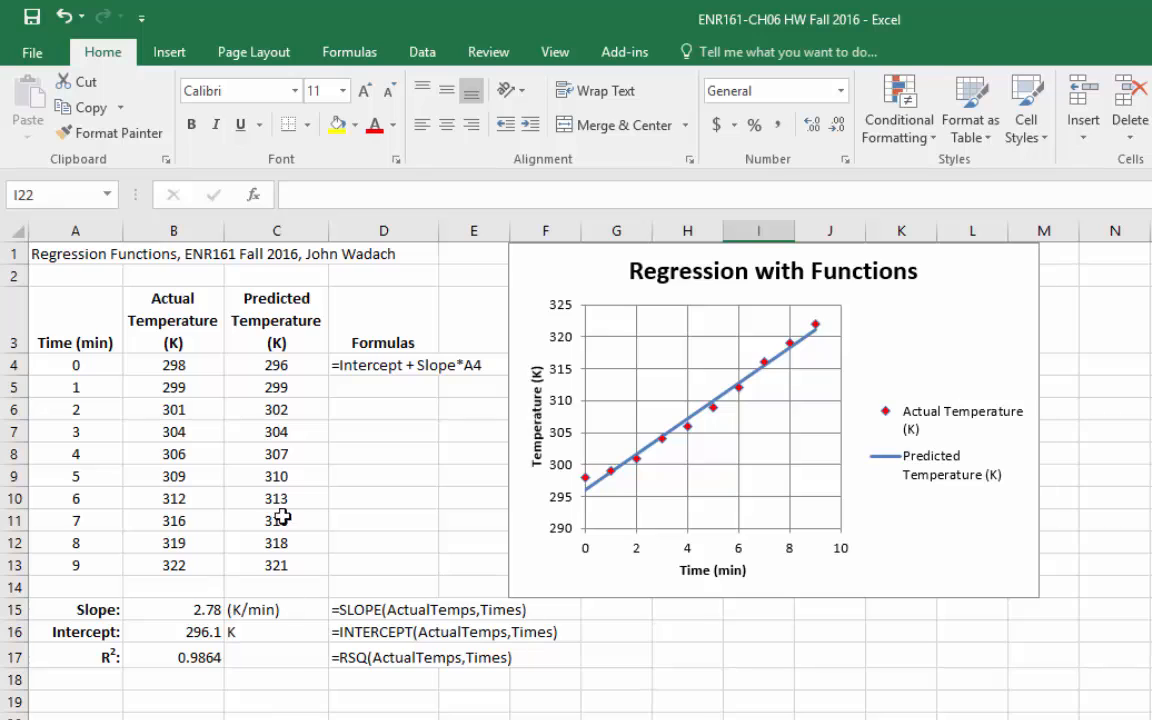
Review the time and actual temperature data in columns A and B and the range names defined for them
left_click_drag(71, 281, 162, 554)
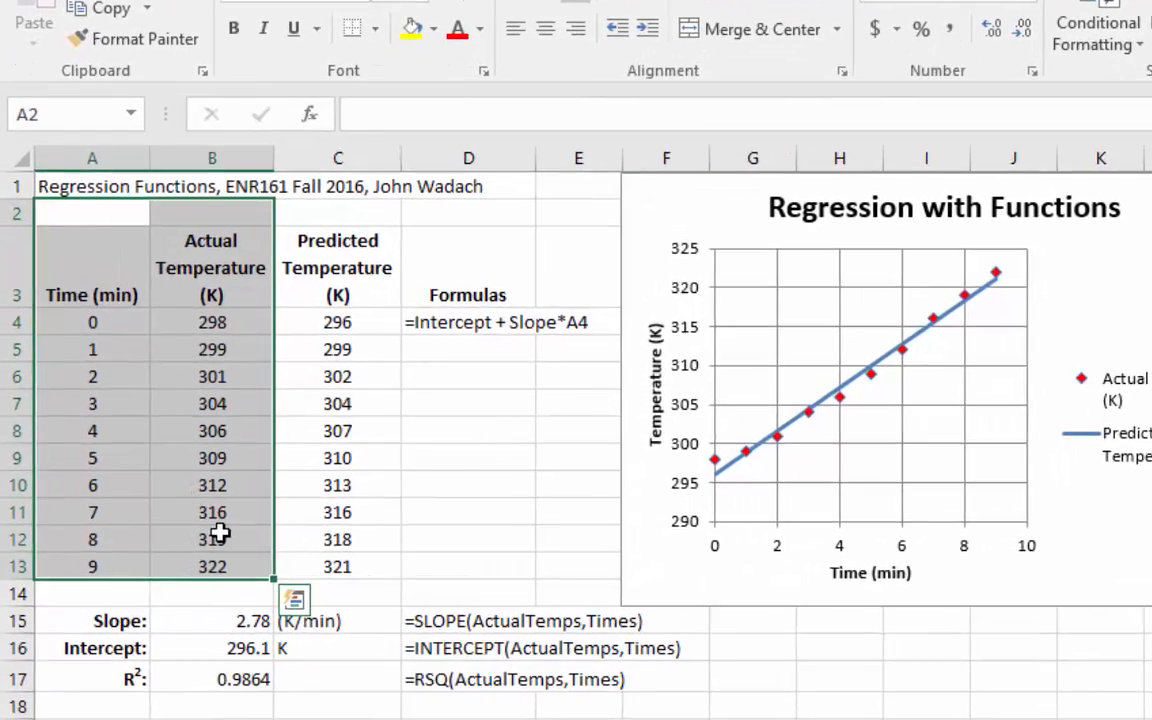
left_click(168, 545)
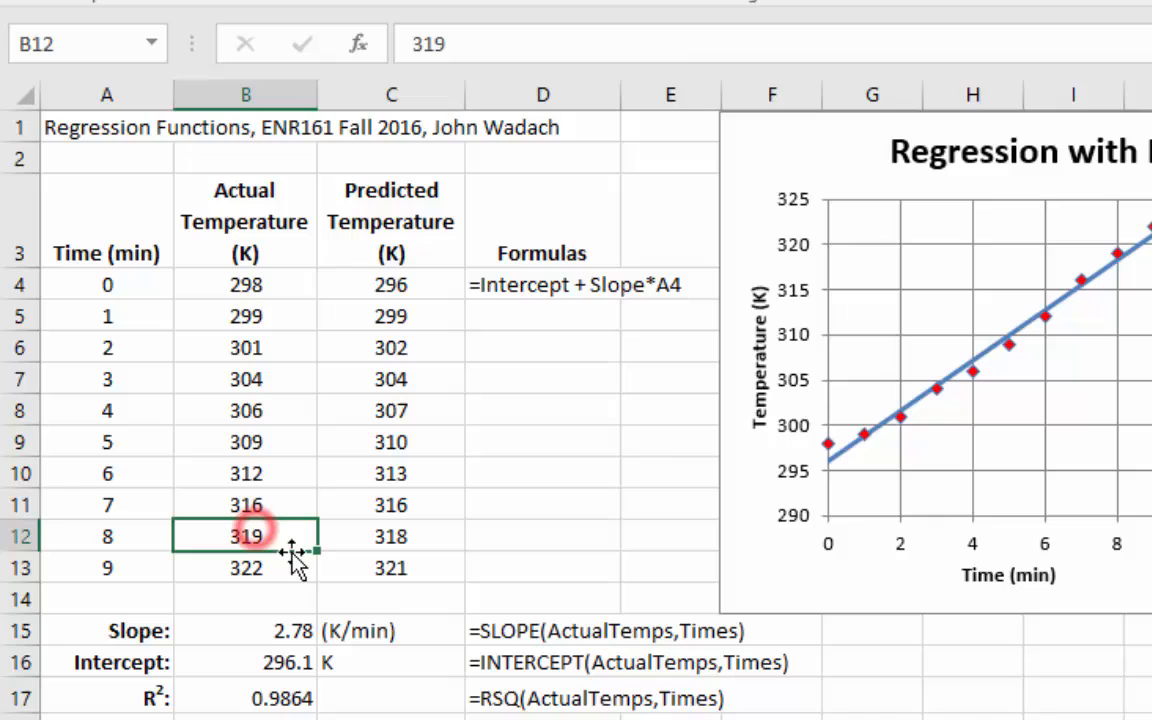
left_click(282, 629)
left_click_drag(107, 286, 104, 562)
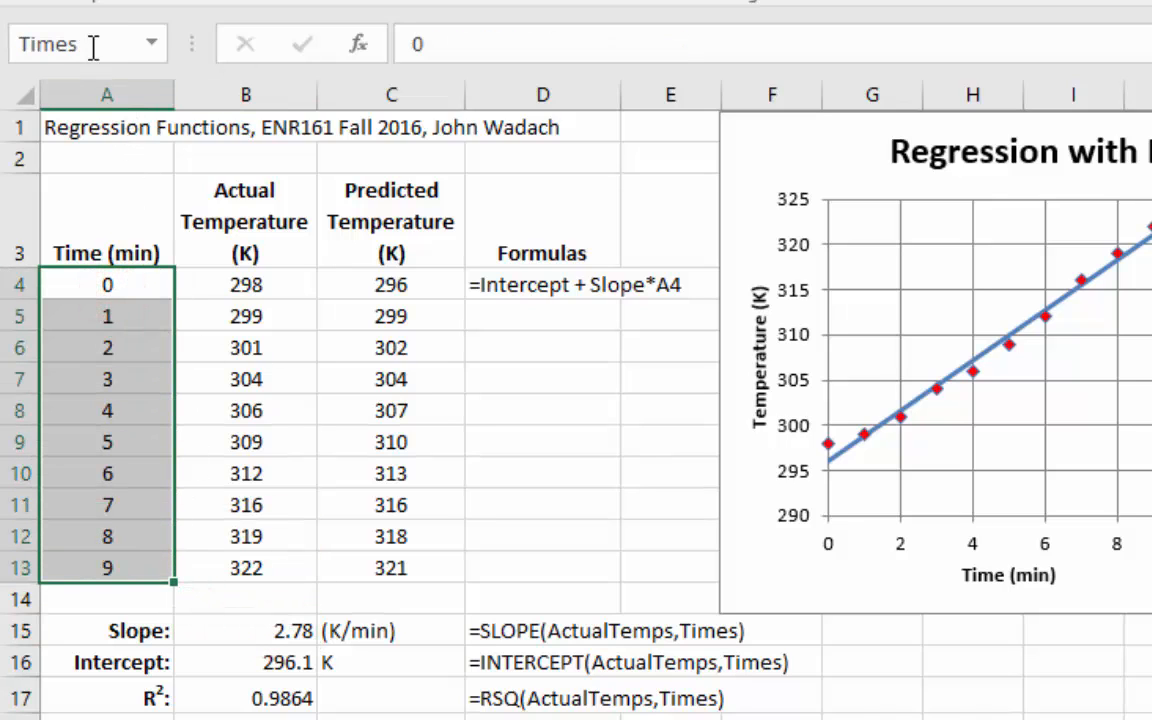
left_click_drag(247, 285, 246, 568)
left_click(152, 44)
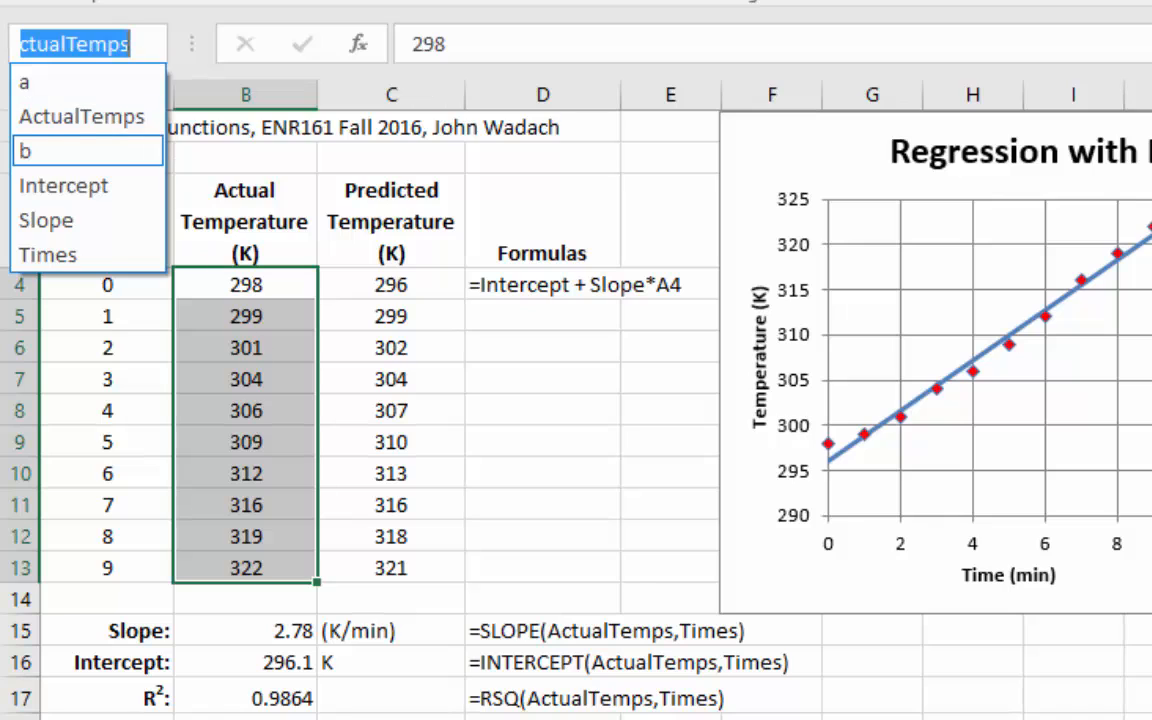
key("Escape")
left_click(337, 395)
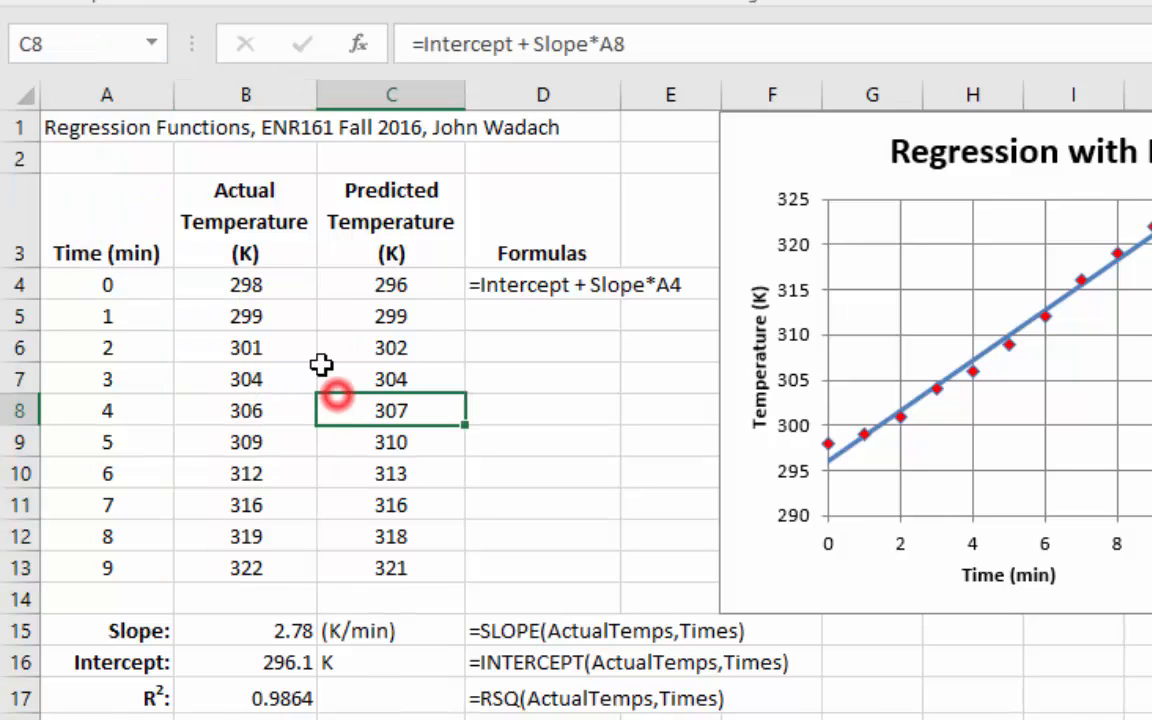
Clear the existing formula from the Slope result cell B15
left_click(289, 632)
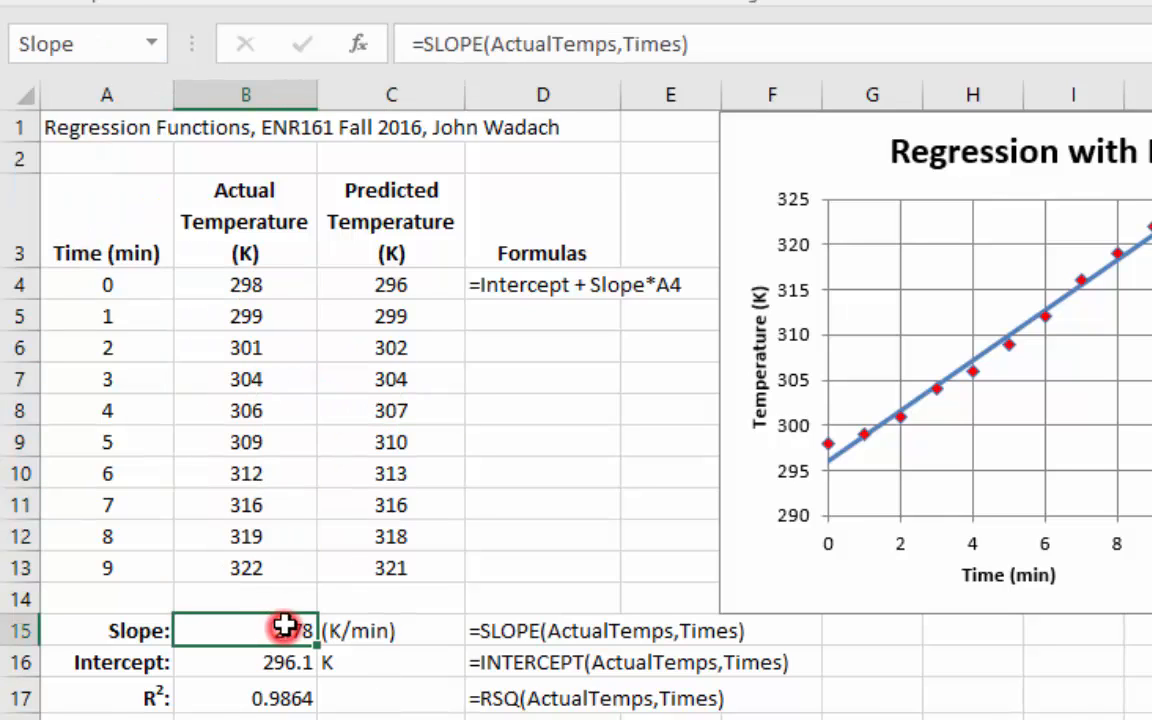
left_click(459, 42)
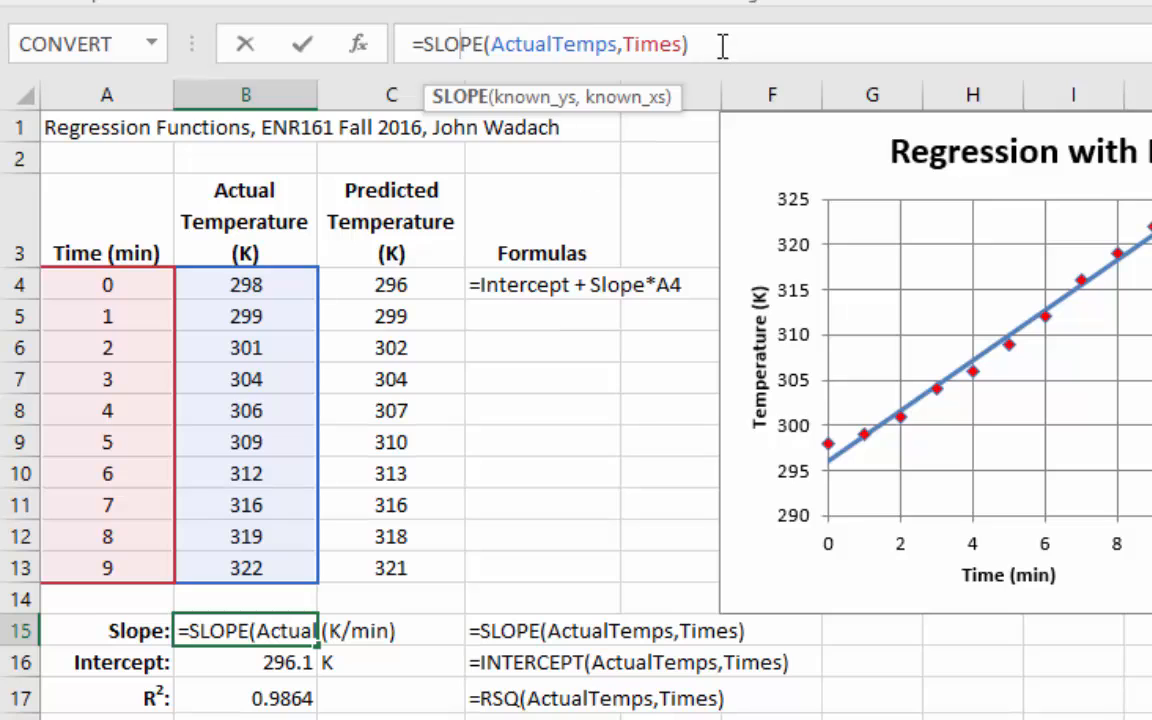
left_click_drag(722, 44, 321, 38)
key("BackSpace")
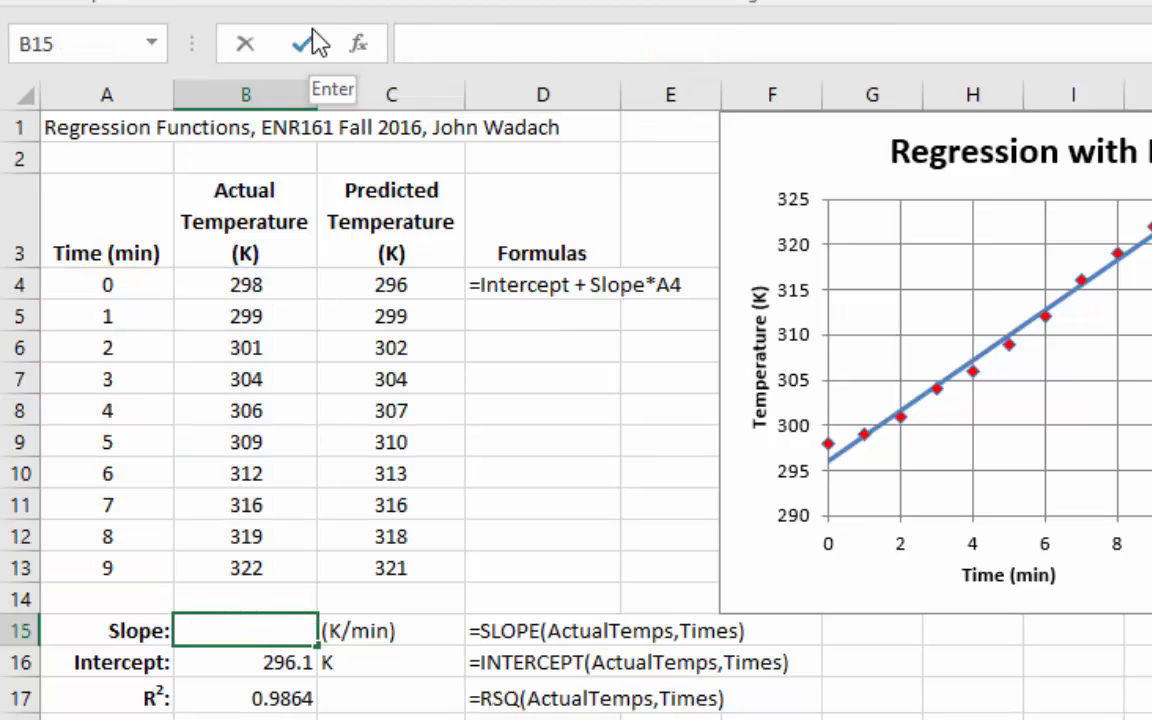
Enter the formula =slope(Times, ActualTemps) in cell B15, using A4:A13 and B4:B13 as its arguments
type("=")
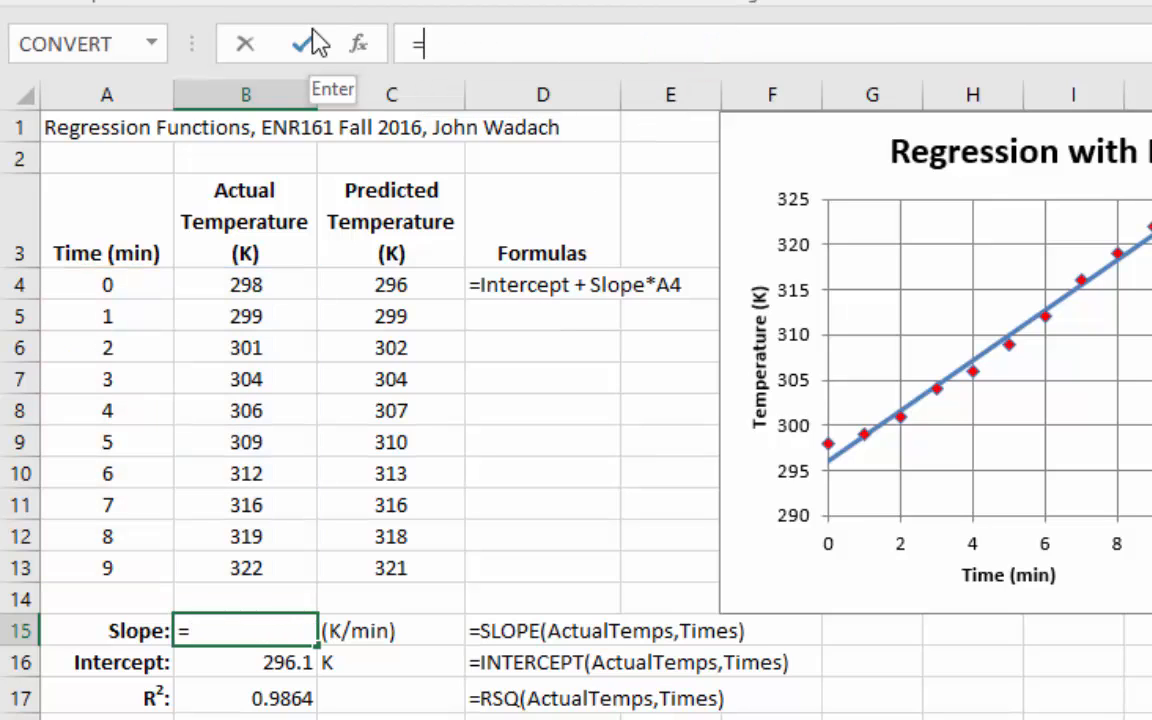
type("slope")
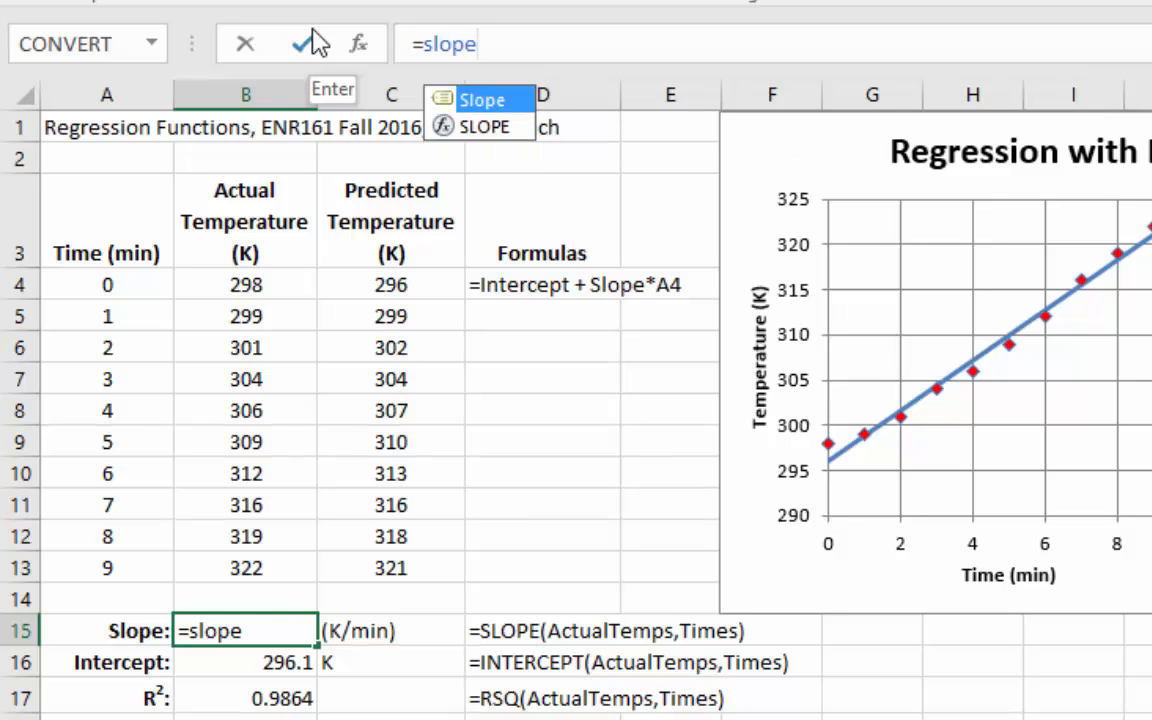
type("(")
left_click(92, 287)
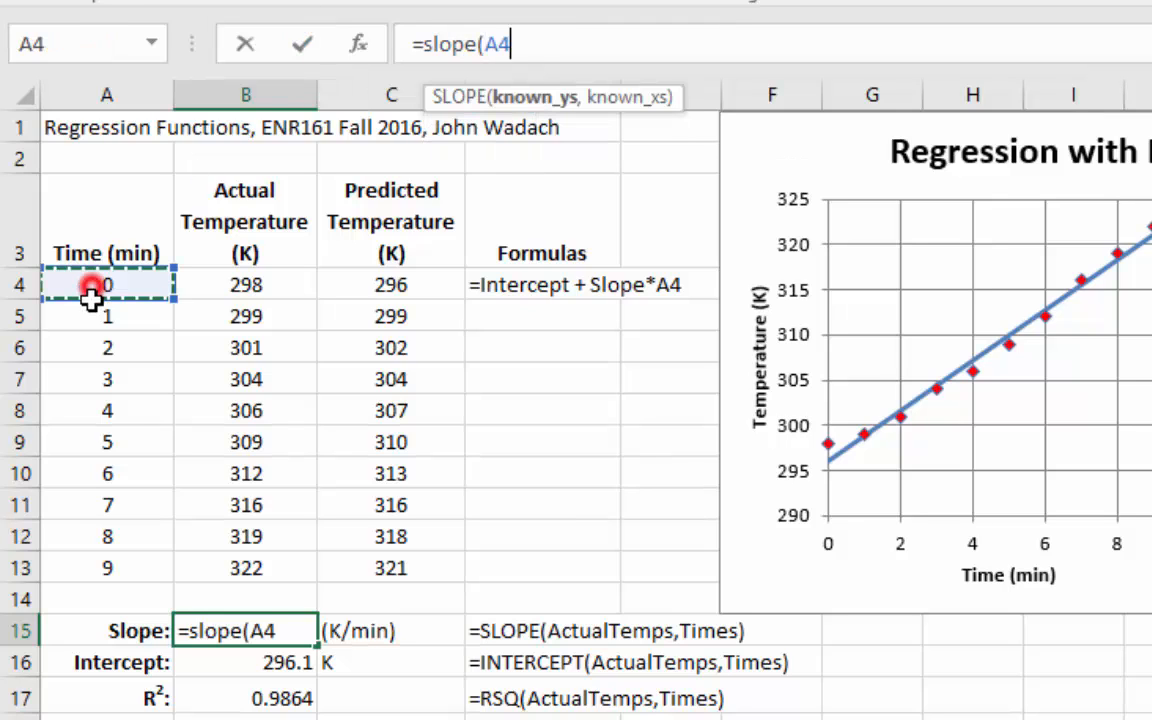
left_click_drag(92, 297, 93, 553)
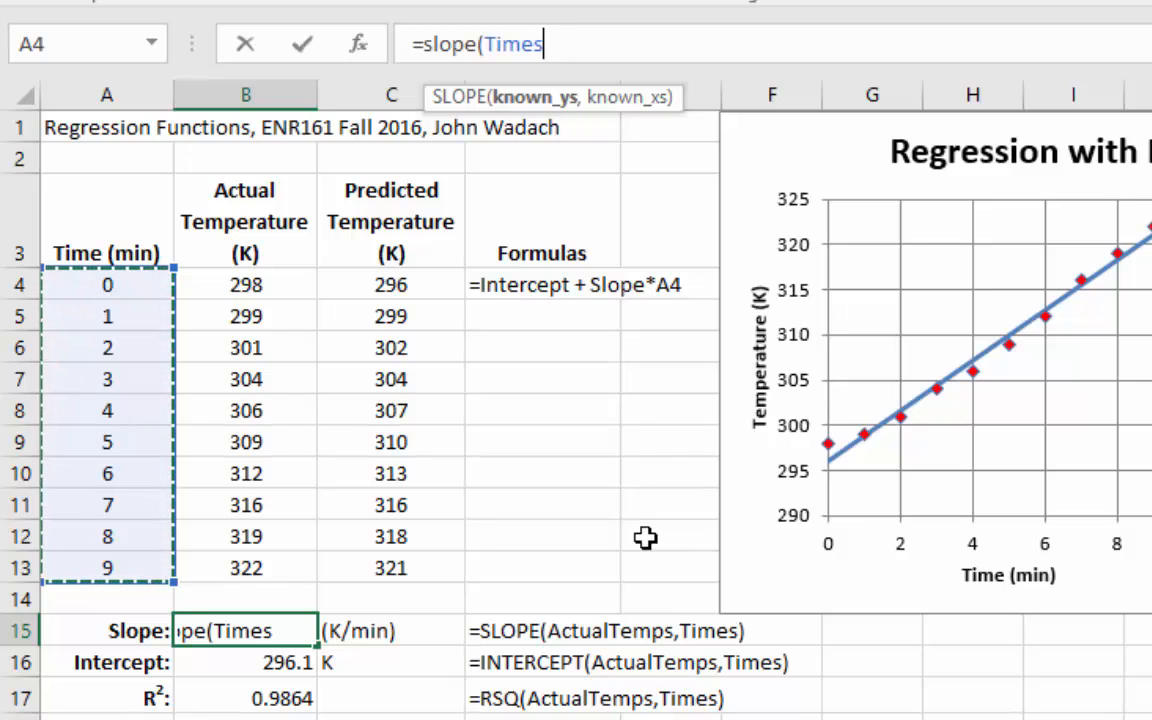
type(",")
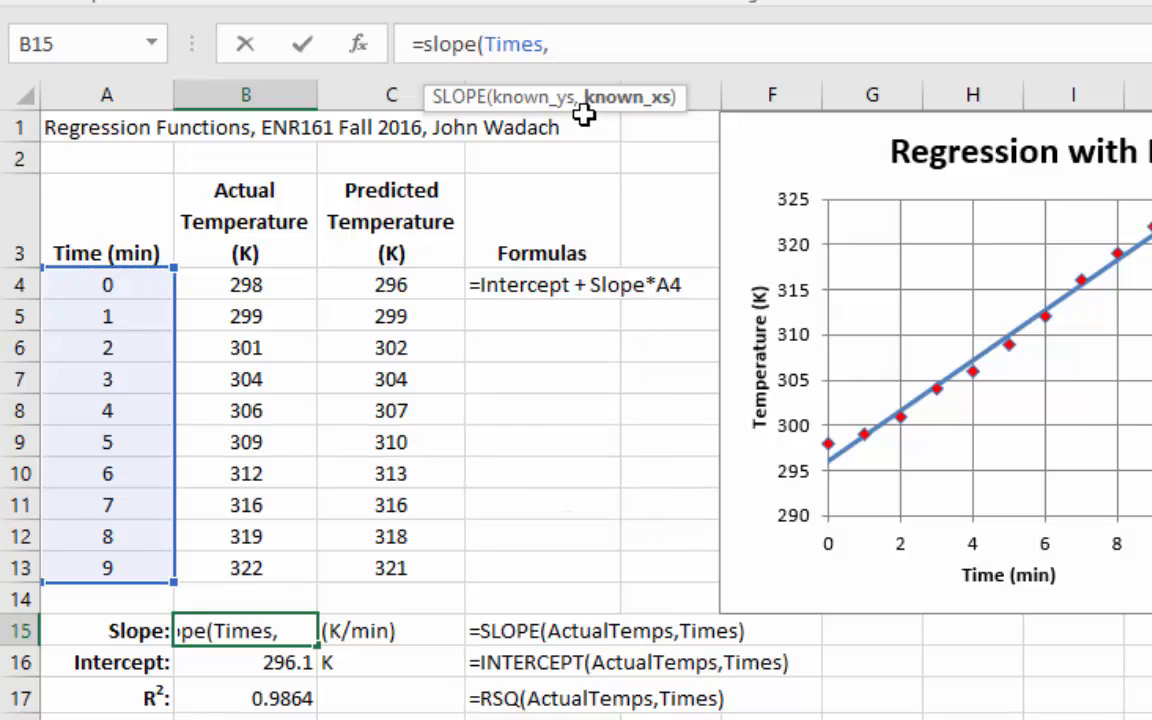
left_click_drag(247, 275, 267, 560)
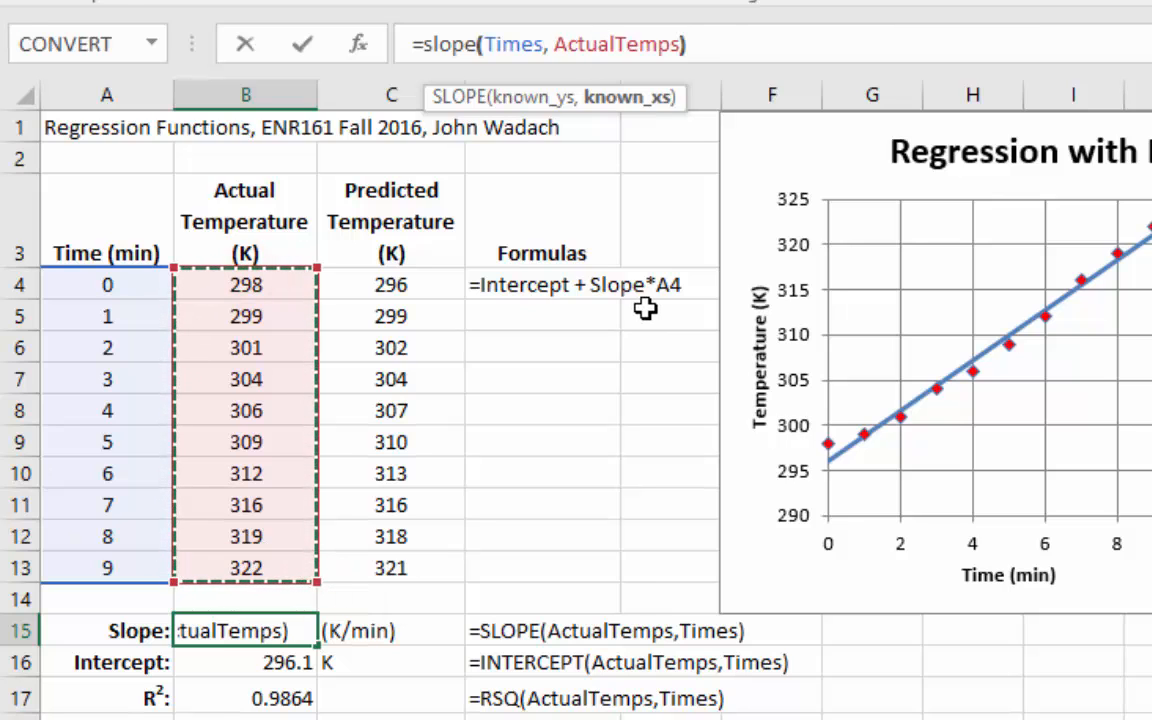
type(")")
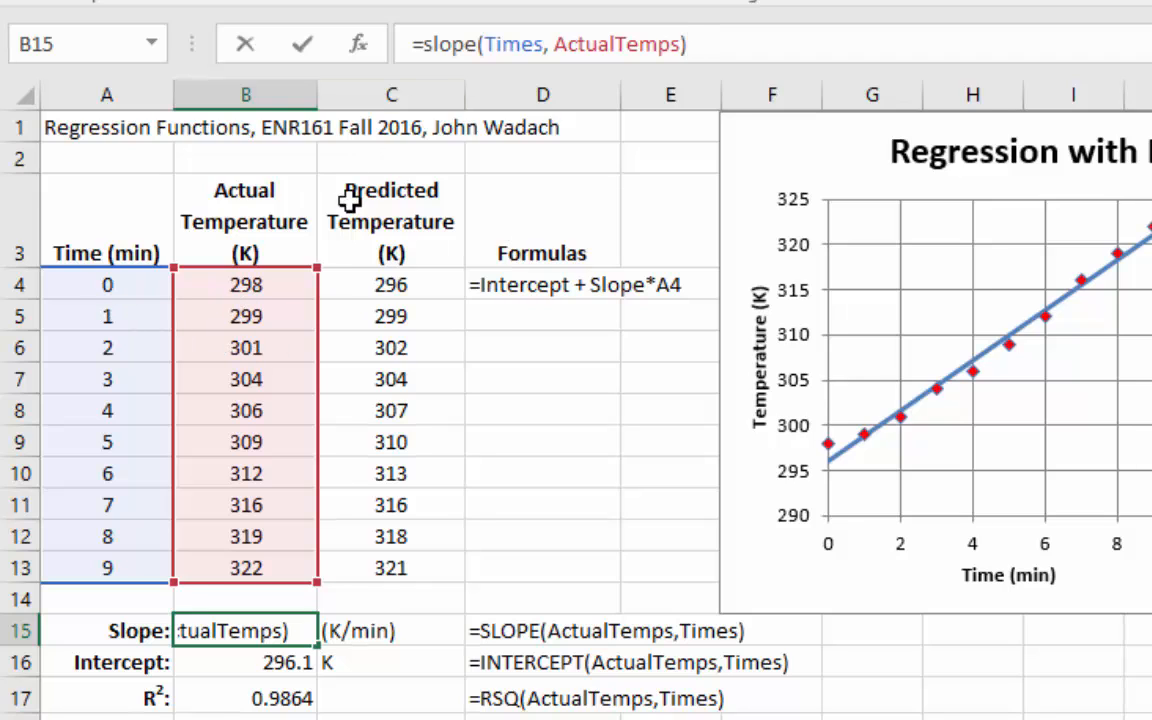
left_click(304, 45)
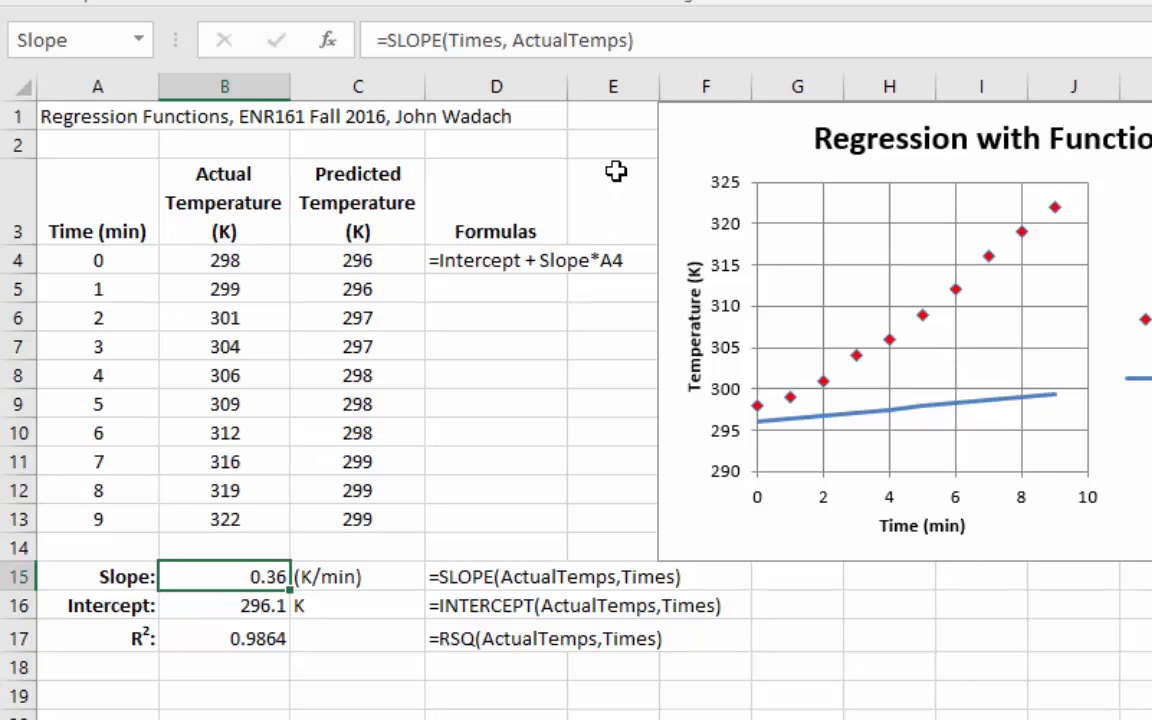
Clear the slope formula in B15, search the function library for "slope" and insert the SLOPE function
triple_click(649, 43)
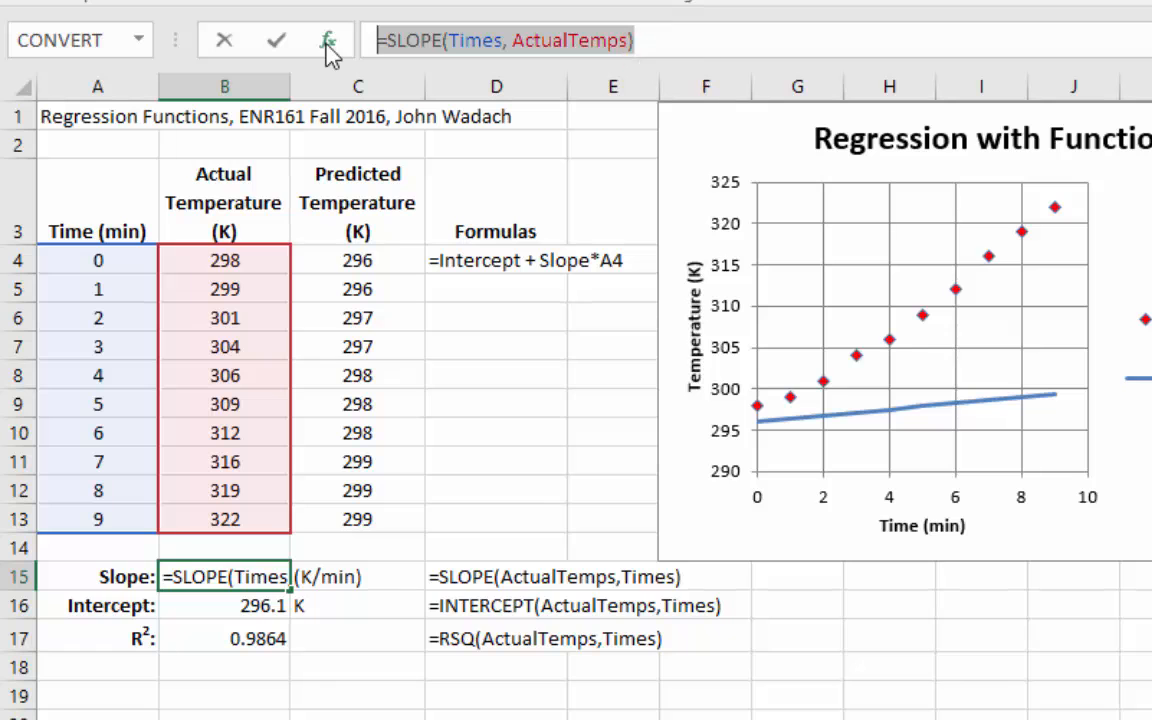
key("BackSpace")
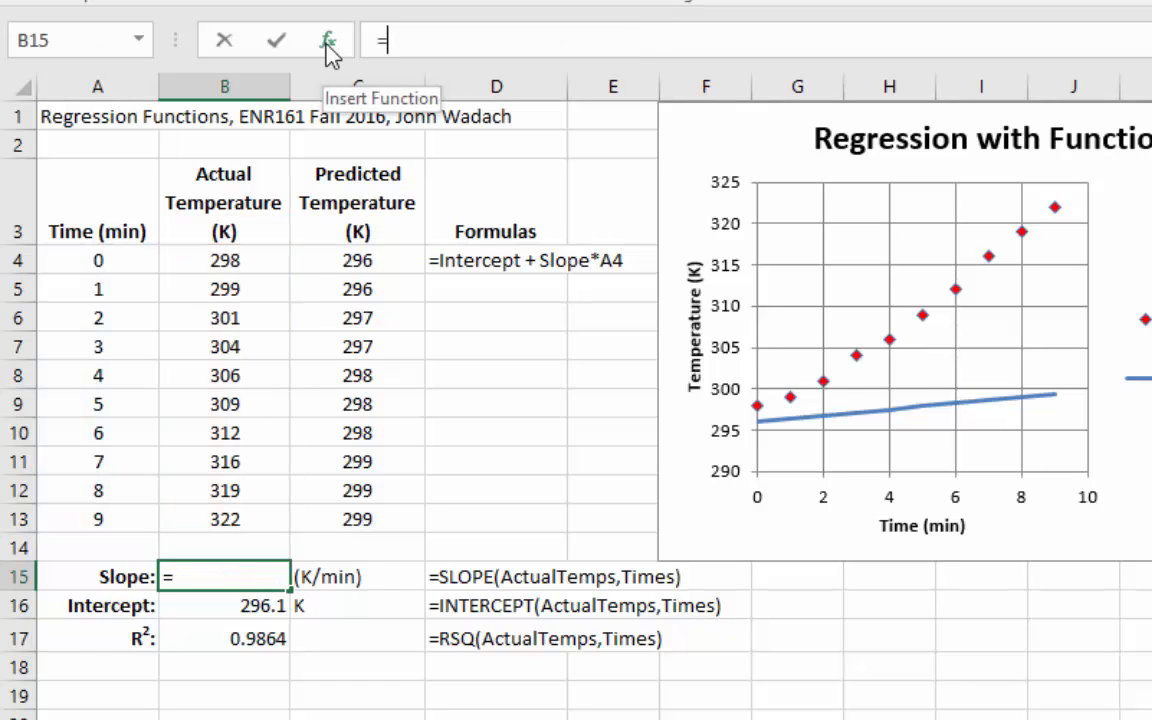
left_click(328, 42)
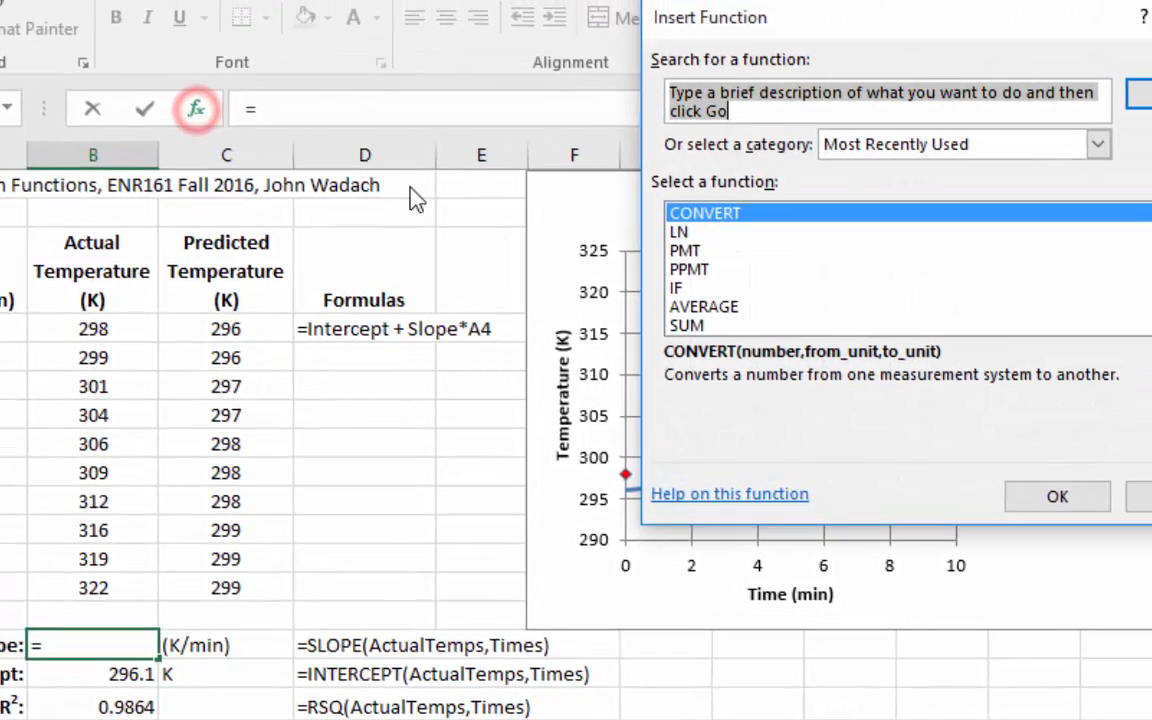
type("slope")
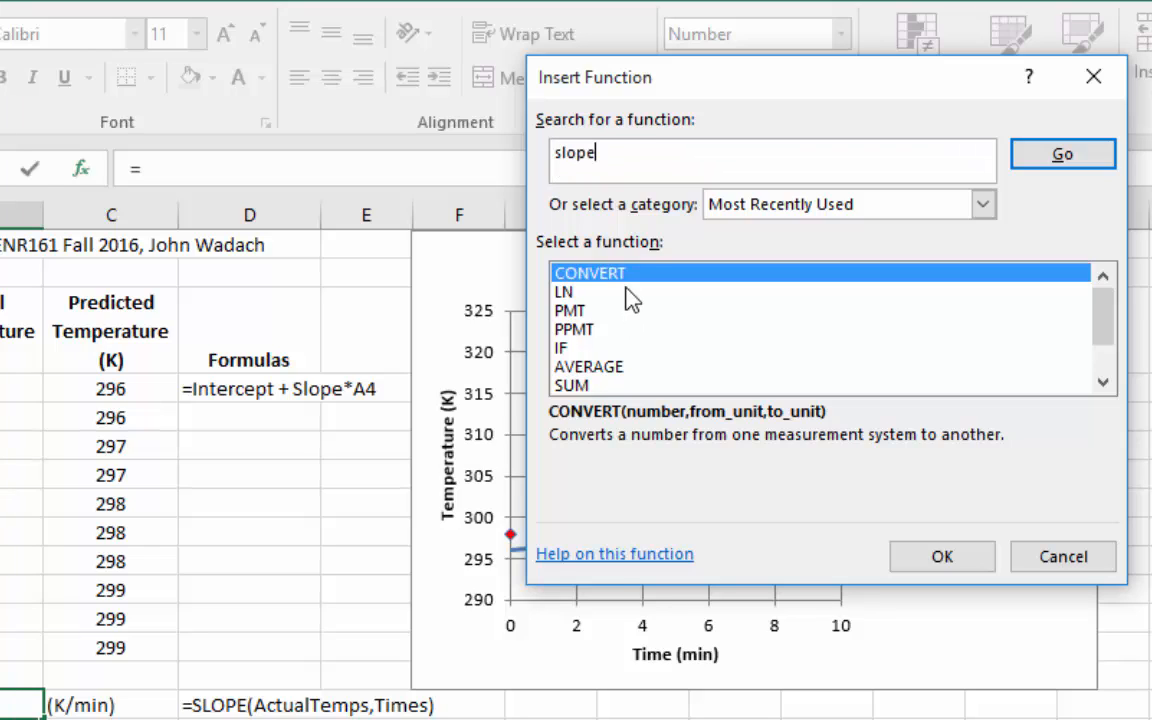
left_click(1090, 154)
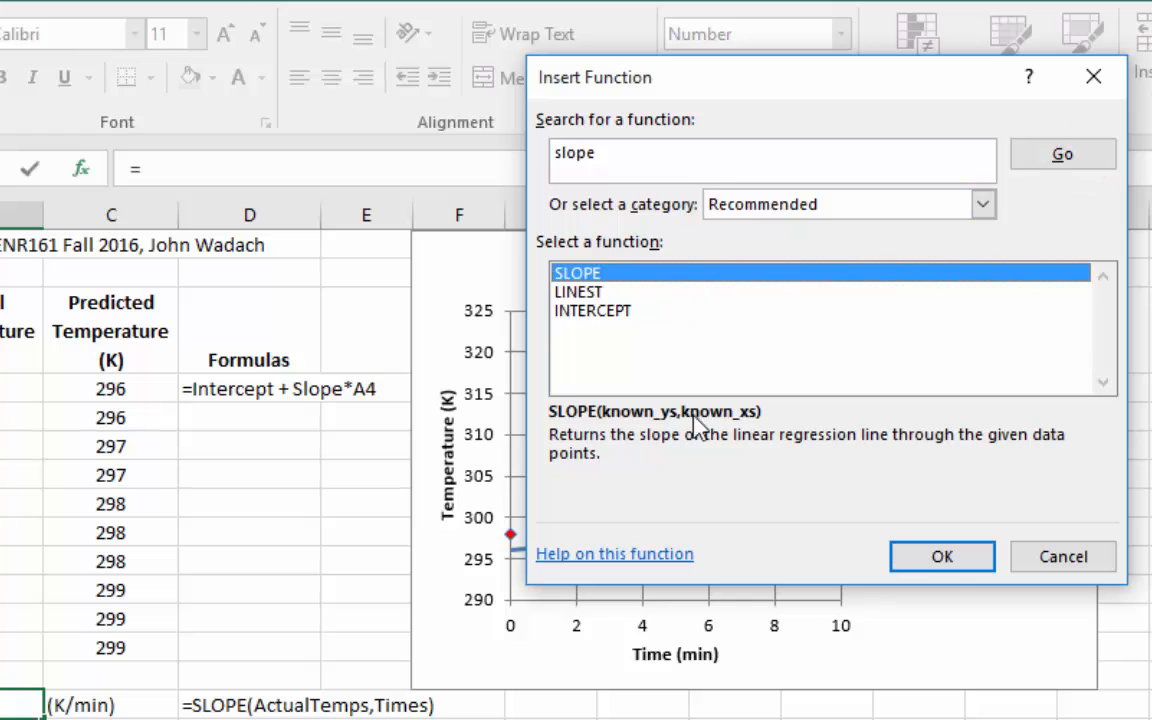
left_click(942, 557)
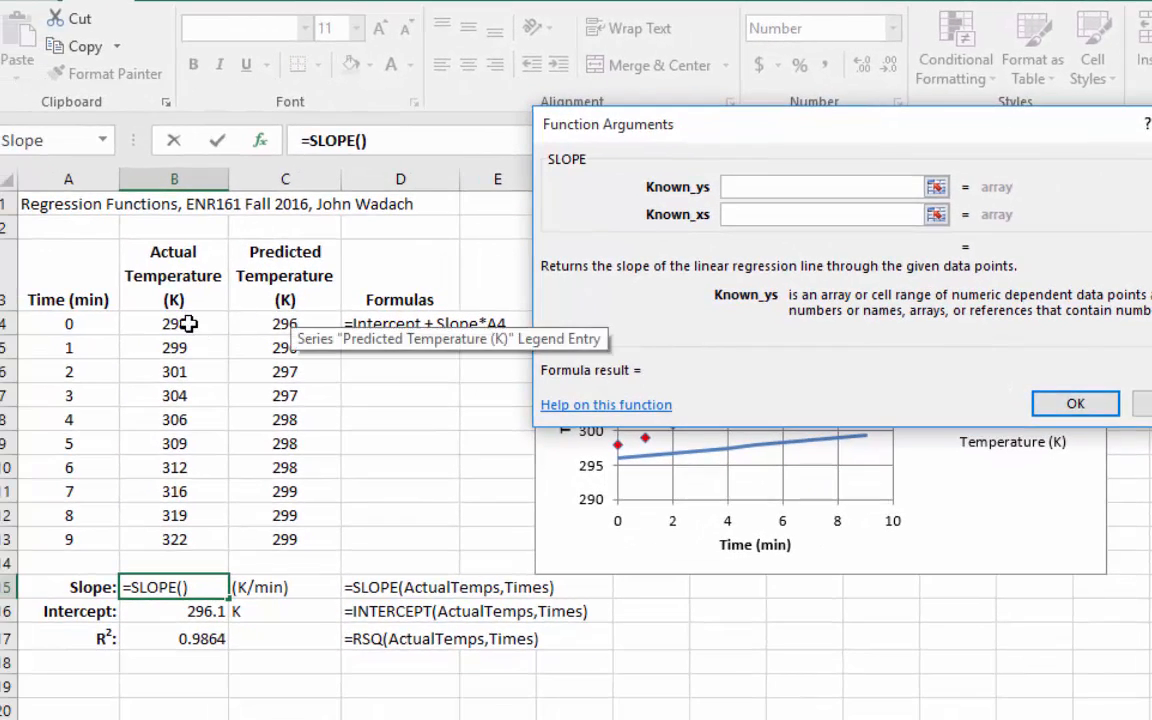
Set SLOPE's Known_ys to ActualTemps (B4:B13) and Known_xs to Times (A4:A13), and accept the function
left_click_drag(0, 387, 0, 429)
left_click_drag(190, 357, 211, 528)
left_click(785, 215)
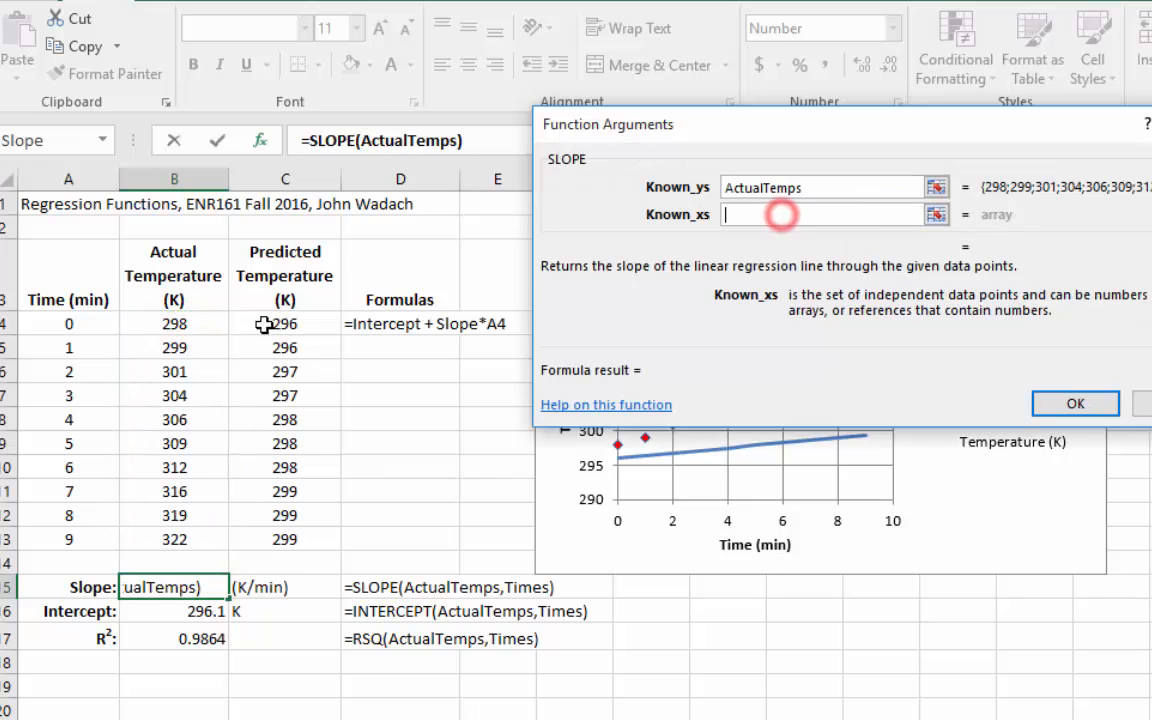
left_click_drag(77, 322, 80, 533)
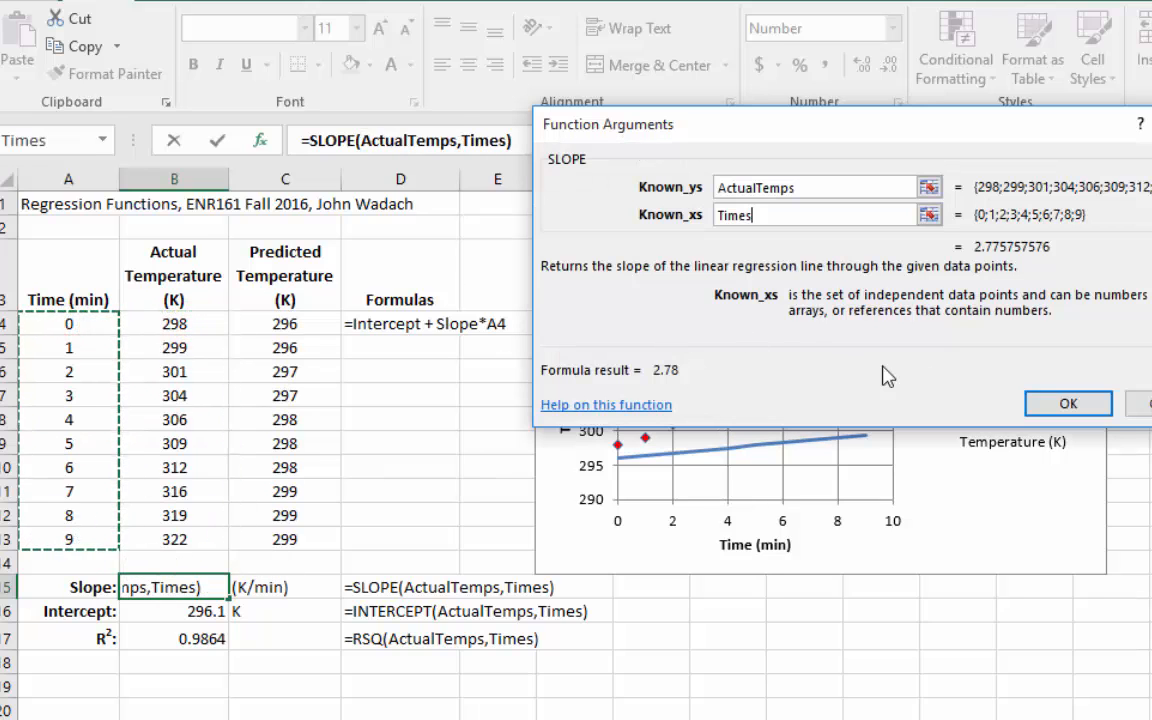
left_click(1064, 405)
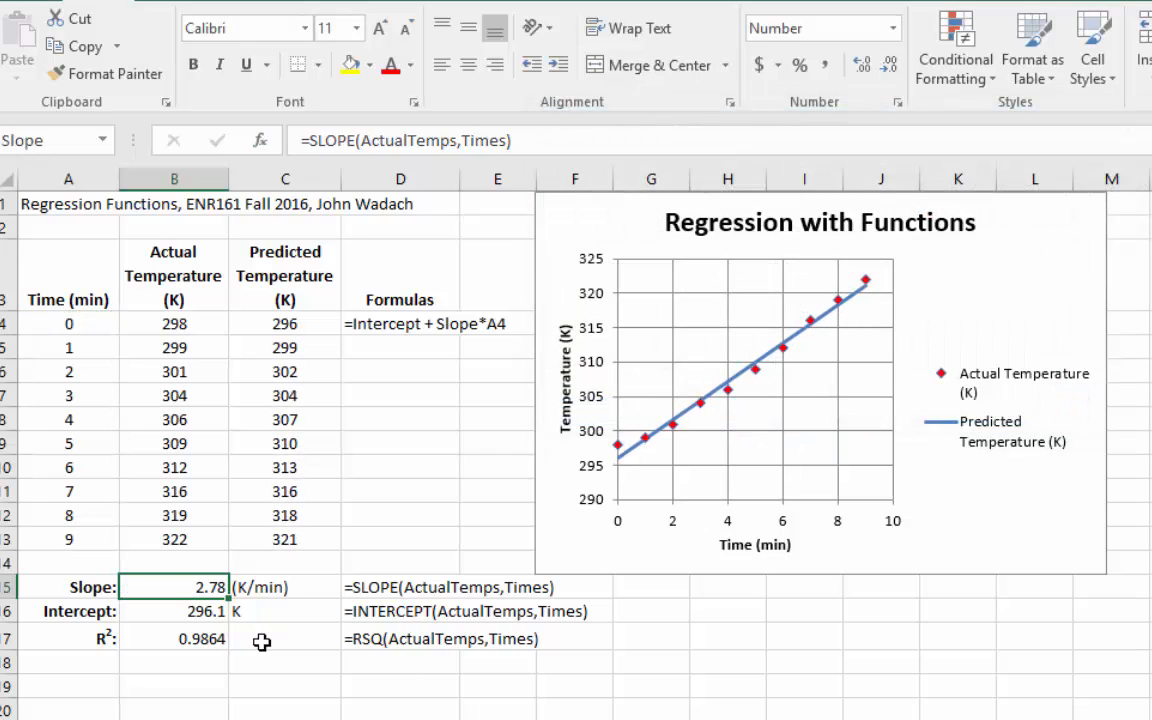
Check the slope result in B15 and the units listed beside the slope and intercept
left_click(345, 640)
left_click(207, 588)
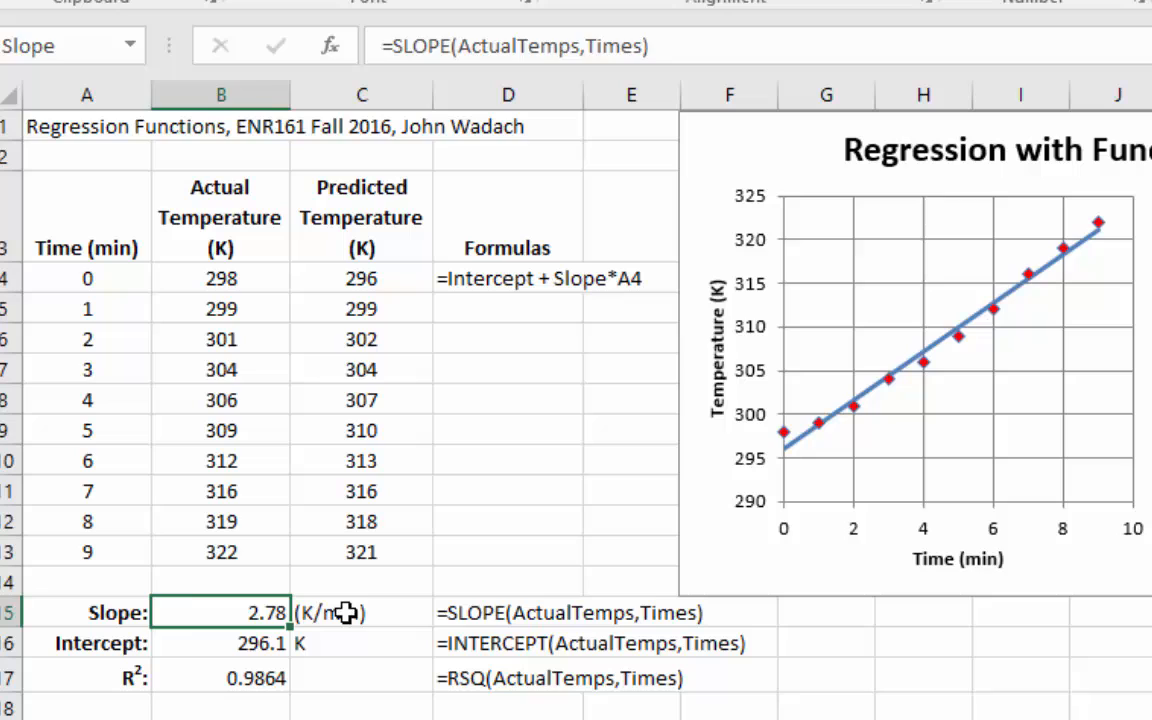
left_click(345, 613)
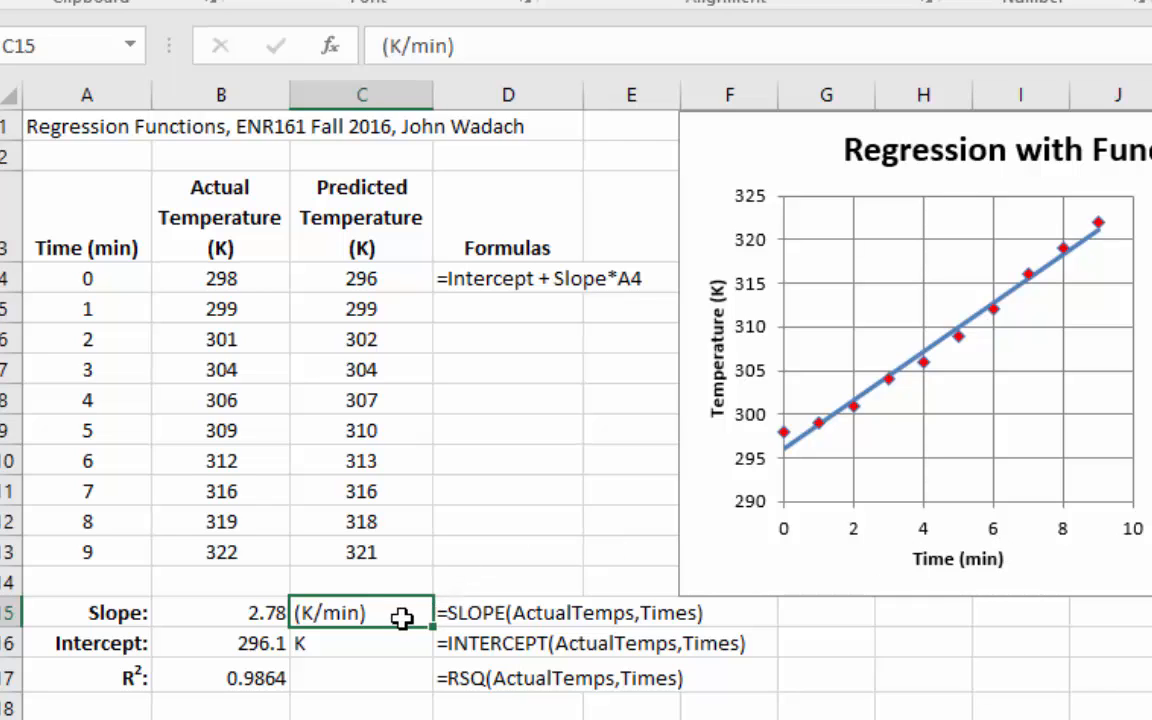
left_click(314, 645)
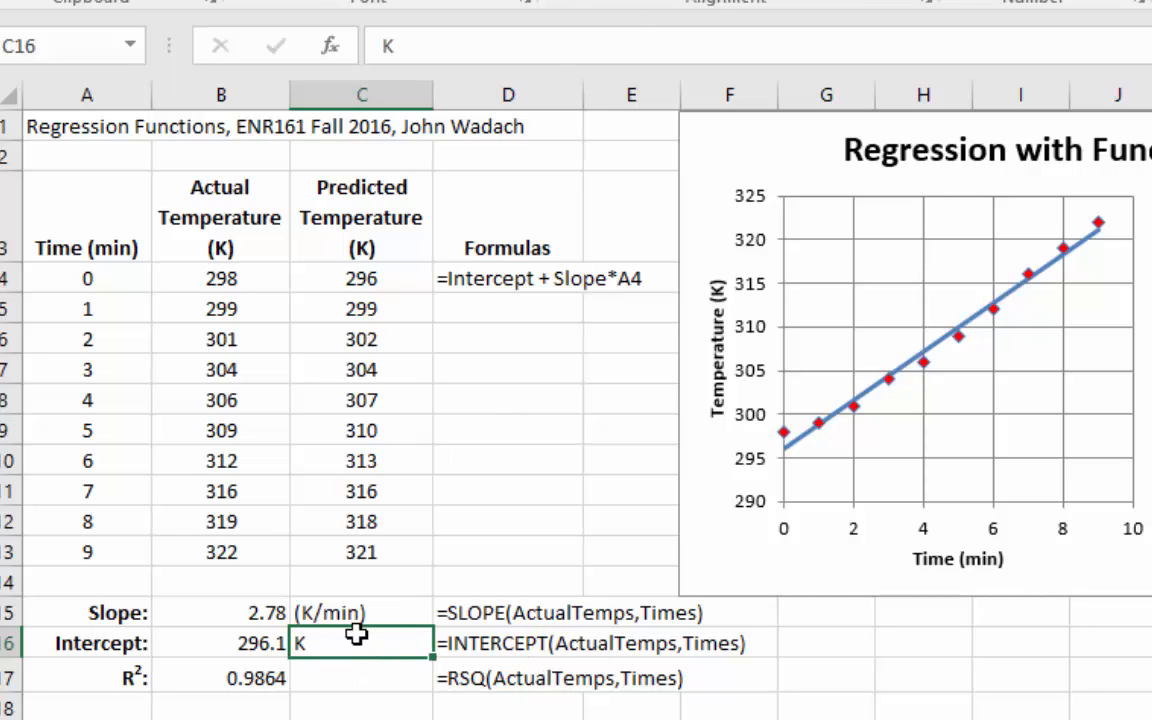
Inspect the arguments of the INTERCEPT formula in B16 and the RSQ formula in B17
left_click(252, 640)
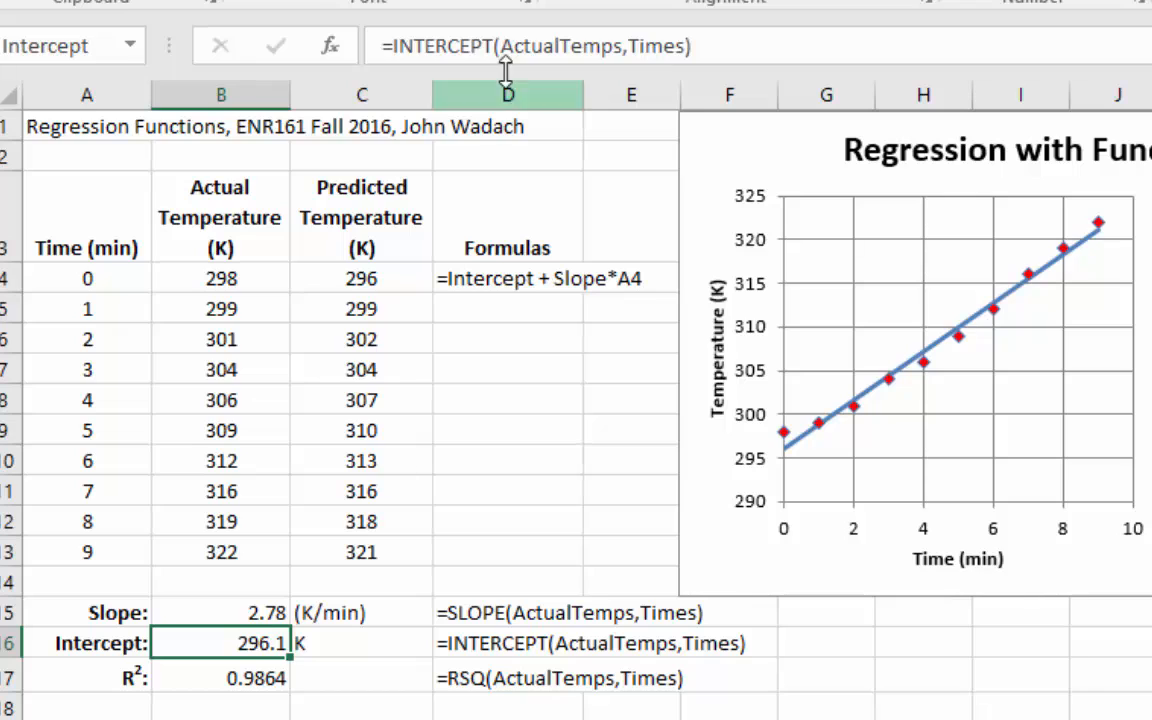
left_click(531, 45)
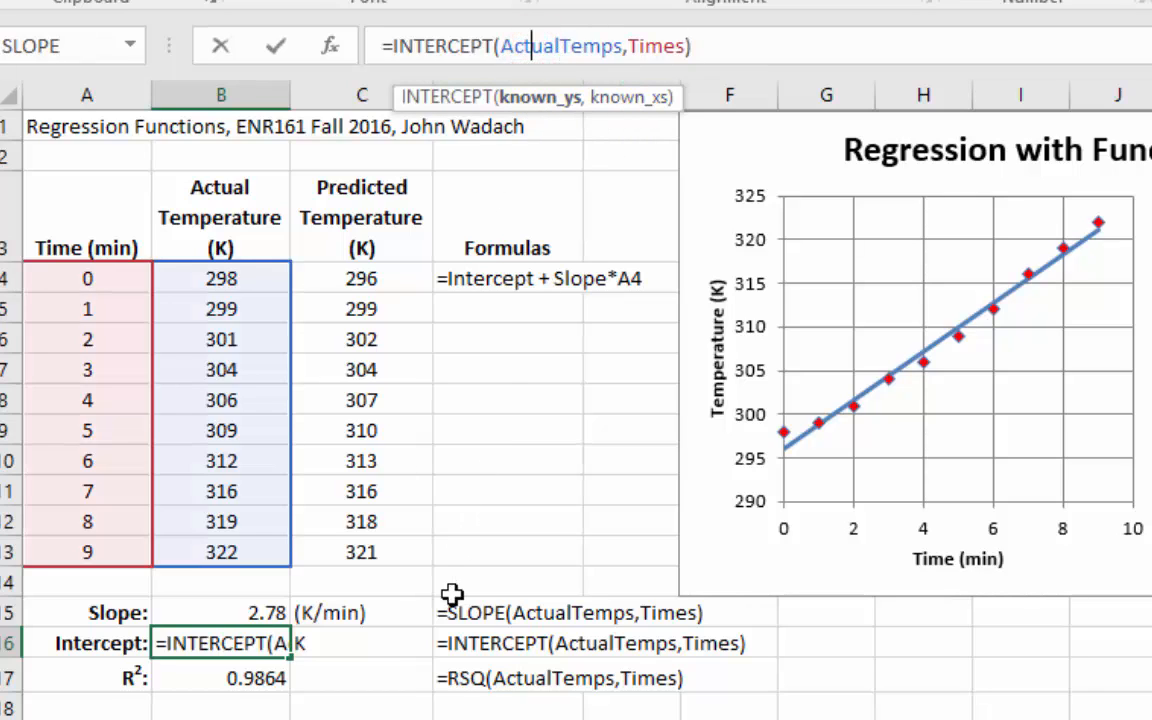
left_click(245, 677)
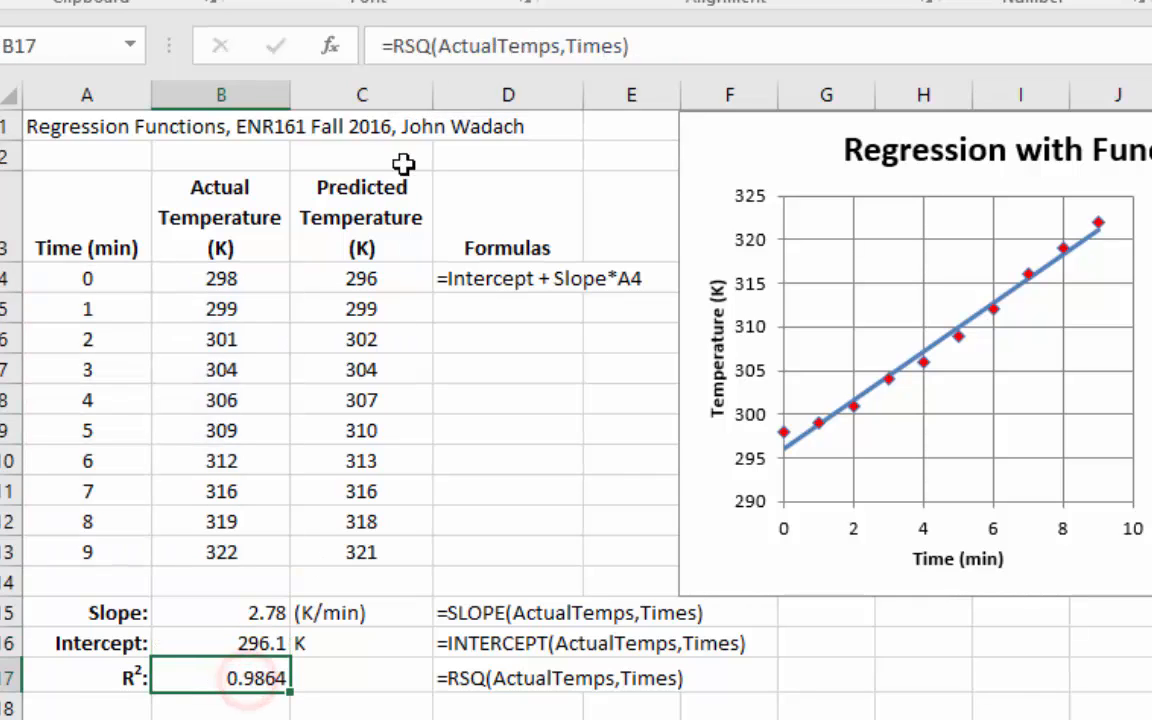
left_click(412, 52)
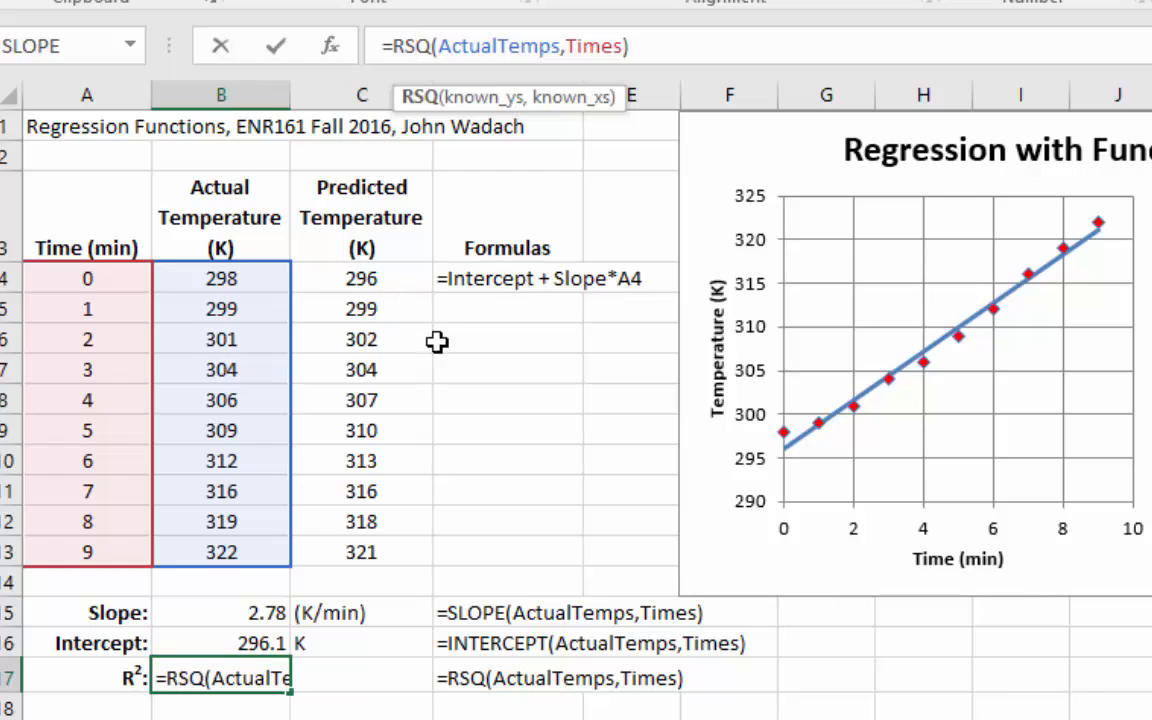
left_click(371, 688)
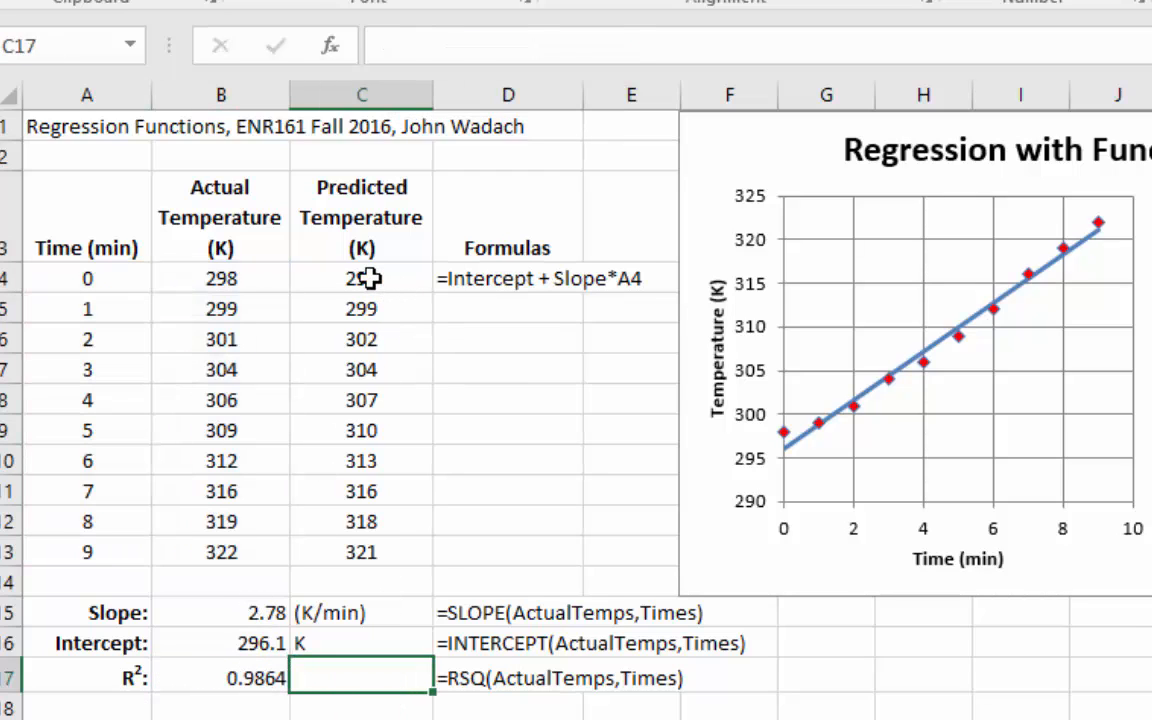
Clear the predicted temperature formula in C4 and rebuild it as =Intercept + Slope*A4 by referencing B16, B15 and A4
left_click(370, 279)
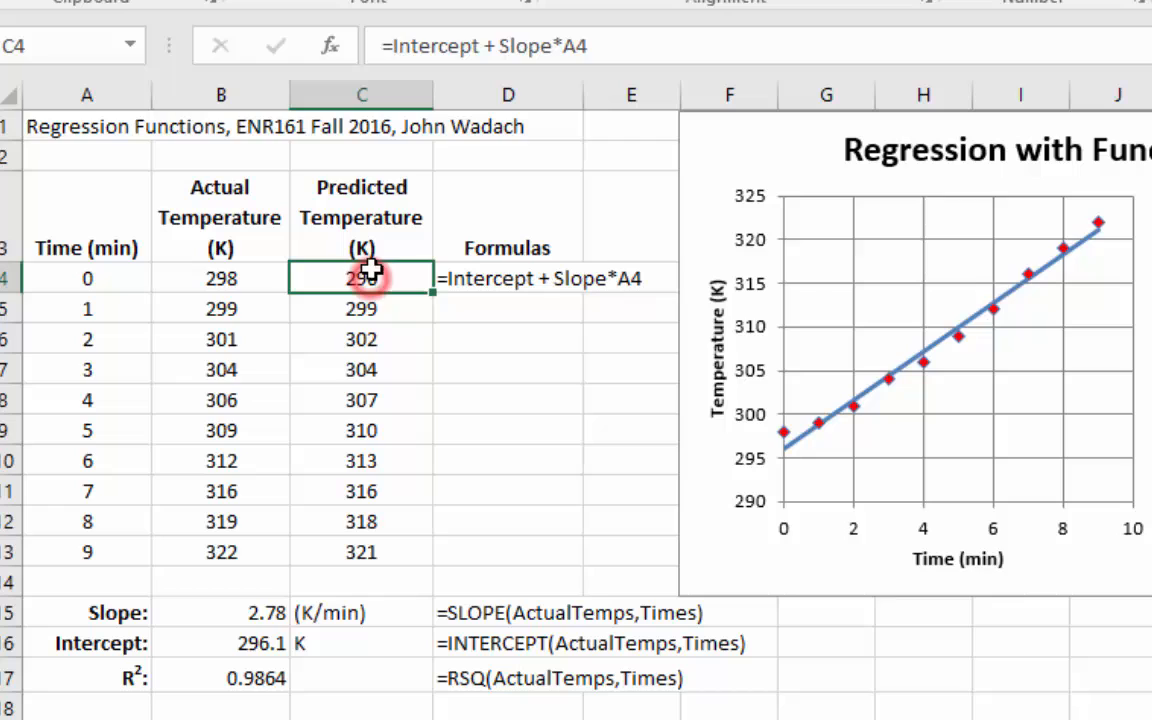
left_click(465, 48)
left_click_drag(622, 45, 393, 47)
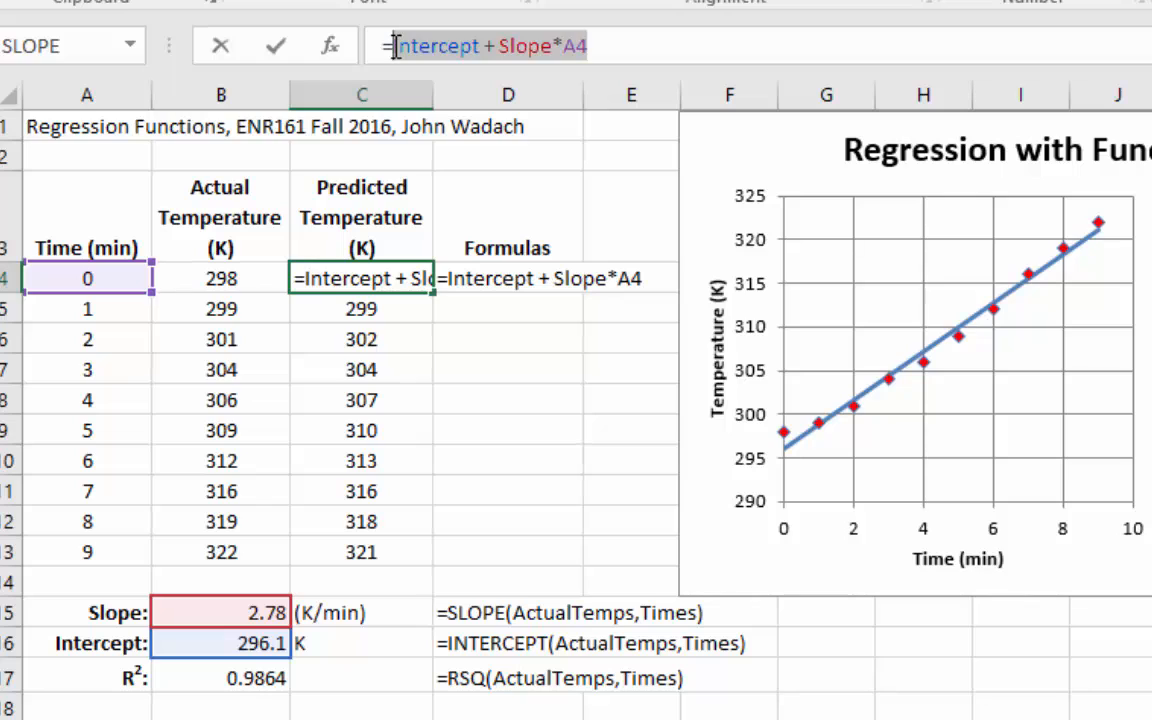
key("BackSpace")
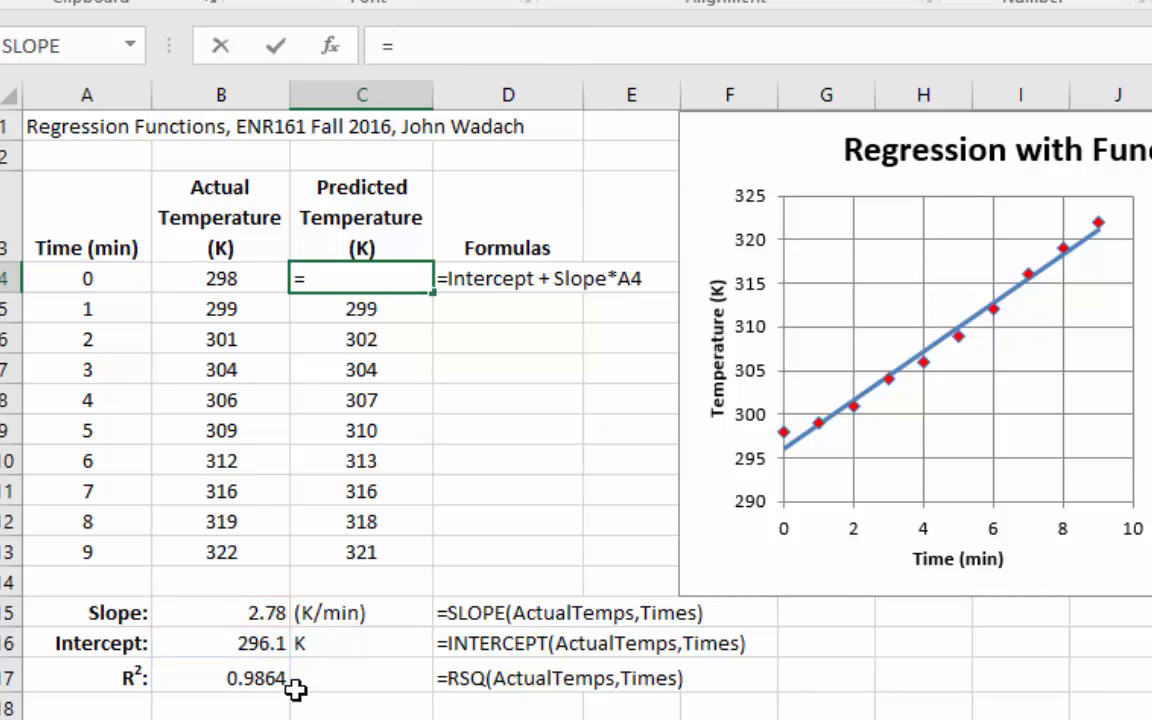
left_click(260, 643)
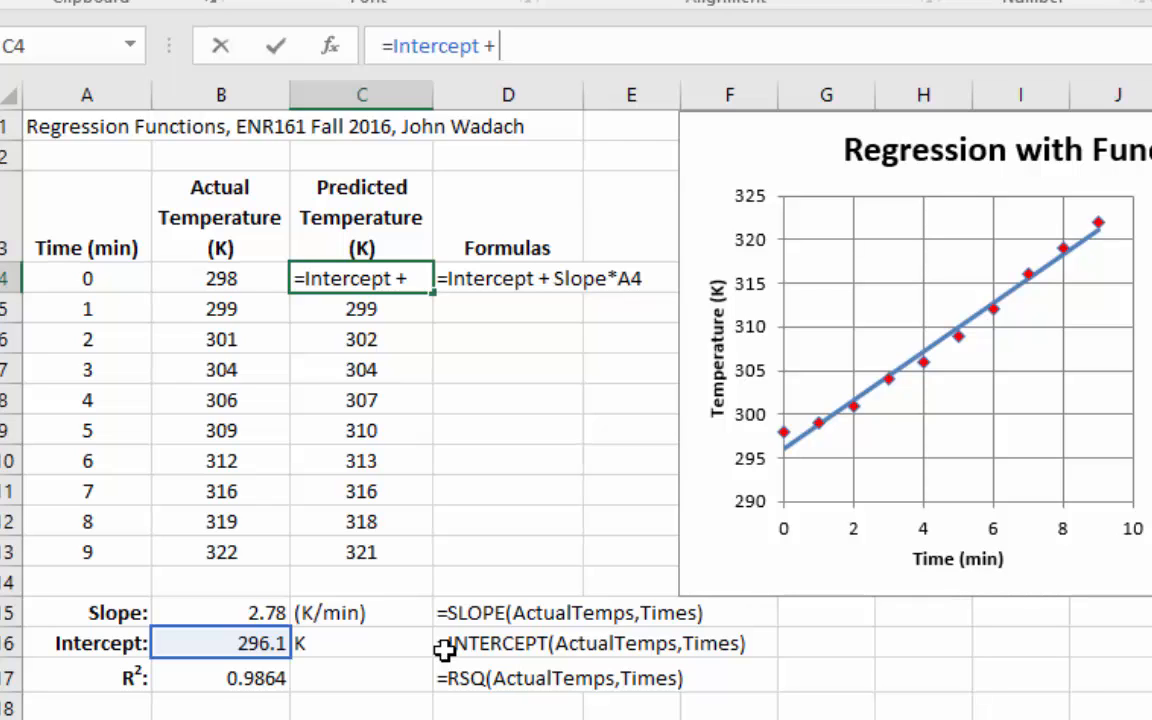
type("+")
left_click(255, 612)
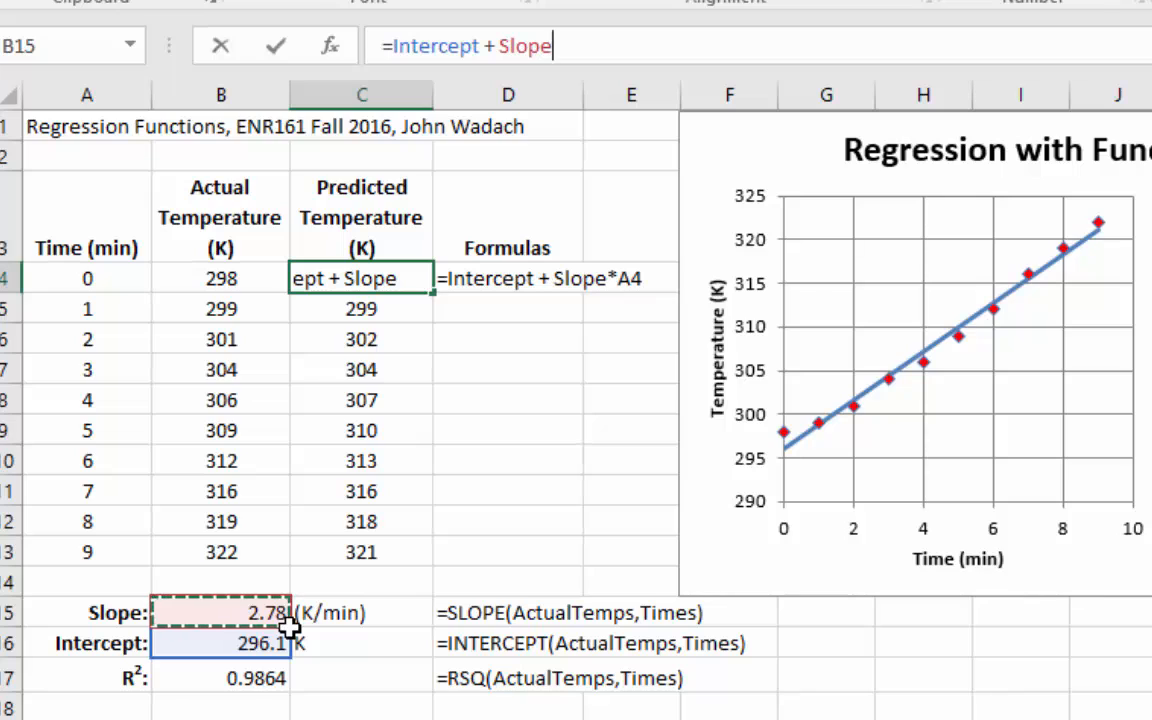
type("*")
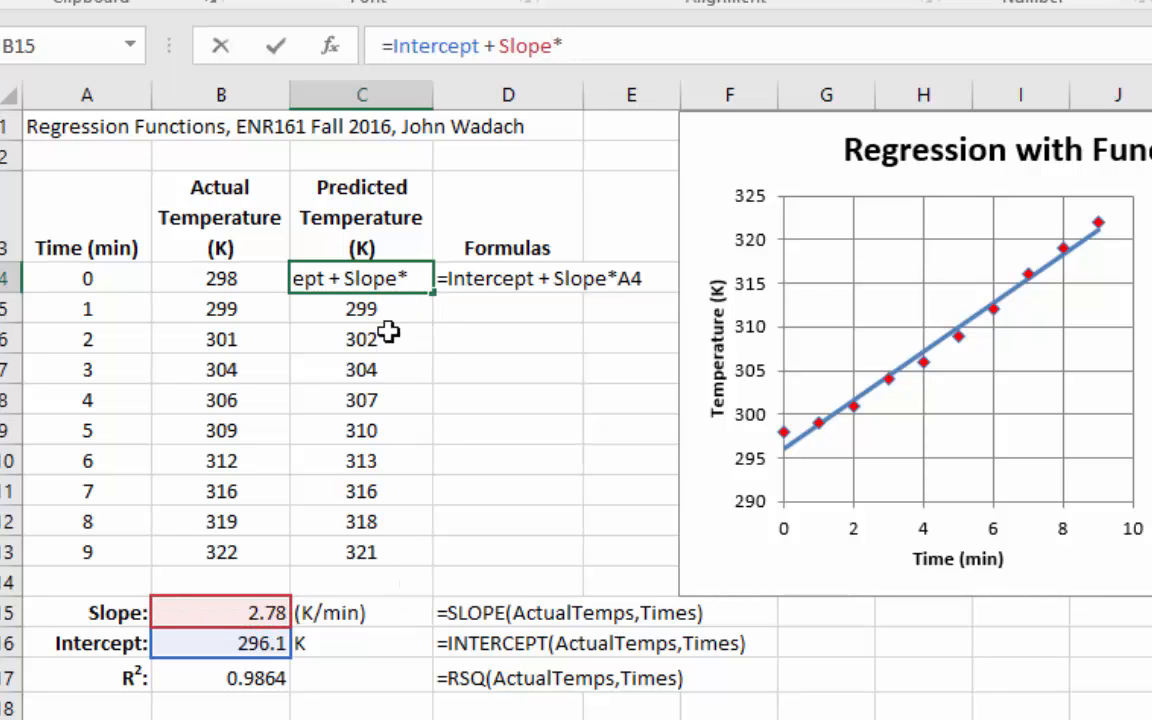
left_click(96, 279)
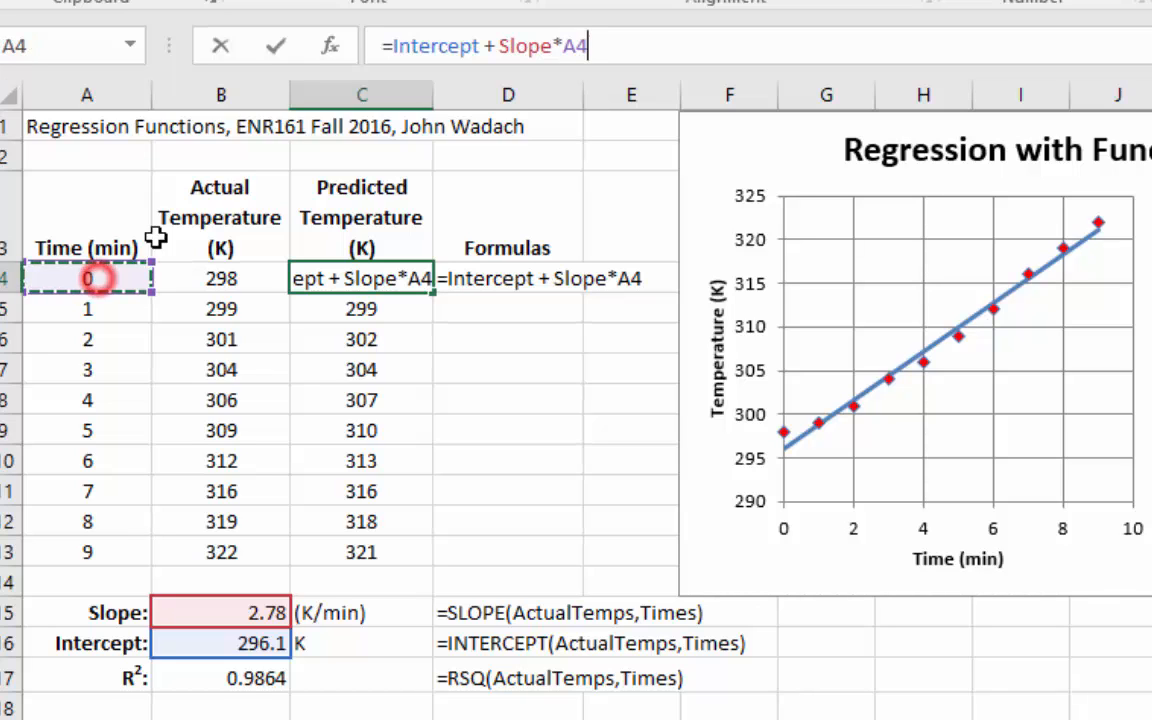
left_click(274, 45)
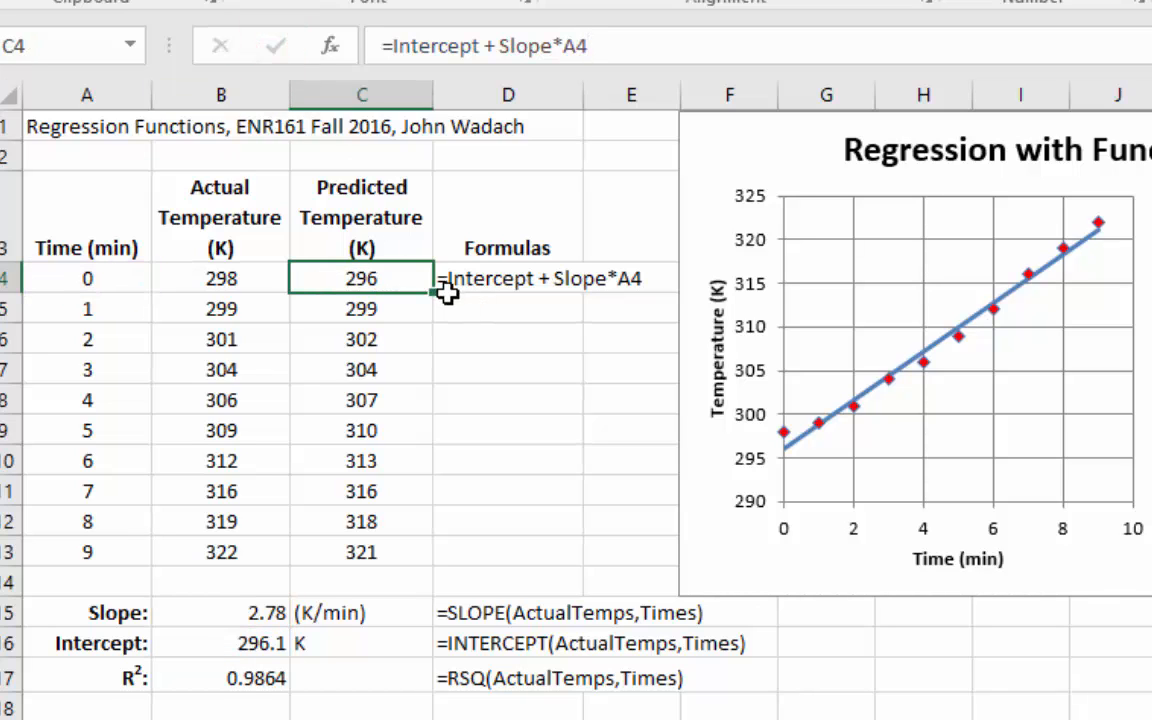
Fill the predicted temperature formula from C4 down through C13 and check the cell references of the copy in C6
left_click_drag(435, 295, 434, 370)
left_click_drag(442, 577, 443, 577)
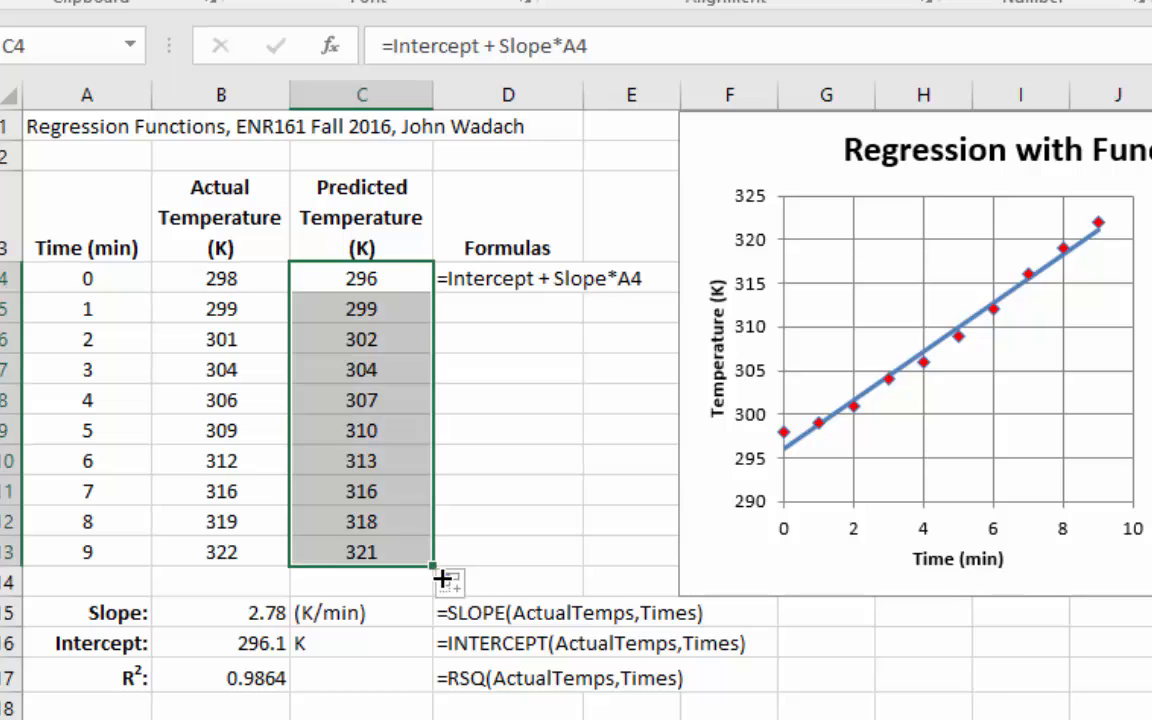
left_click(377, 340)
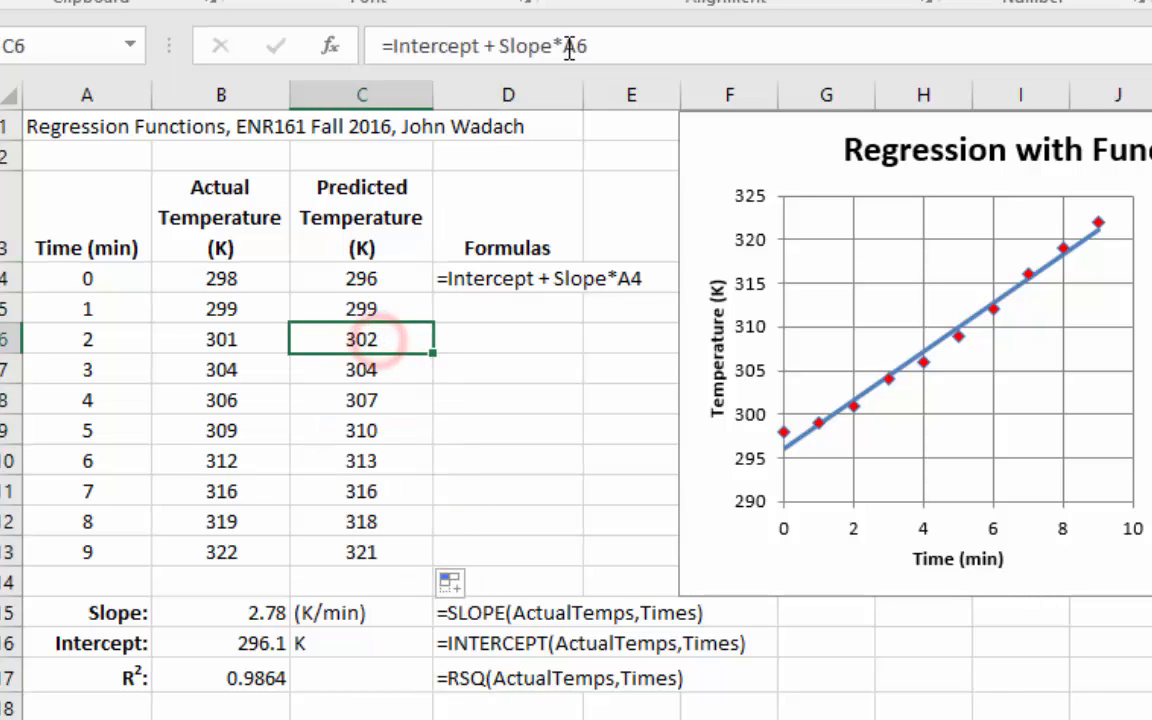
left_click(563, 46)
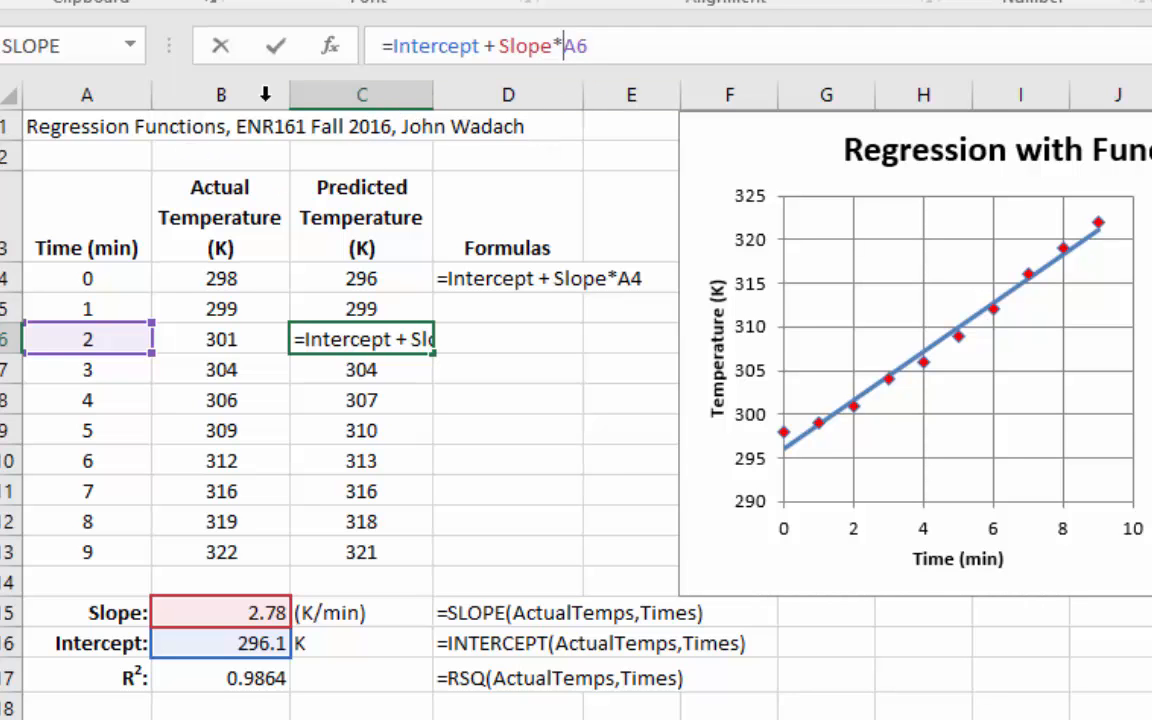
left_click(276, 46)
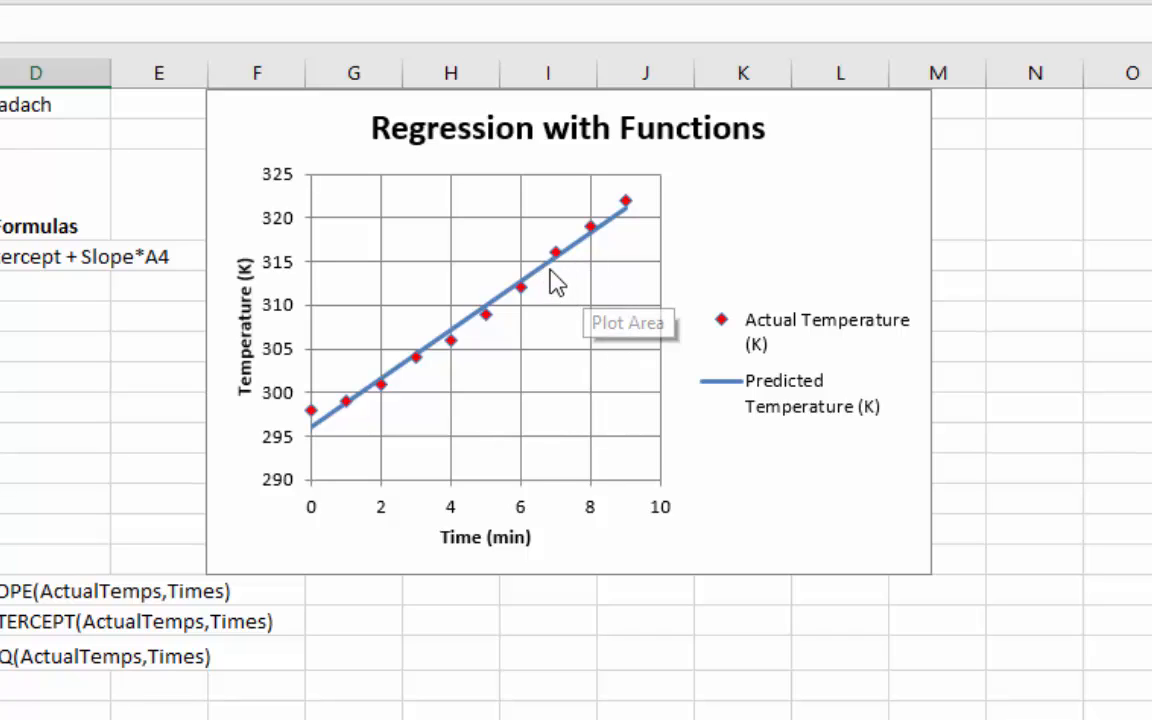
Inspect the line and marker formatting of the Predicted Temperature series in the Regression with Functions chart
mouse_move(547, 268)
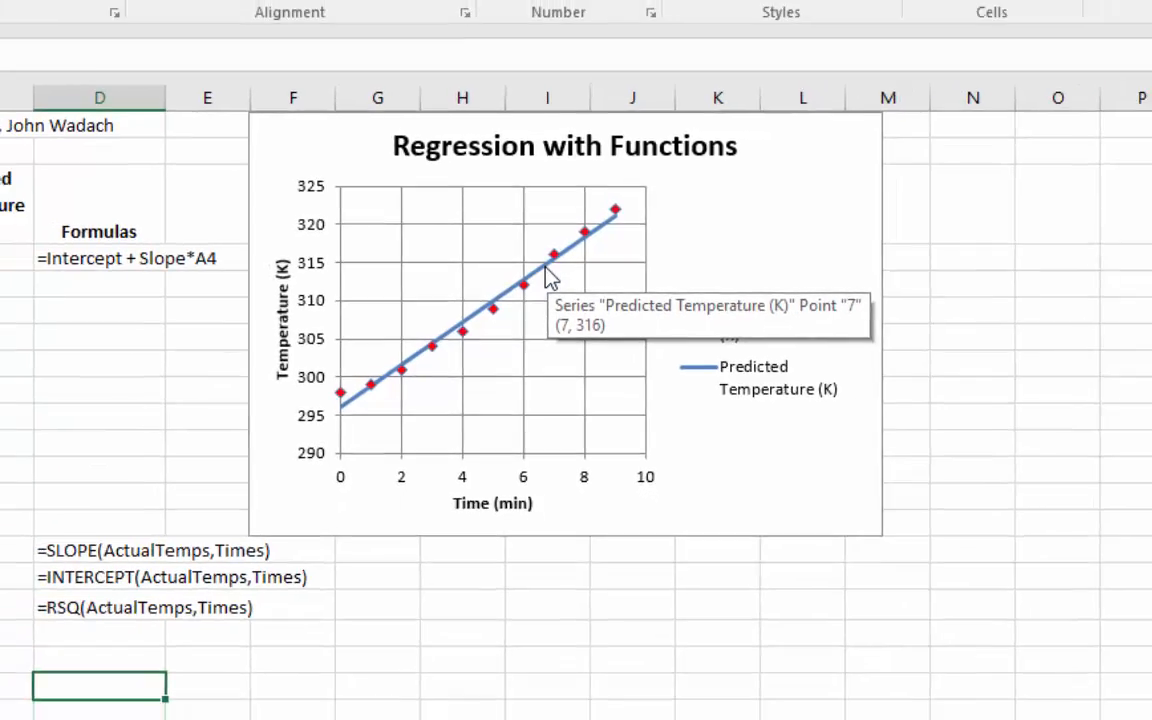
right_click(547, 270)
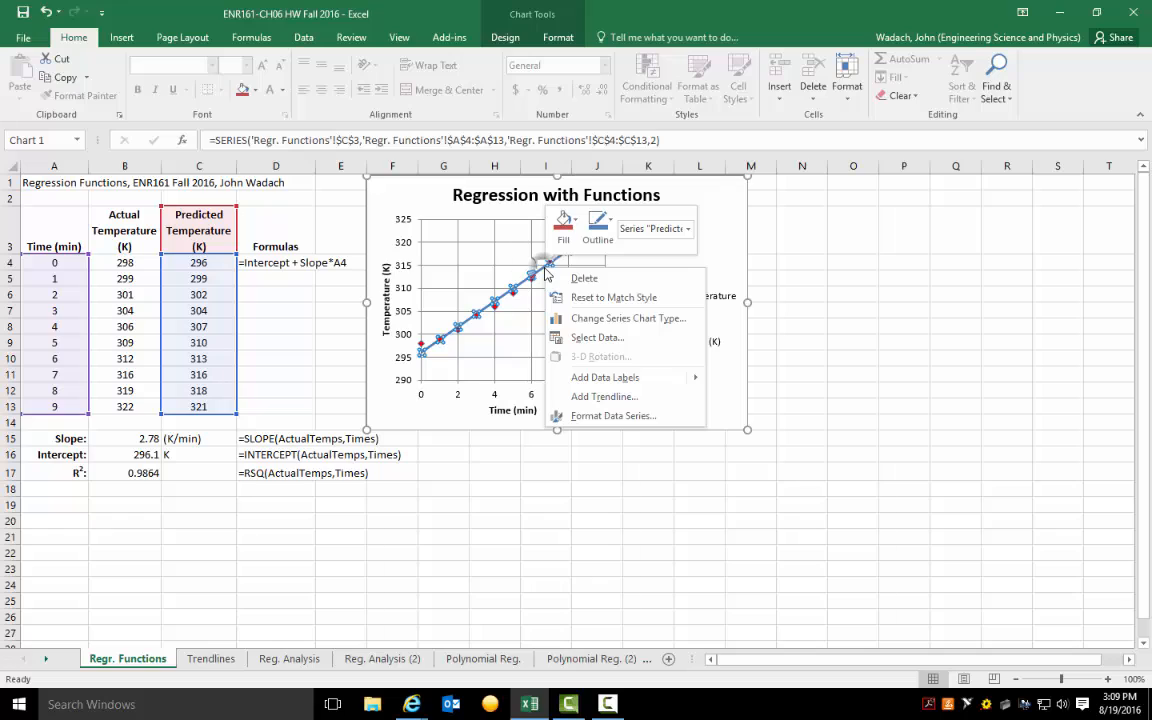
left_click(612, 415)
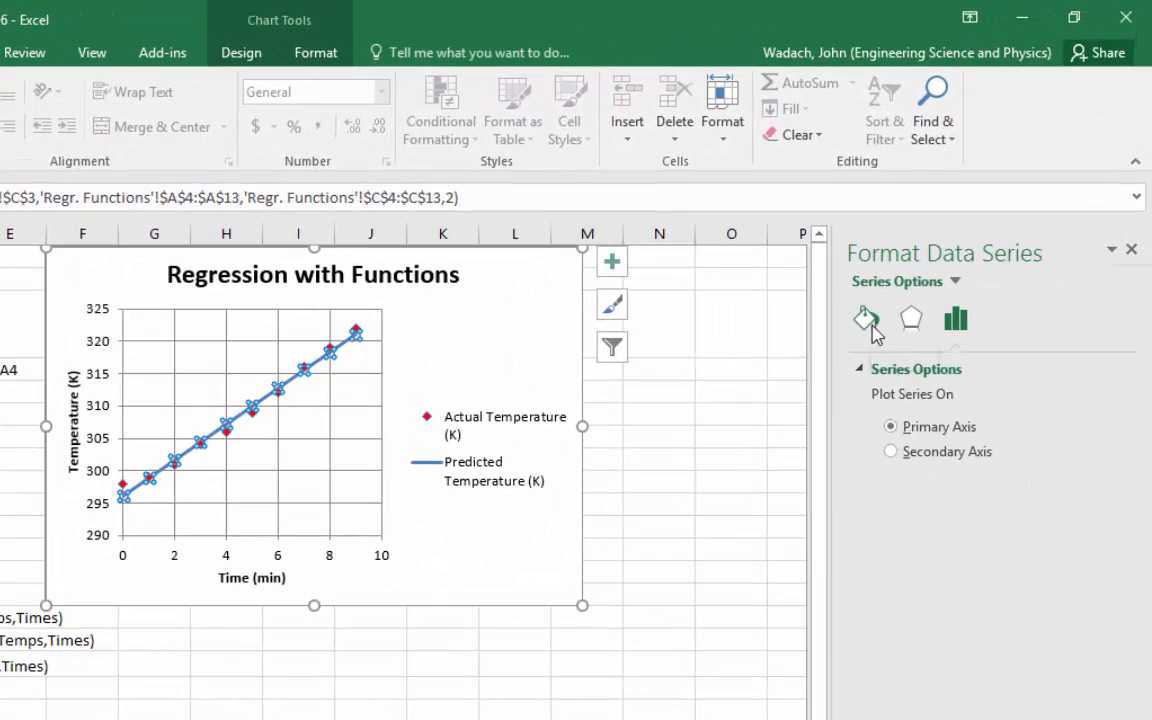
left_click(866, 320)
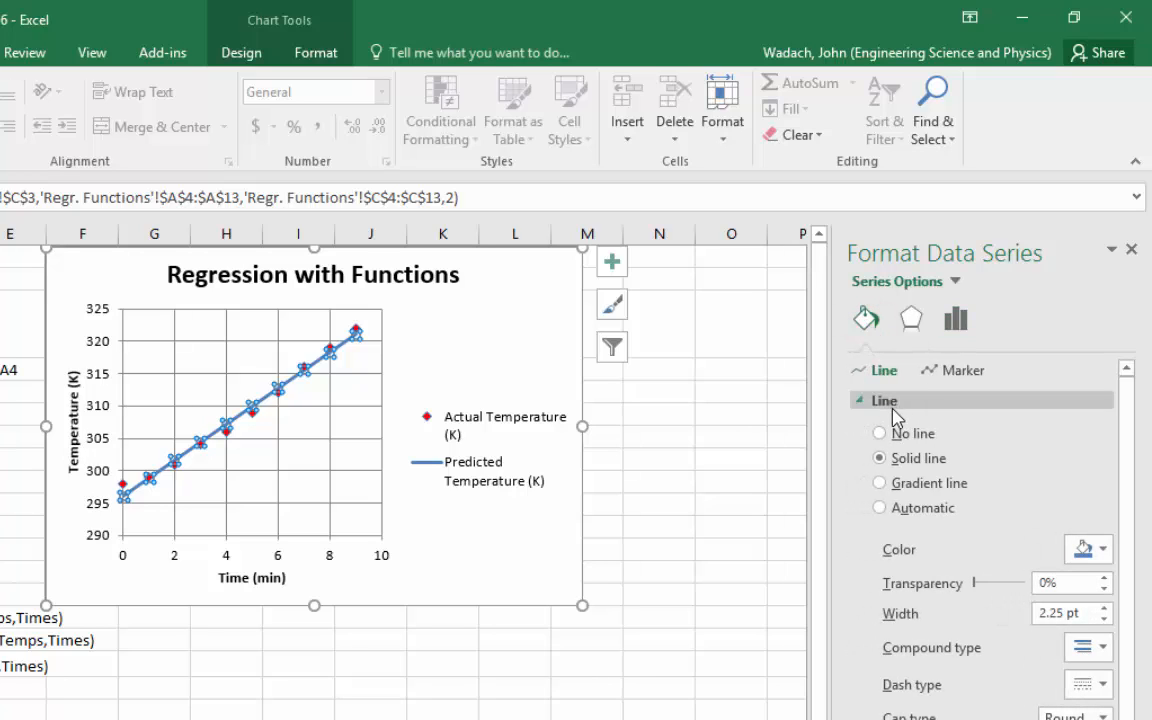
left_click(946, 372)
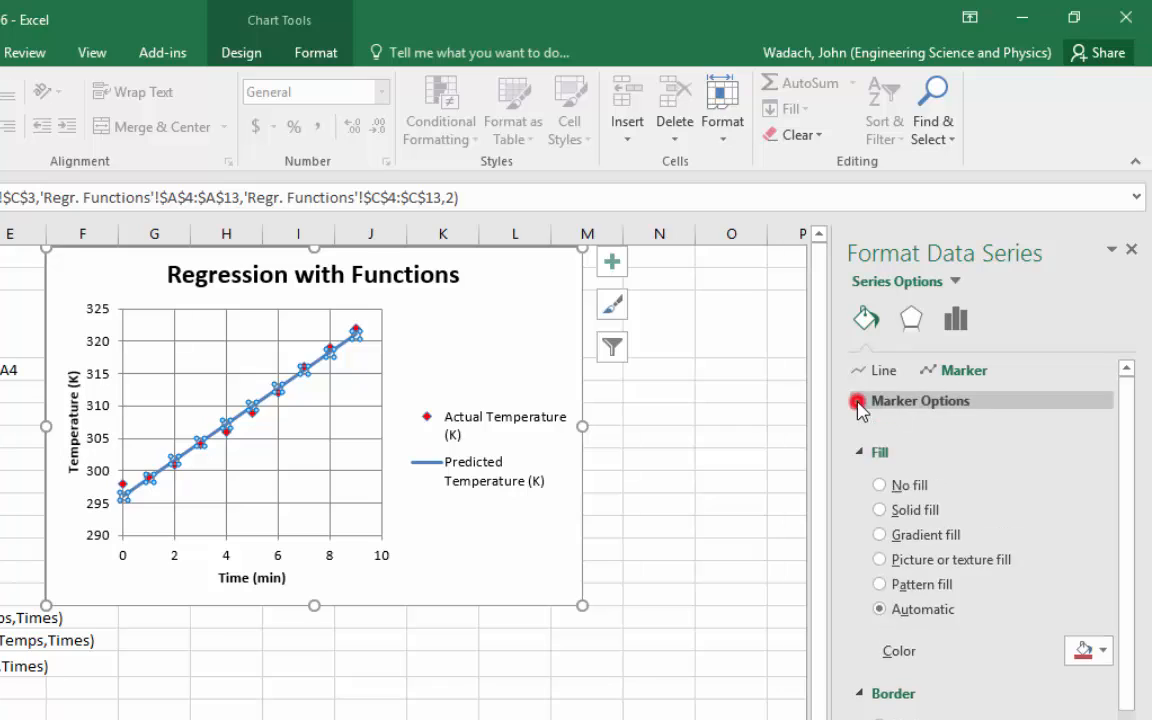
left_click(860, 401)
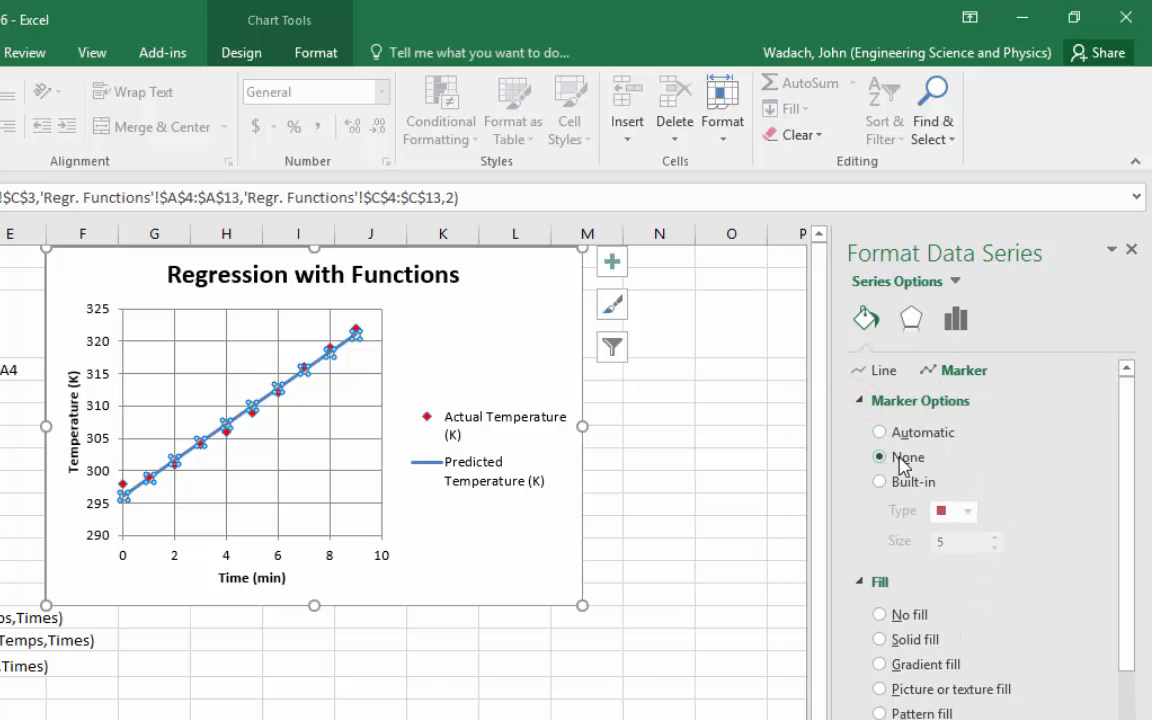
left_click(880, 371)
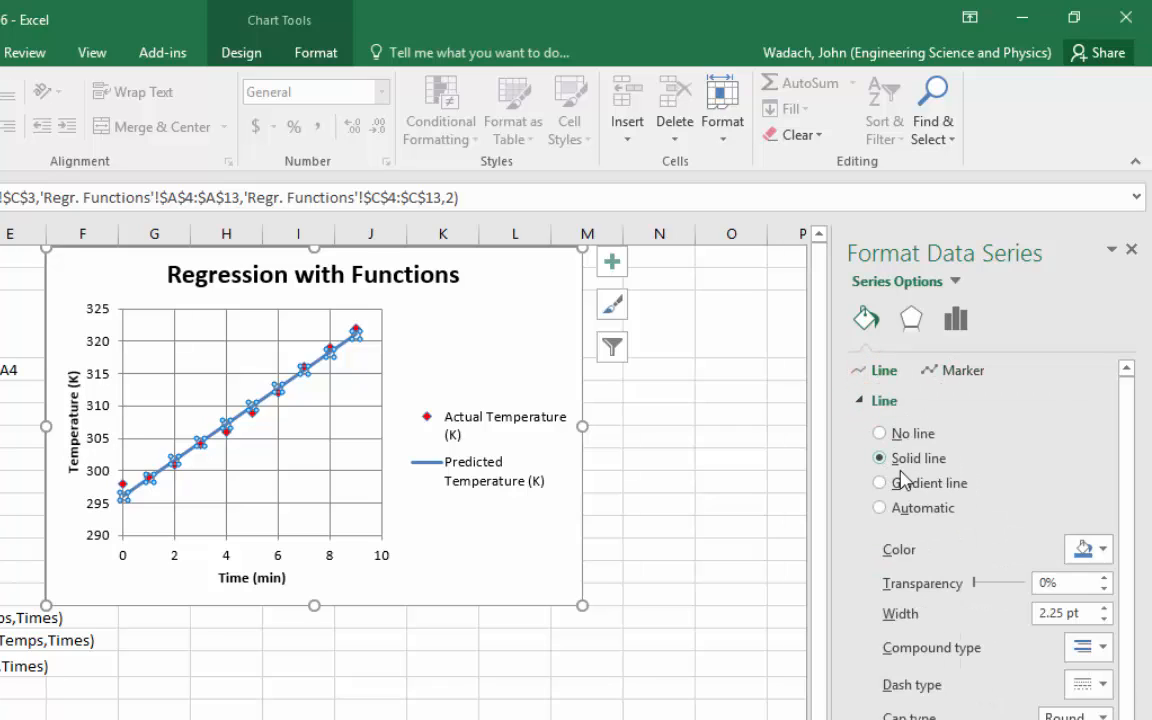
left_click(514, 578)
Inspect the line and marker formatting of the Actual Temperature series in the chart
mouse_move(253, 420)
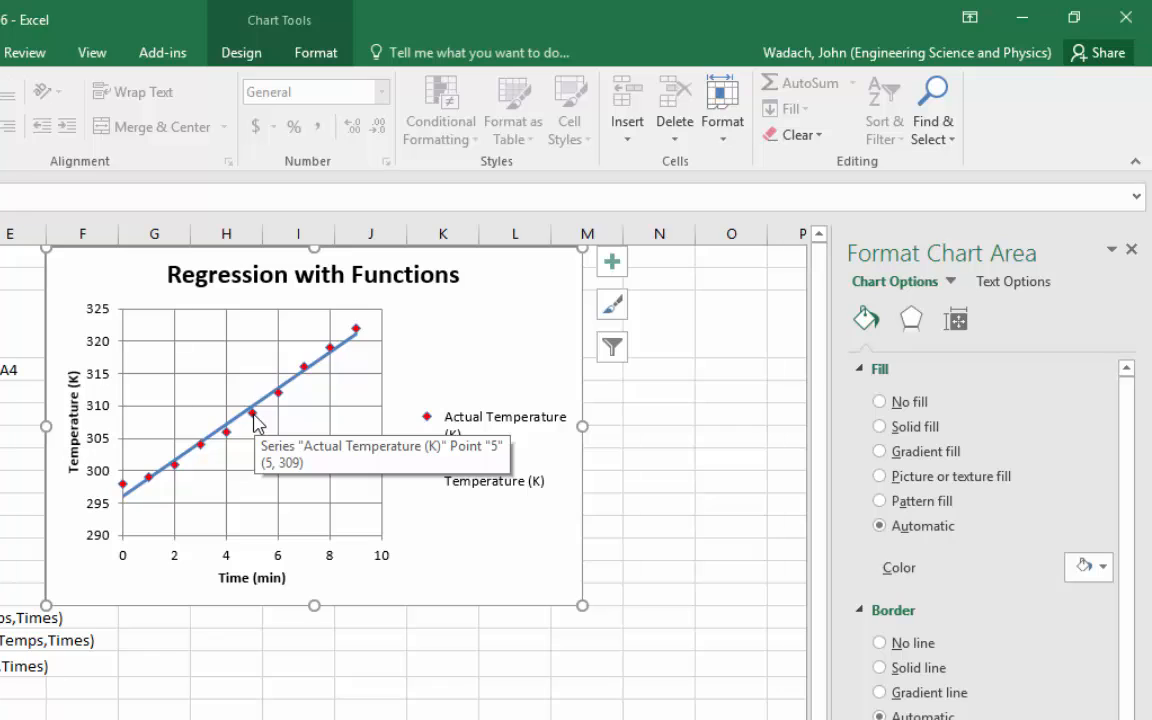
right_click(253, 420)
left_click(335, 630)
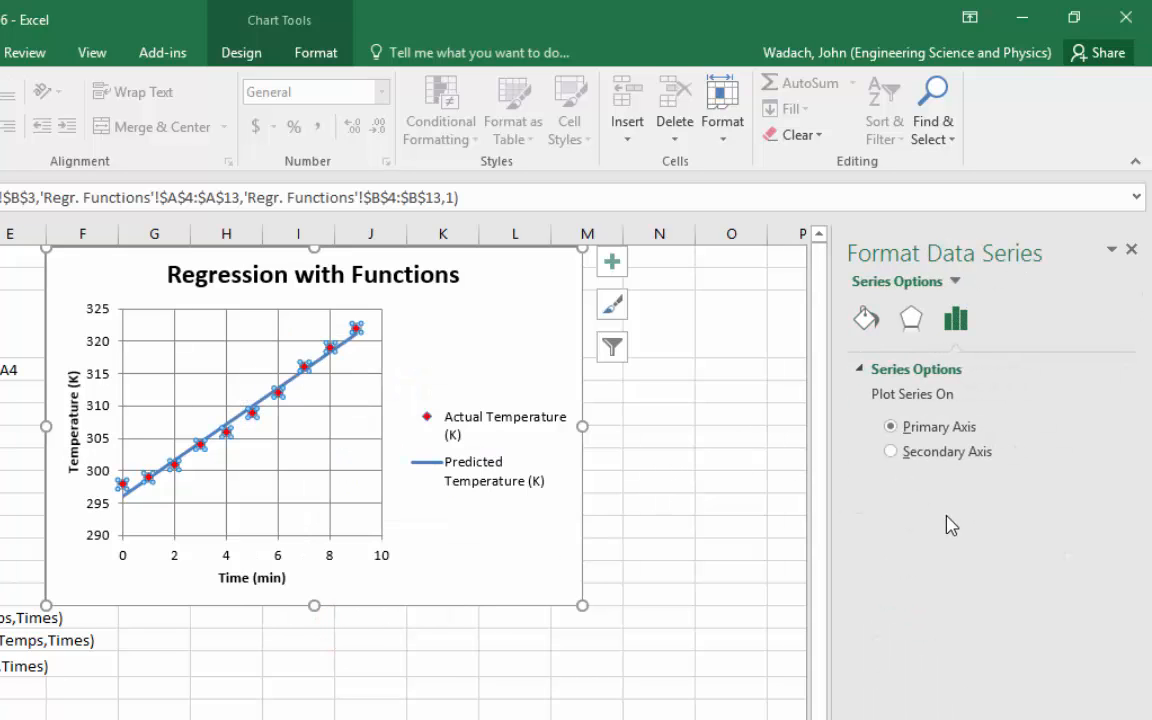
left_click(866, 318)
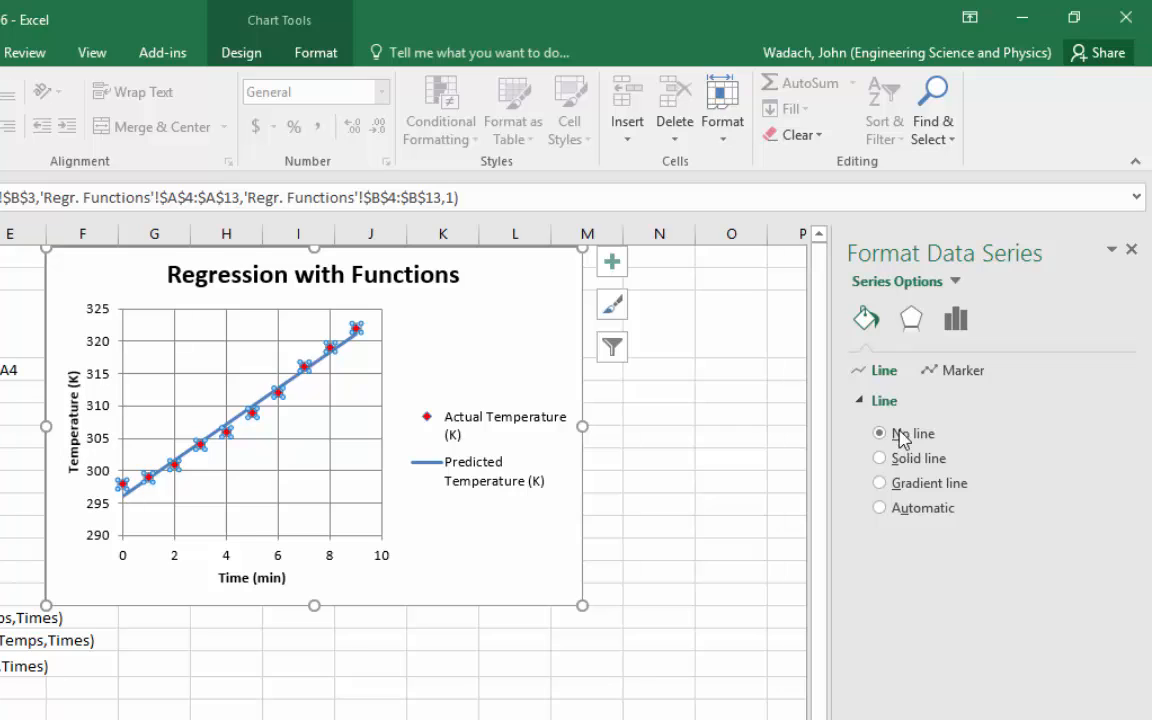
left_click(963, 372)
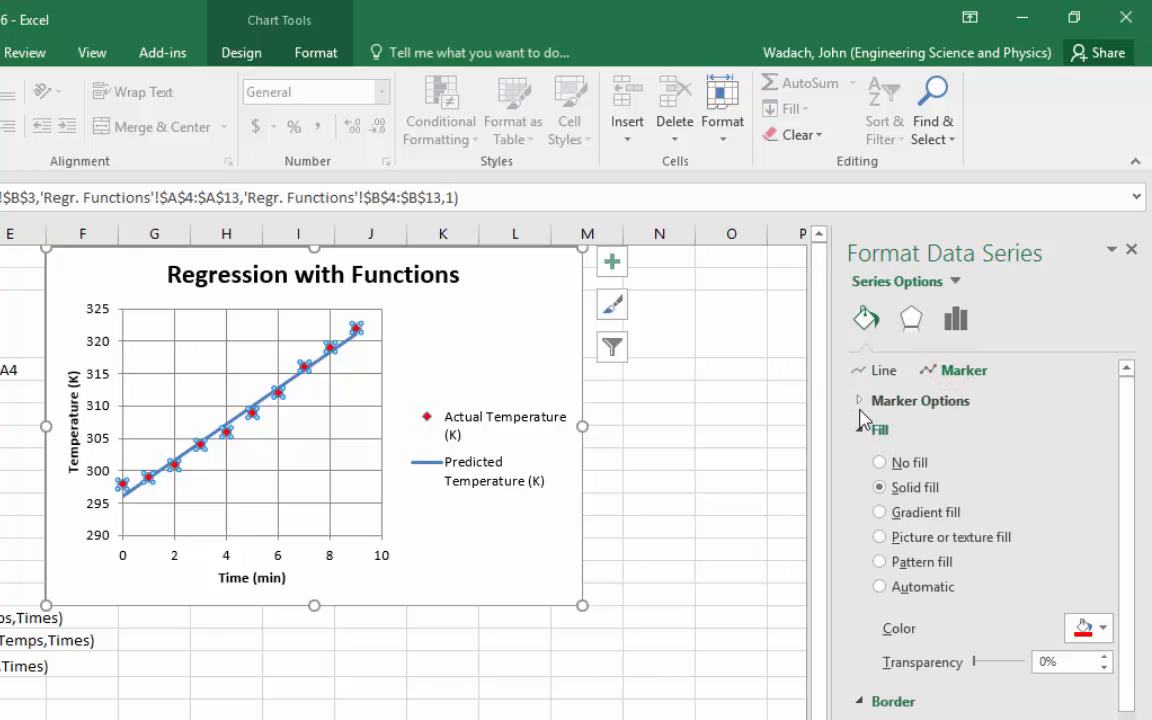
left_click(862, 403)
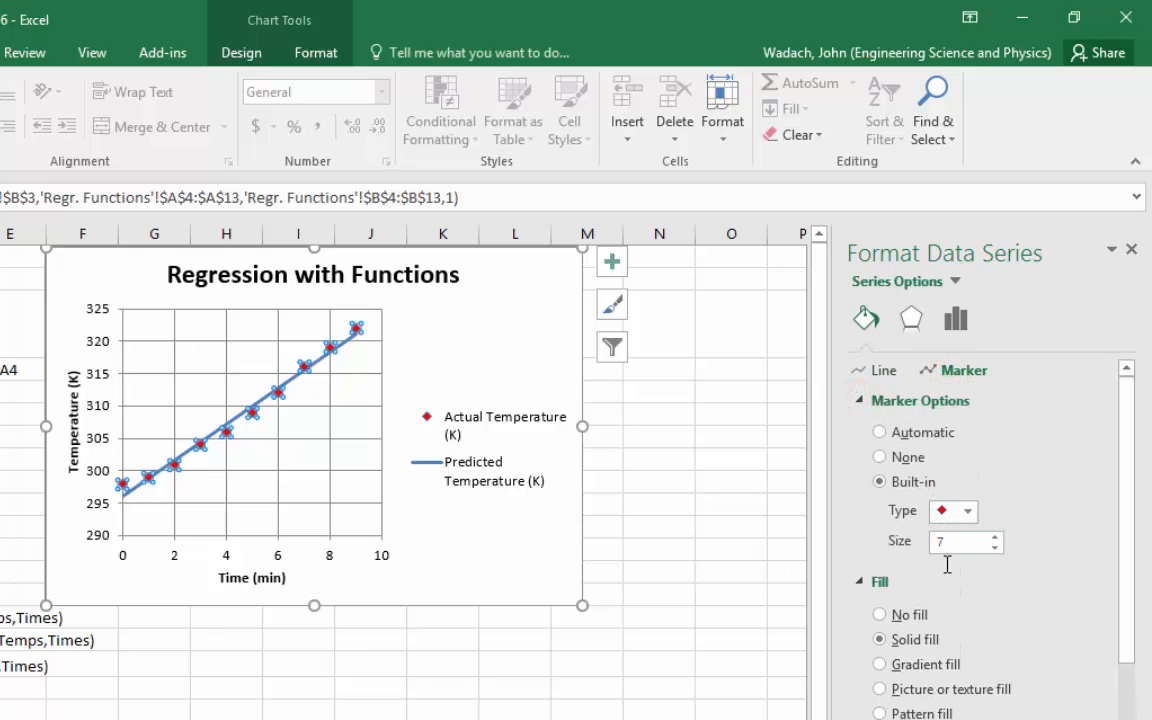
View the design options available for the Regression with Functions chart, then deselect the chart
left_click(544, 551)
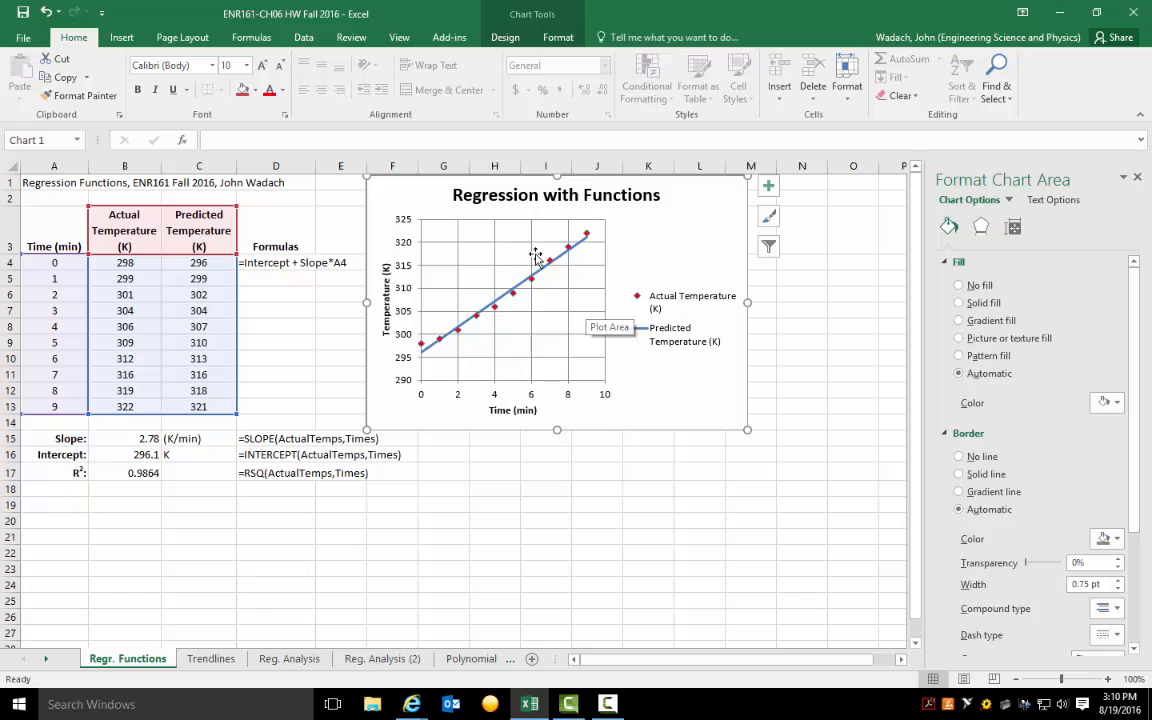
left_click(505, 37)
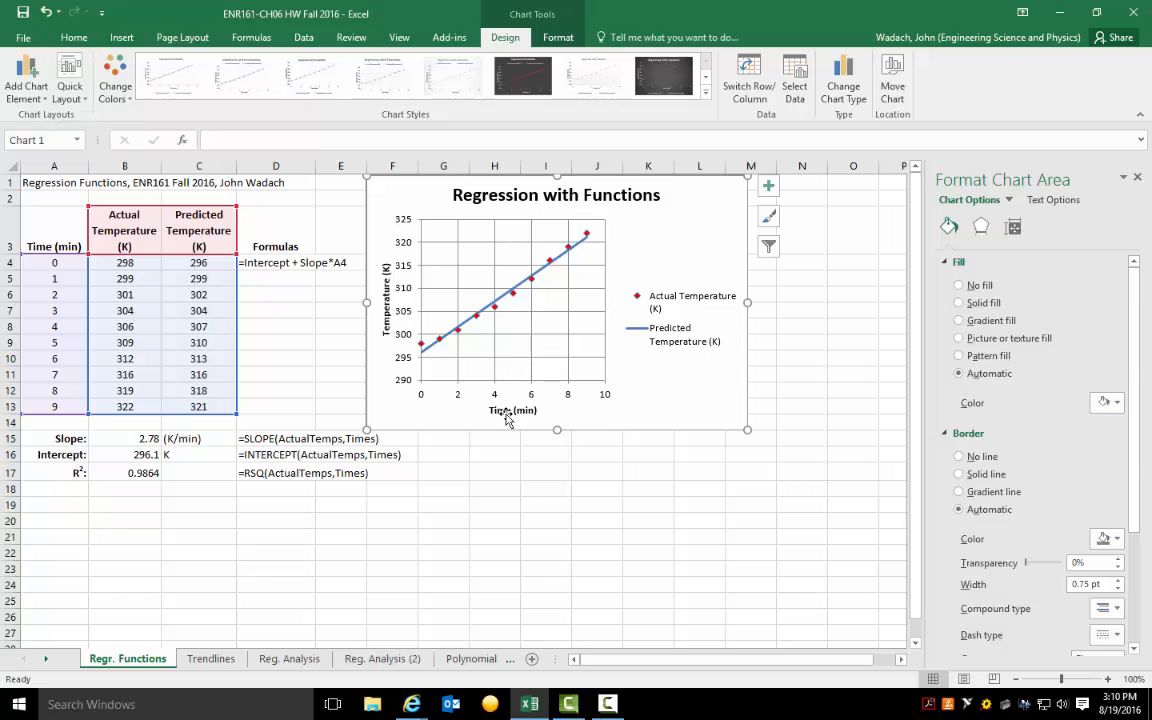
left_click(628, 539)
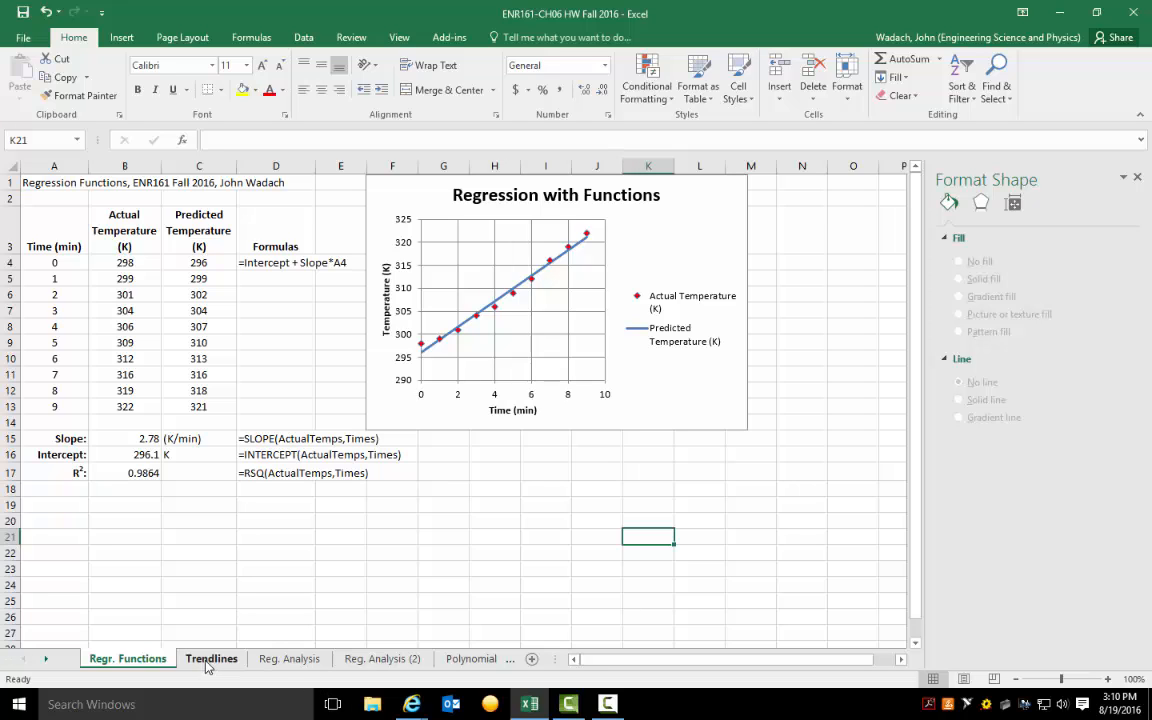
Review the time and actual temperature data used for the regression on the Regr. Functions sheet
left_click_drag(55, 262, 57, 398)
left_click_drag(112, 230, 124, 324)
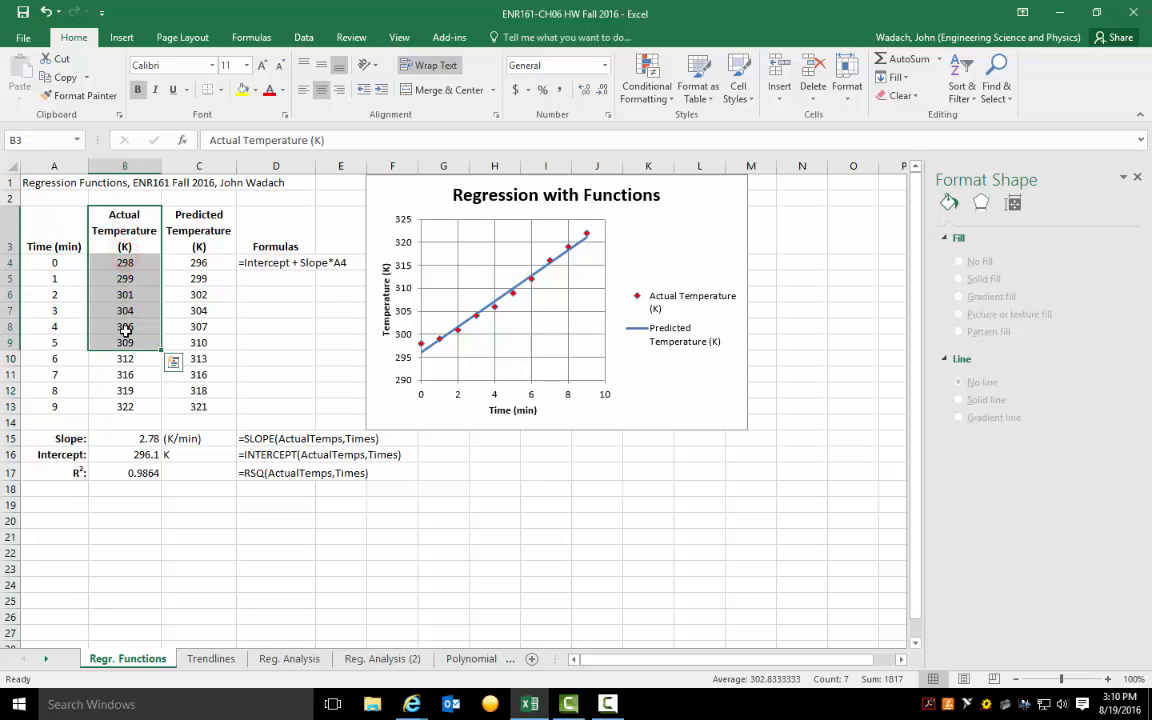
left_click(124, 326)
left_click(298, 627)
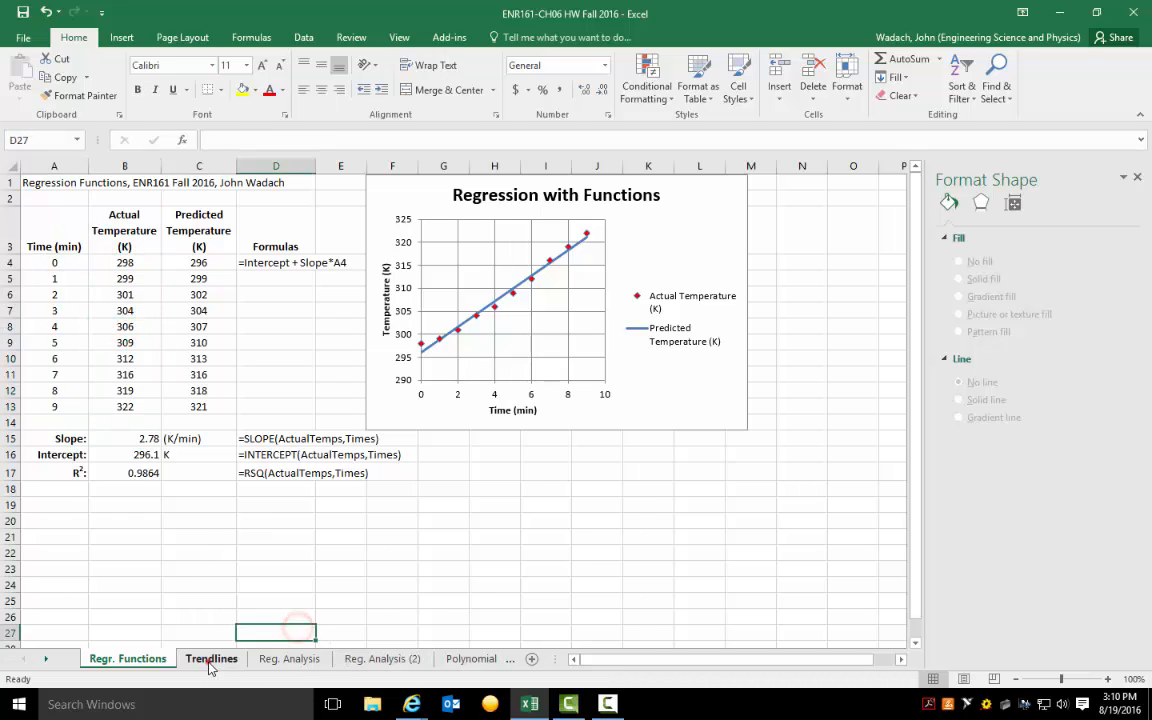
Switch to the Trendlines sheet and examine the time and temperature data in A3:B13 and the Linear Trendline chart
left_click(213, 660)
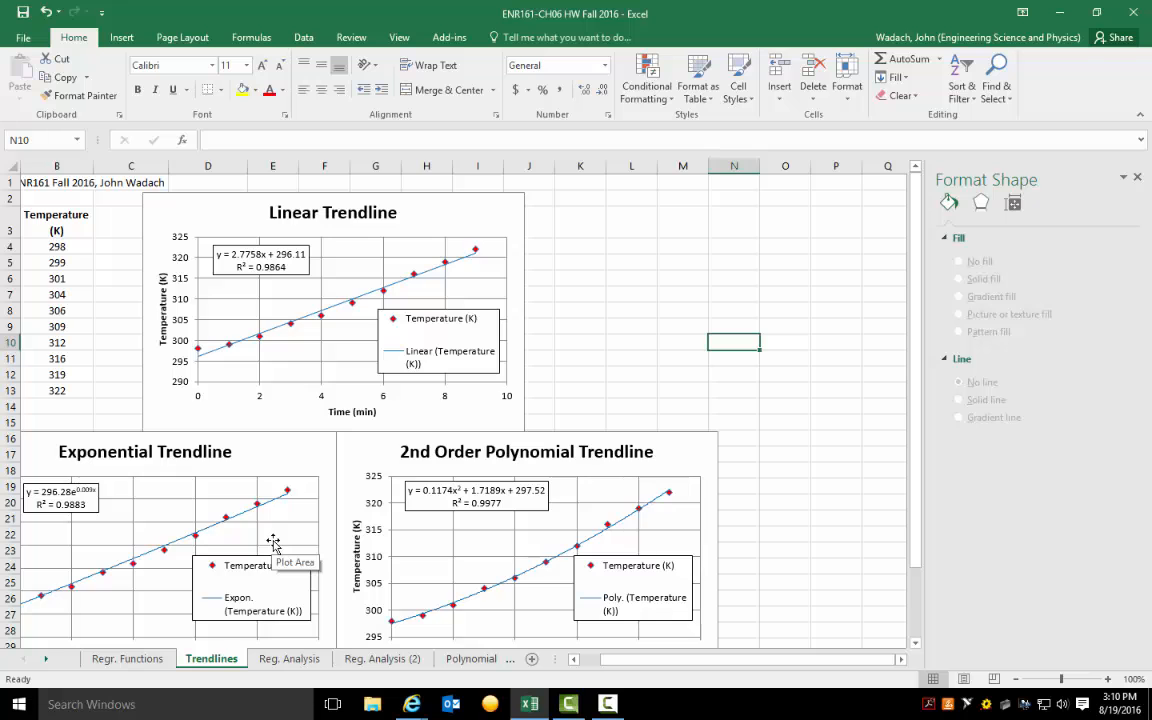
scroll(273, 543, "down", 1)
scroll(274, 548, "up", 1)
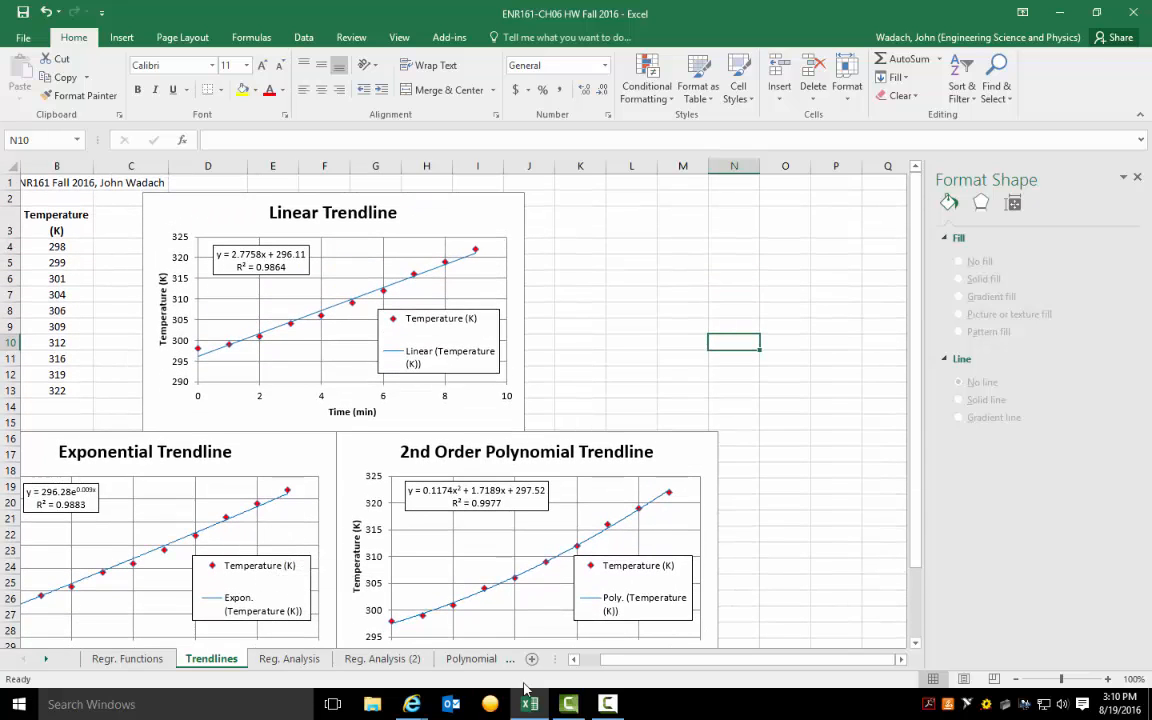
left_click(573, 660)
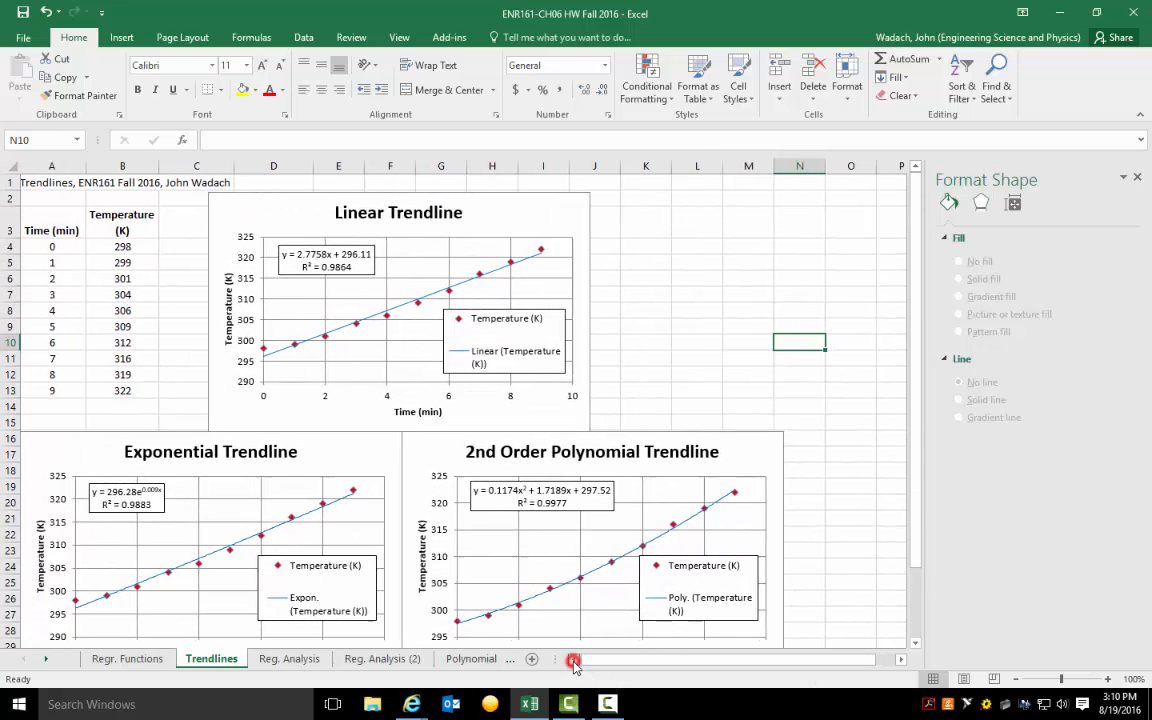
left_click(724, 364)
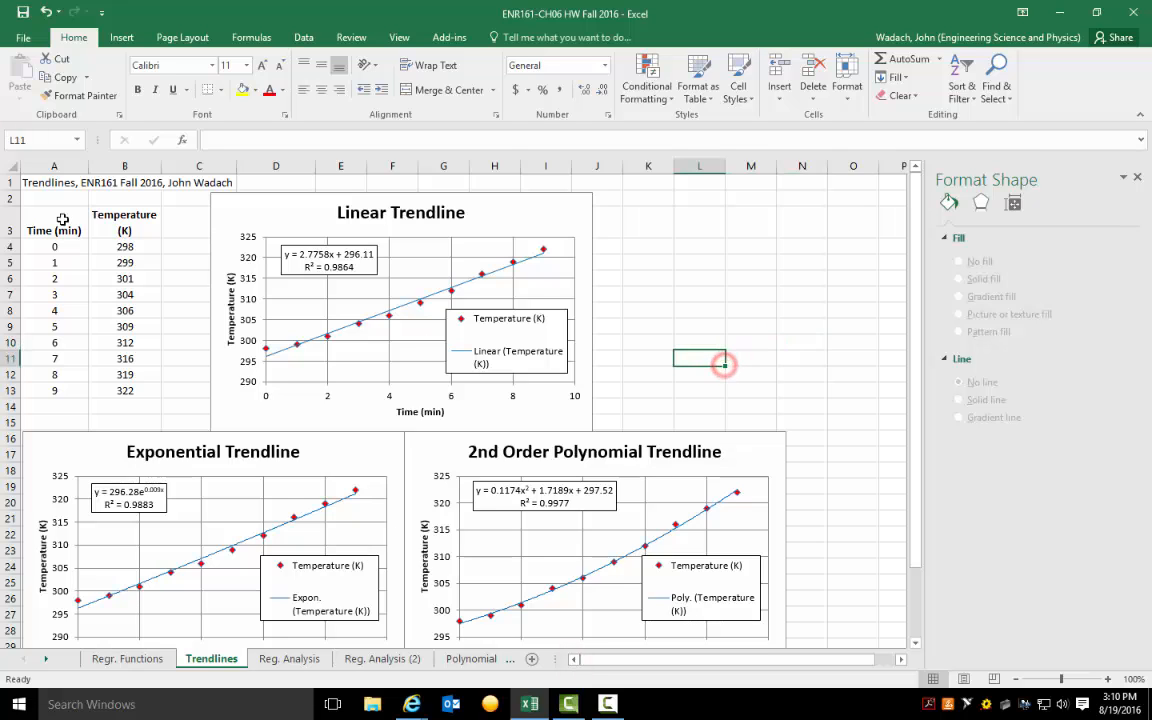
left_click_drag(51, 211, 145, 390)
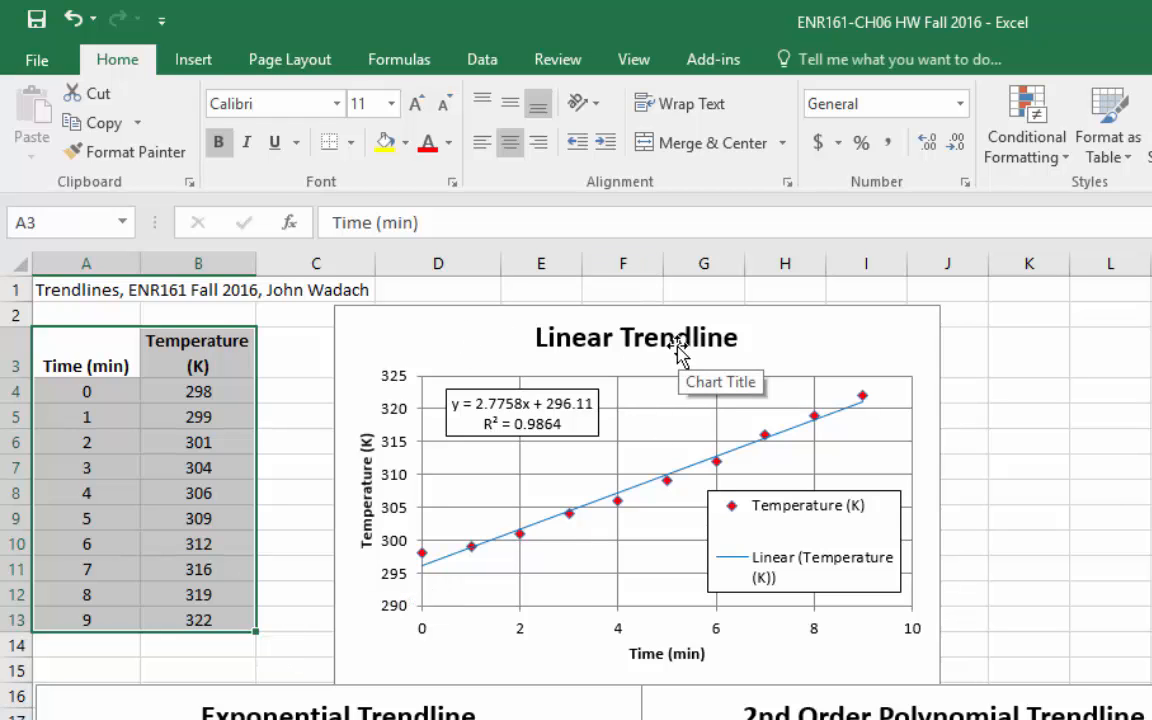
left_click(424, 318)
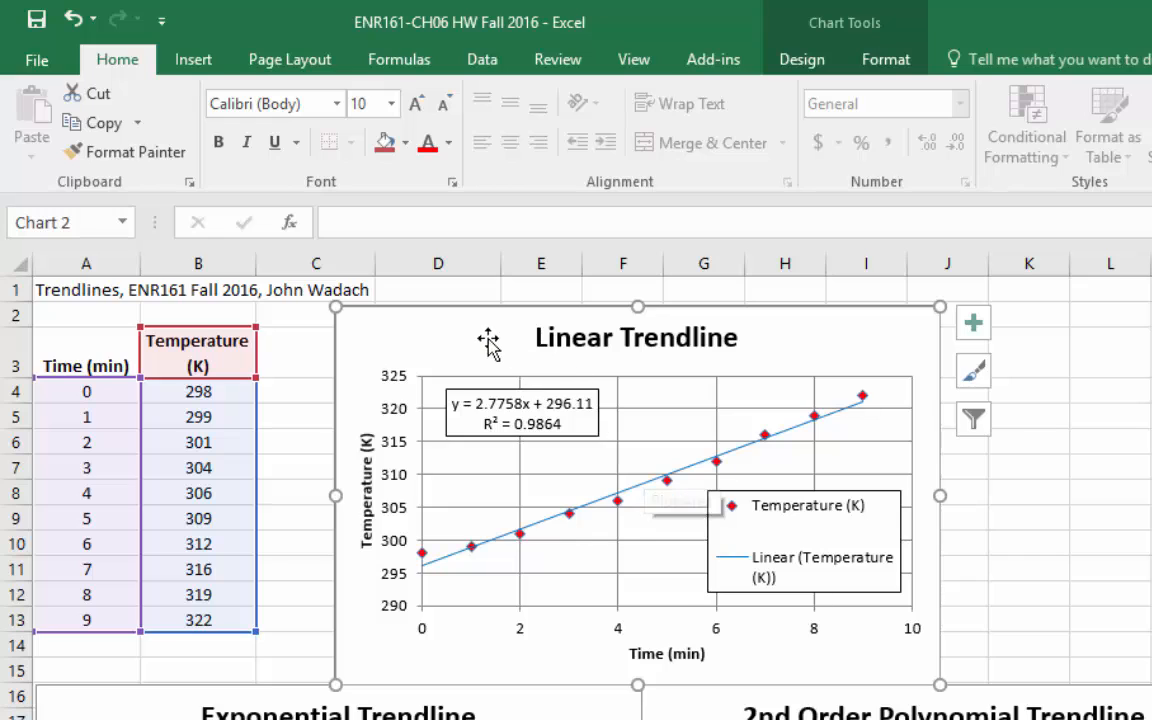
Reposition the Linear Trendline chart slightly closer to the data table and paste a copy of it at cell K2
left_click_drag(489, 341, 461, 342)
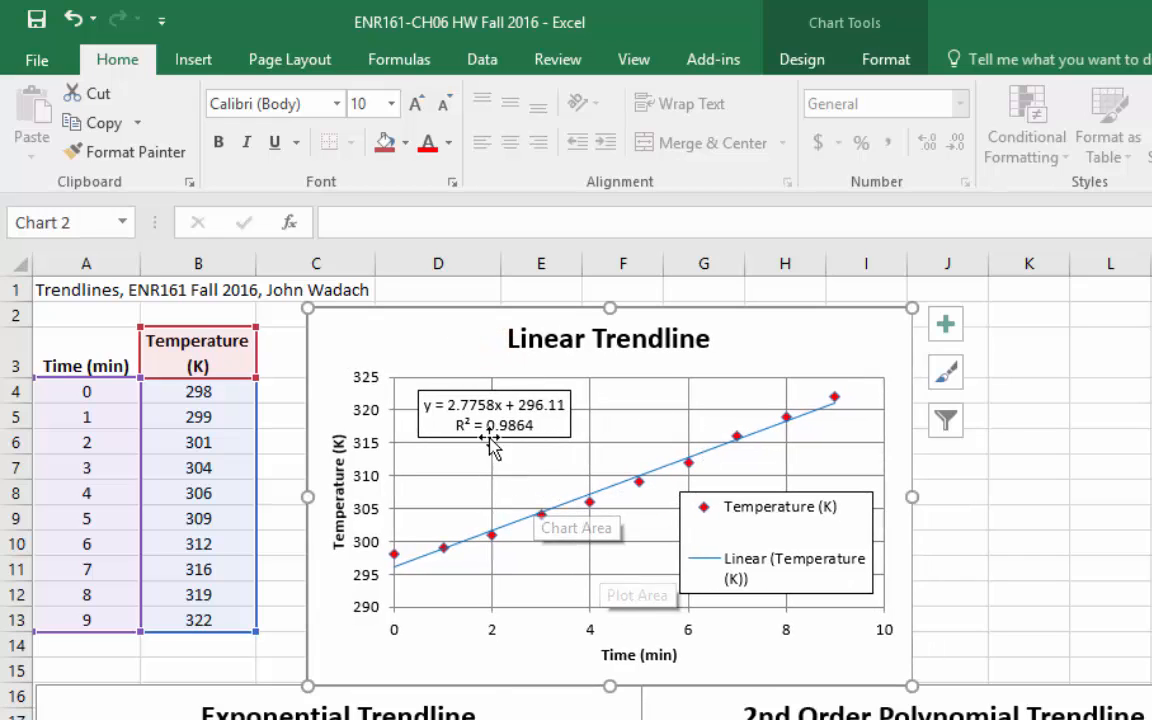
key("ctrl+v")
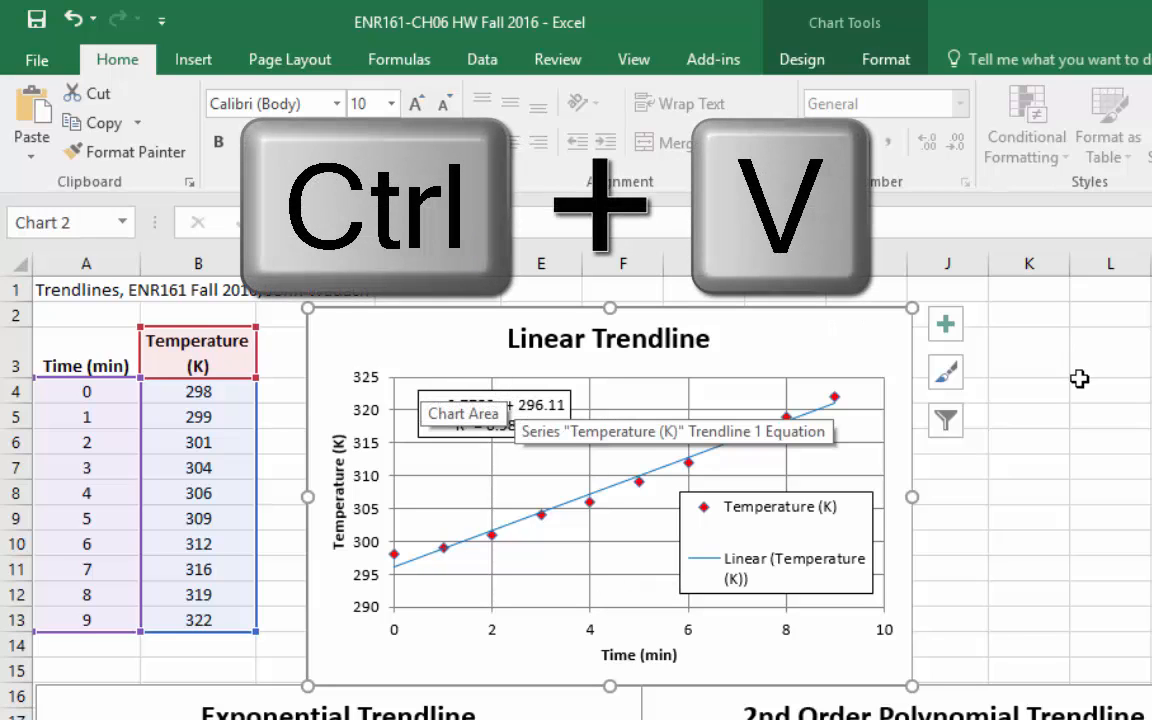
left_click(1054, 349)
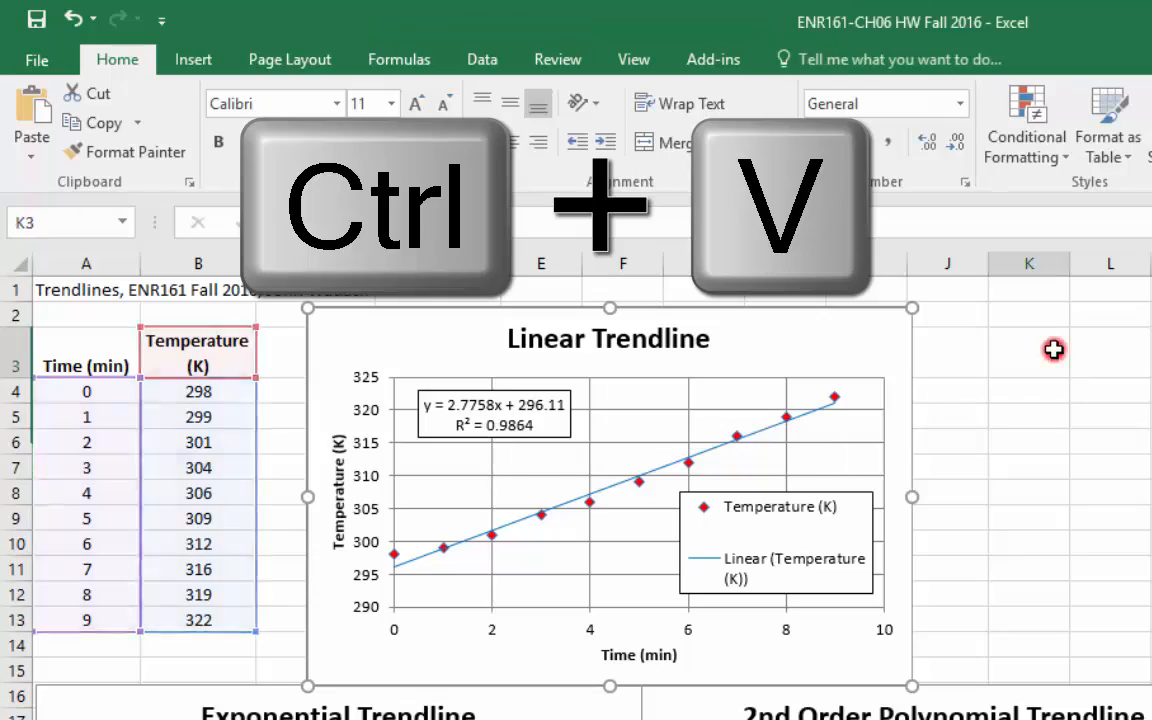
left_click(1044, 318)
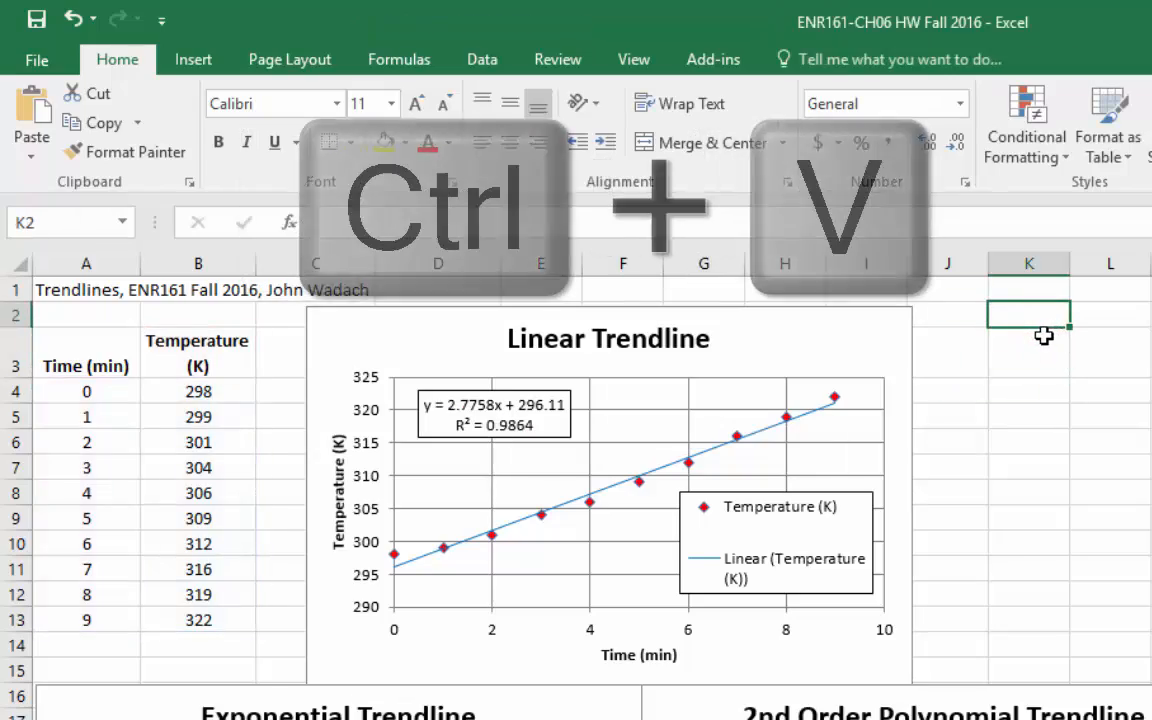
key("ctrl+v")
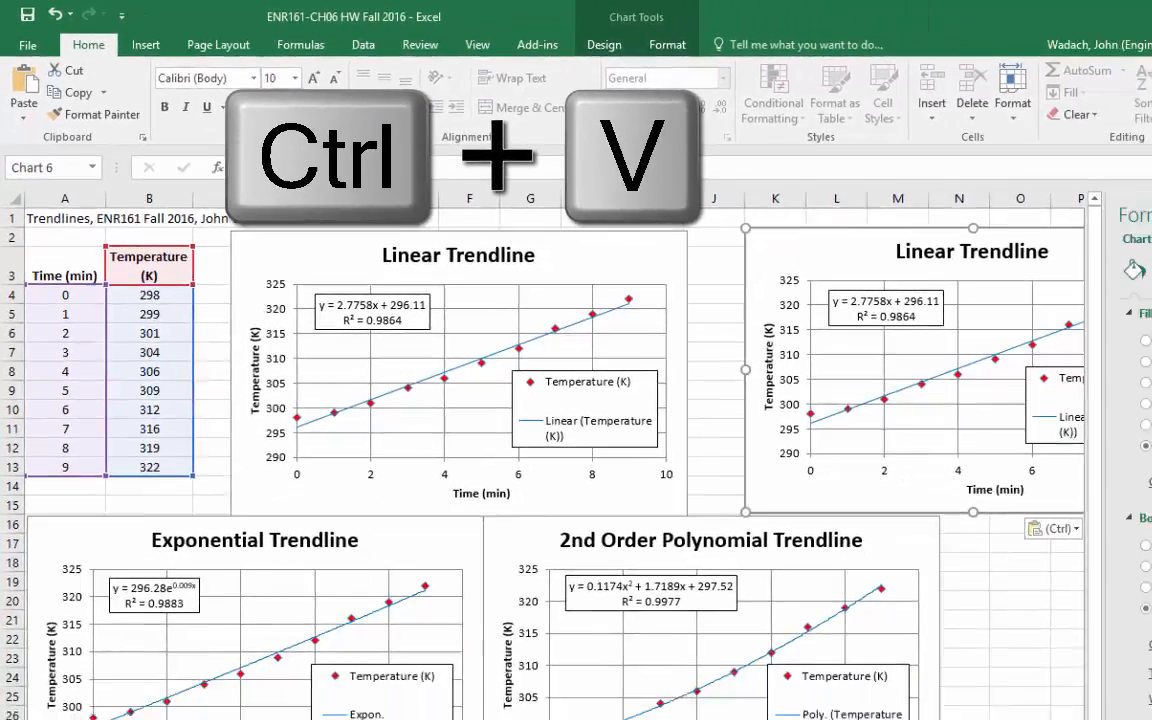
Change the copied chart's trendline to a polynomial of order 2 and move its equation label clear of the vertical axis
left_click(898, 660)
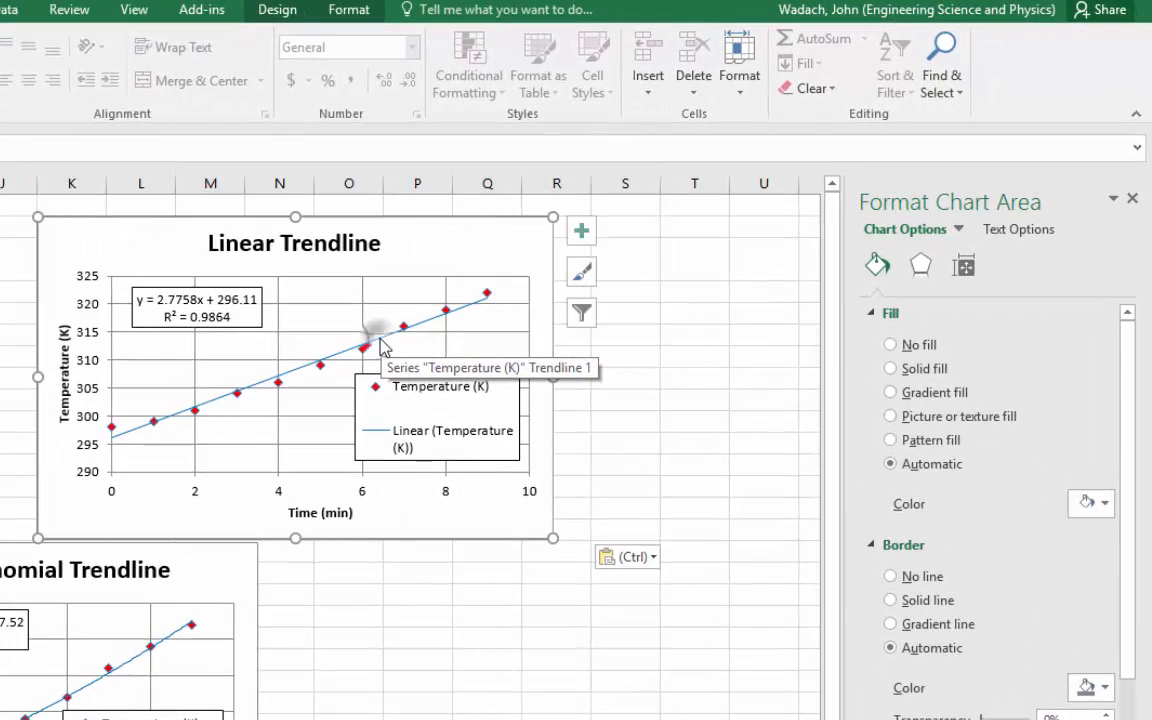
right_click(380, 345)
left_click(456, 488)
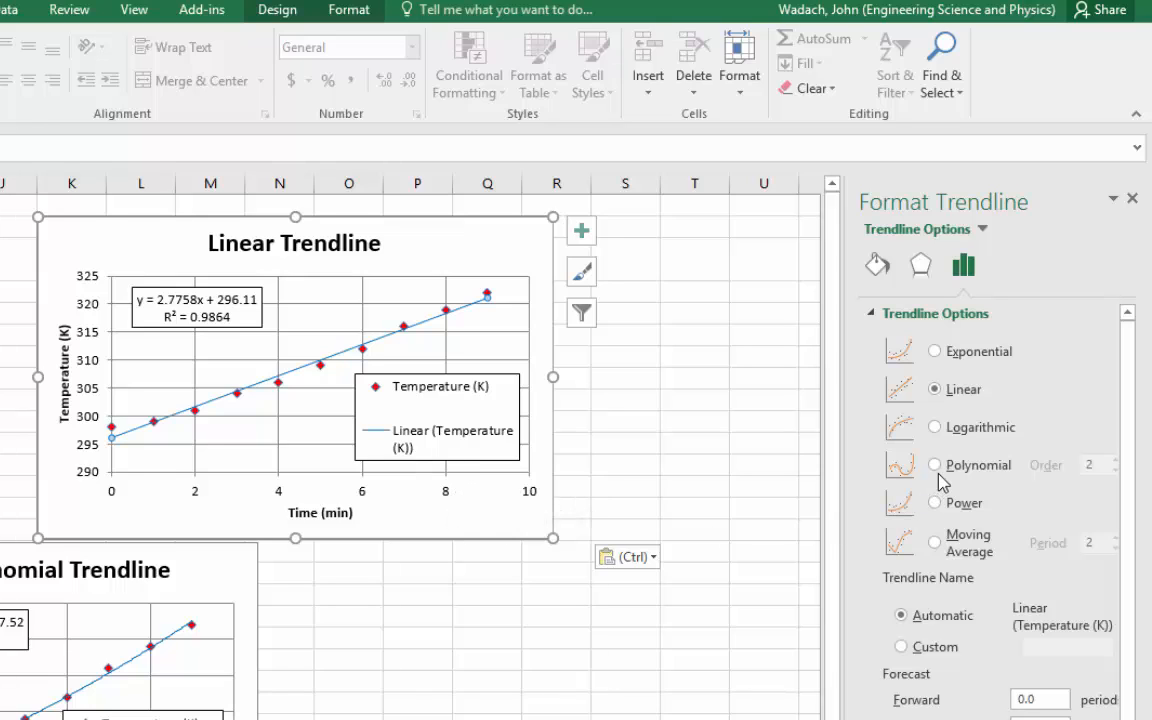
left_click(945, 466)
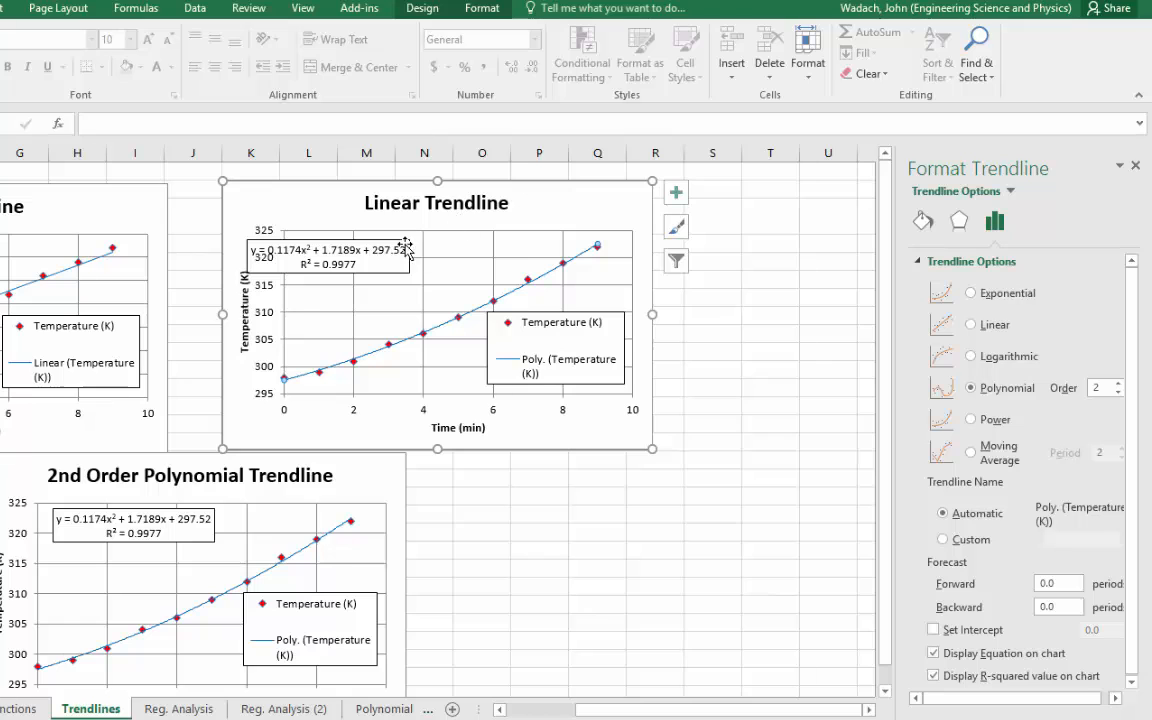
left_click_drag(381, 247, 483, 241)
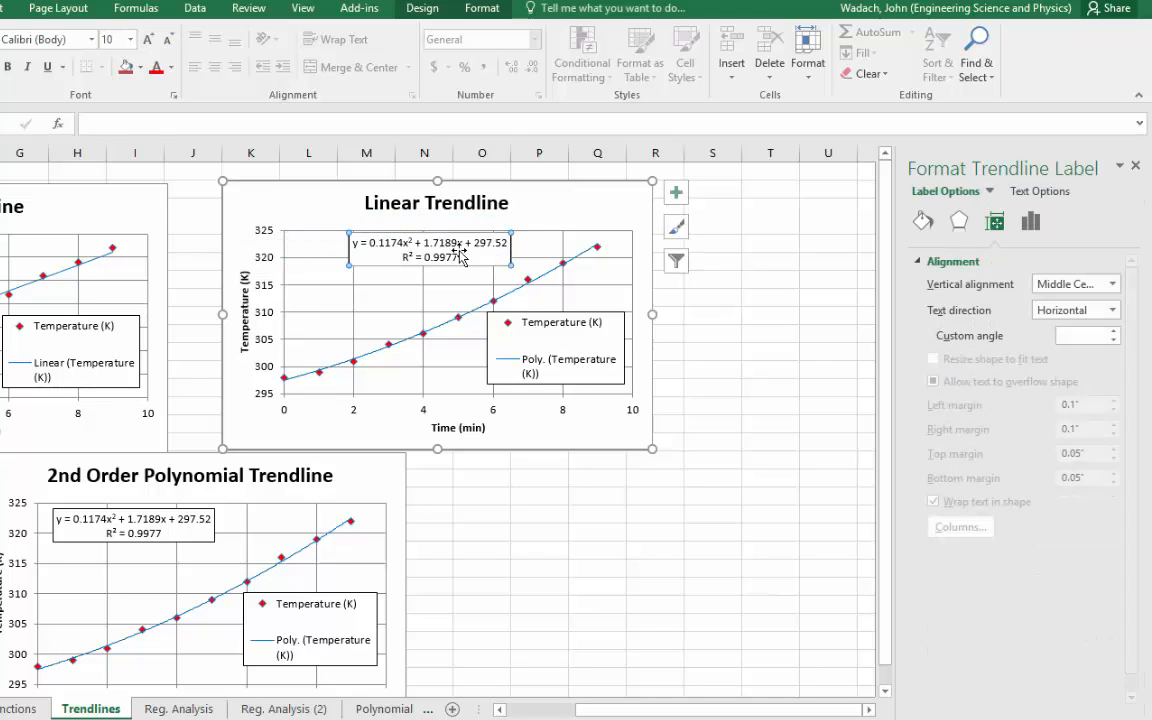
left_click(719, 576)
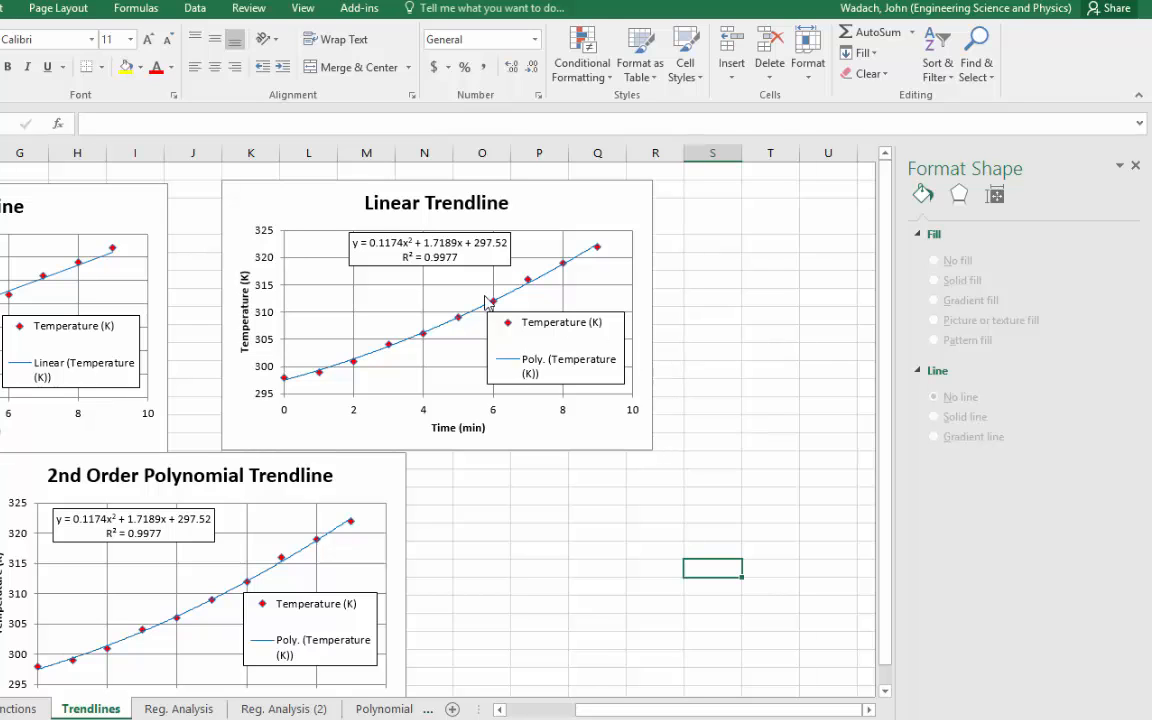
Bring up the fill formatting of the copied chart's trendline equation label and apply a solid white fill
left_click(380, 246)
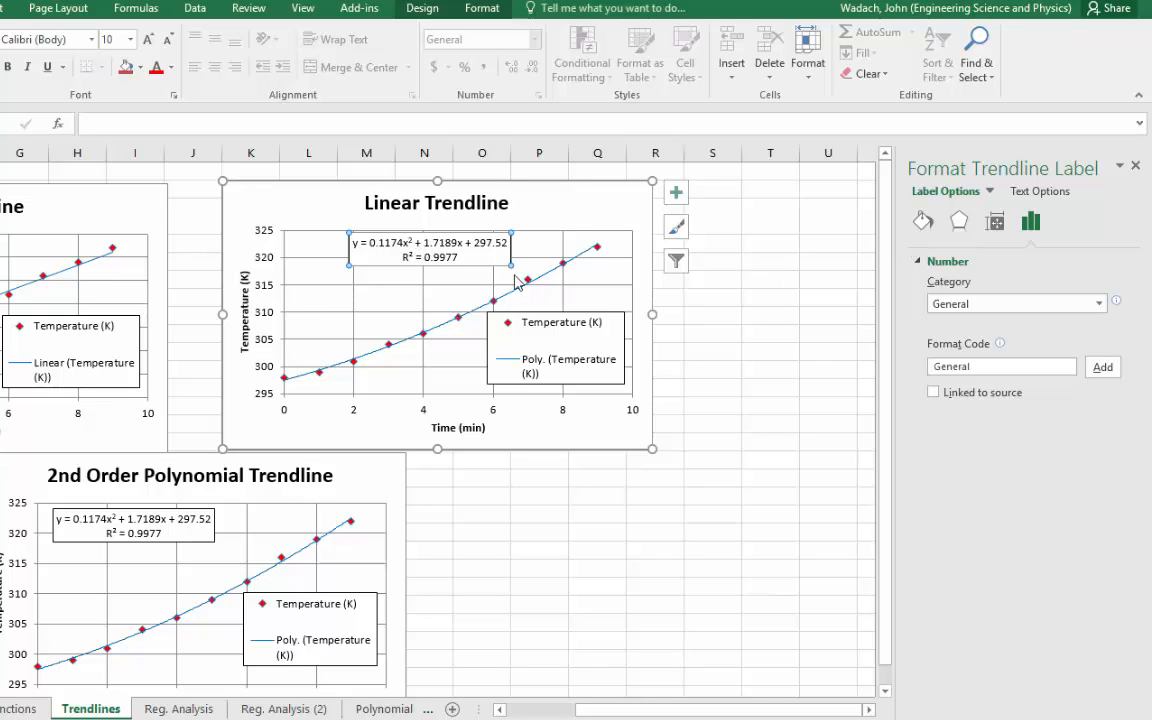
right_click(468, 256)
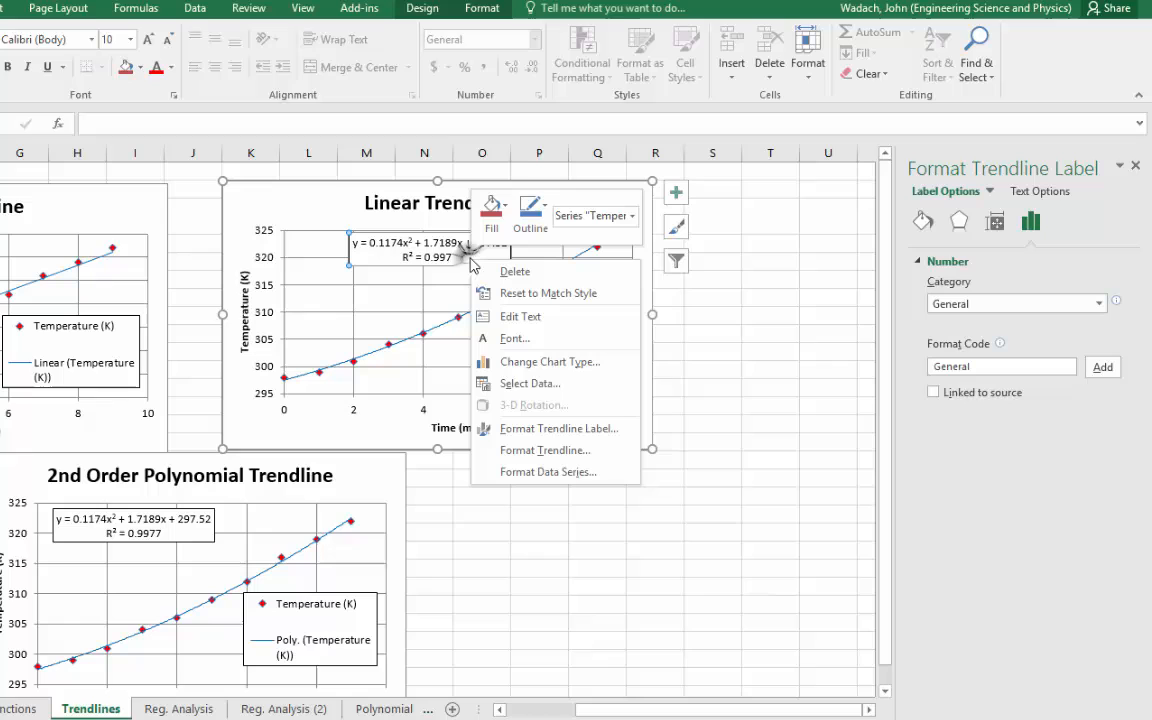
left_click(560, 429)
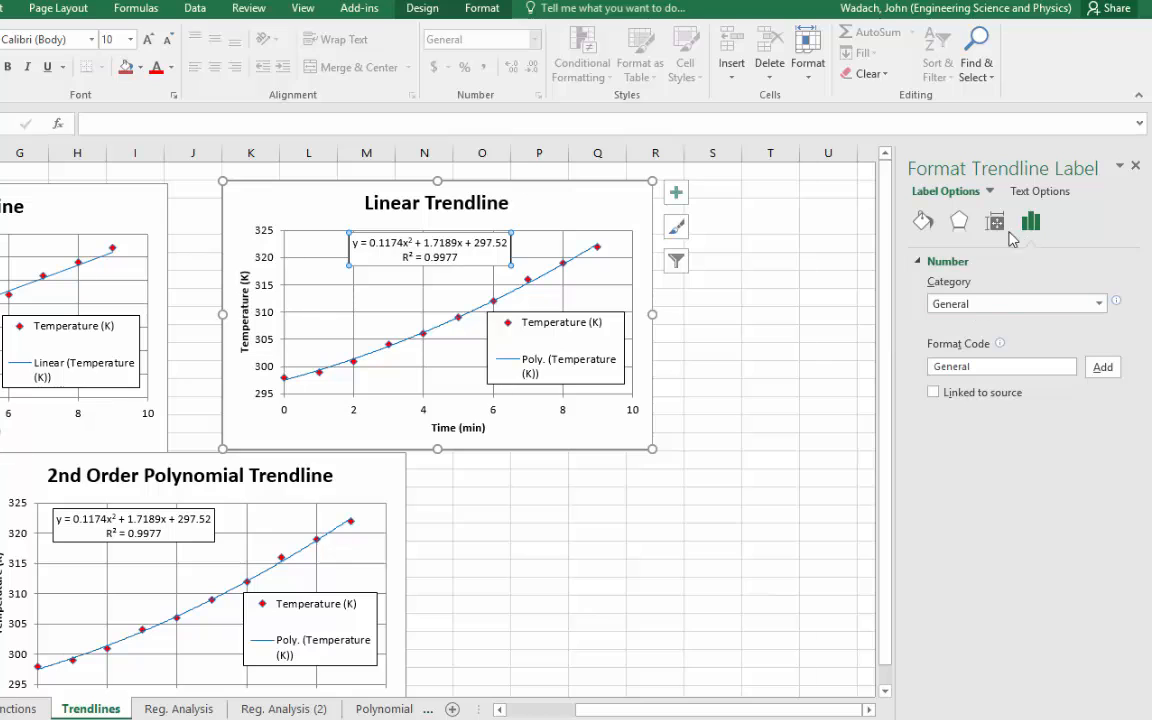
left_click(988, 191)
left_click(988, 191)
left_click(923, 224)
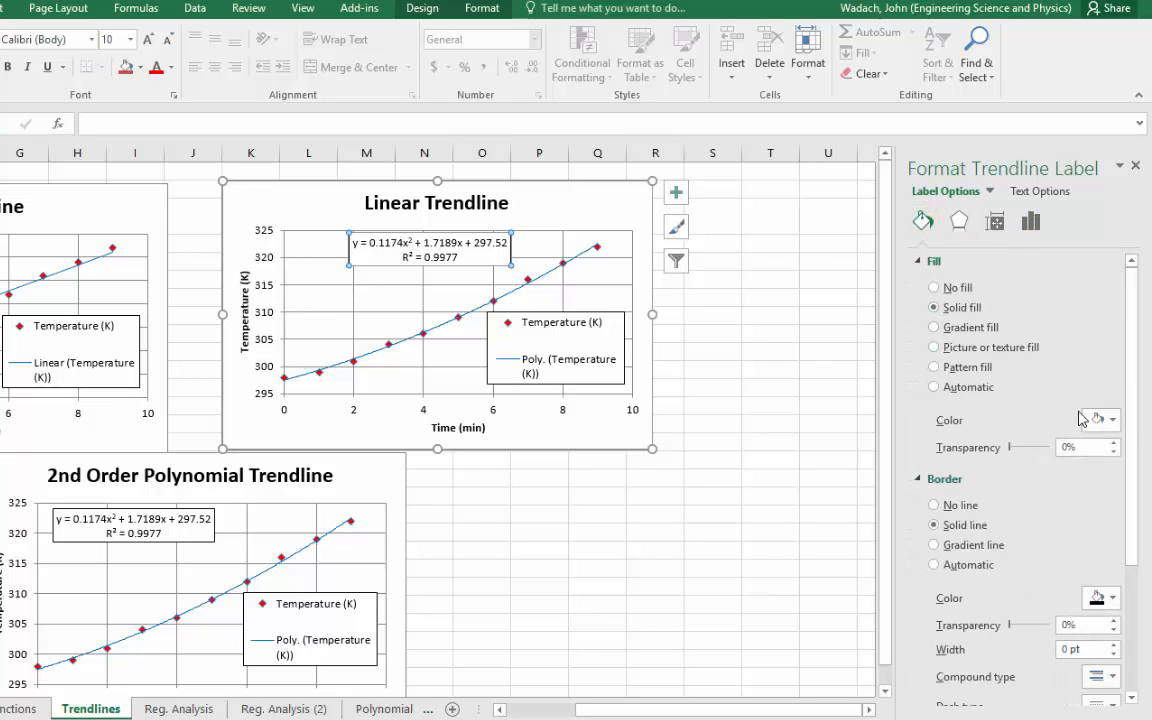
left_click(1097, 420)
left_click(1001, 463)
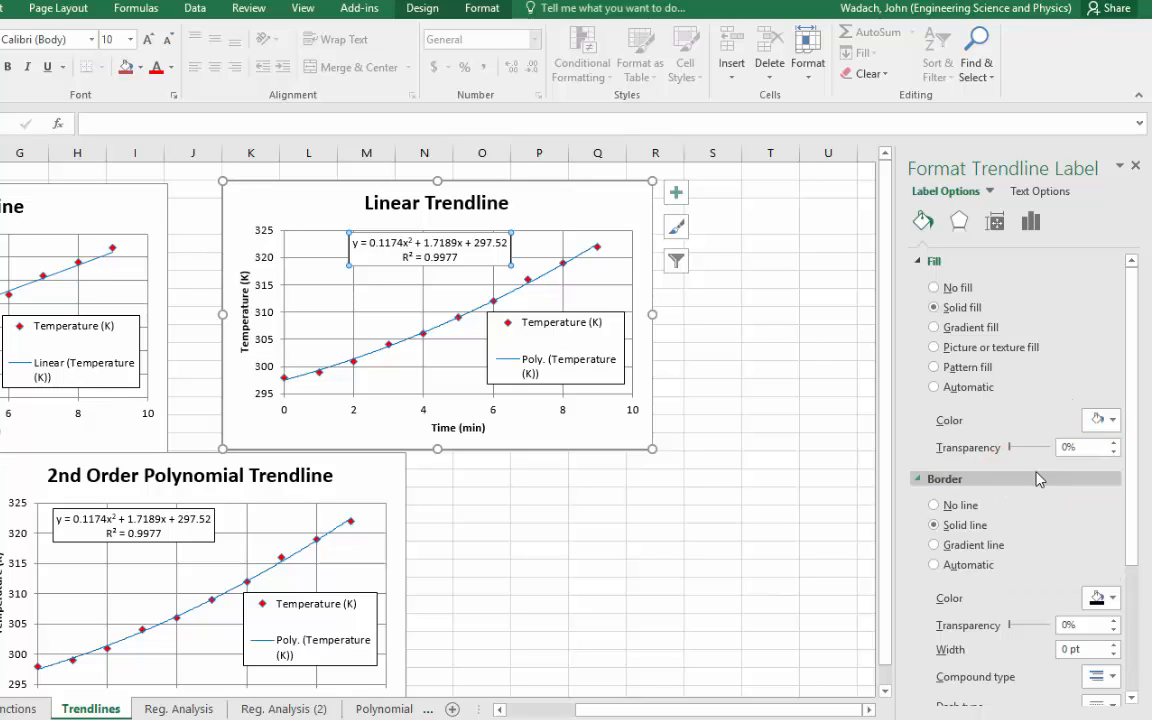
Try a black fill on the copied chart's trendline equation label and set it back to white
left_click(1099, 420)
left_click(1015, 464)
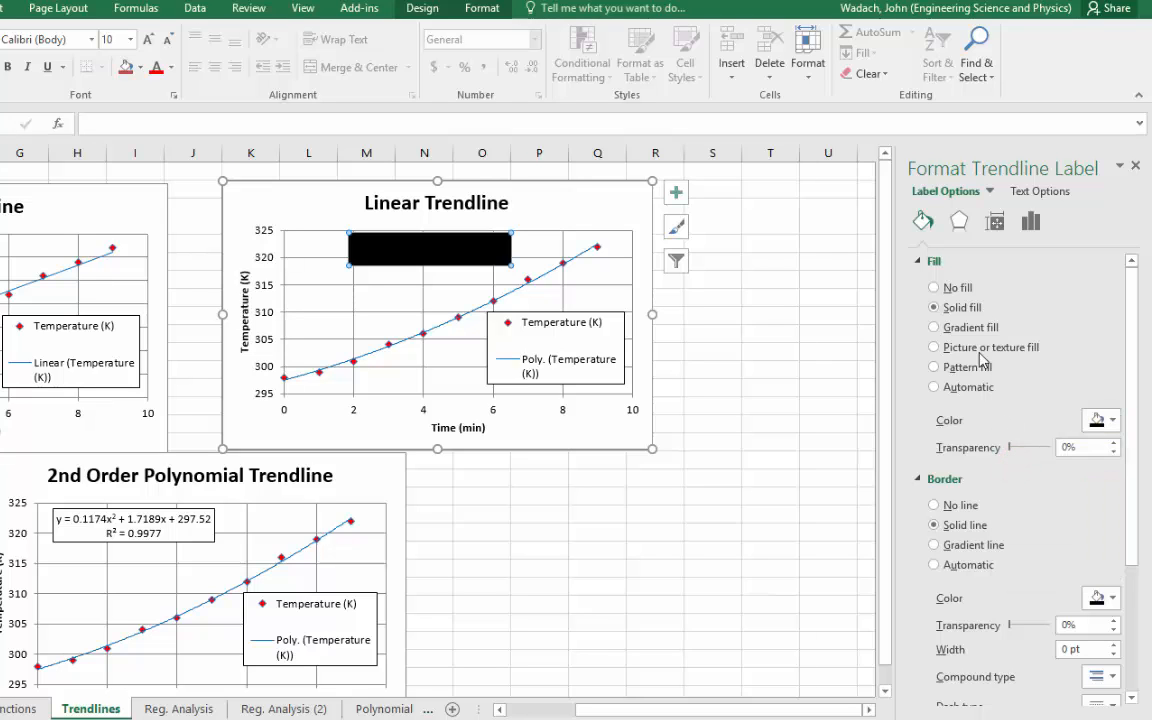
left_click(1099, 420)
left_click(1003, 462)
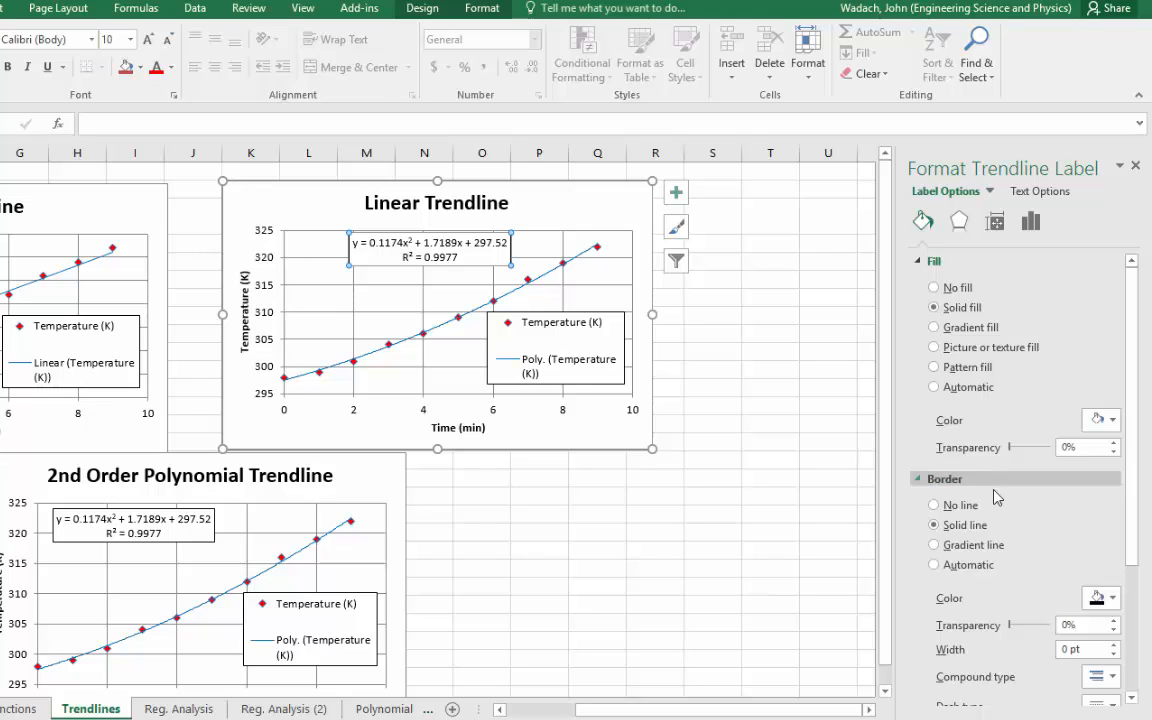
left_click(372, 311)
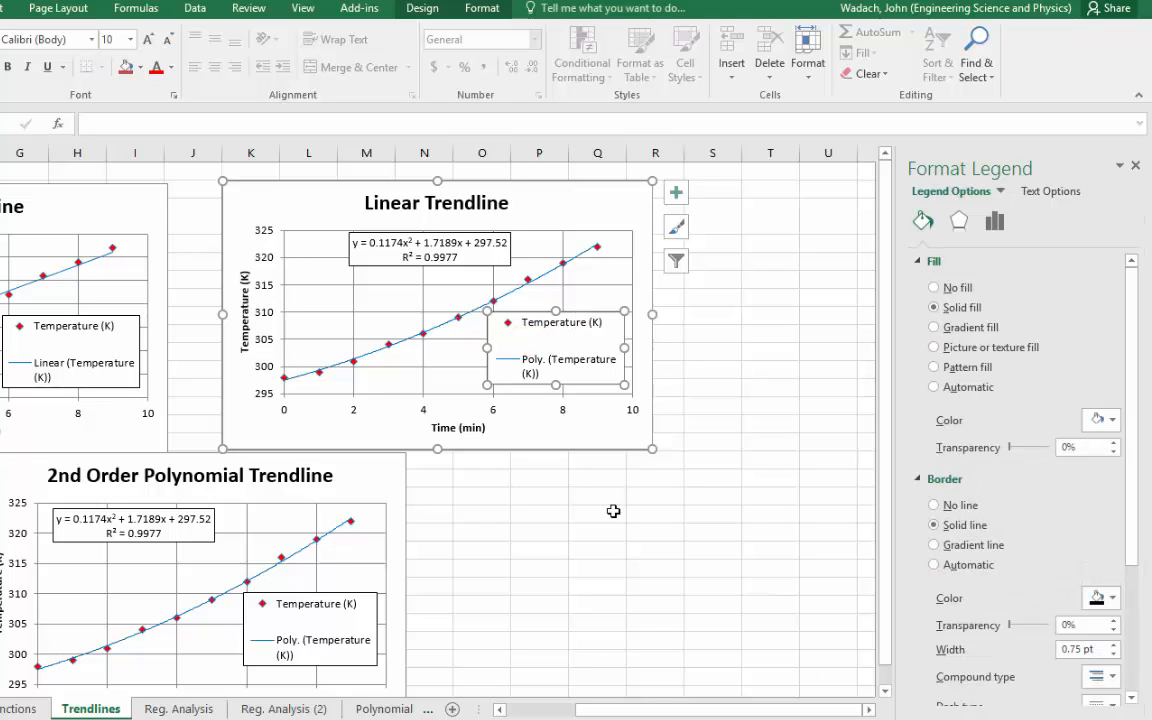
Delete the copied trendline chart beside the original Linear Trendline chart
left_click(504, 708)
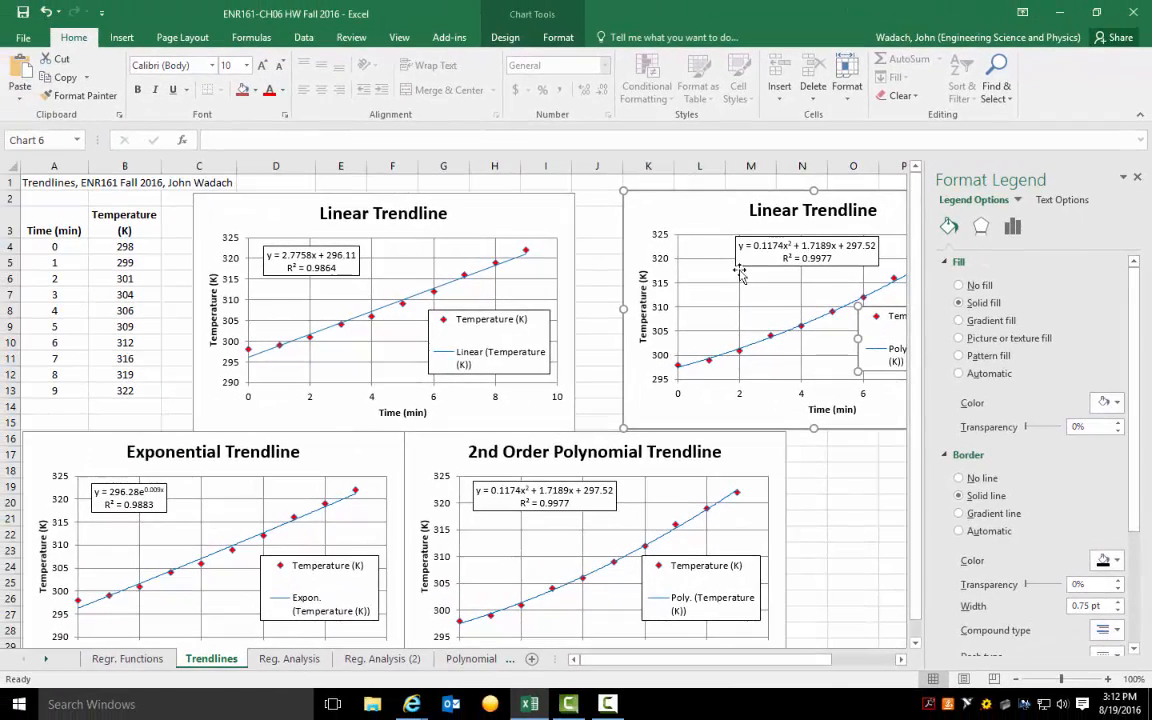
left_click(663, 198)
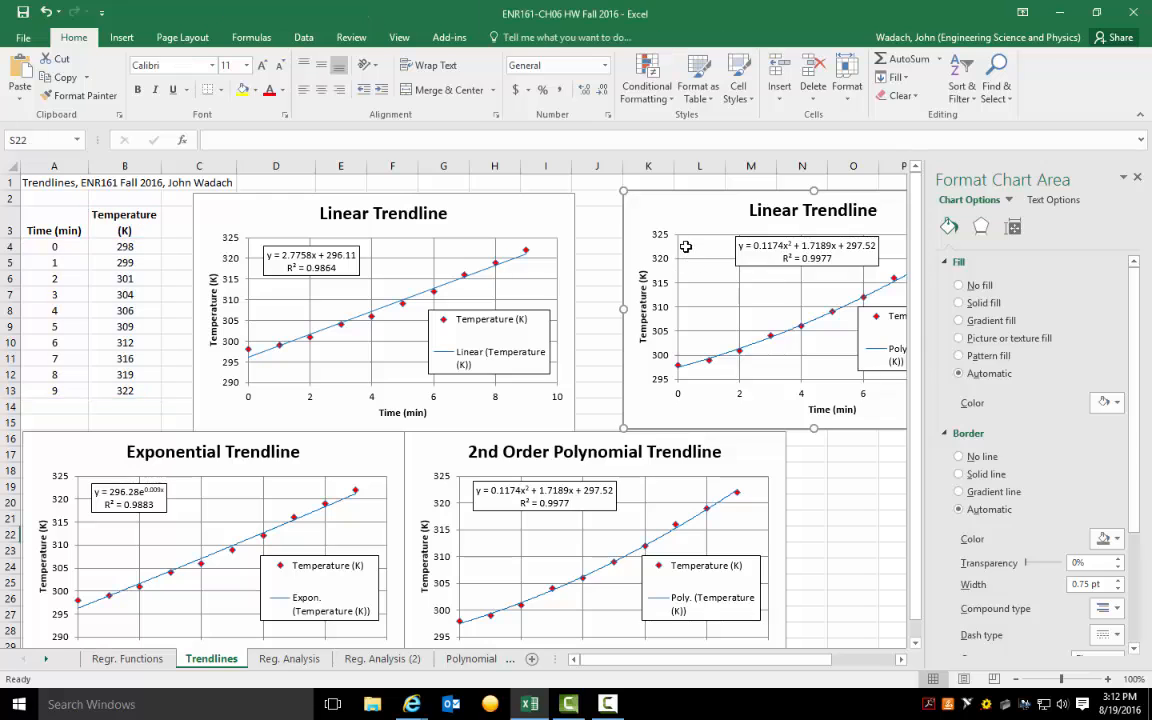
key("Delete")
left_click(663, 216)
Compare the linear, exponential and 2nd order polynomial trendline charts on the Trendlines sheet
scroll(433, 453, "down", 2)
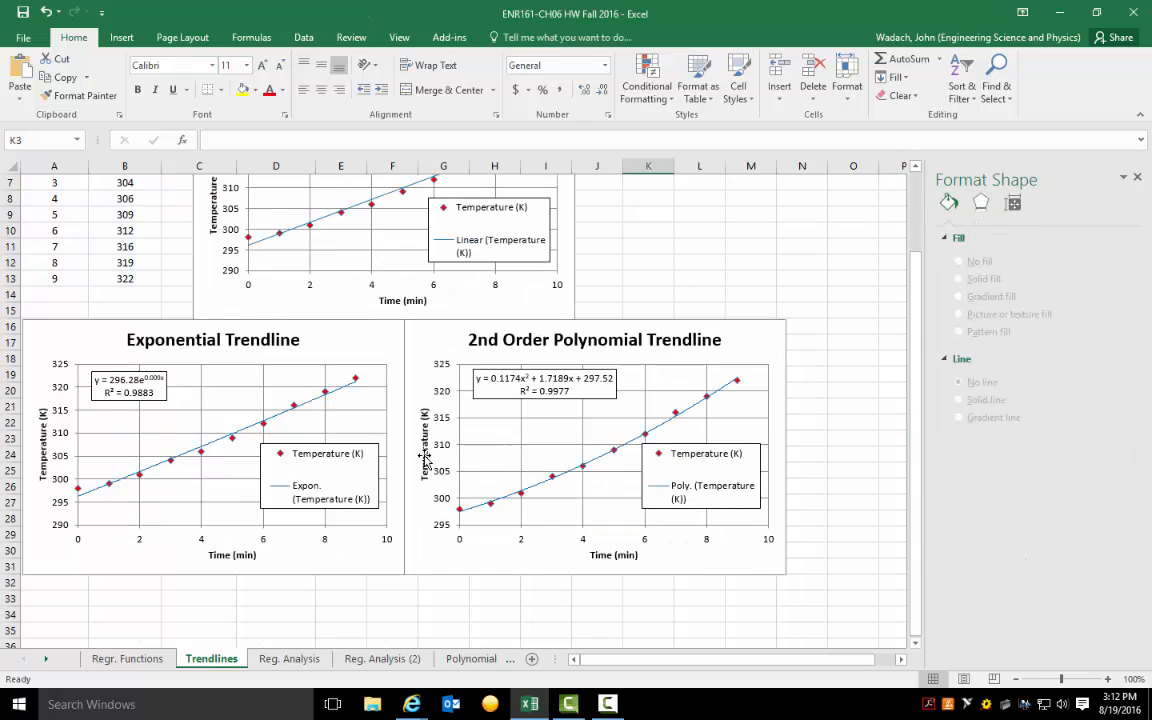
scroll(430, 445, "up", 2)
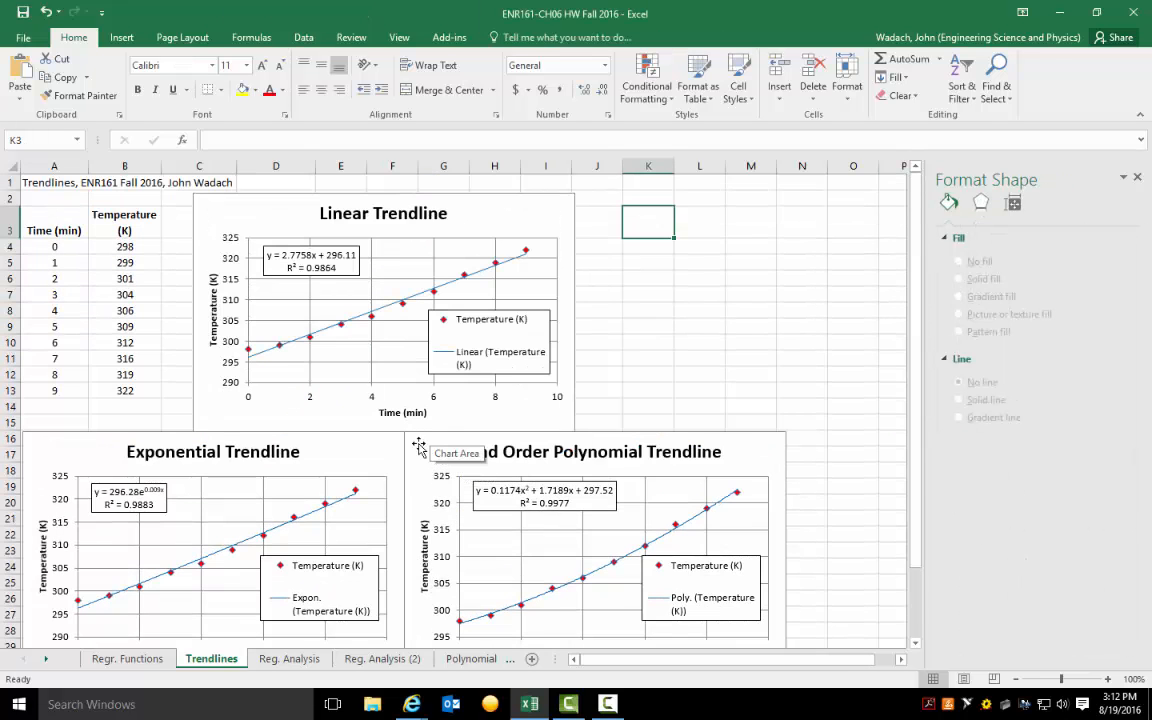
left_click(290, 659)
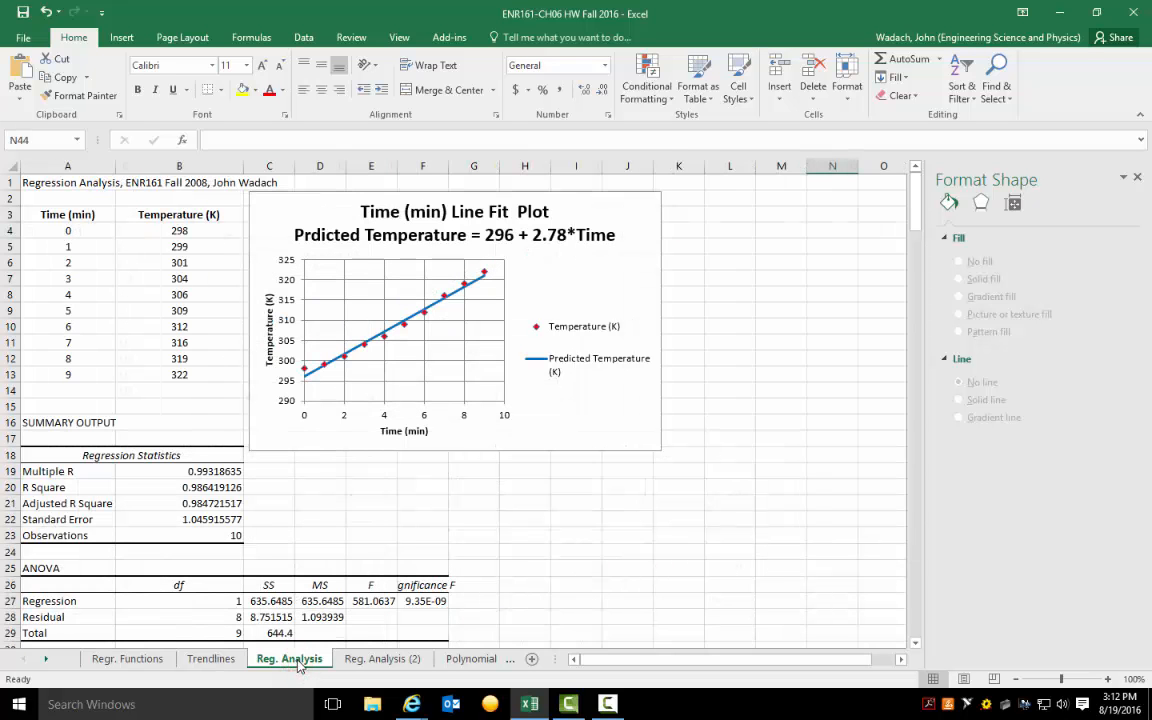
left_click(211, 658)
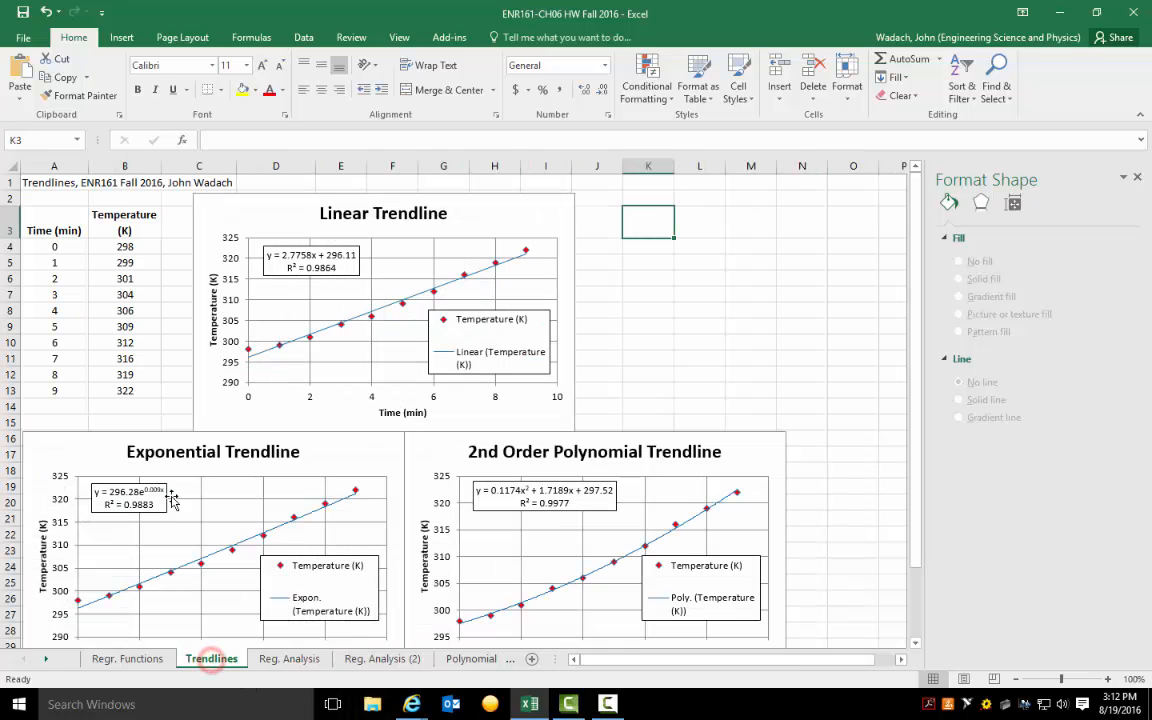
Examine the line fit plot, regression statistics, ANOVA table and the intercept and time coefficients in A32:B33 on the Reg. Analysis sheet
left_click(288, 658)
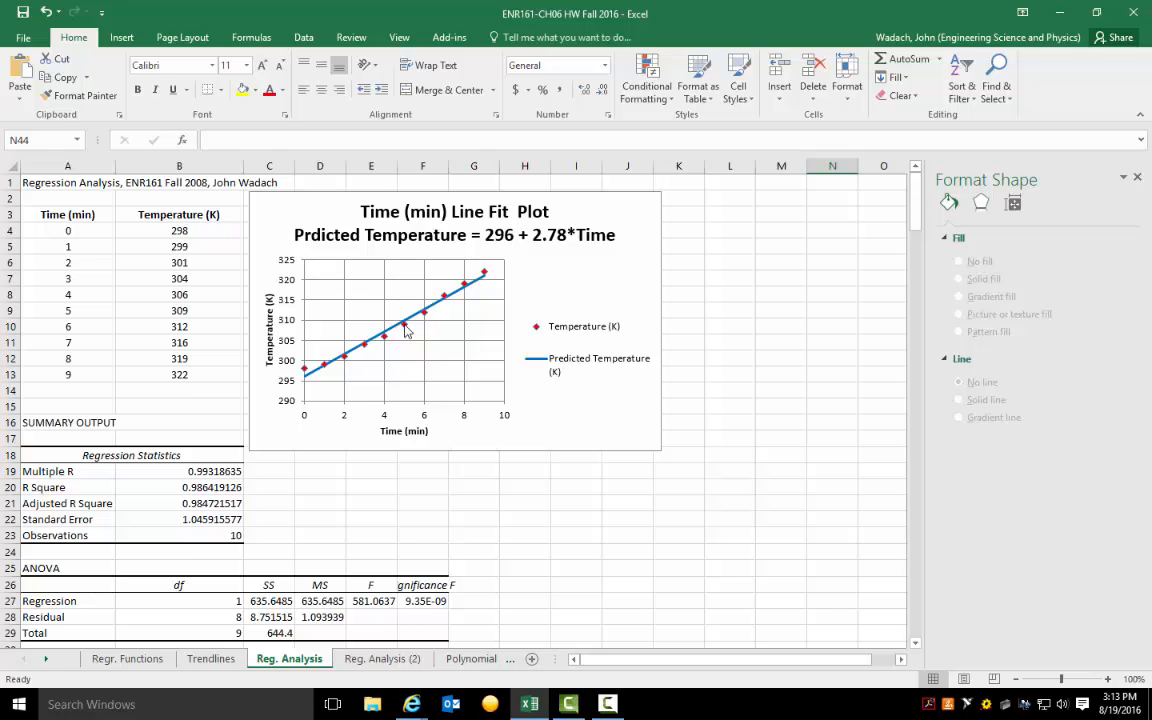
scroll(407, 325, "down", 3)
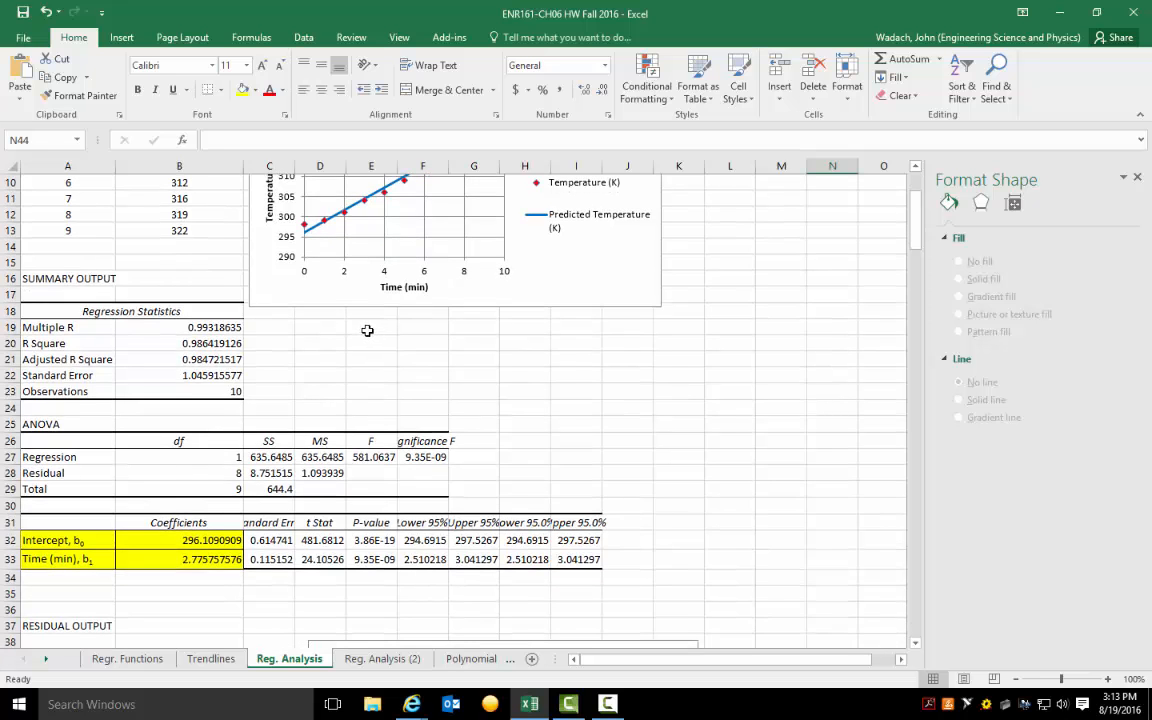
scroll(366, 327, "up", 3)
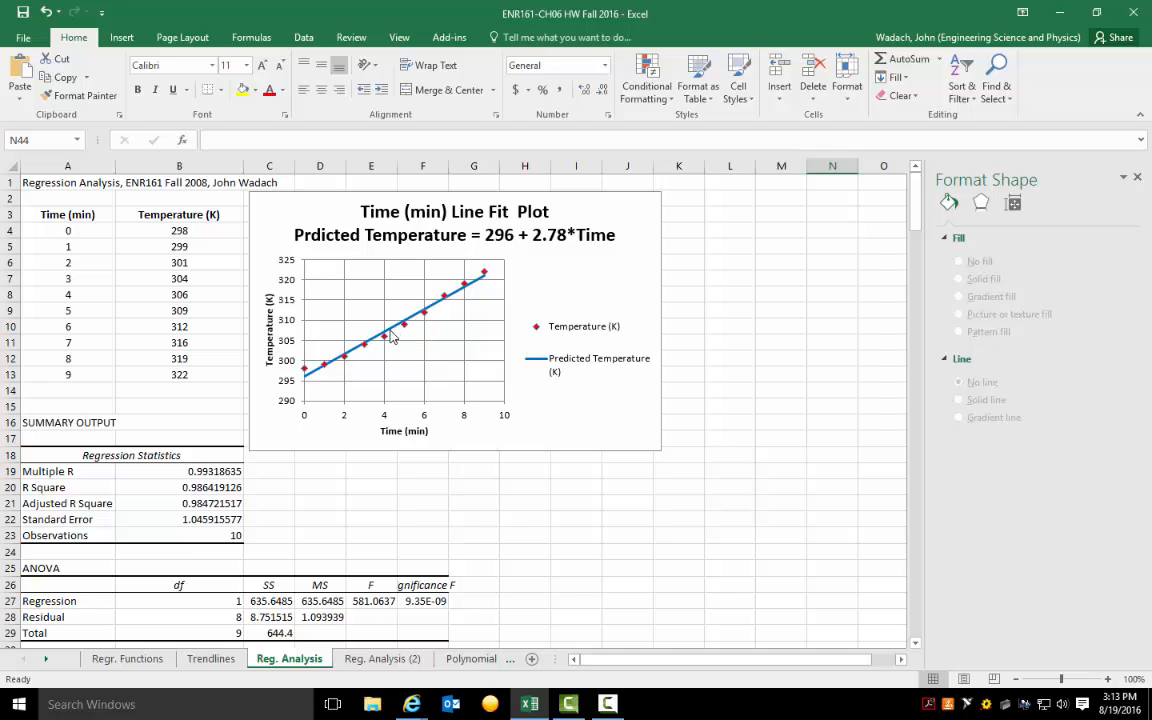
scroll(385, 336, "down", 2)
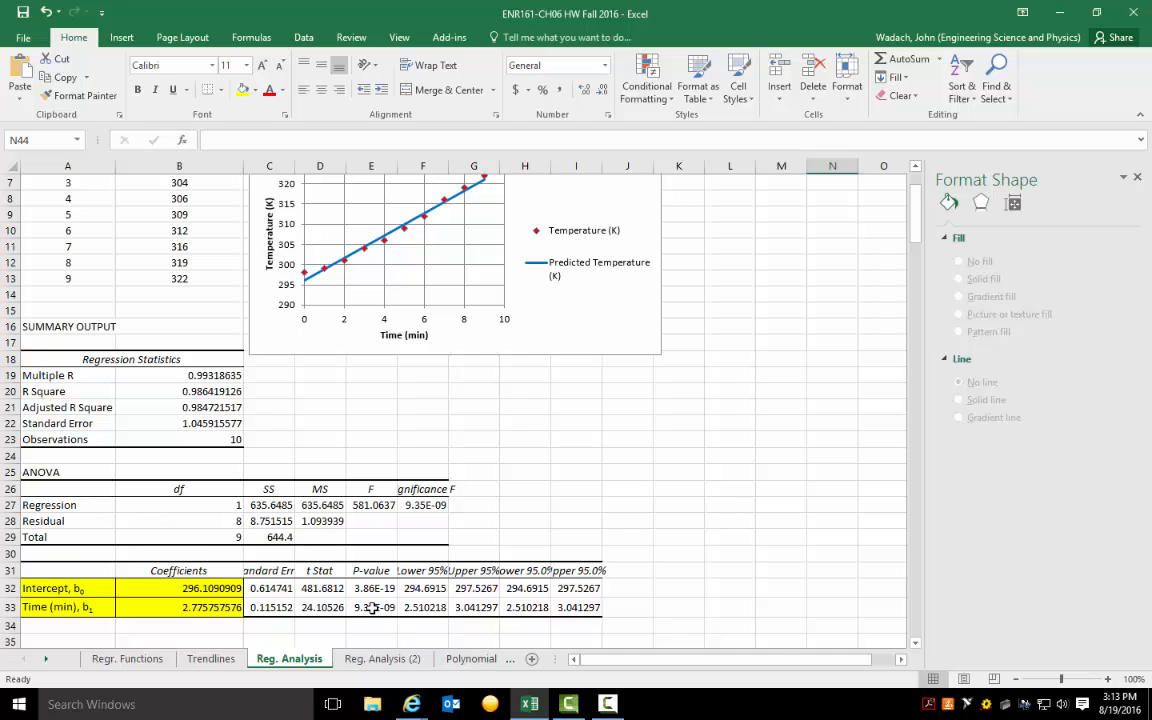
scroll(337, 535, "up", 2)
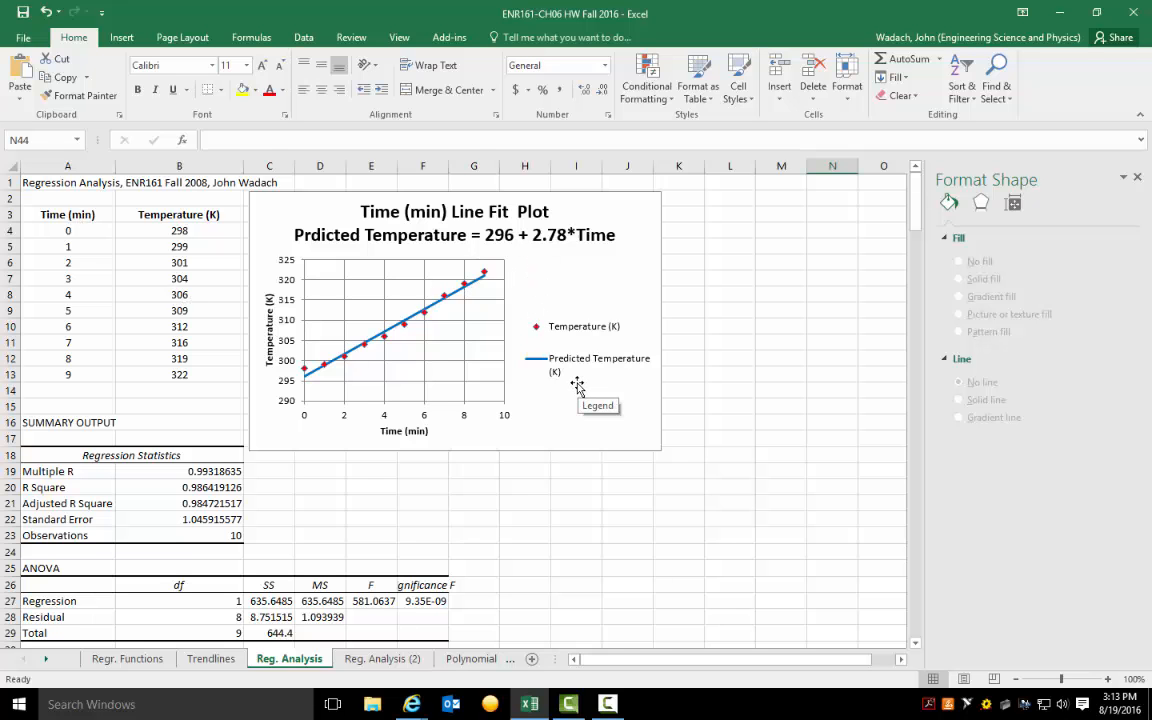
scroll(577, 388, "down", 1)
scroll(185, 385, "down", 2)
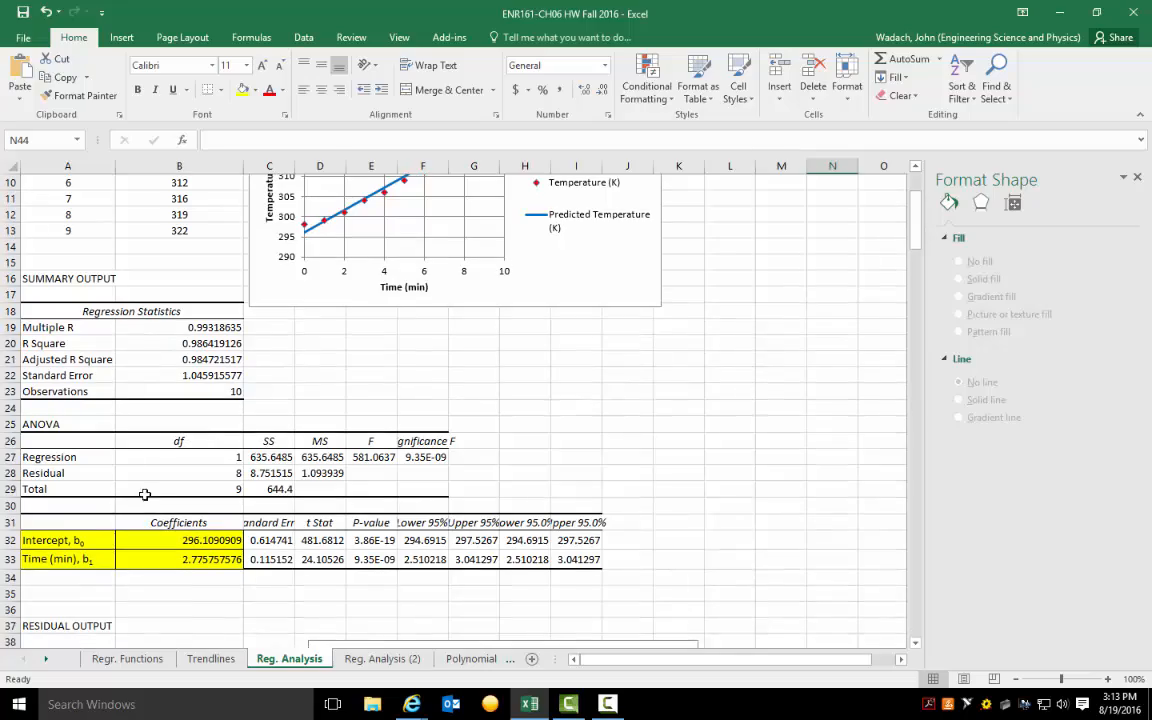
left_click_drag(80, 540, 186, 560)
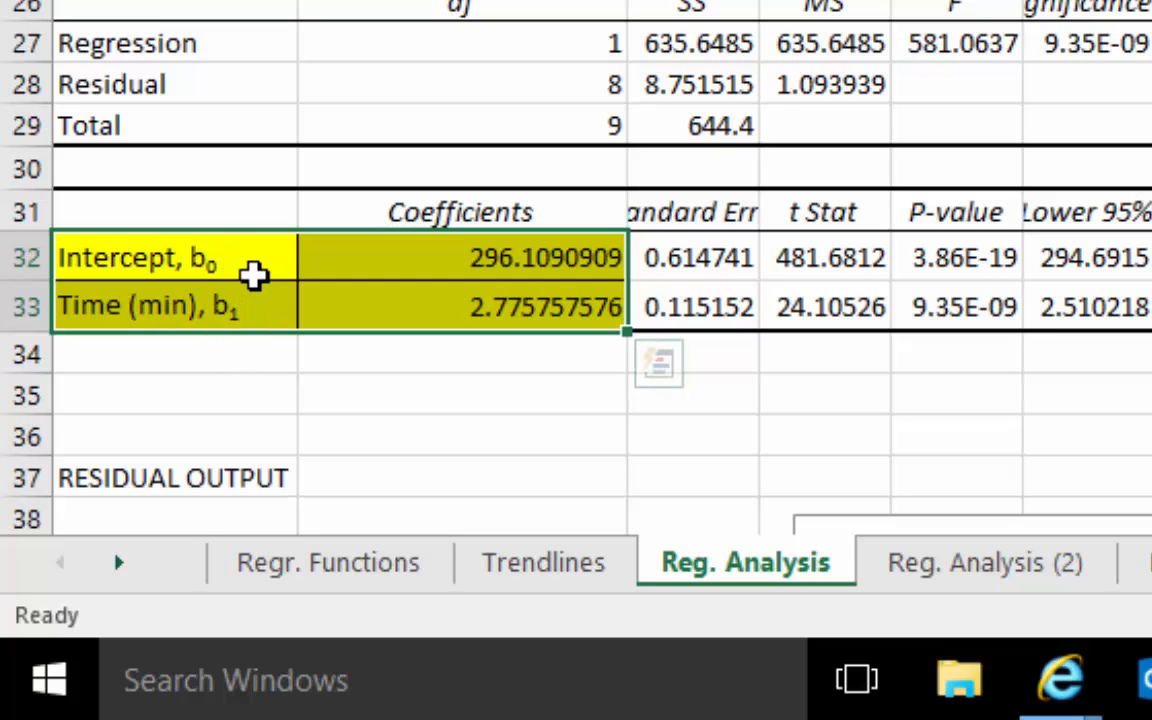
scroll(255, 268, "up", 4)
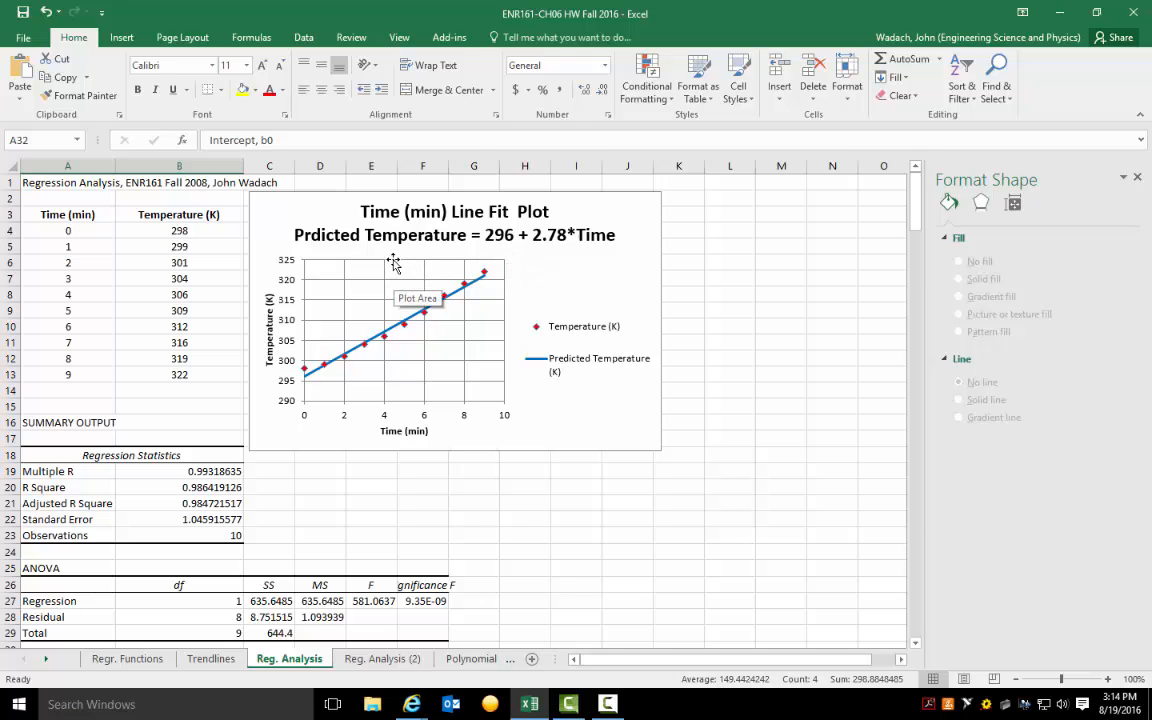
Correct "Prdicted" to "Predicted" in the title of the Time (min) Line Fit Plot, and select the chart
left_click(313, 235)
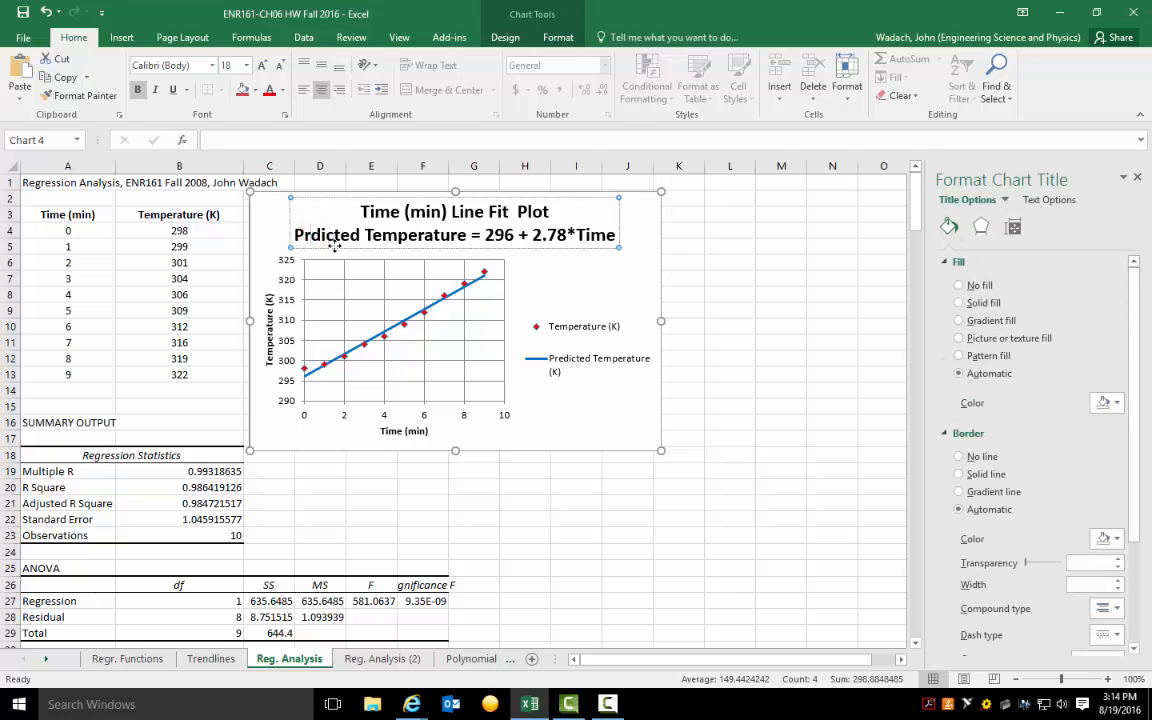
type("e")
left_click(692, 533)
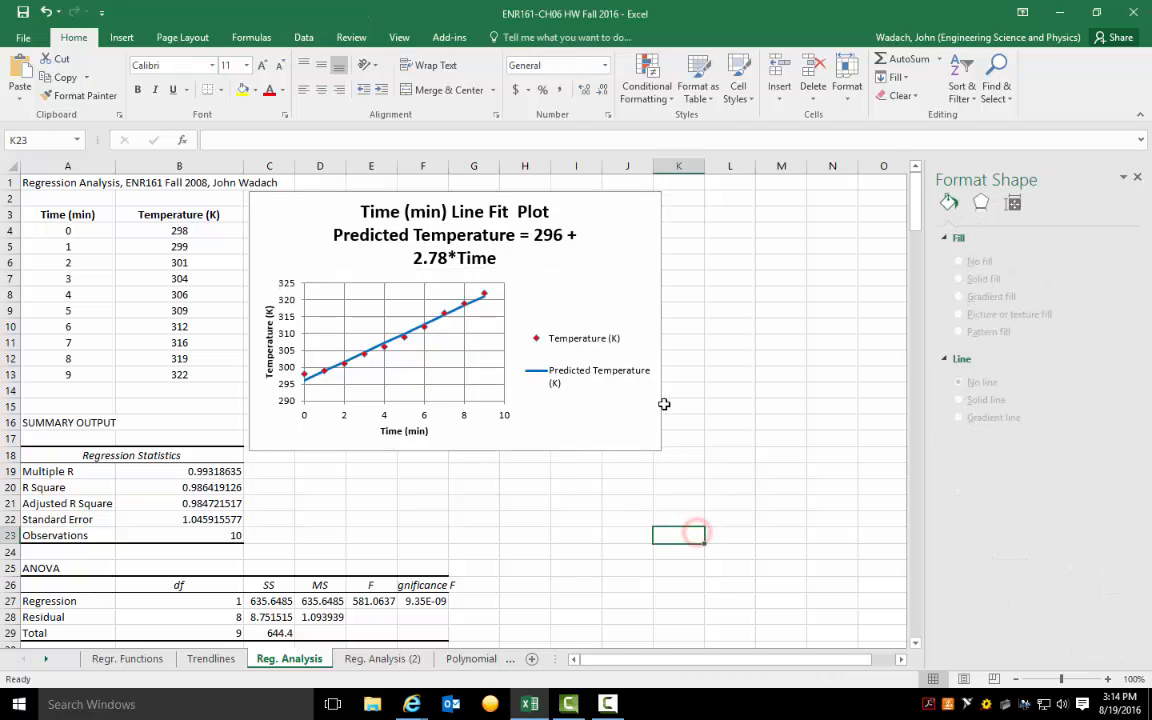
left_click(602, 447)
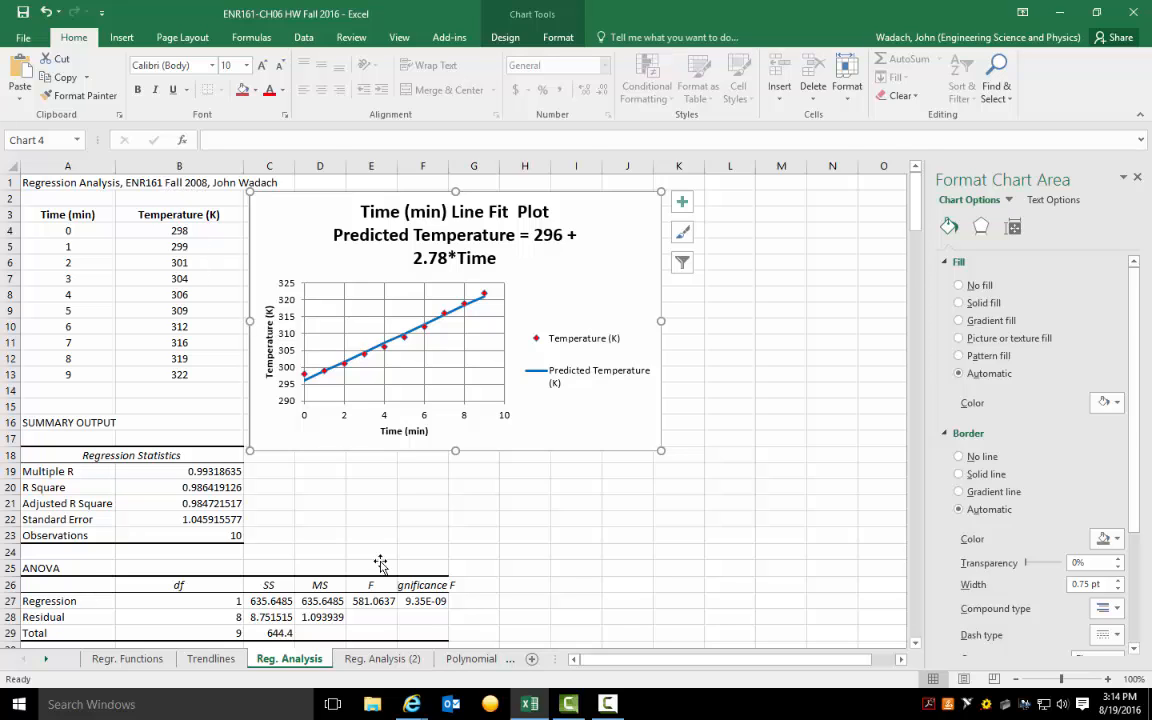
Switch to the Reg. Analysis (2) sheet and check that the Data Analysis tool is available
left_click(367, 660)
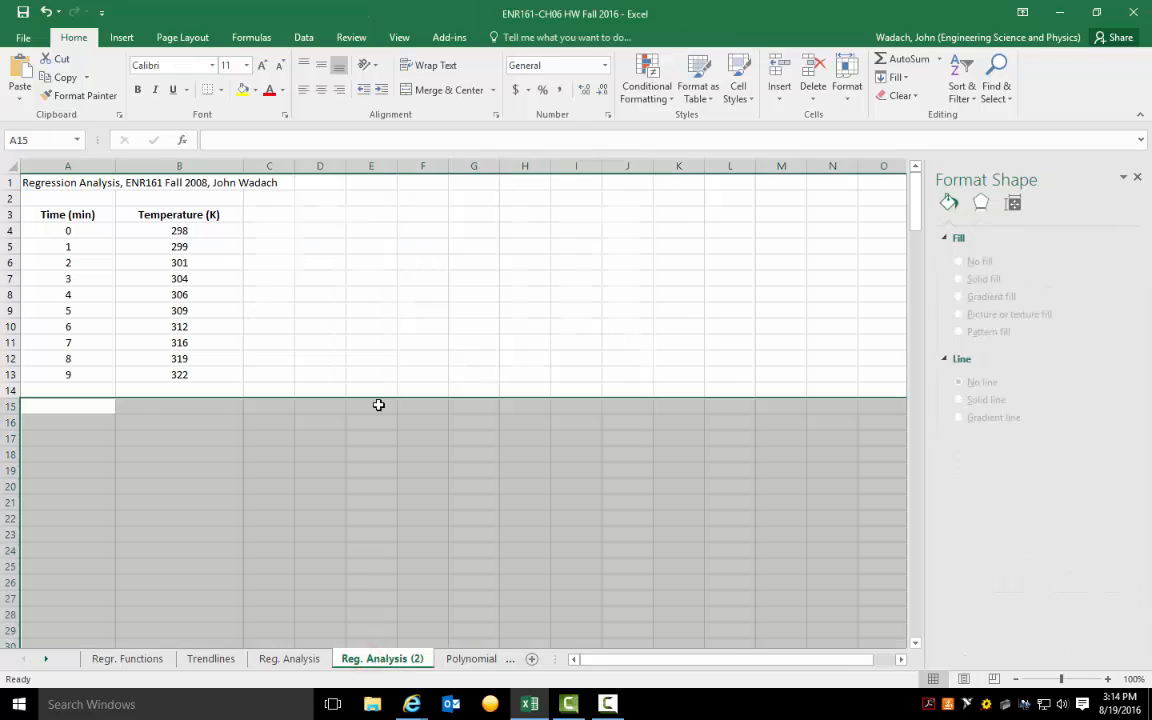
left_click(380, 357)
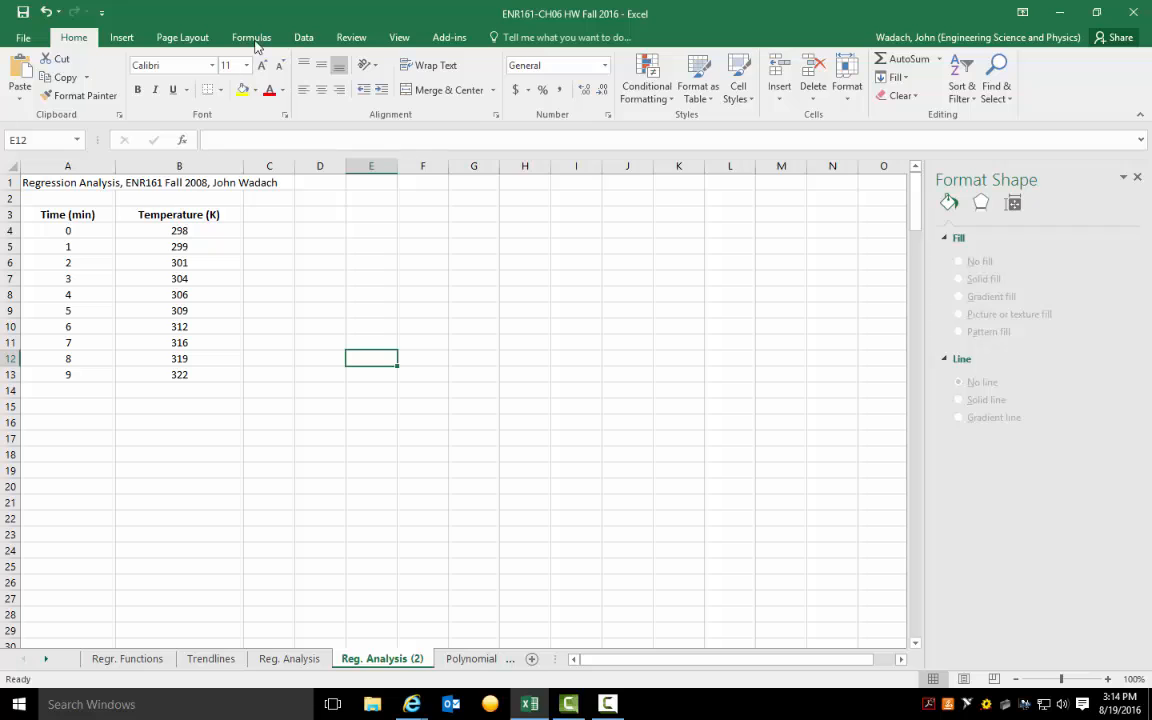
left_click(303, 37)
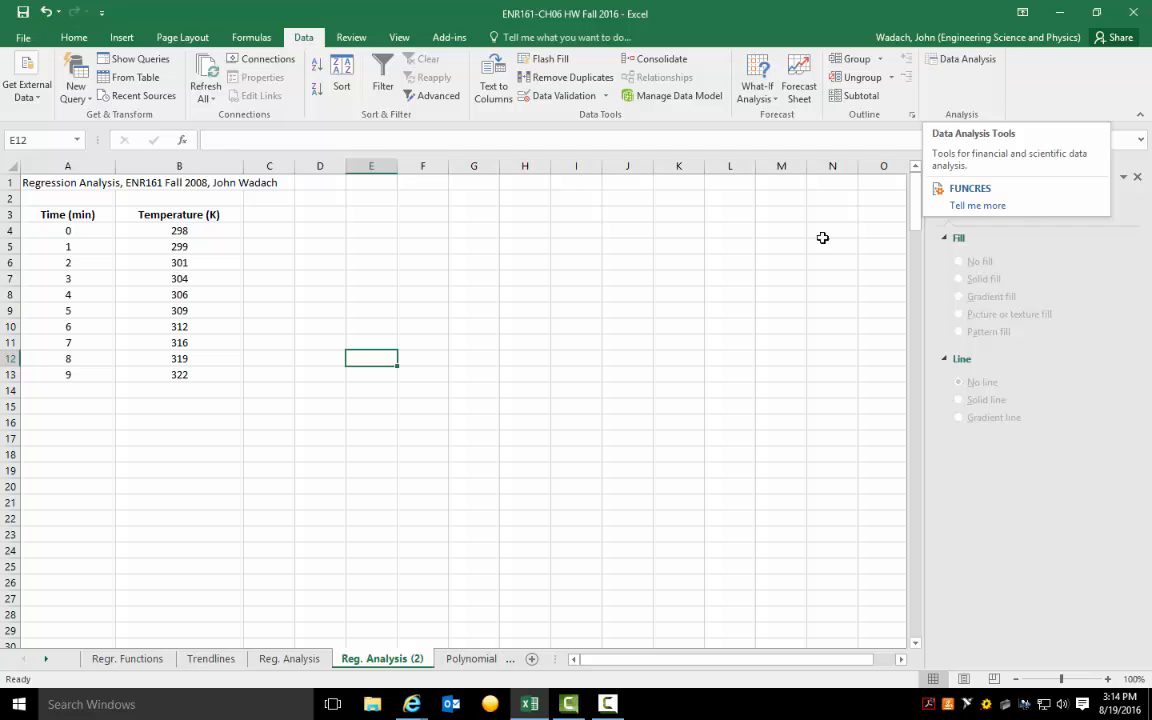
left_click(787, 312)
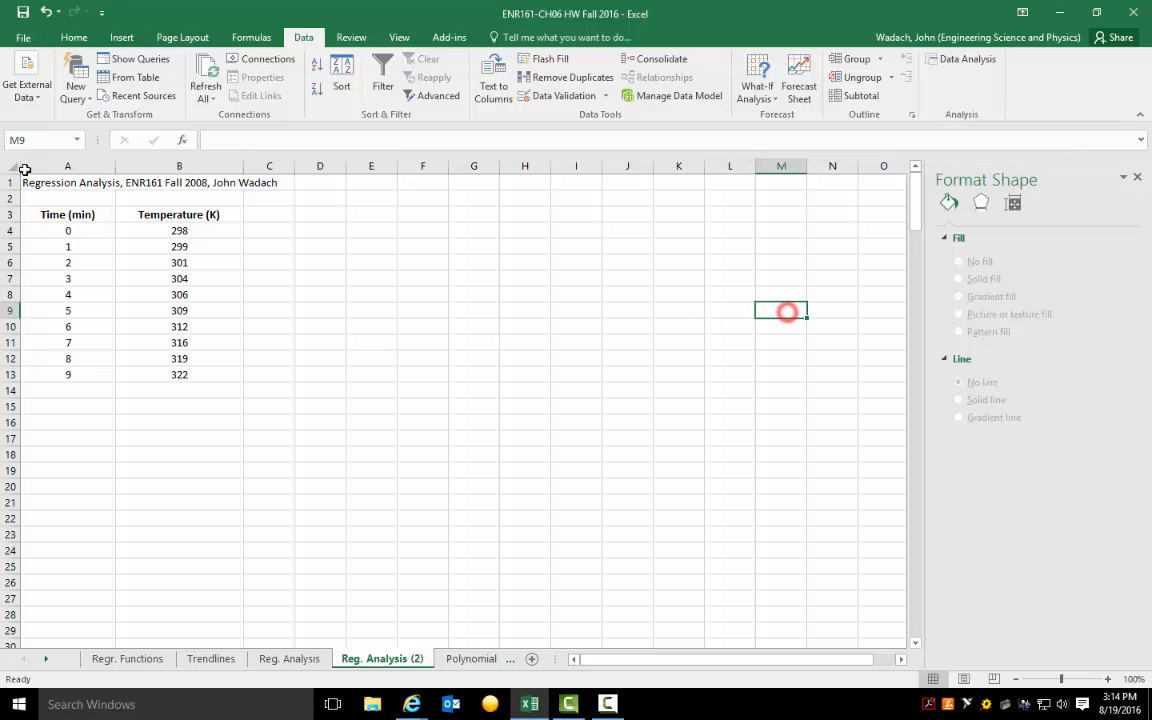
Check in the Excel add-ins list that the Analysis ToolPak is enabled, and accept the list
left_click(27, 37)
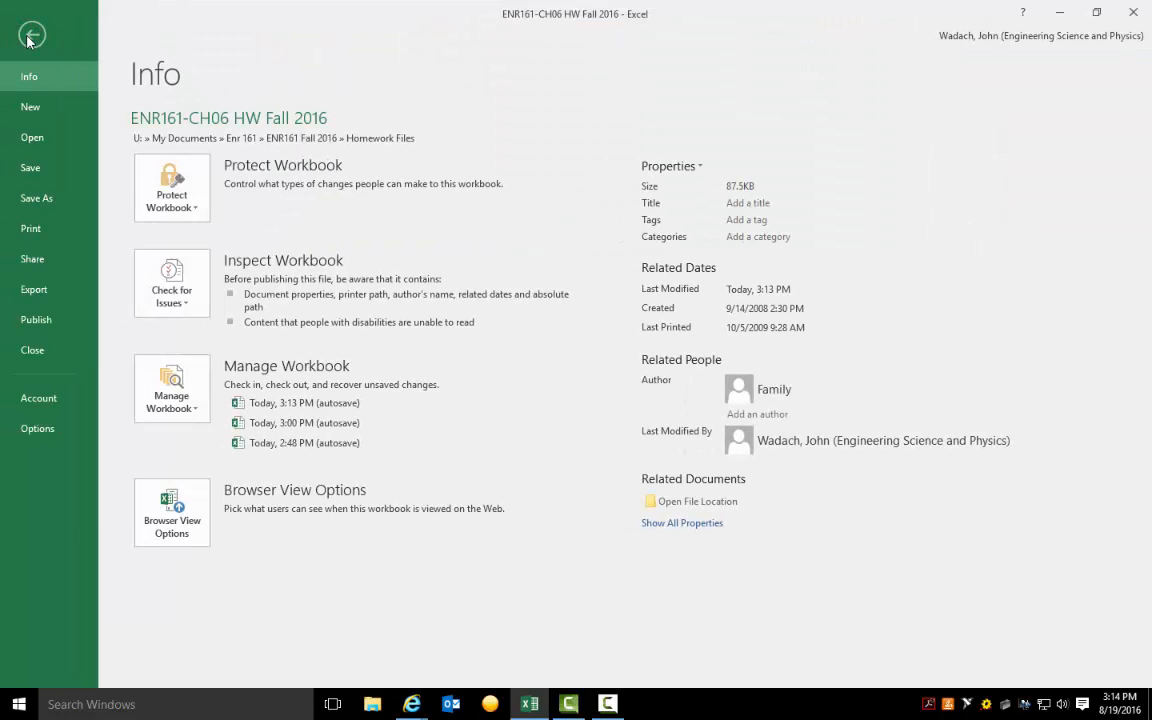
left_click(31, 37)
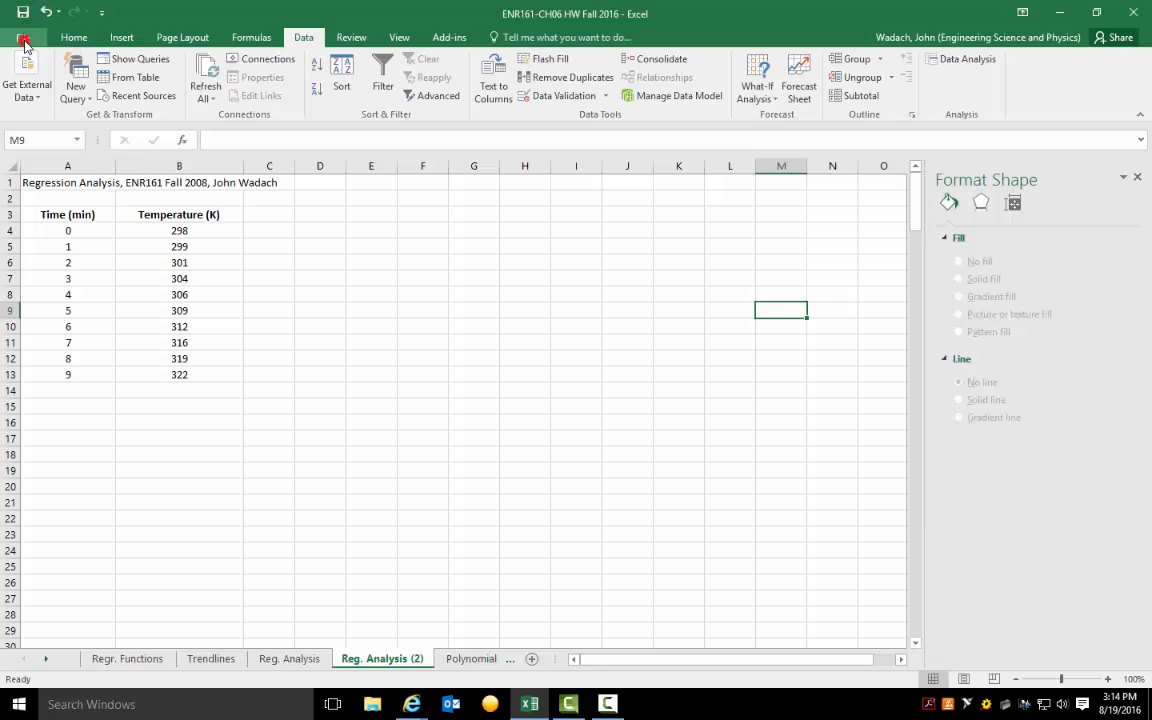
left_click(25, 42)
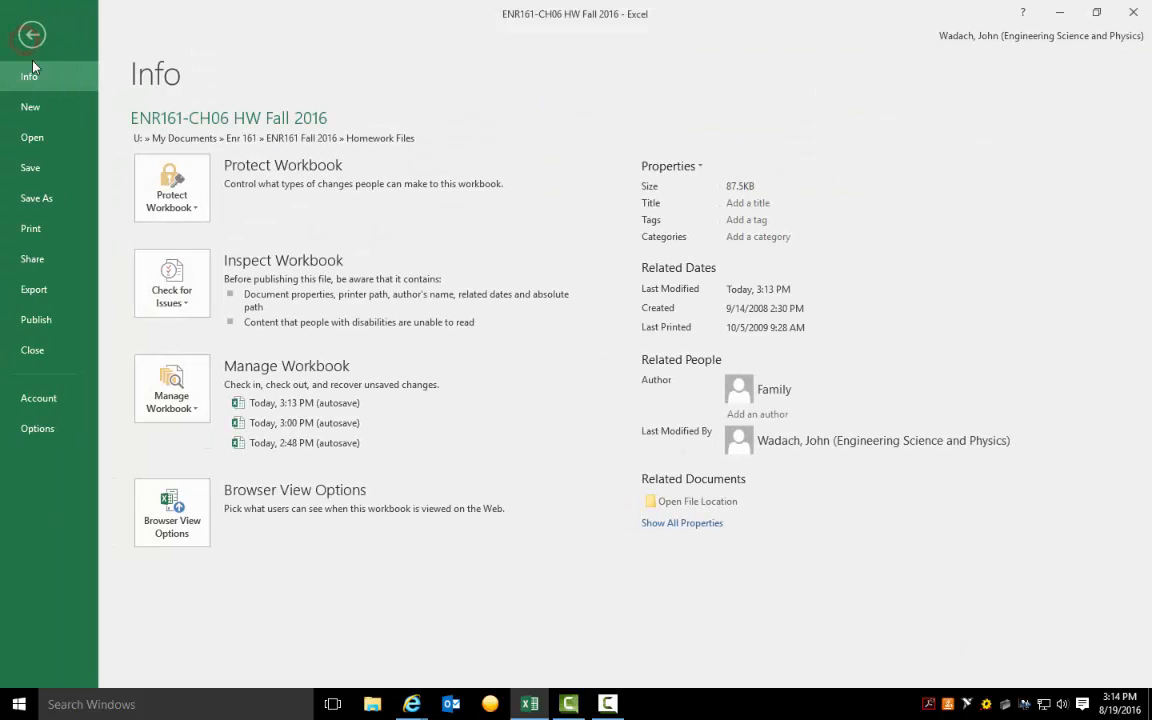
left_click(35, 430)
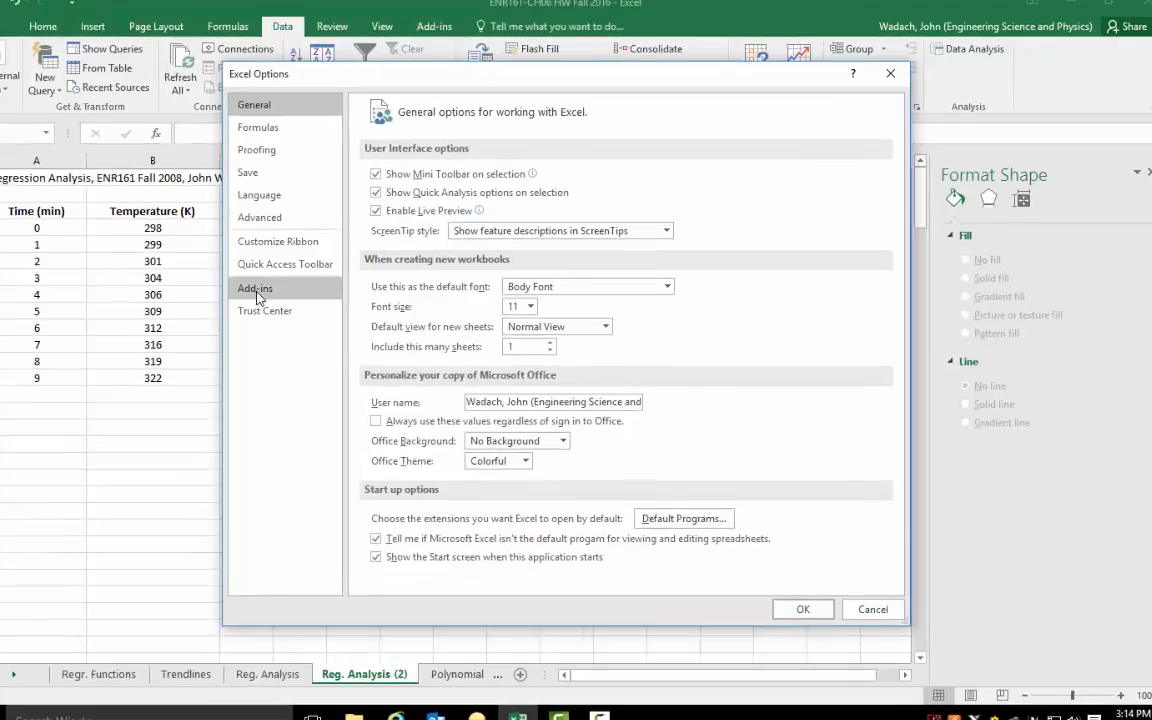
left_click(256, 290)
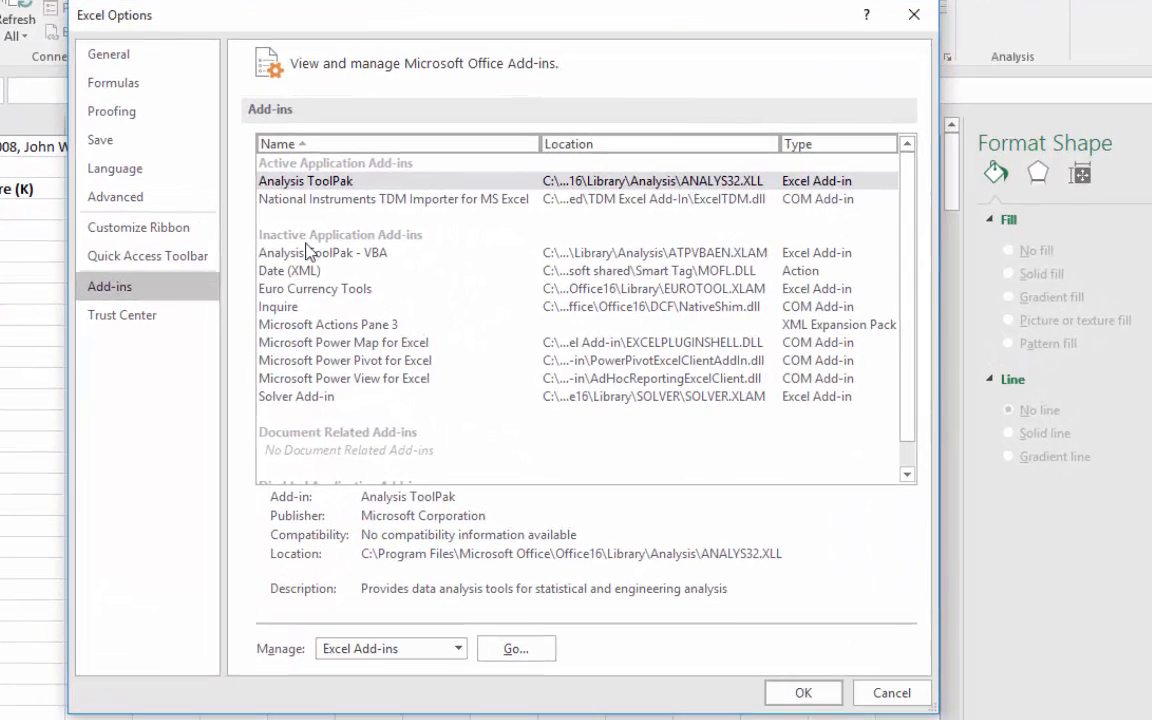
left_click(298, 181)
left_click(516, 649)
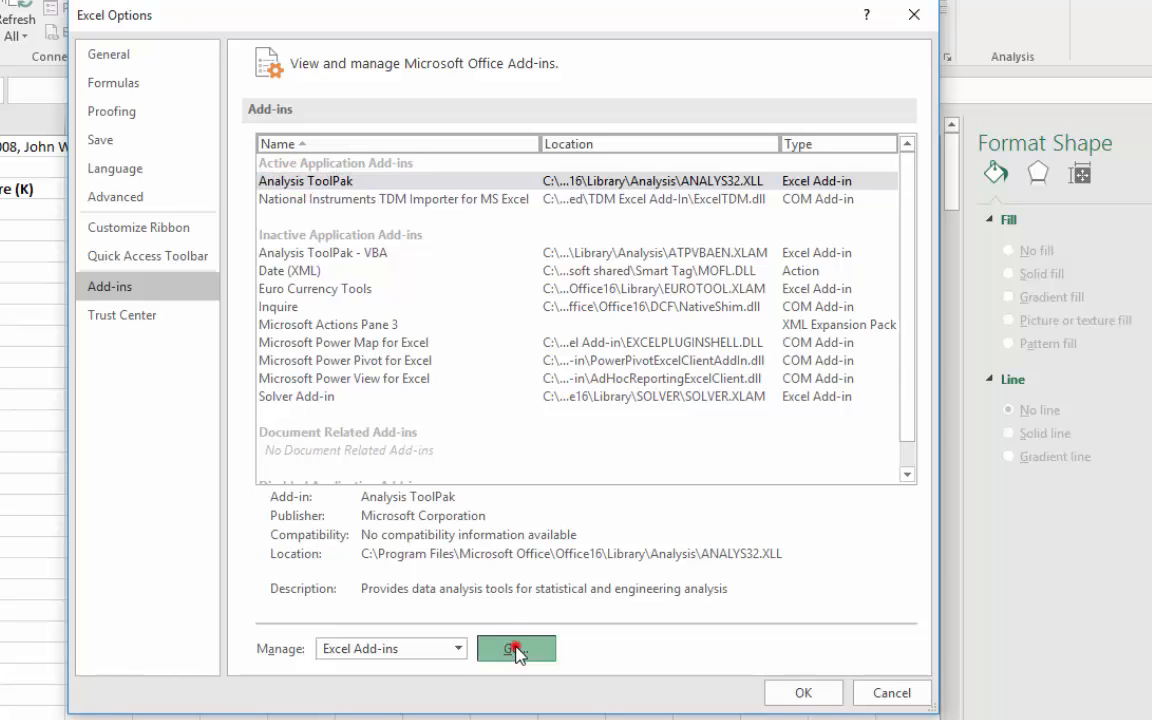
left_click(393, 57)
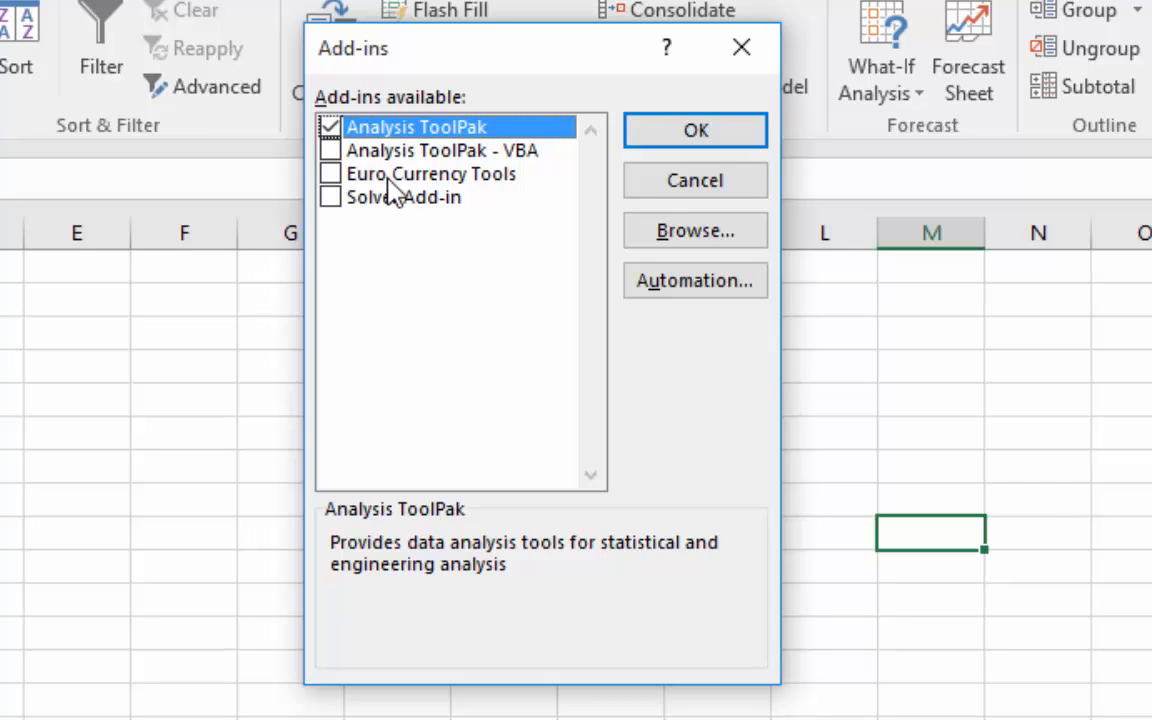
left_click(695, 133)
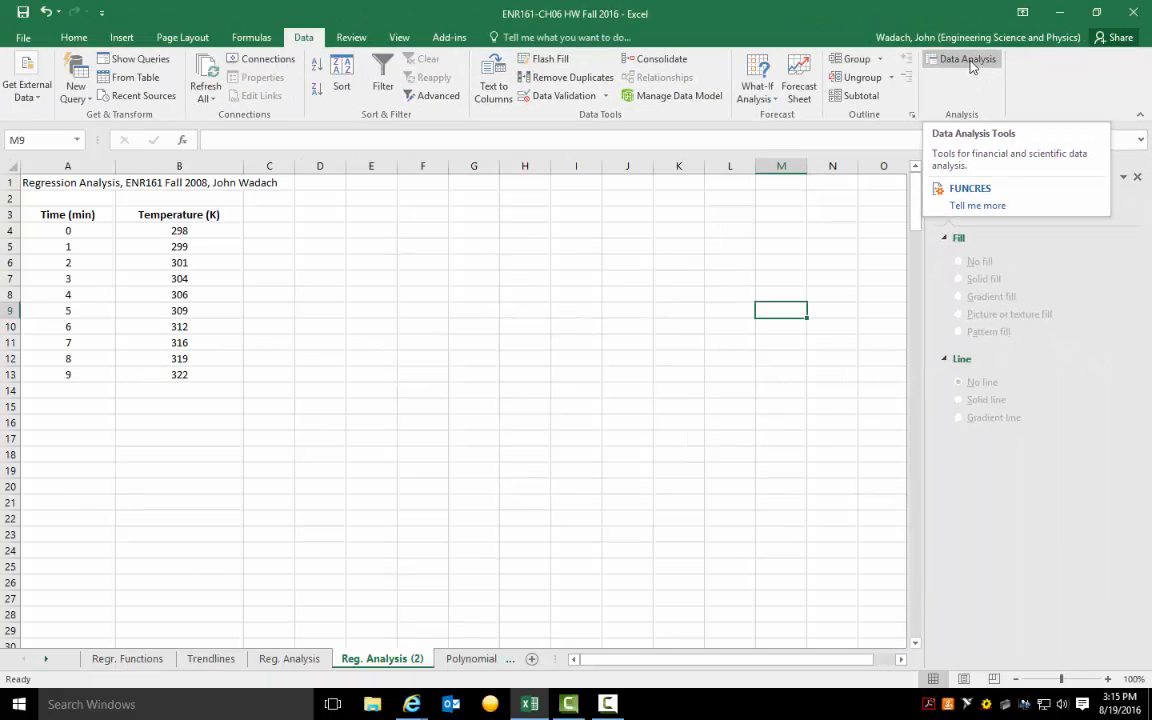
Start the Regression tool from the Data Analysis tools
left_click(968, 62)
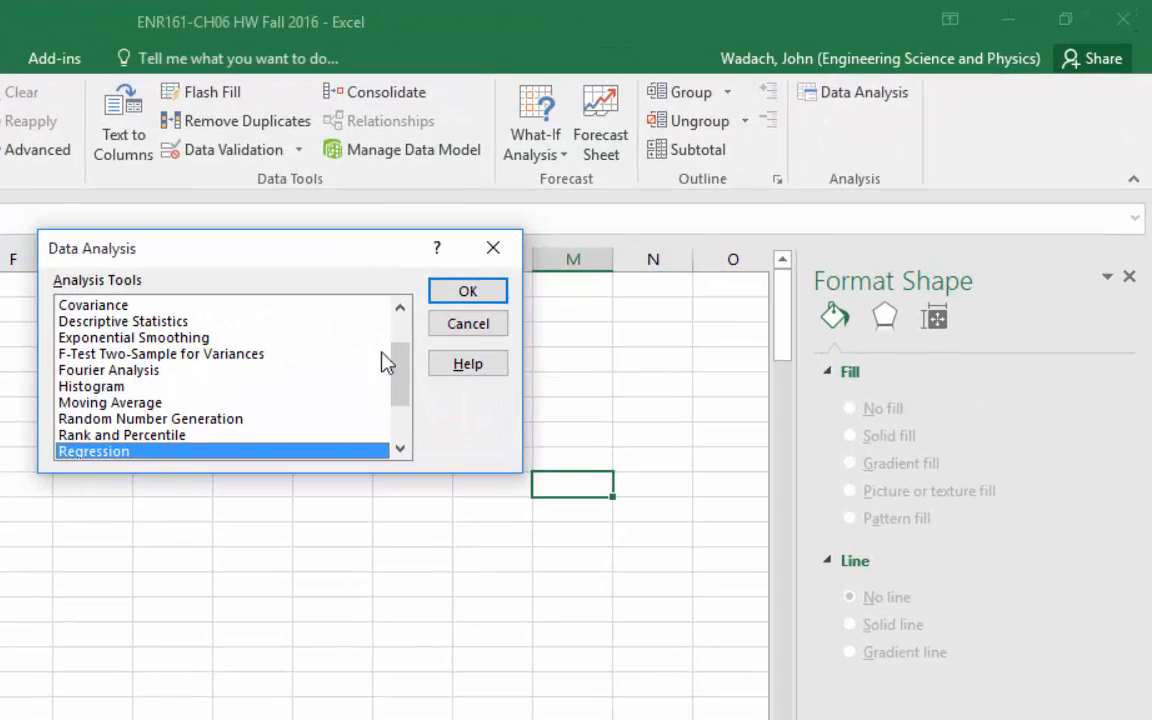
mouse_move(398, 375)
left_mouse_down()
mouse_move(398, 360)
mouse_move(404, 386)
left_mouse_up()
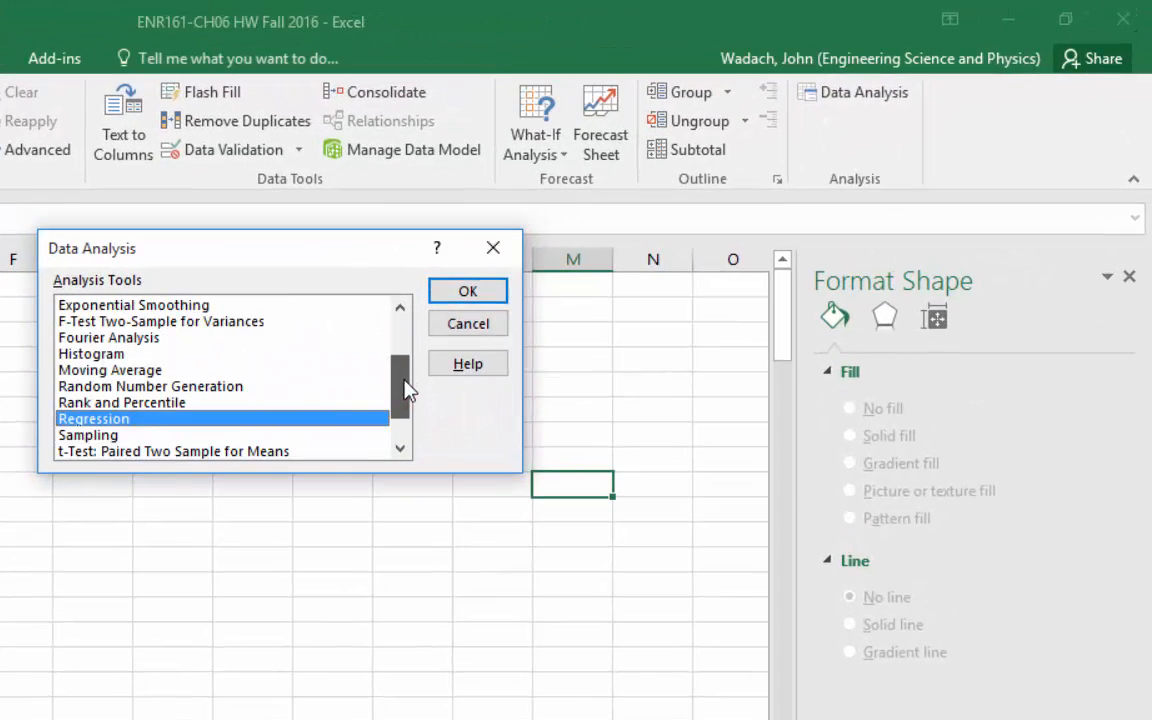
left_click(96, 419)
left_click(470, 291)
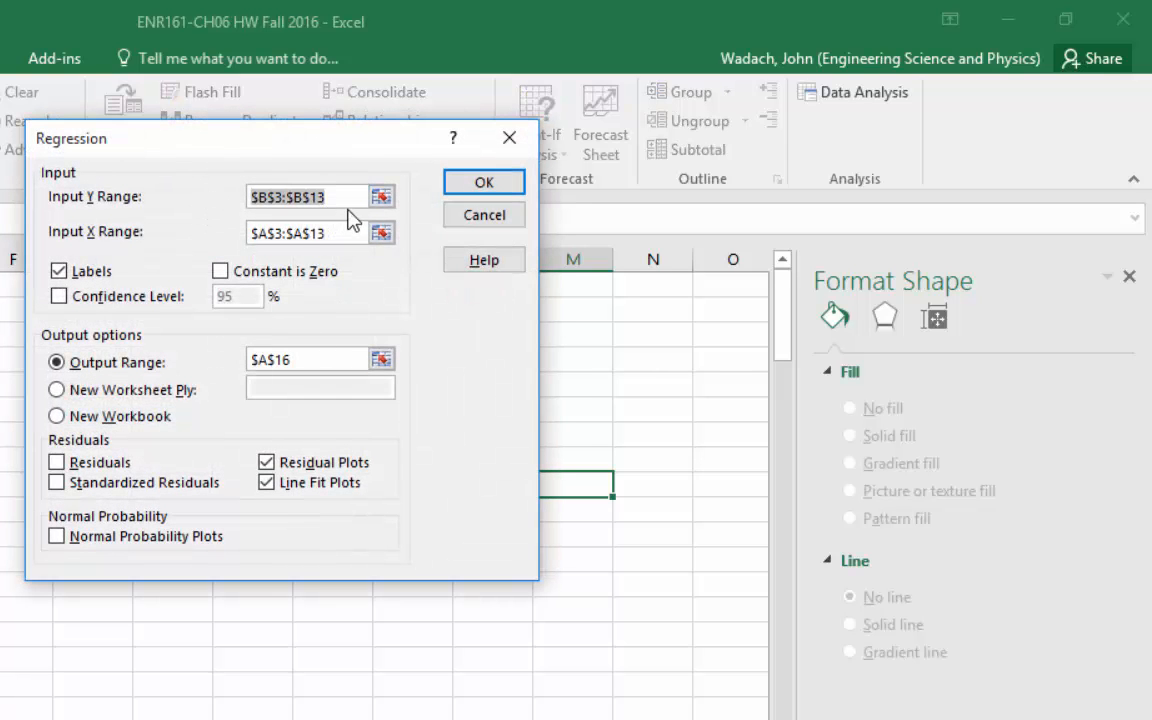
Clear the previous regression settings: input ranges, labels, output range and plot options, with output set to a new worksheet
left_click_drag(343, 196, 226, 206)
key("Delete")
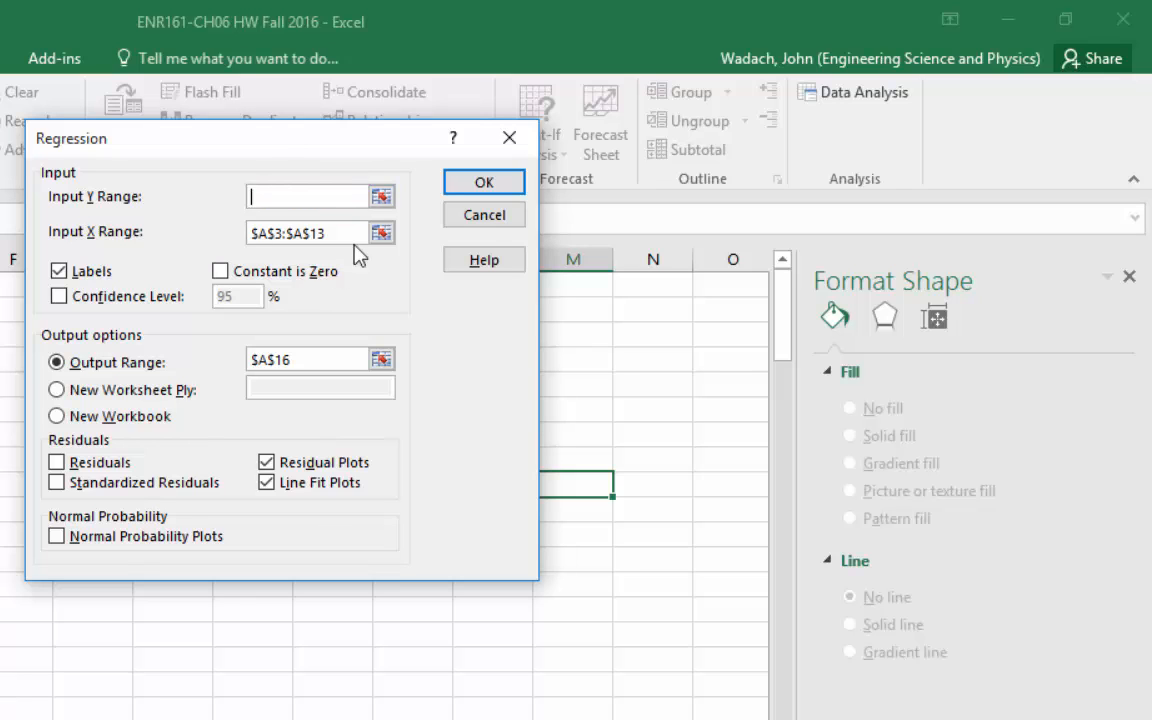
left_click_drag(342, 231, 212, 240)
key("Delete")
left_click(59, 272)
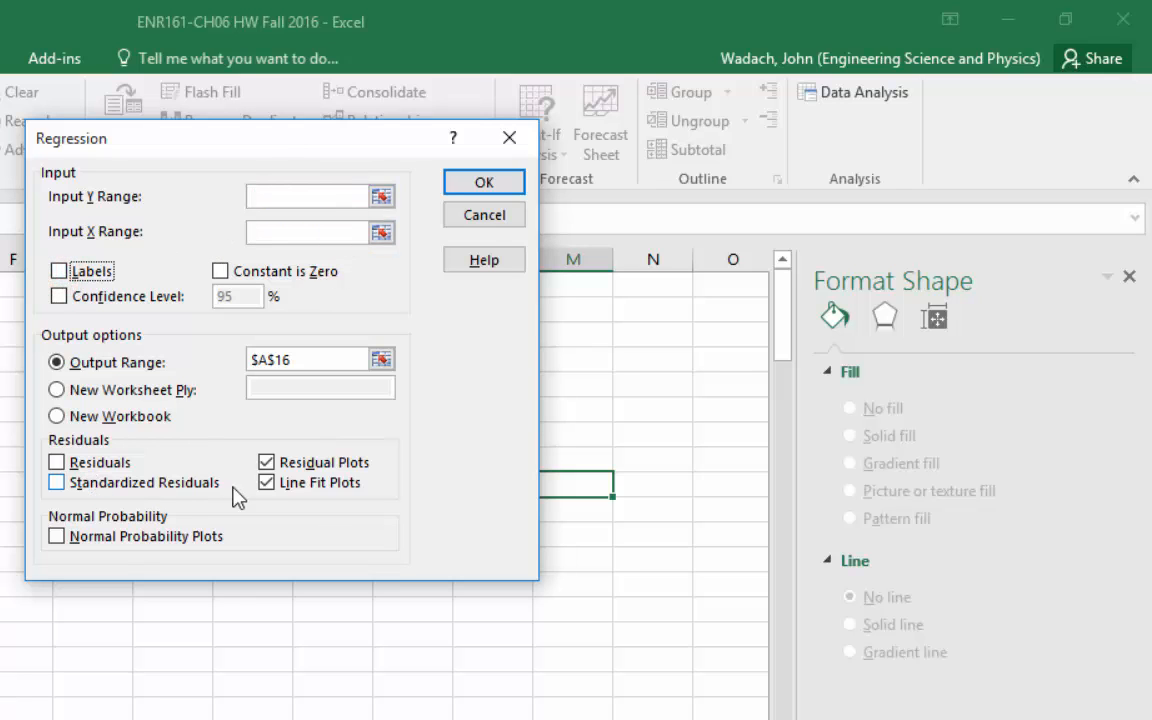
left_click(266, 462)
double_click(303, 358)
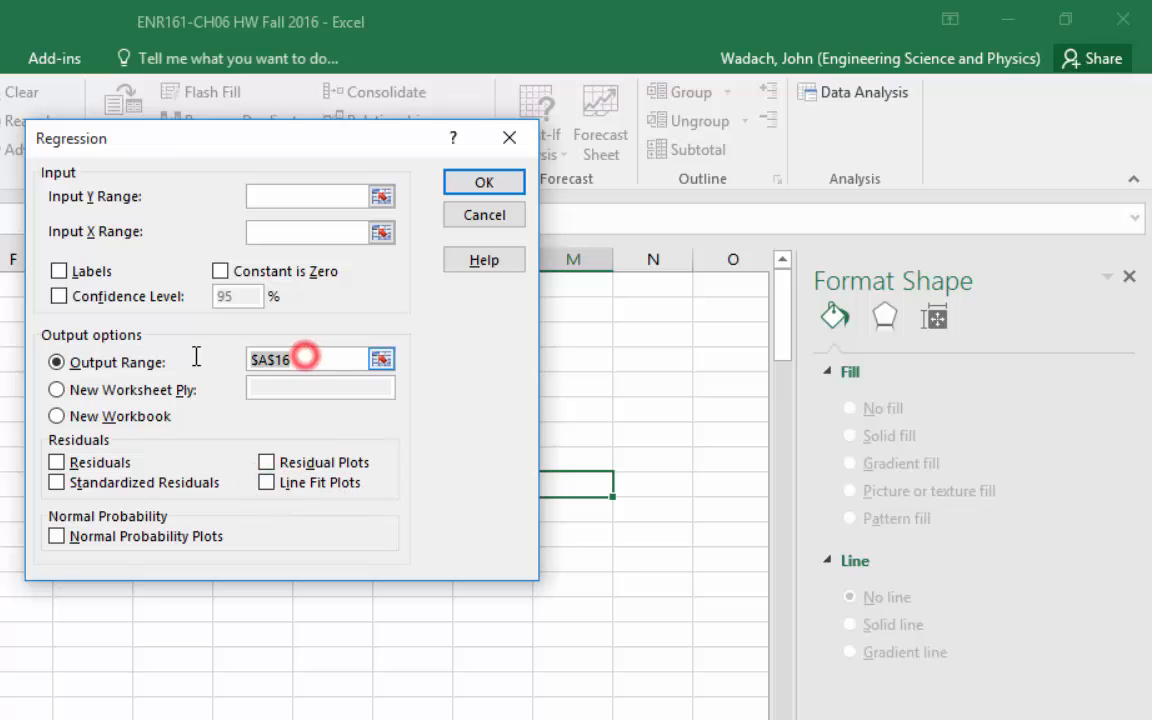
key("BackSpace")
left_click(56, 390)
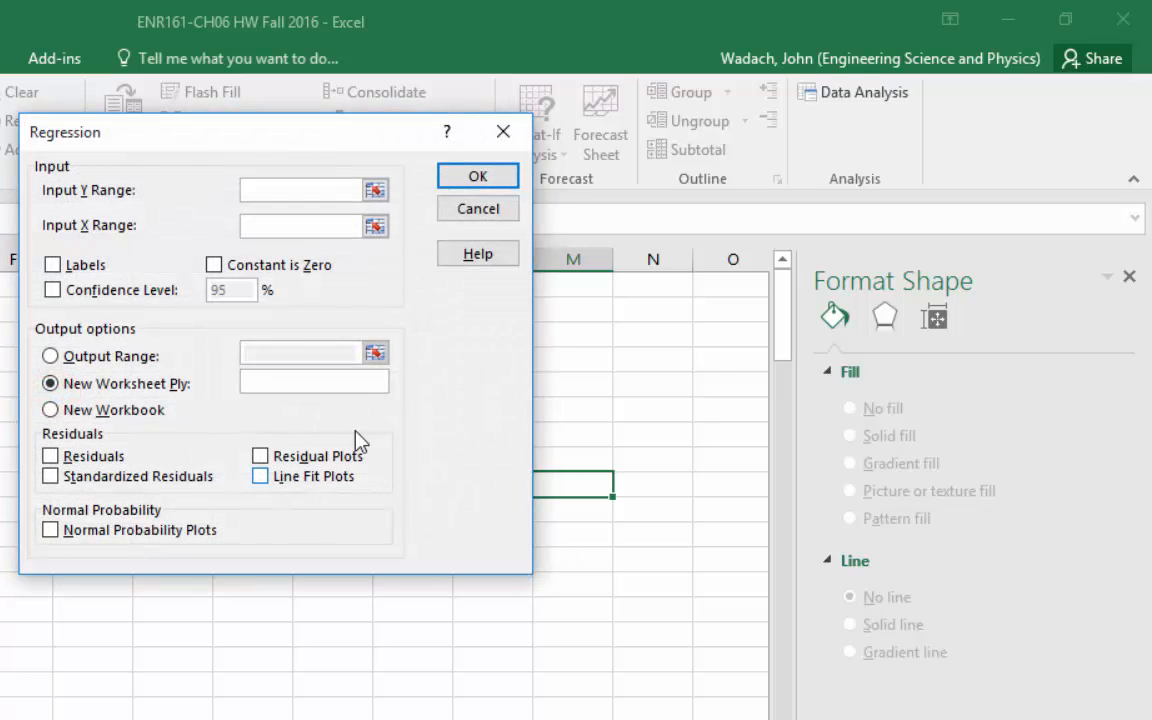
Set the regression's Y range to B3:B13 and X range to A3:A13, treating the first row as labels
left_click_drag(198, 137, 575, 244)
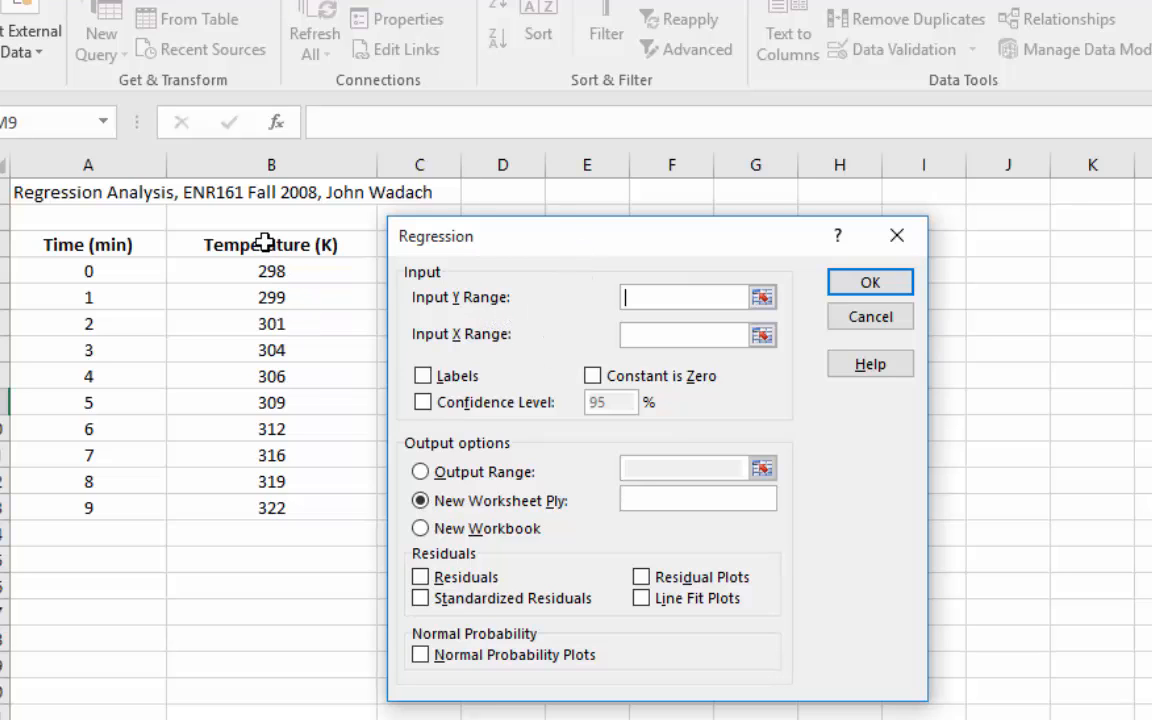
left_click_drag(262, 241, 278, 497)
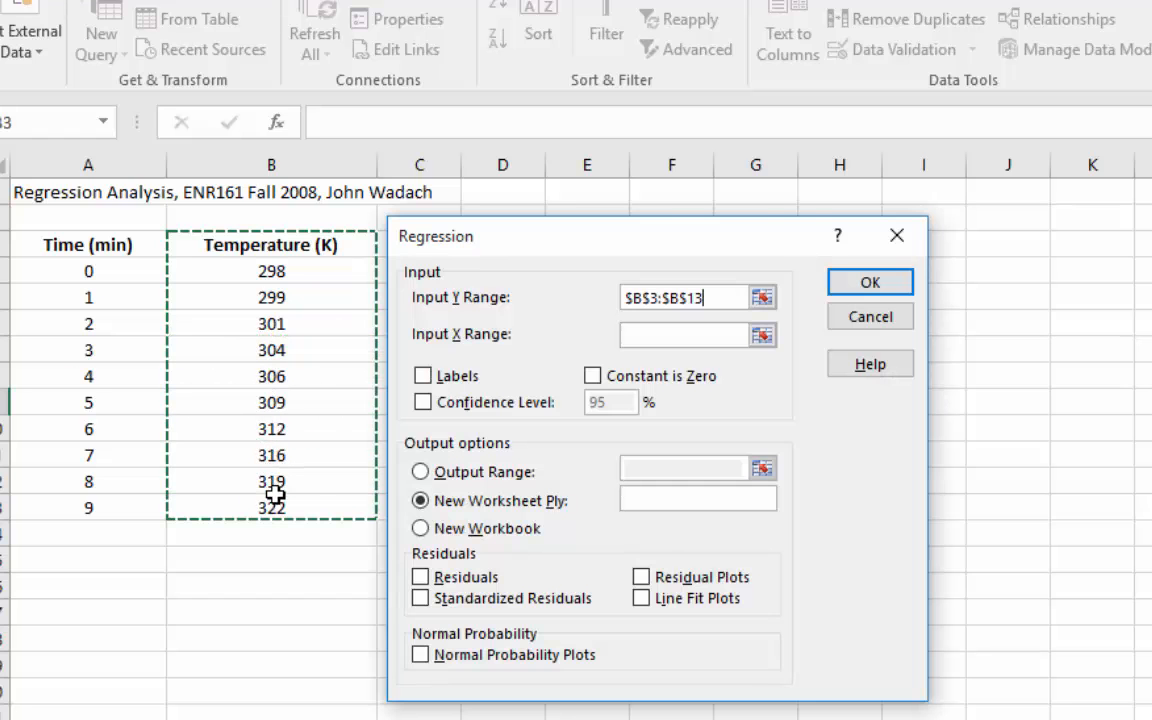
left_click(650, 335)
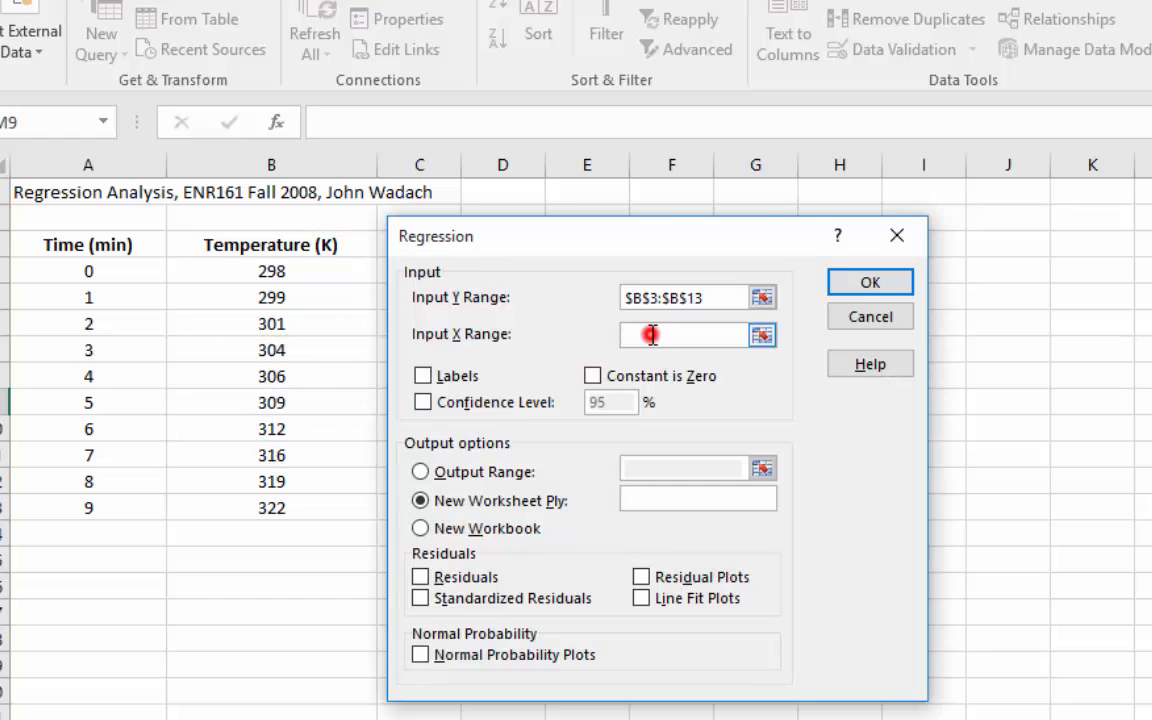
left_click_drag(77, 247, 97, 497)
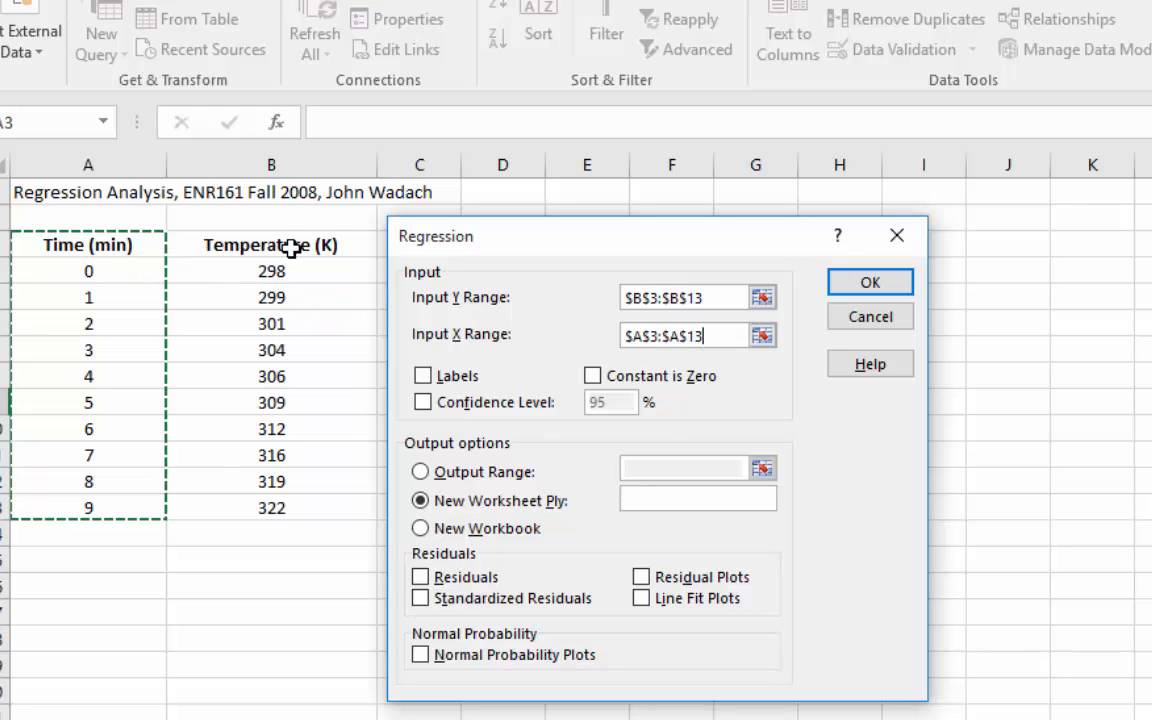
left_click(423, 378)
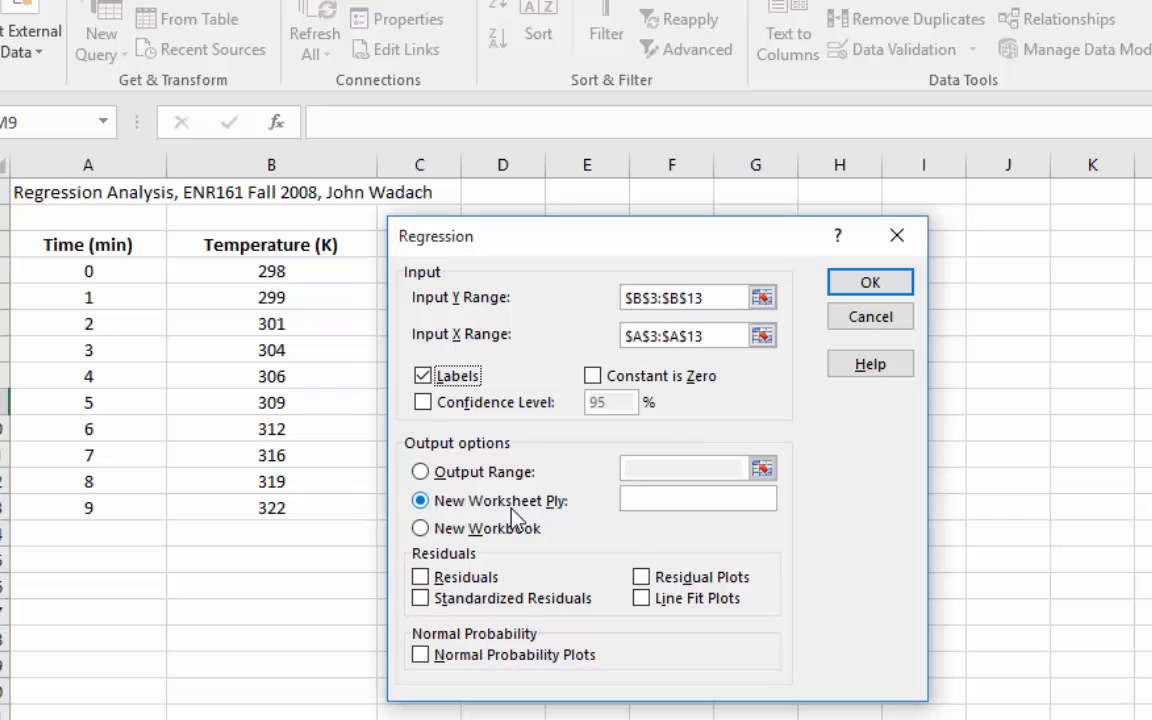
Set the output range to A16 with residual plots and line fit plots, and run the regression
left_click(420, 471)
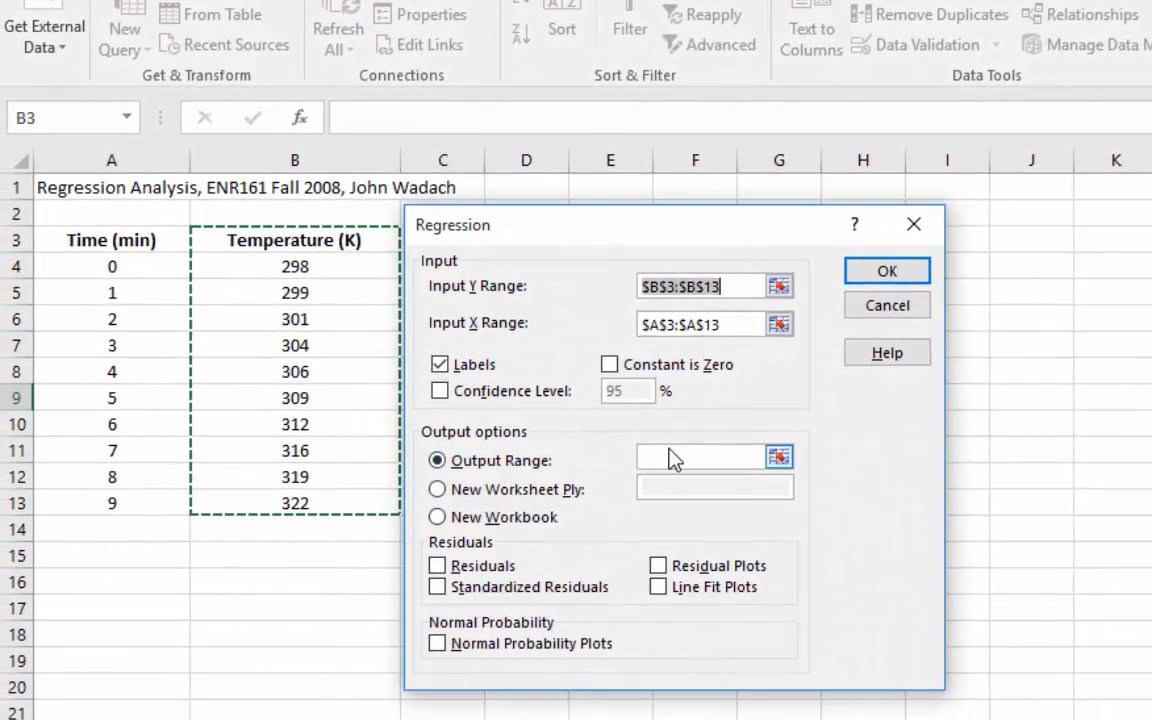
left_click(668, 456)
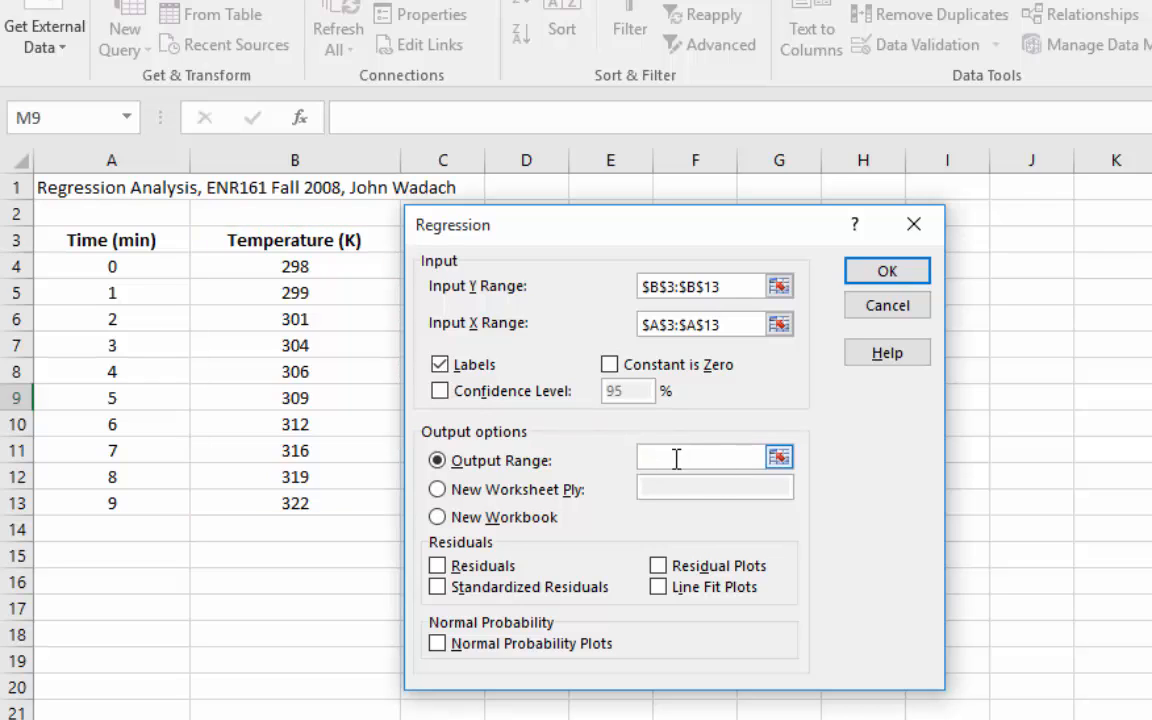
left_click(110, 584)
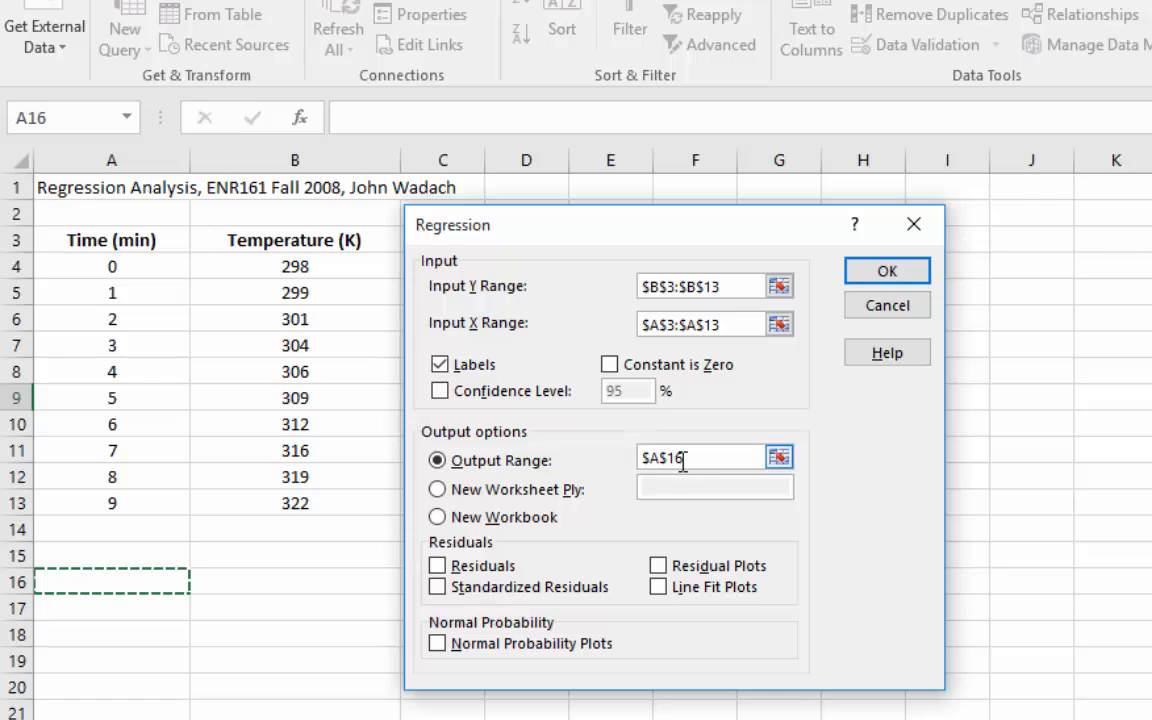
left_click(659, 567)
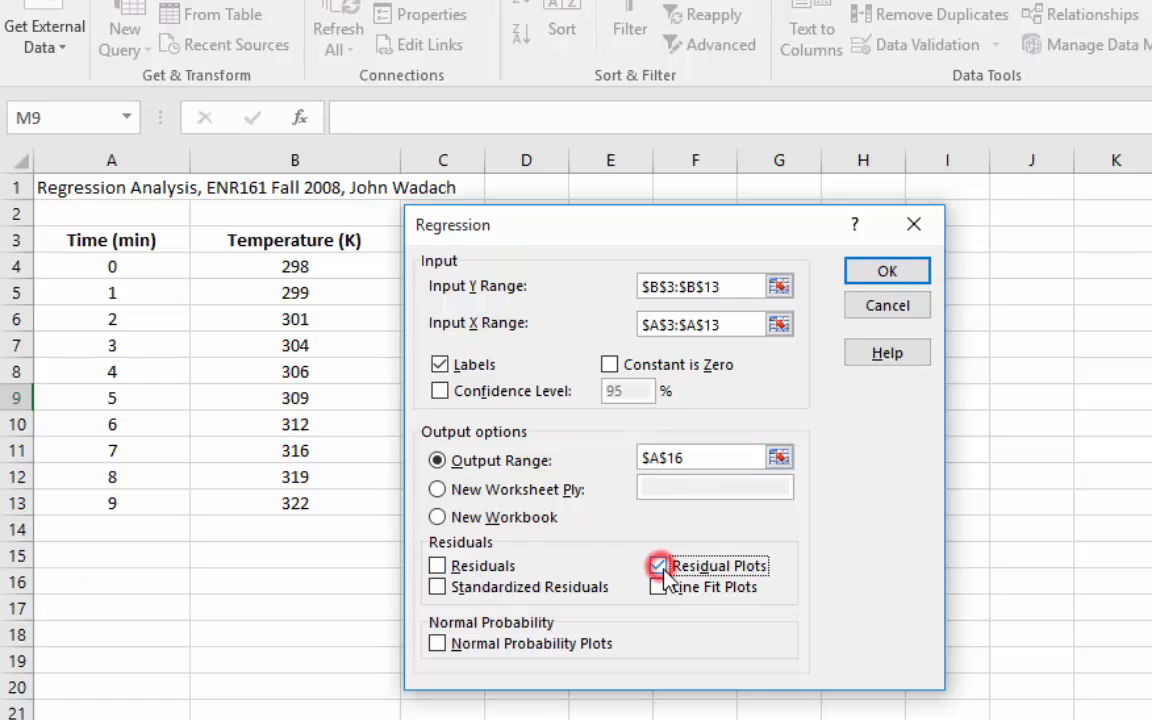
left_click(660, 588)
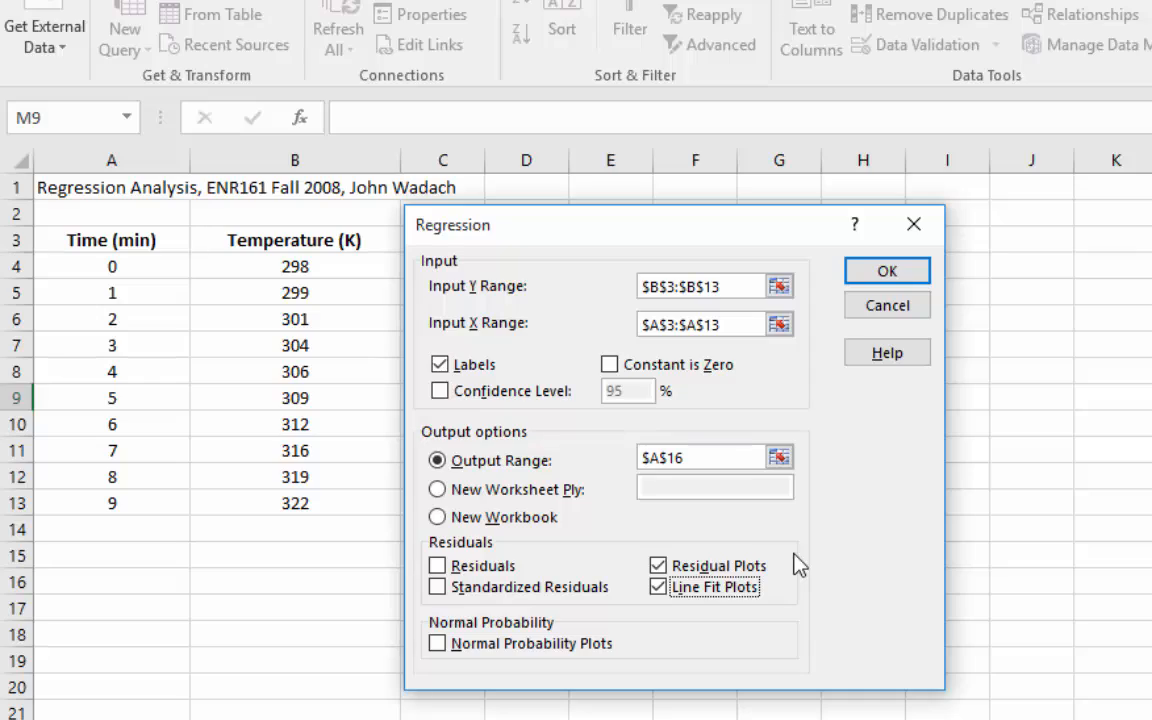
left_click(887, 274)
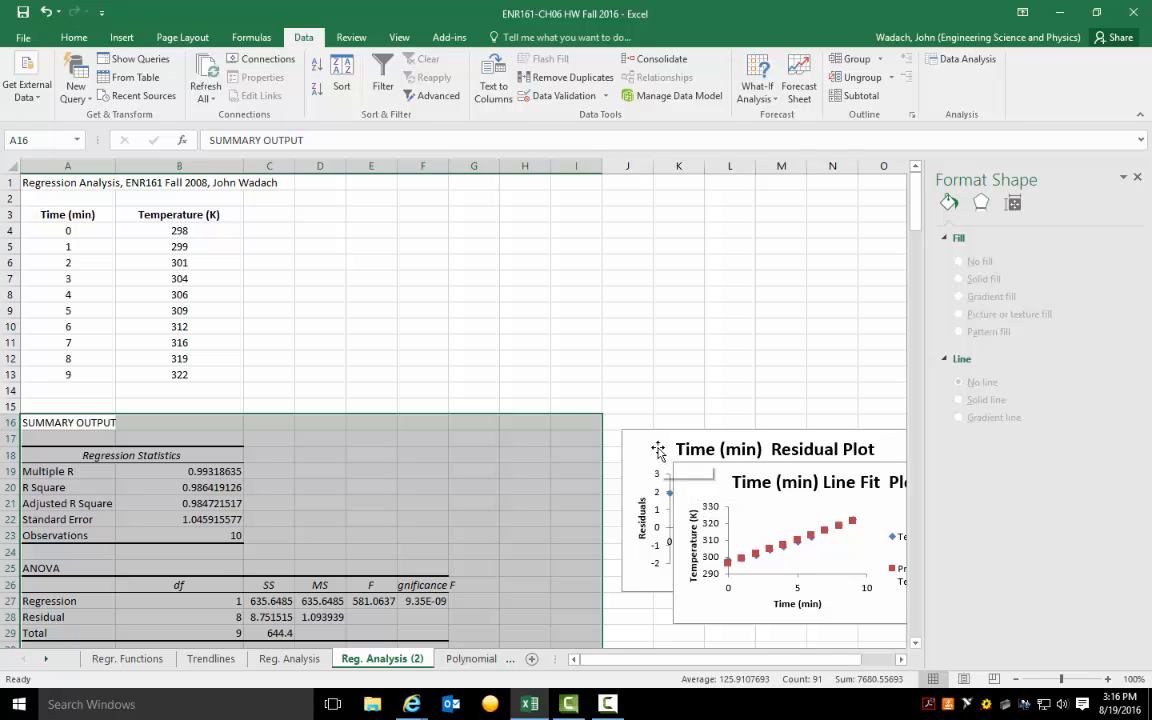
Move the line fit plot beside the time and temperature data, and shift the residual plot closer to the regression statistics
left_click_drag(704, 487, 298, 235)
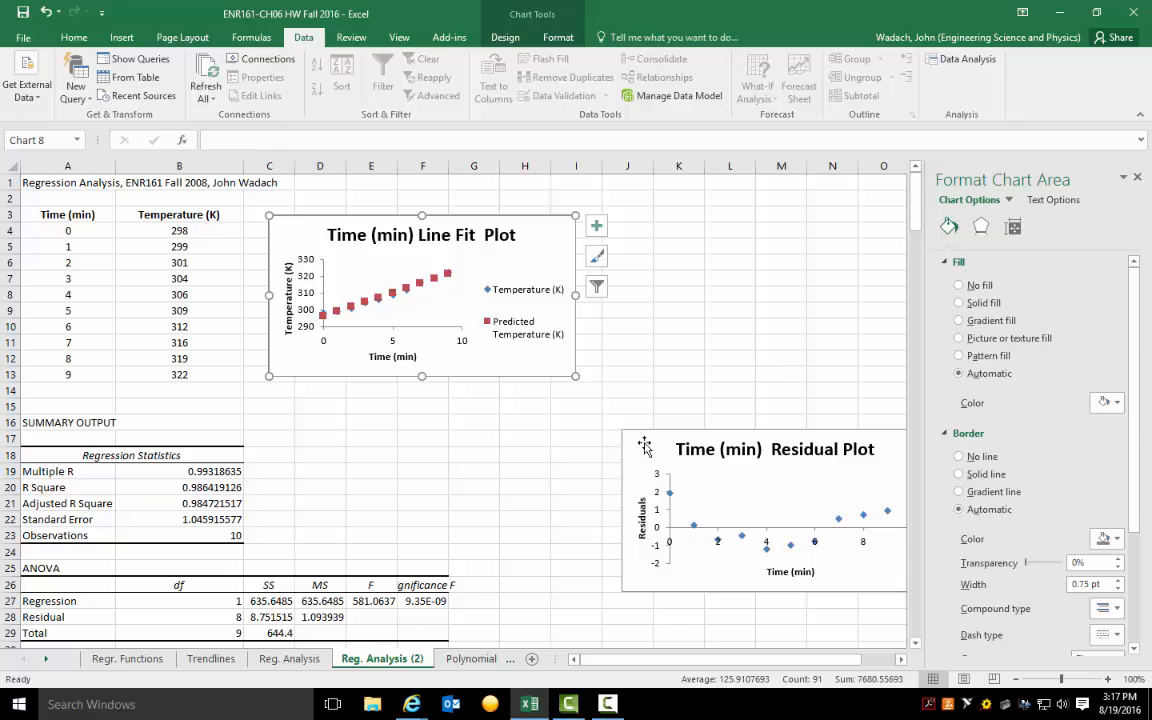
left_click_drag(645, 447, 555, 432)
Examine the regression statistics, ANOVA table, coefficients, residual output and residual plots on the Reg. Analysis (2) sheet
scroll(732, 343, "down", 3)
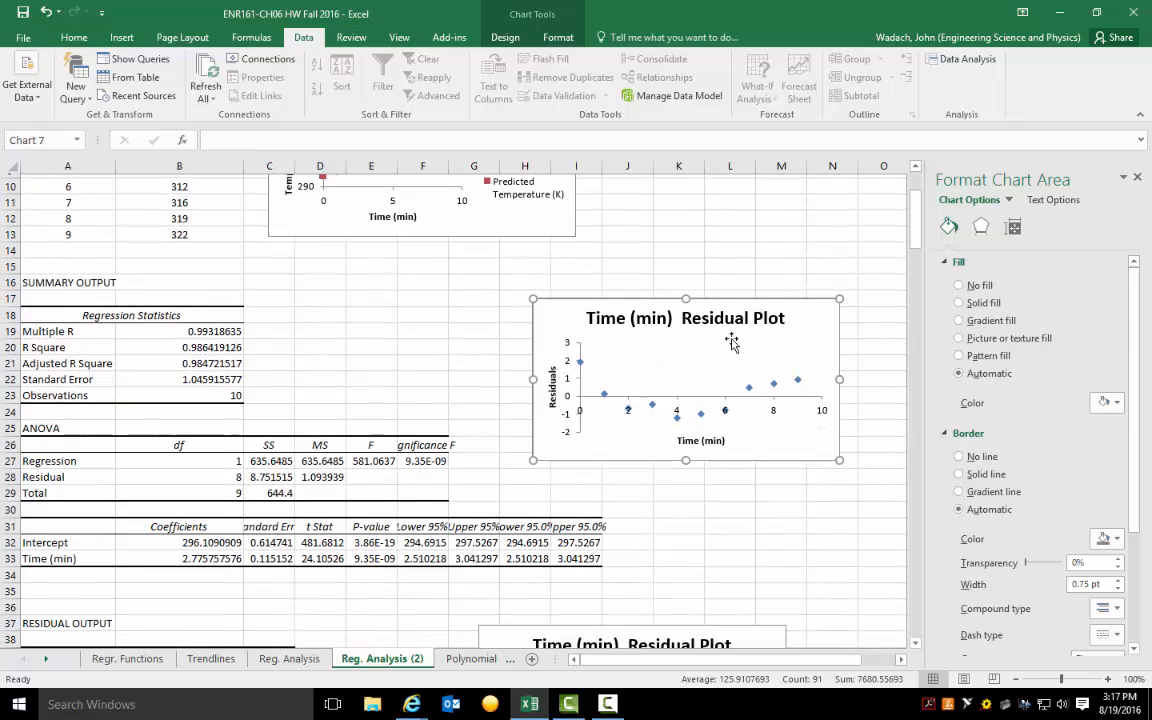
scroll(732, 343, "down", 3)
scroll(729, 340, "up", 3)
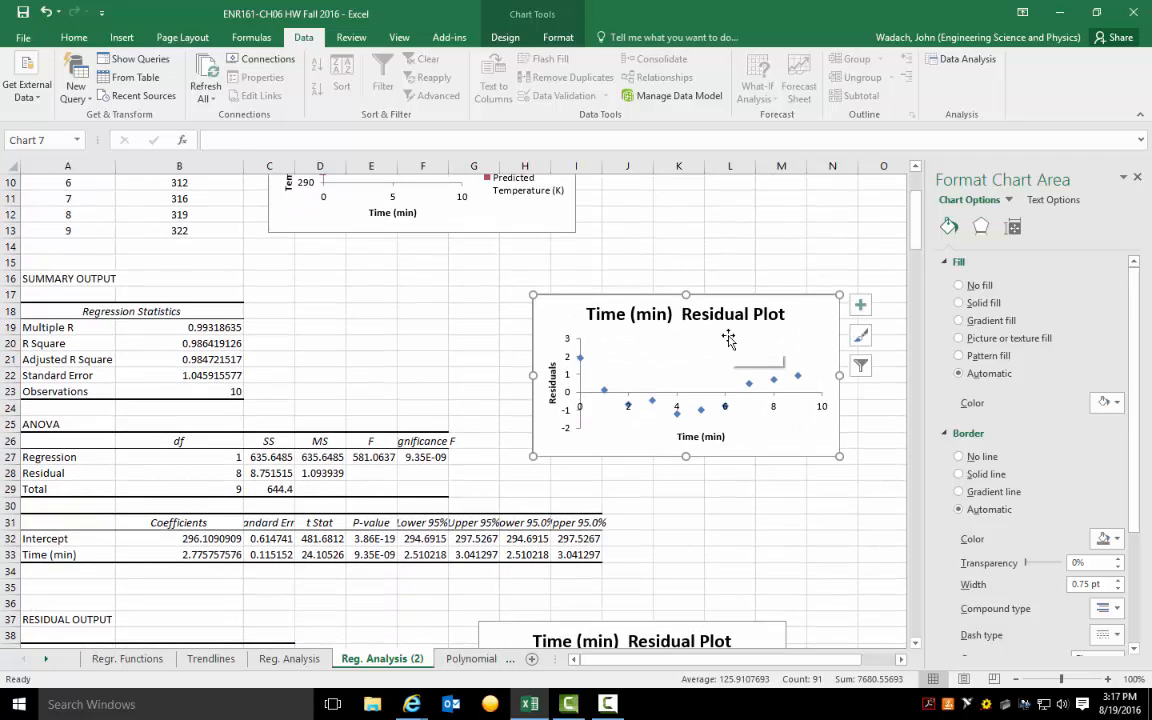
scroll(729, 340, "down", 3)
scroll(731, 337, "up", 2)
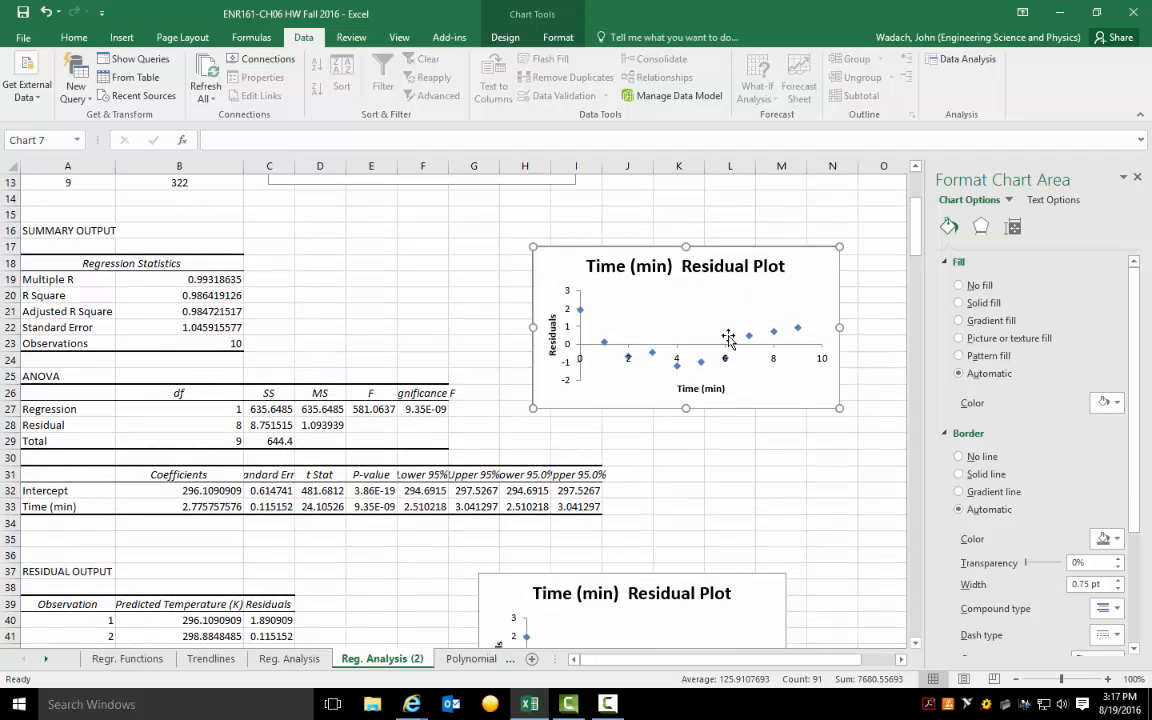
scroll(729, 340, "down", 2)
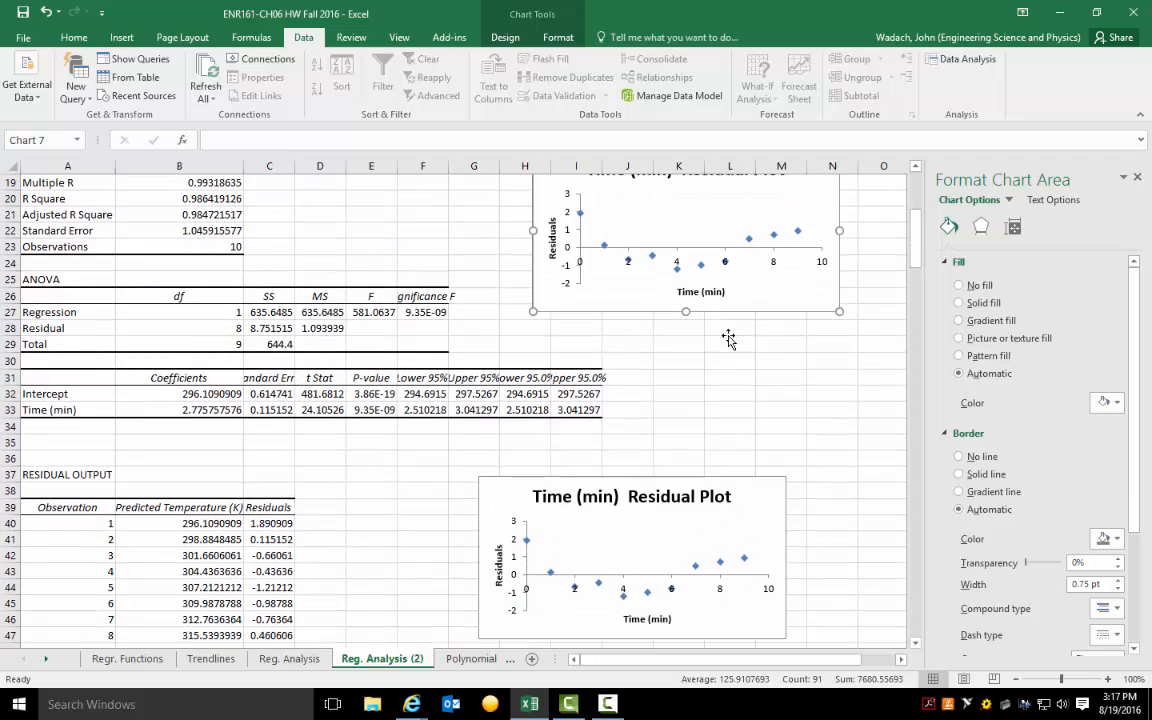
Bring the duplicate time residual plot down next to the other residual plot and delete the duplicate
left_click_drag(762, 292, 750, 466)
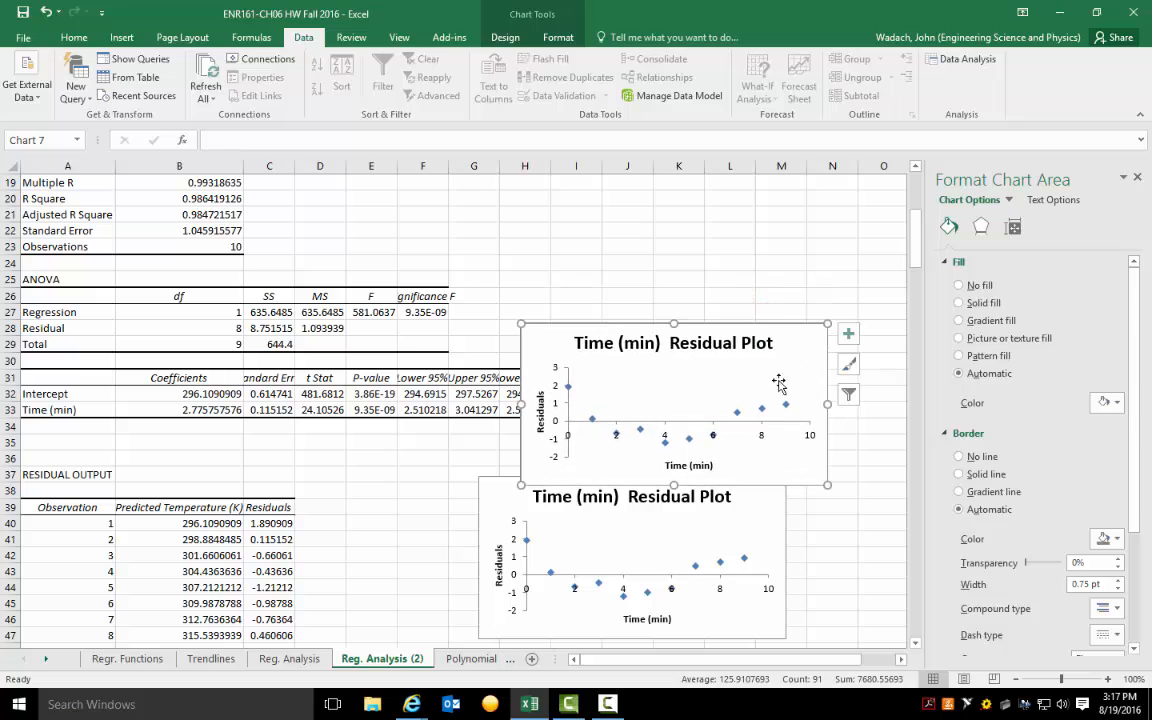
left_click(790, 374)
left_click(792, 337)
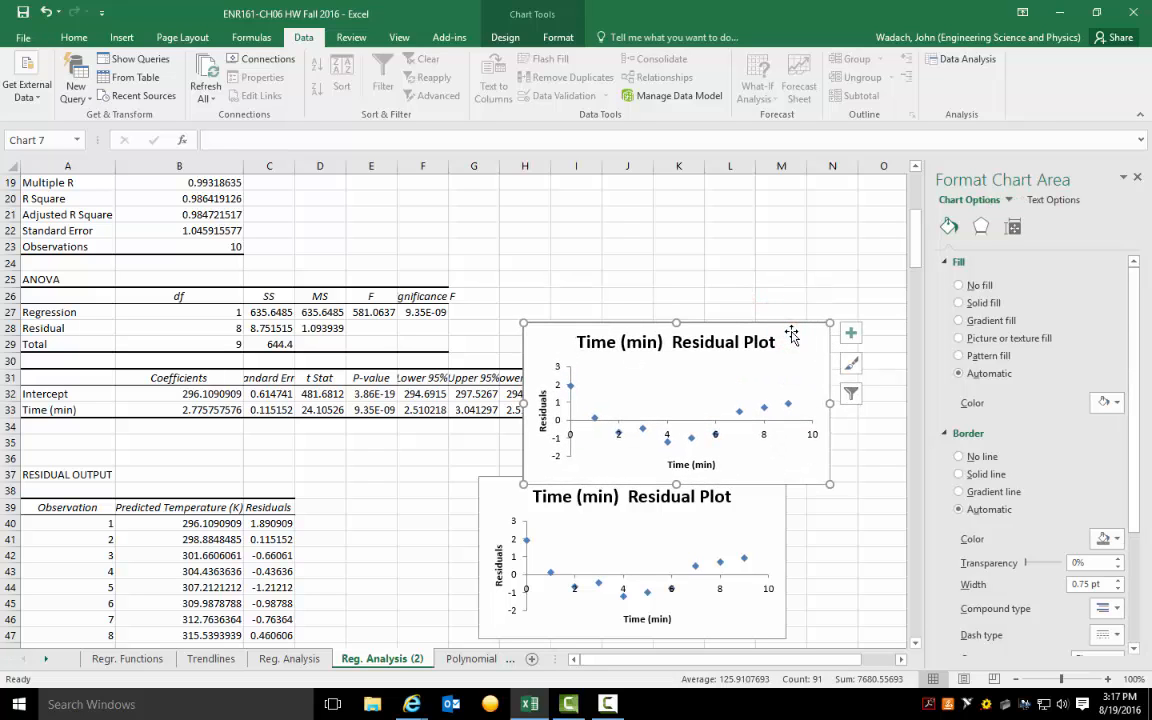
key("Delete")
Place the remaining residual plot beside the residual output table and enlarge it
scroll(769, 404, "down", 2)
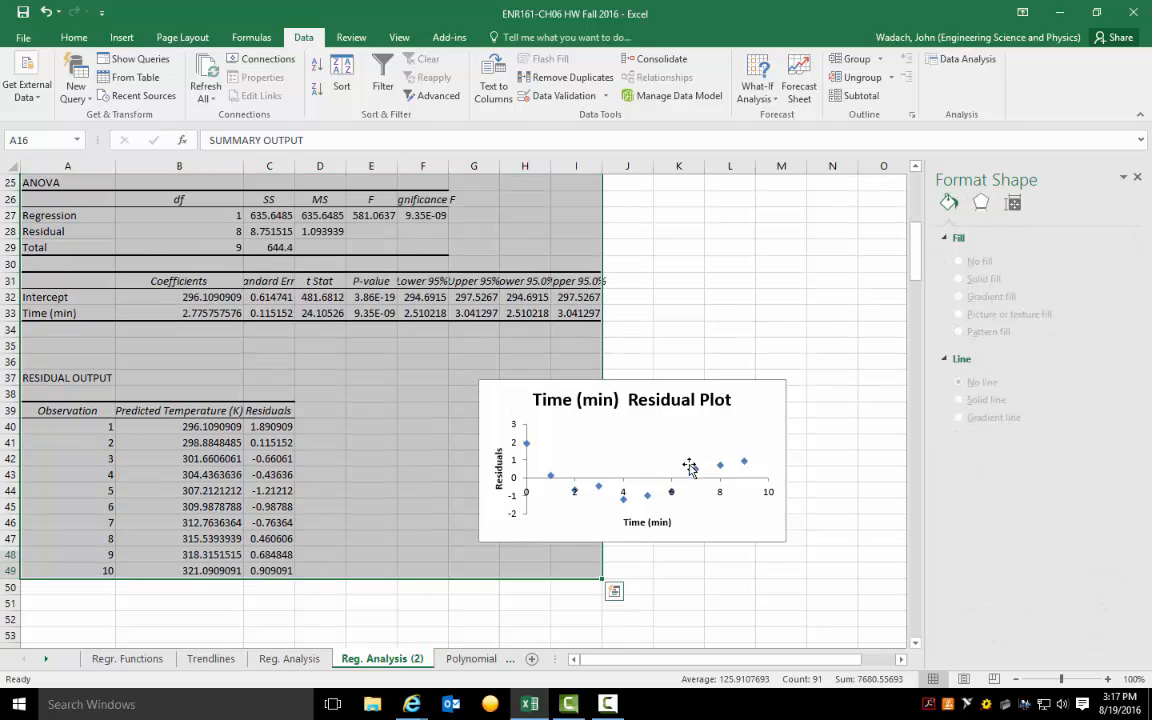
left_click(728, 550)
left_click(489, 400)
left_click_drag(465, 392, 391, 375)
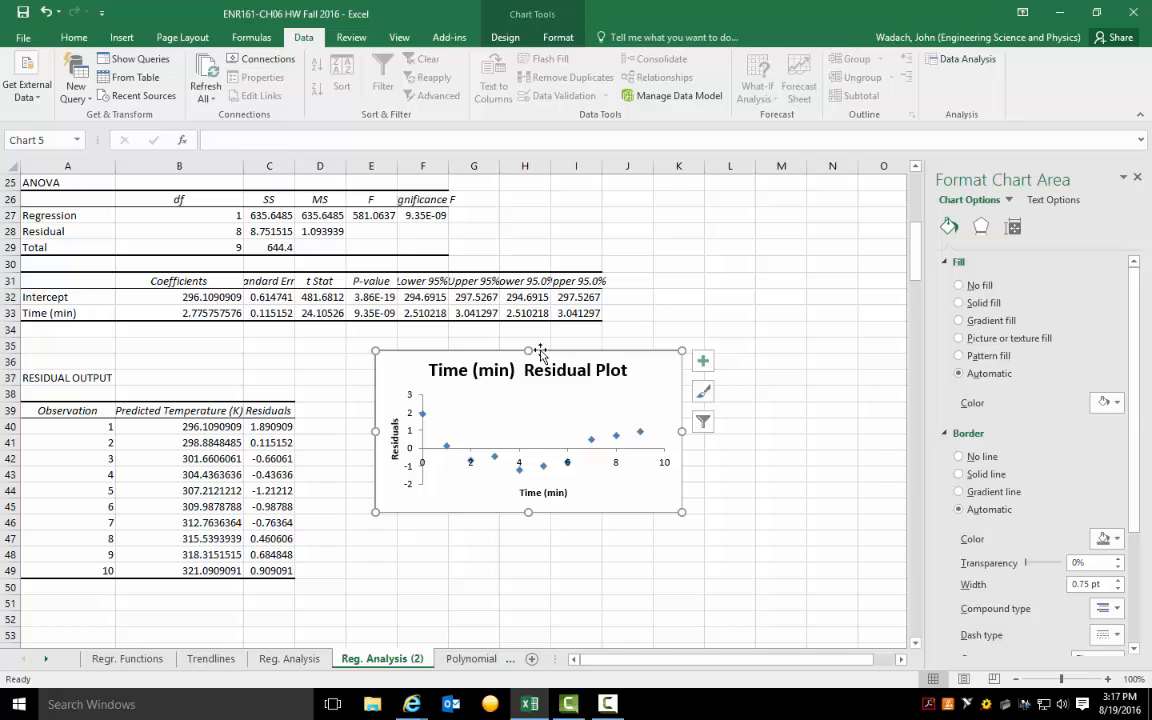
left_click(730, 506)
left_click_drag(681, 514, 681, 519)
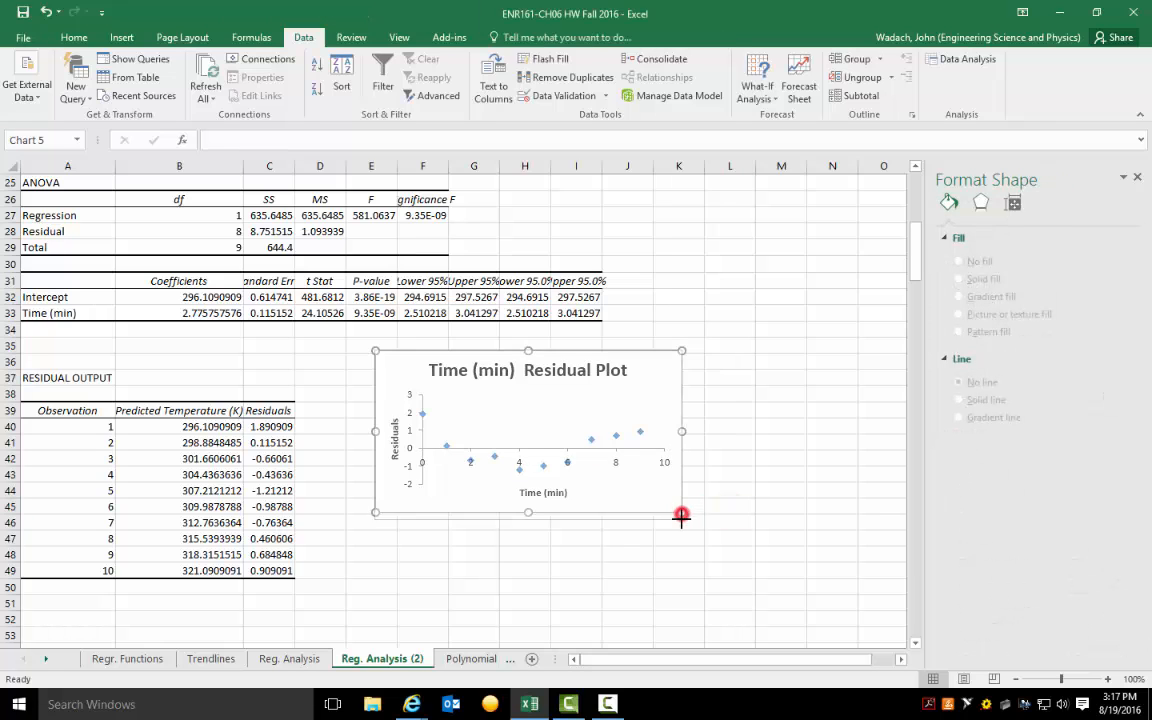
left_click_drag(395, 370, 340, 356)
left_click_drag(616, 506, 636, 568)
left_click(771, 507)
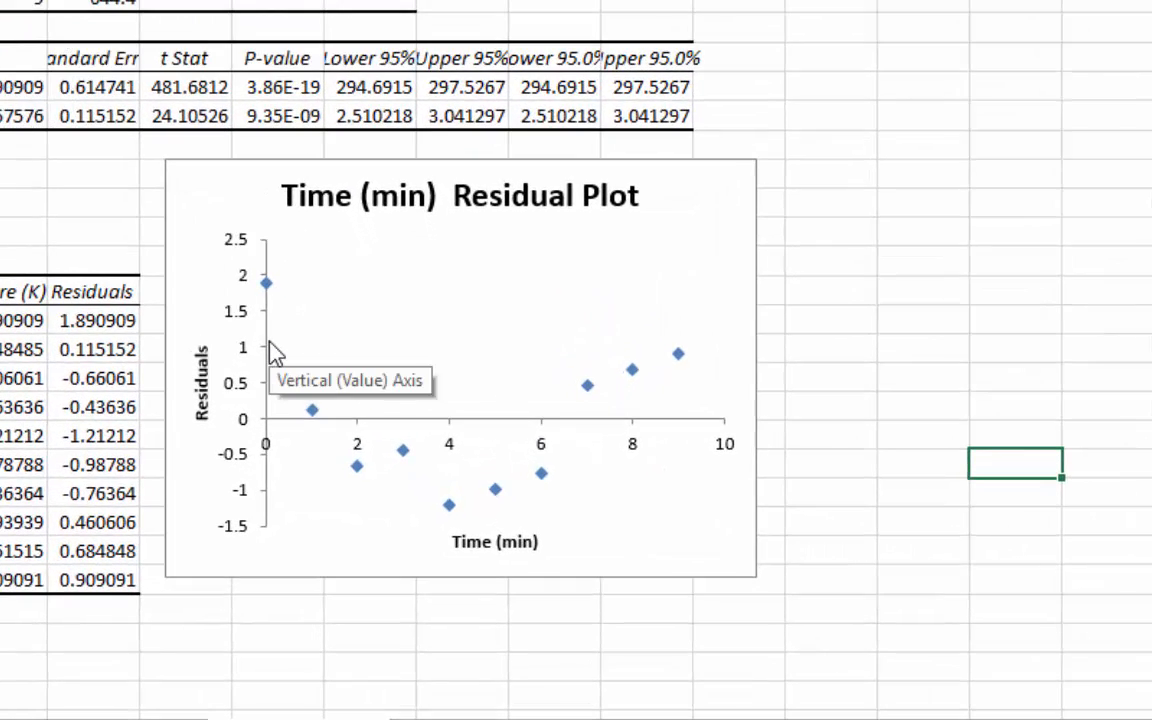
Enlarge the time line fit plot beside the time and temperature data so it reaches down to about row 16
scroll(378, 580, "up", 1)
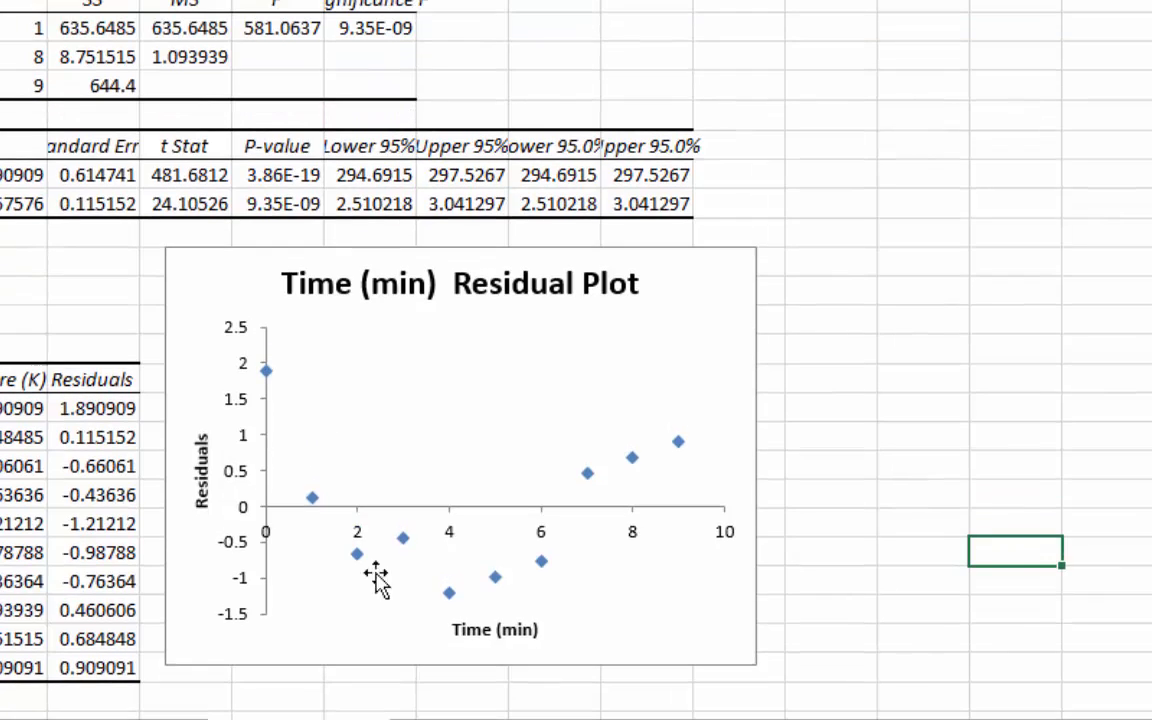
mouse_move(678, 459)
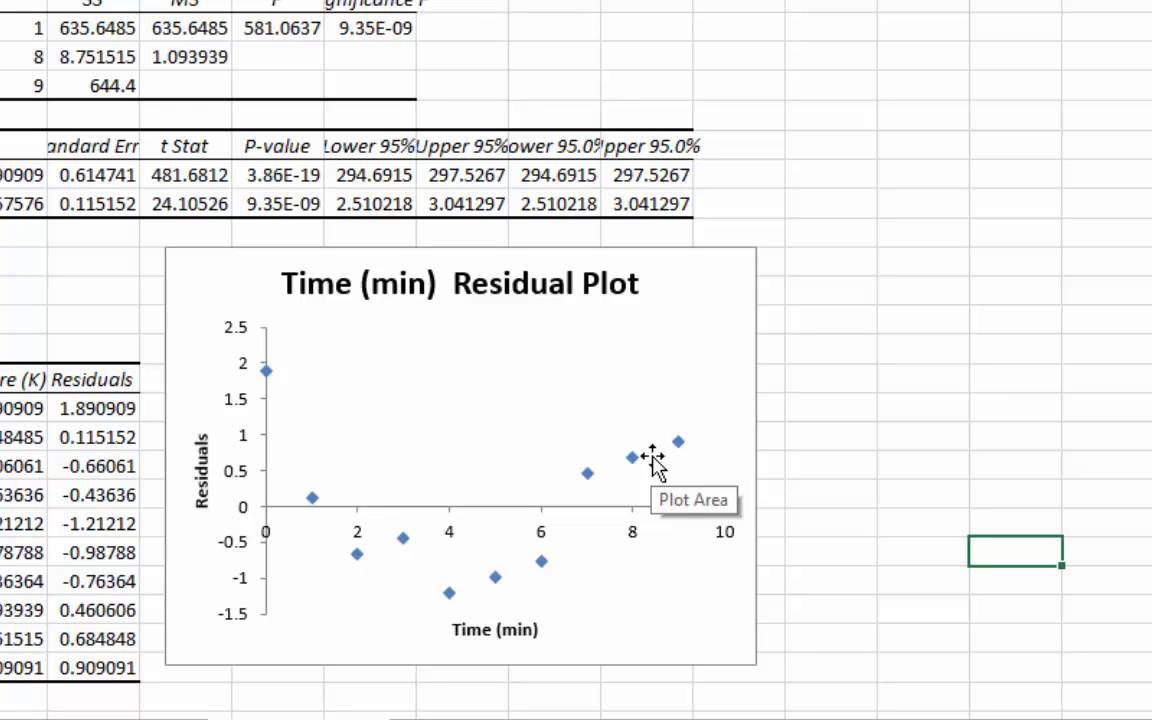
scroll(476, 545, "down", 1)
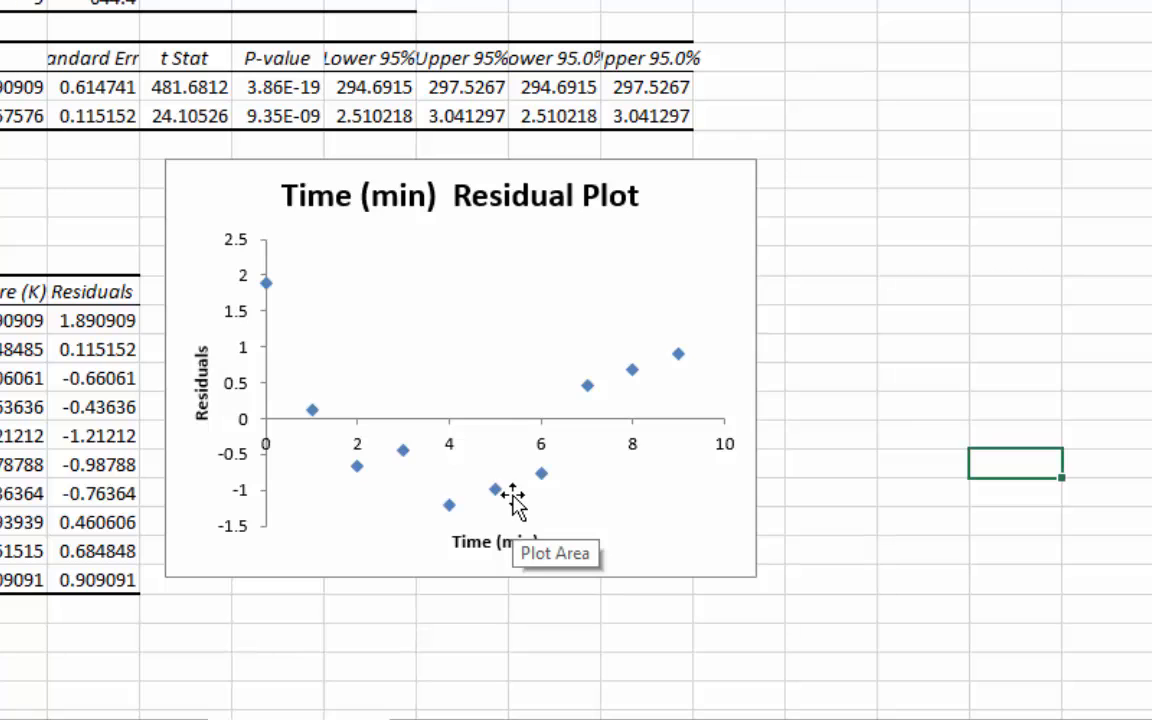
scroll(508, 426, "up", 8)
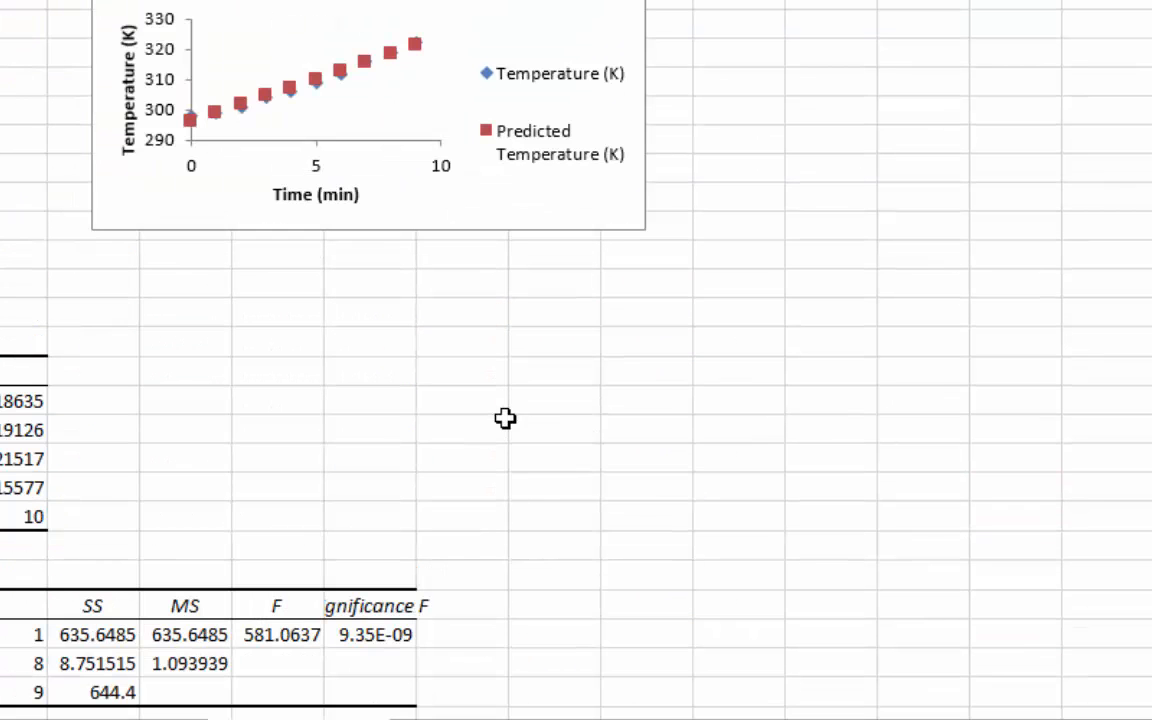
mouse_move(300, 105)
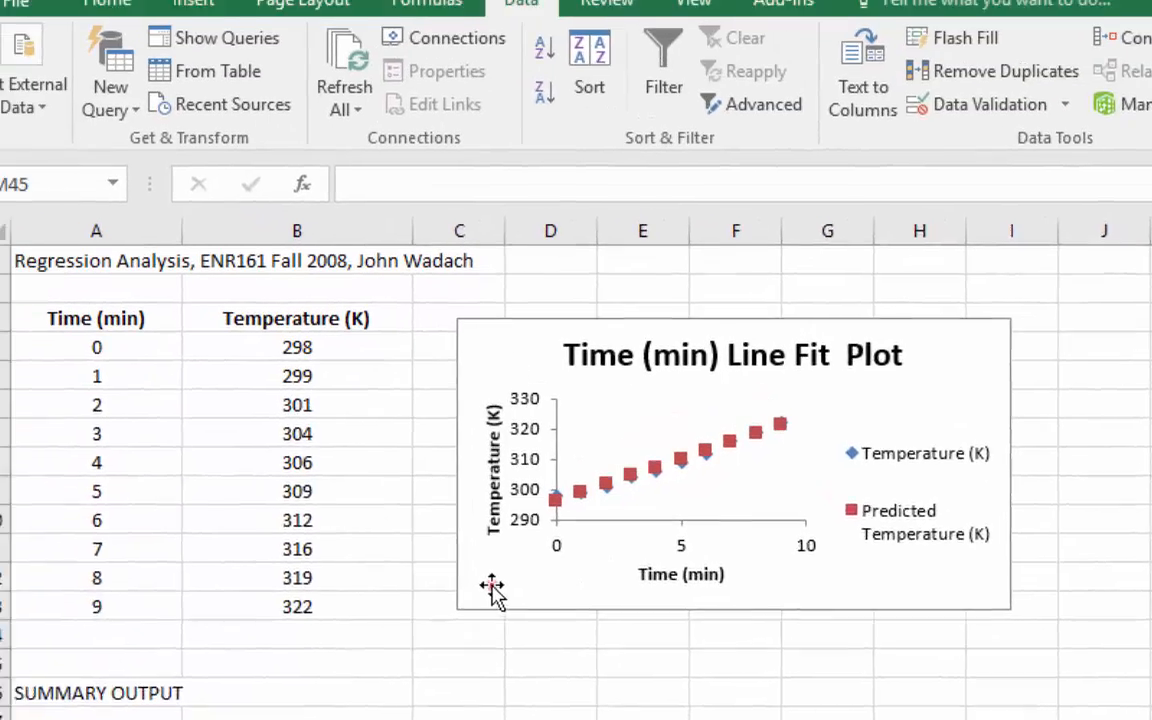
left_click(112, 215)
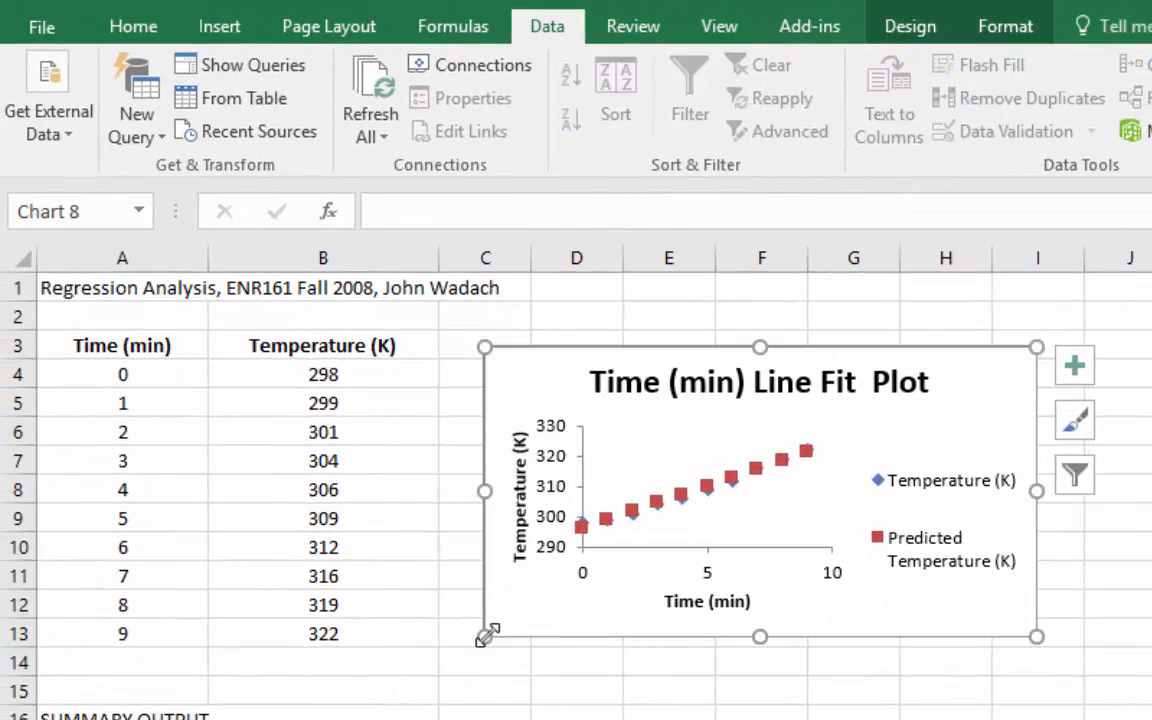
left_click_drag(487, 635, 442, 719)
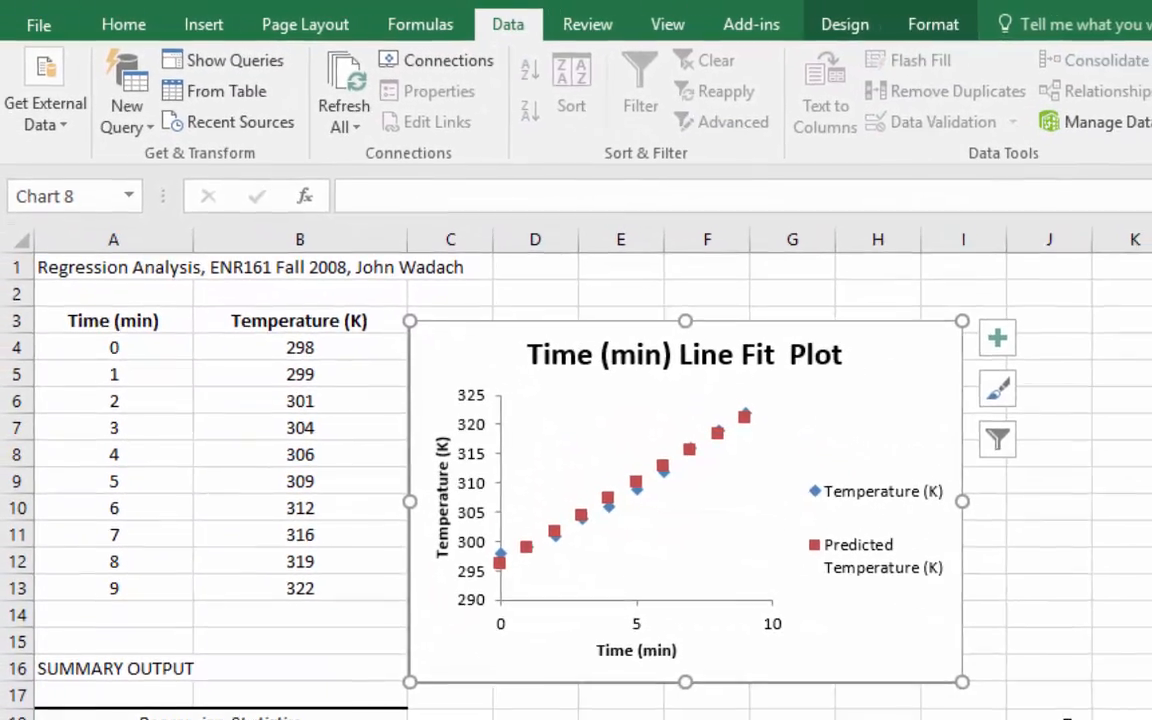
left_click(1054, 719)
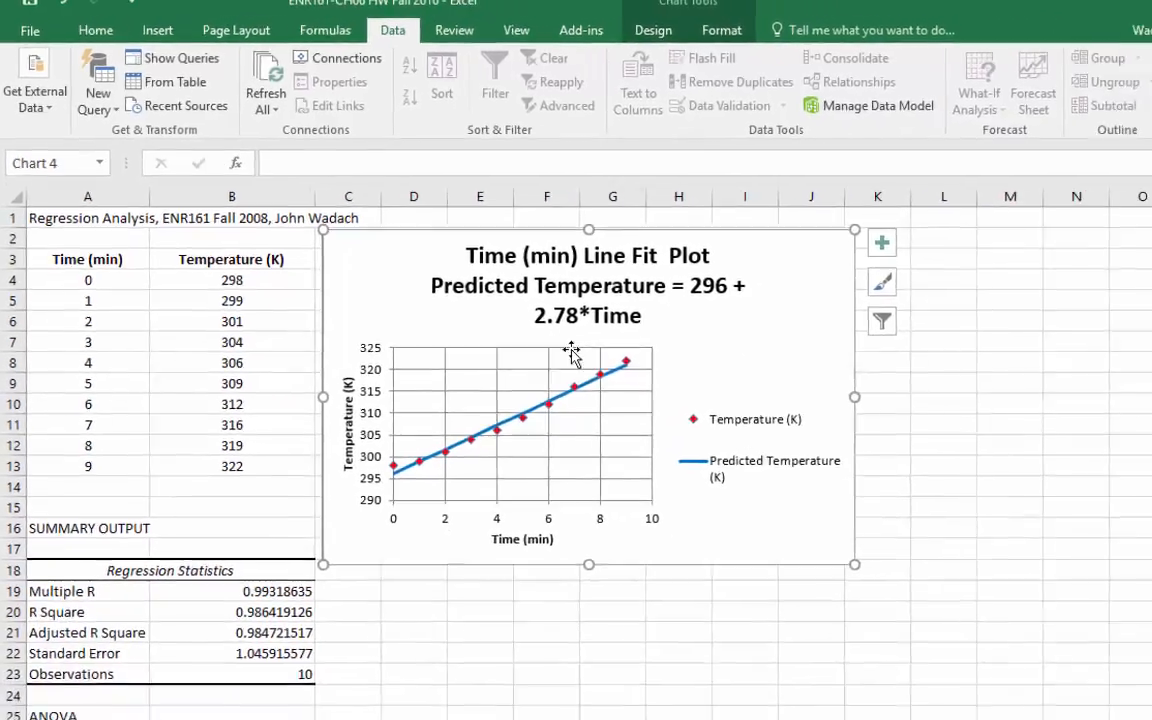
On the Reg. Analysis (2) sheet, fill the intercept and time coefficient cells A32:B33 with yellow and apply all borders
double_click(697, 395)
scroll(662, 719, "down", 2)
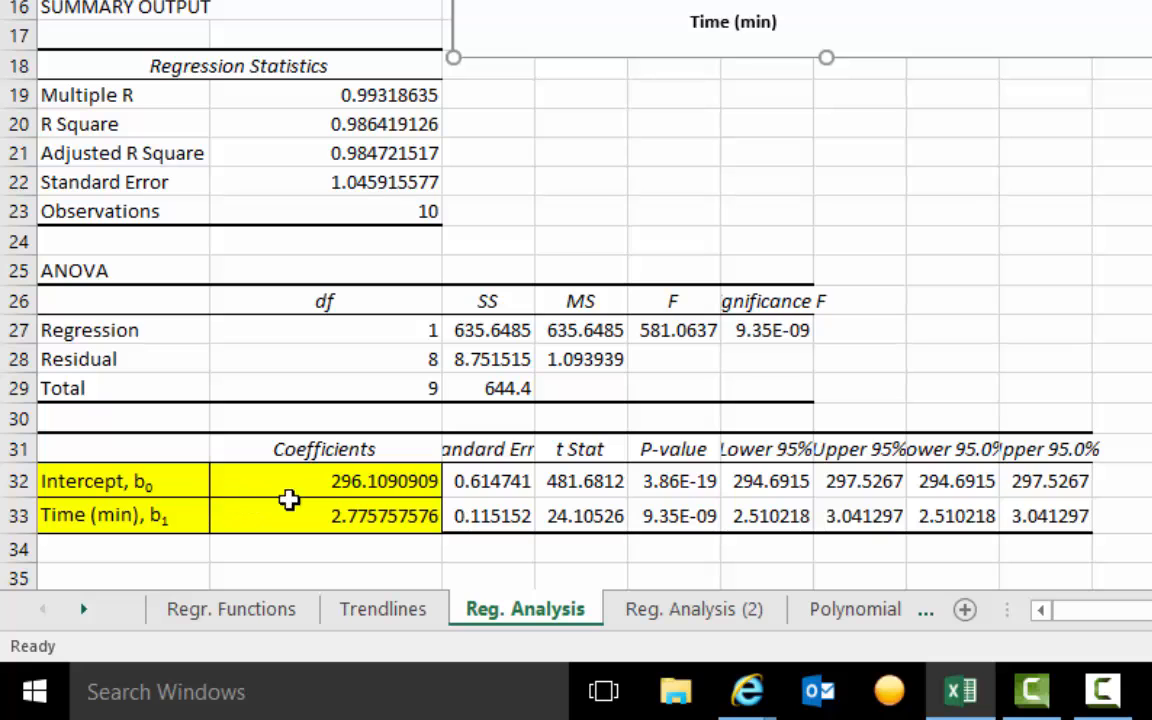
left_click(700, 612)
scroll(565, 395, "down", 5)
scroll(565, 395, "down", 2)
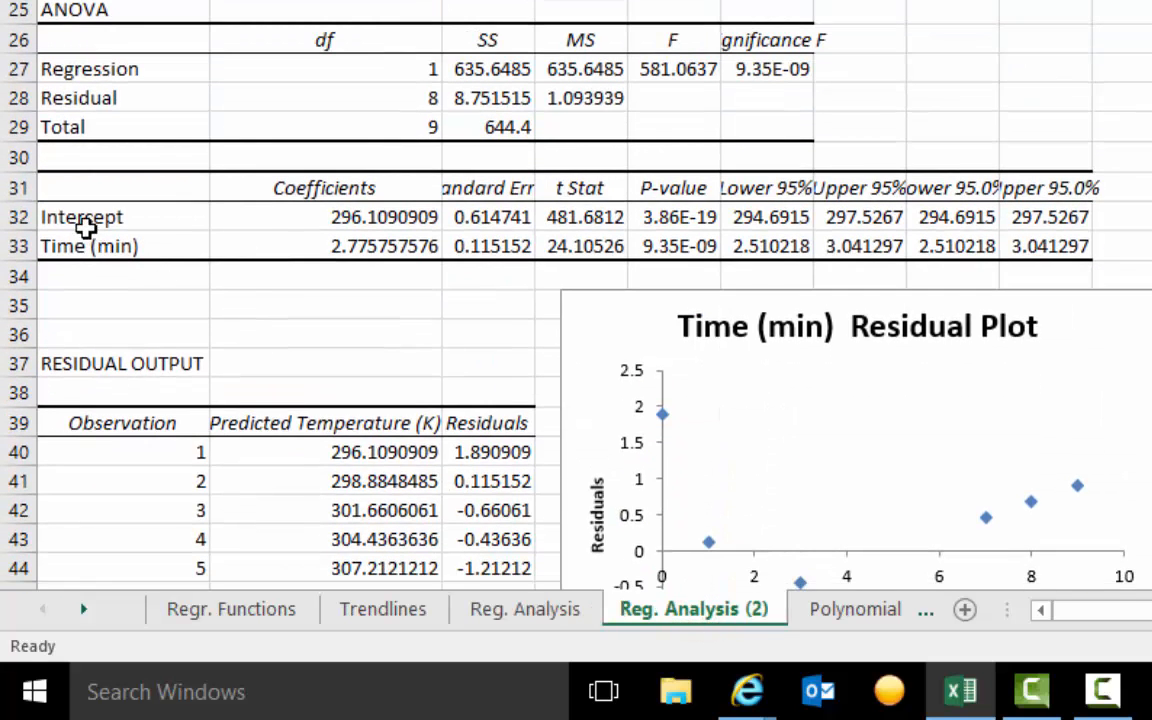
left_click_drag(88, 220, 400, 246)
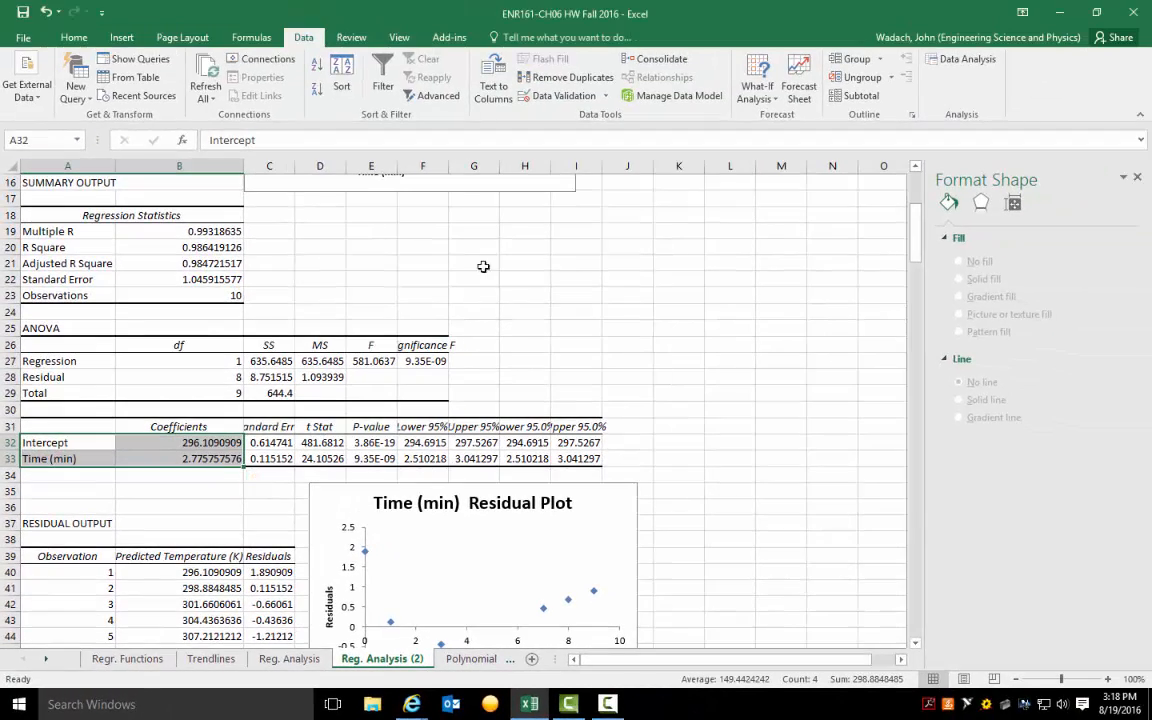
left_click(76, 39)
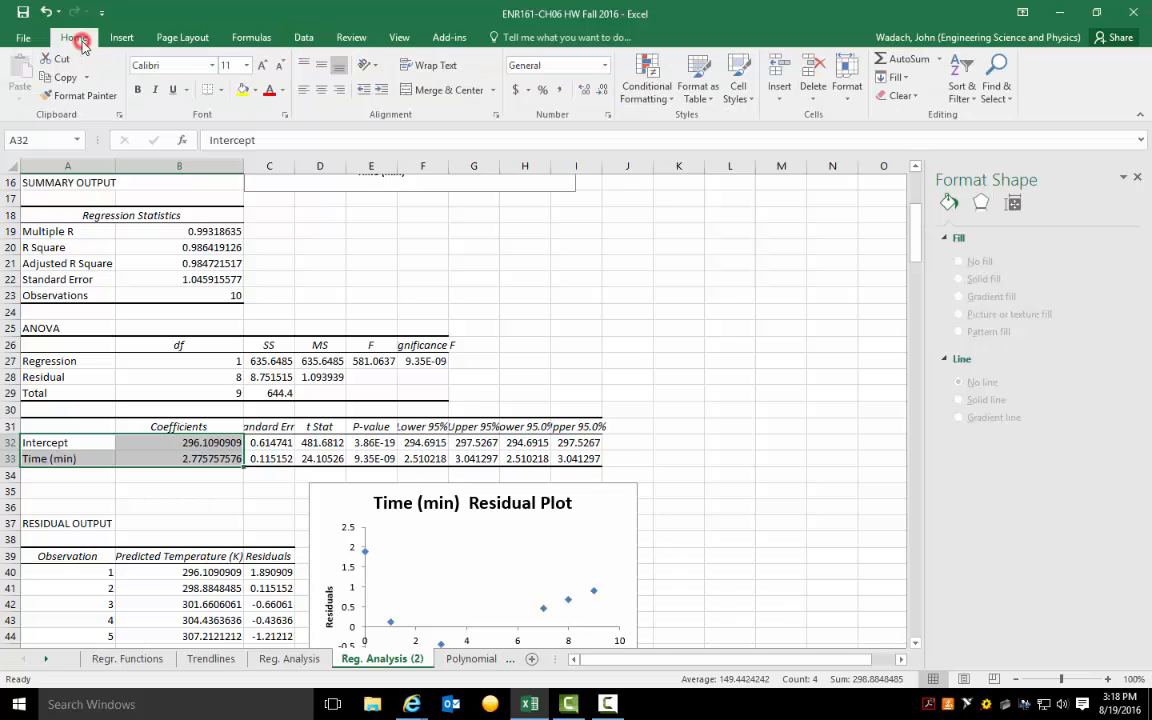
left_click(255, 90)
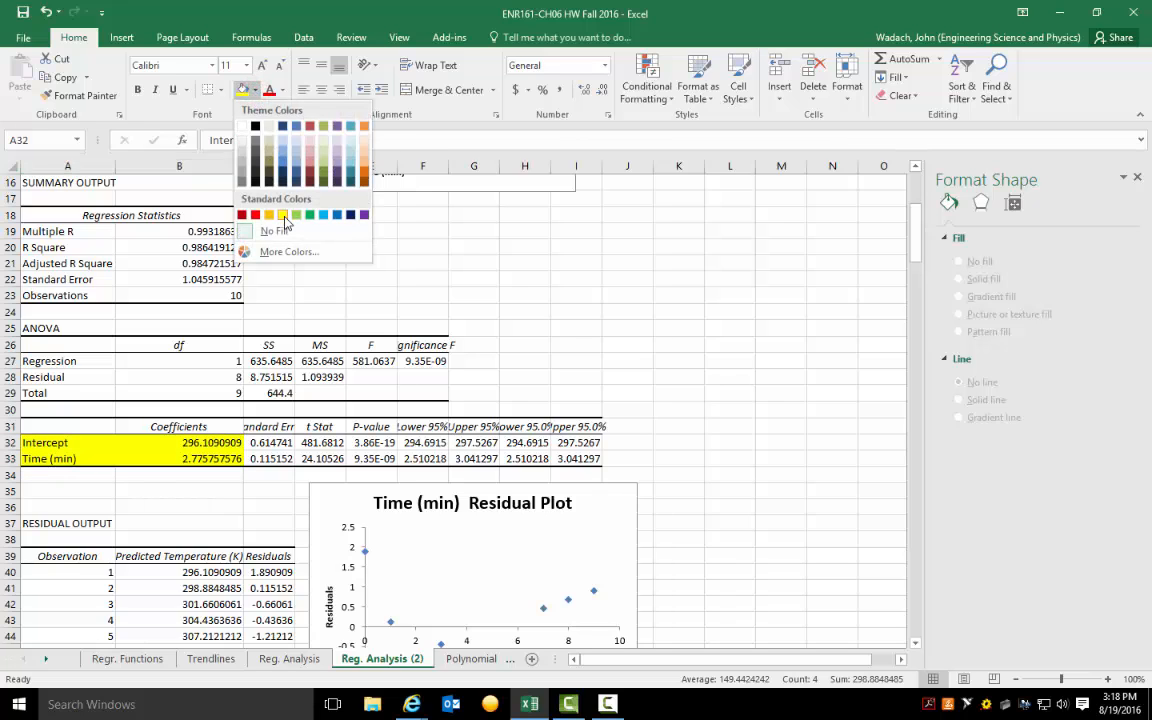
left_click(284, 216)
left_click(221, 91)
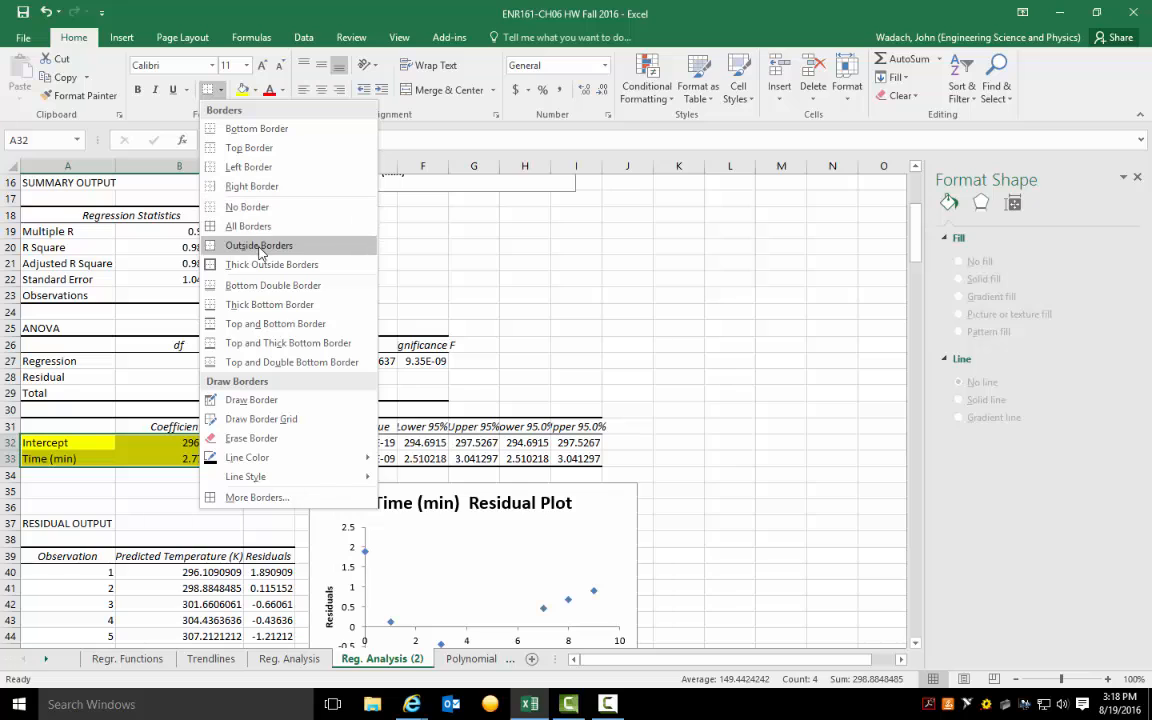
left_click(236, 226)
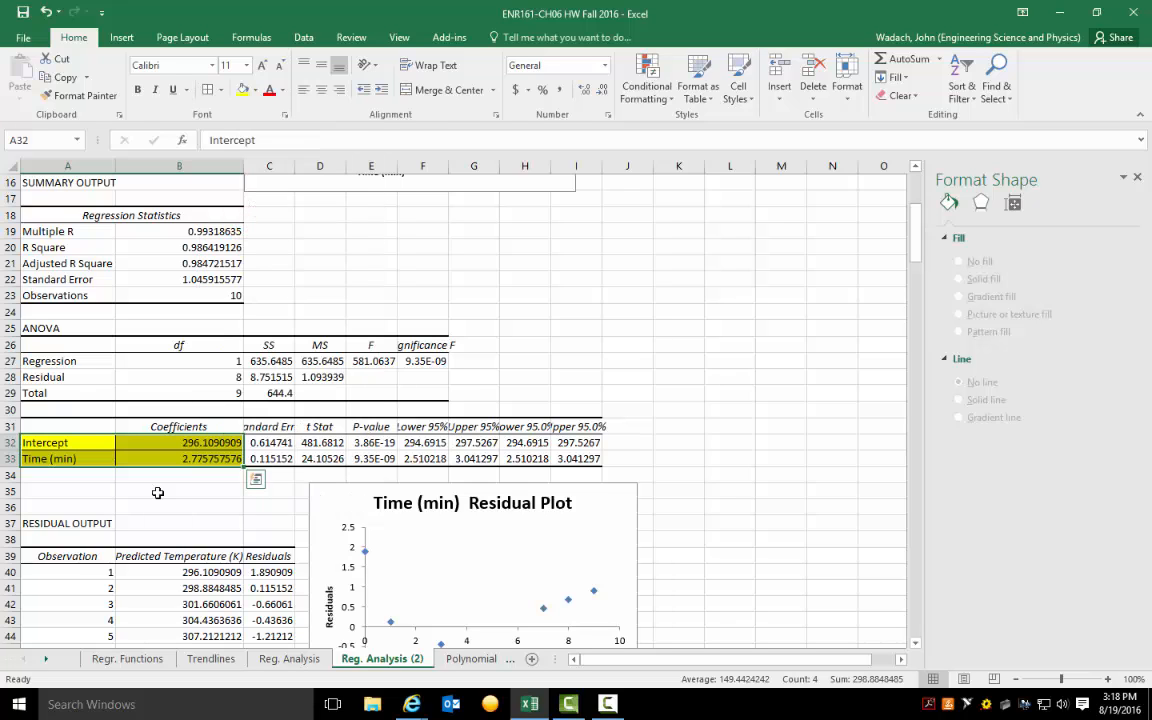
Change the label in A32 to "Intercept, b0" with the 0 formatted as a subscript
left_click(257, 141)
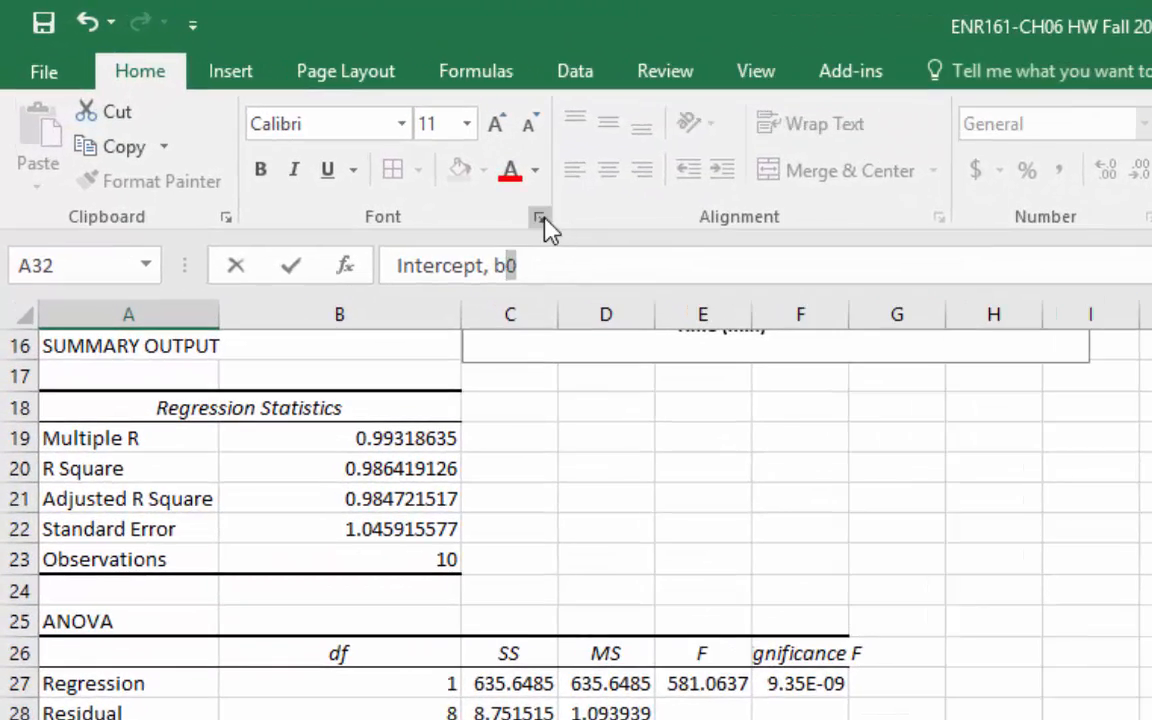
left_click(541, 221)
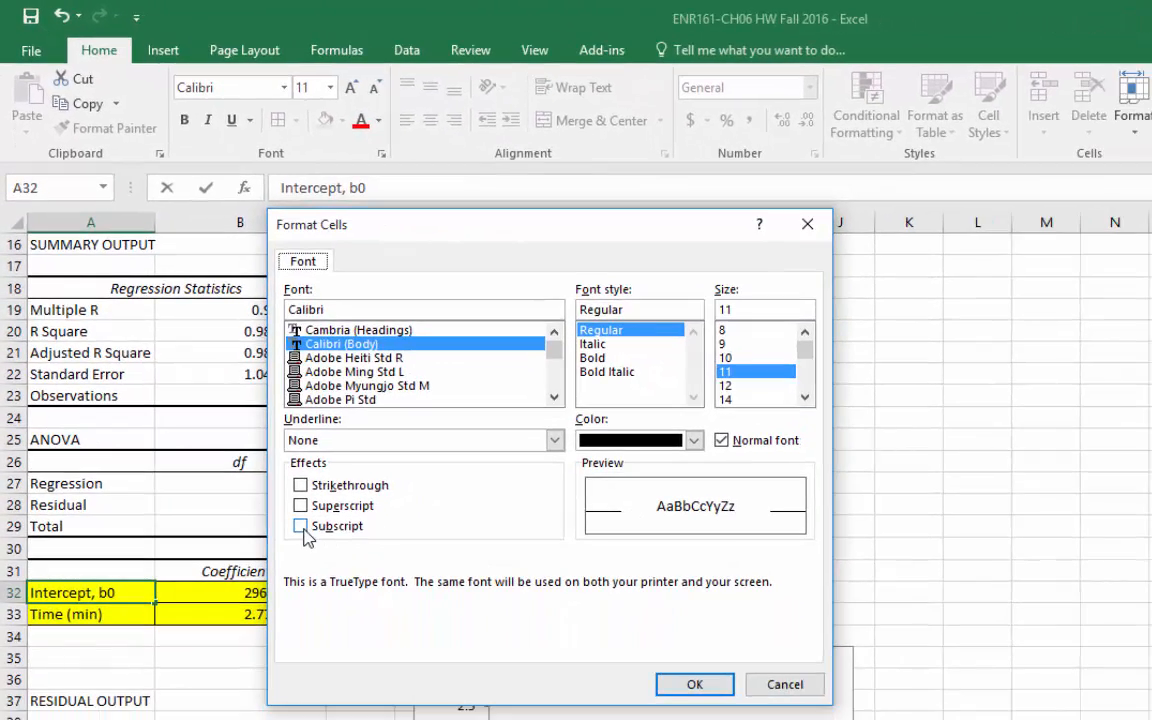
left_click(300, 526)
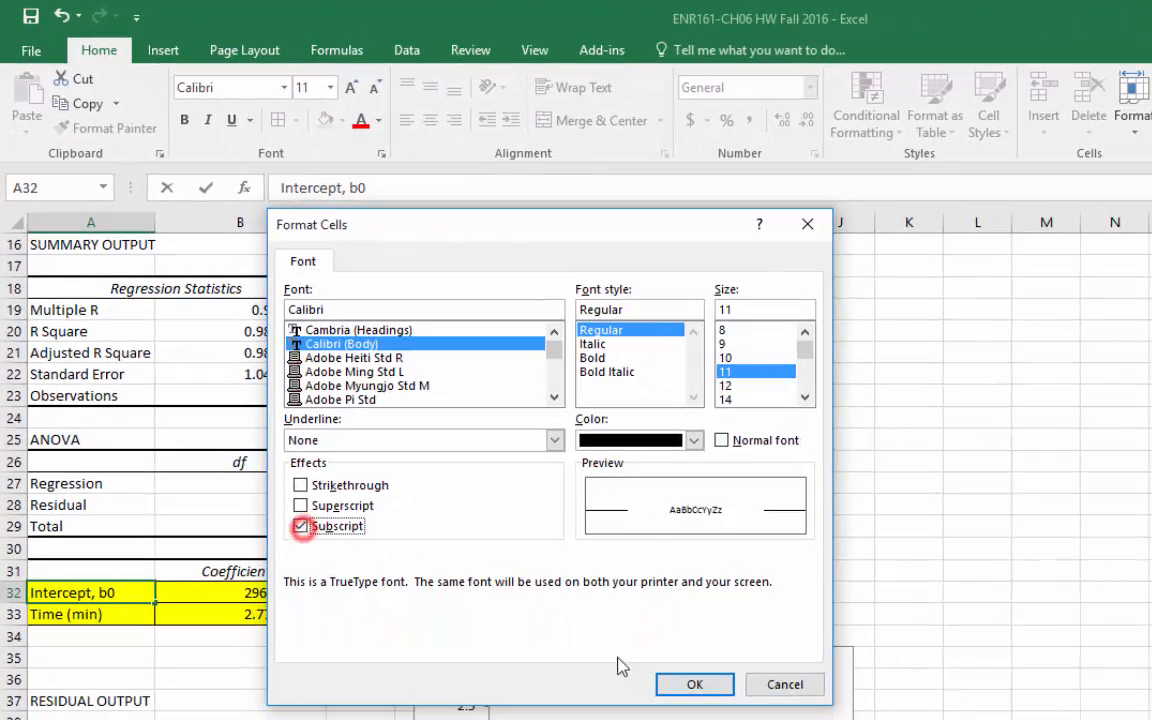
left_click(694, 684)
left_click(206, 188)
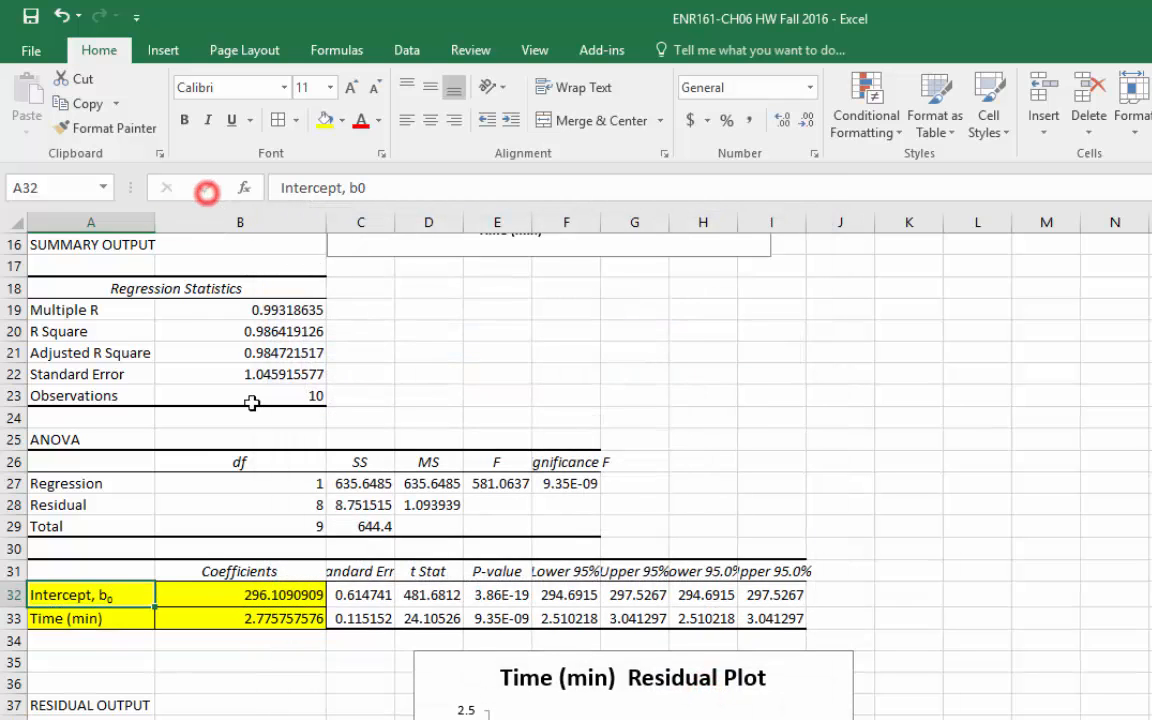
Change the label in A33 to "Time (min), b1" with the 1 formatted as a subscript
left_click(100, 616)
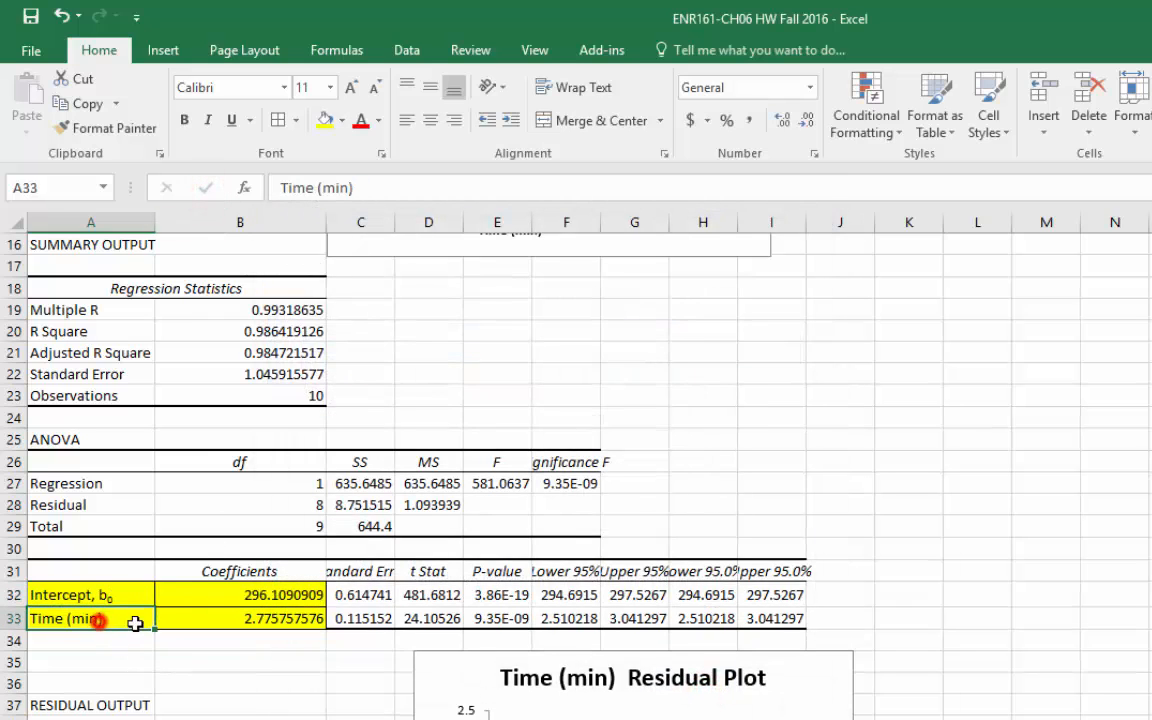
left_click(360, 188)
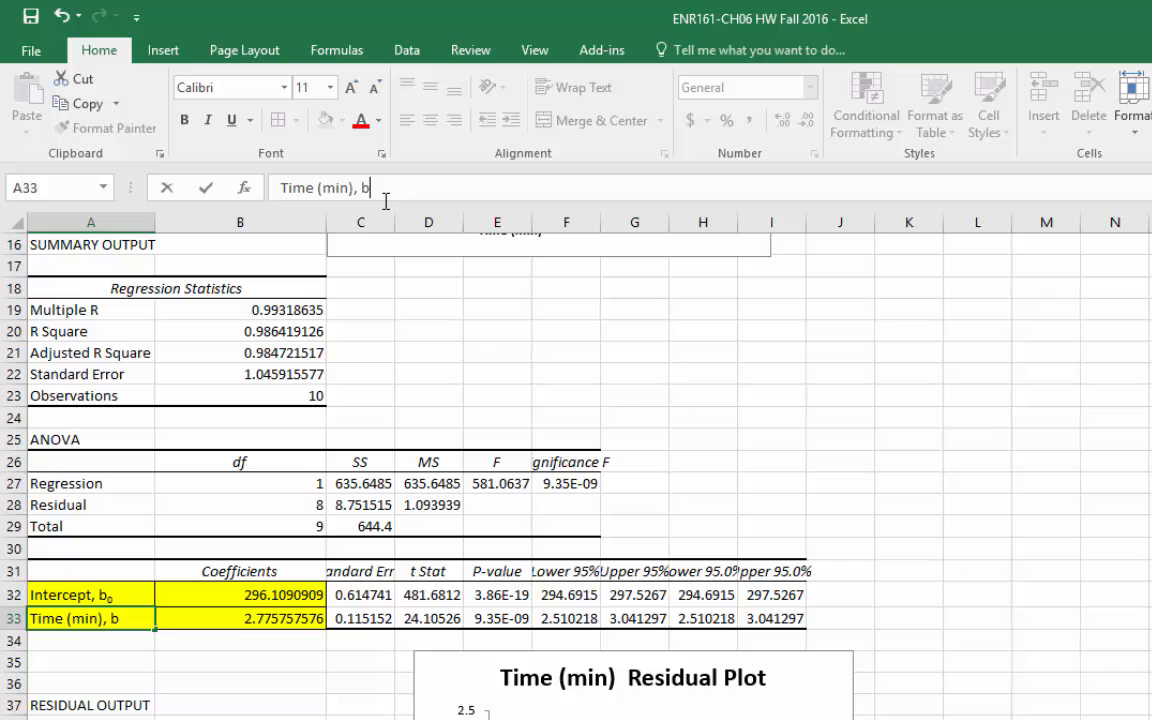
left_click_drag(379, 188, 373, 186)
left_click(383, 153)
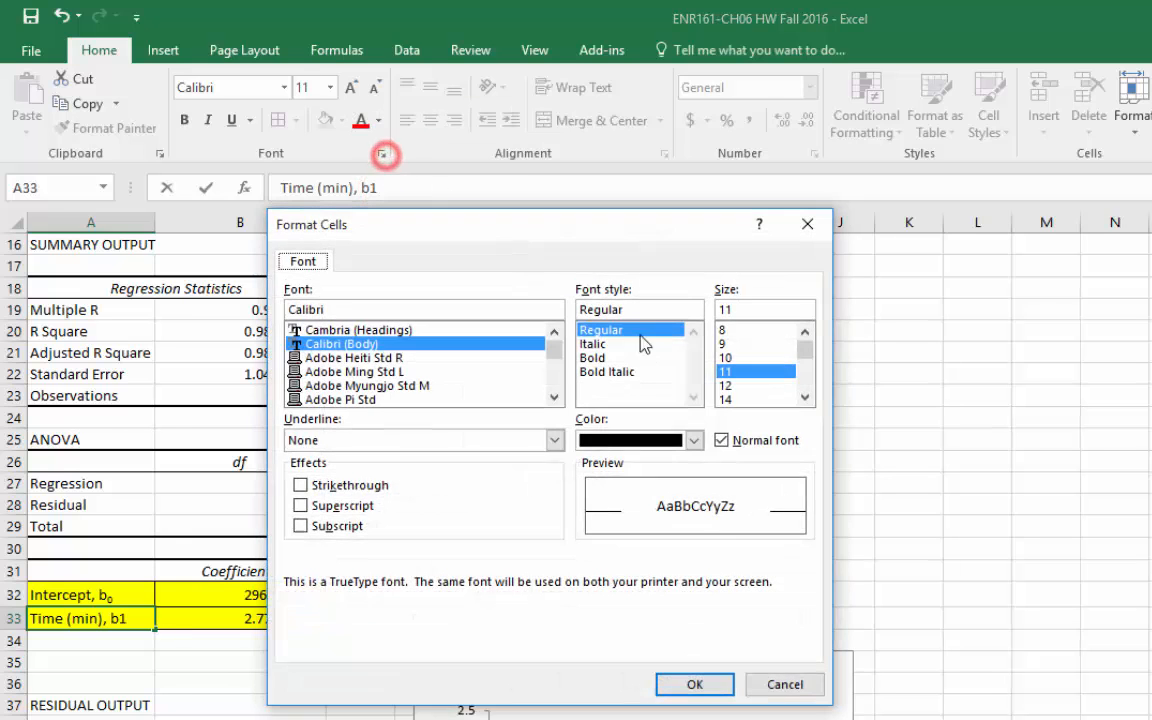
left_click(300, 526)
left_click(694, 684)
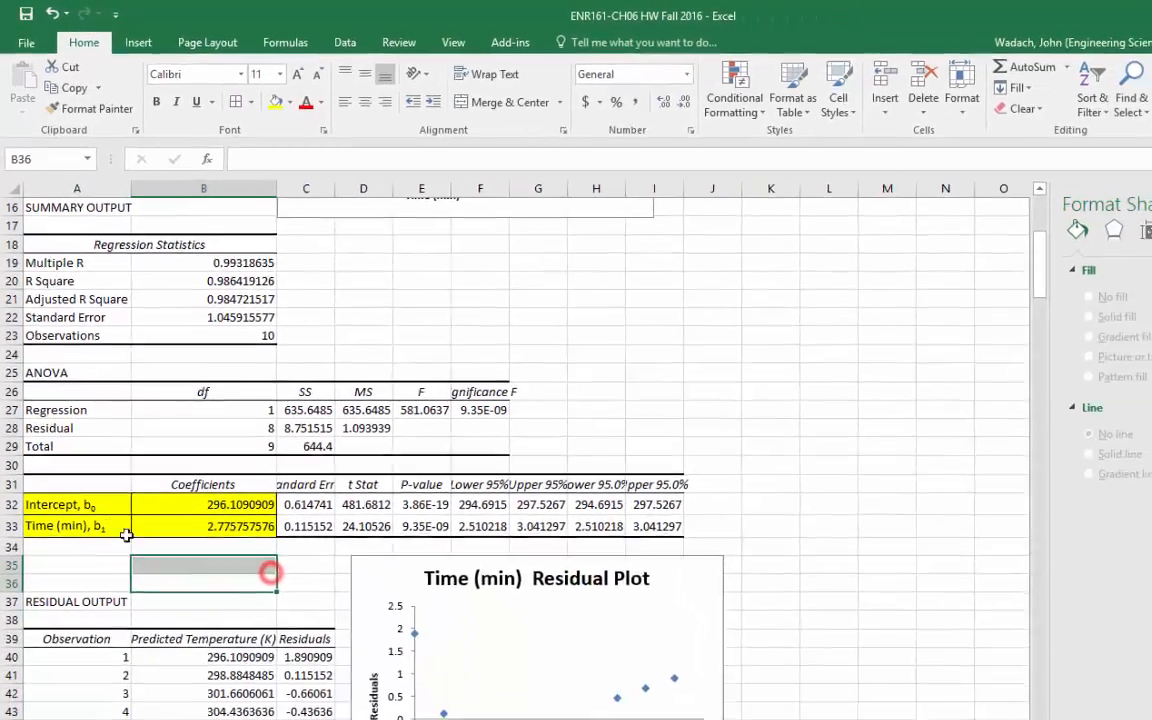
left_click(86, 594)
left_click_drag(64, 443, 178, 463)
Compare with the formatted line fit plot on the Reg. Analysis sheet and view its chart type options without changing them
scroll(566, 289, "up", 5)
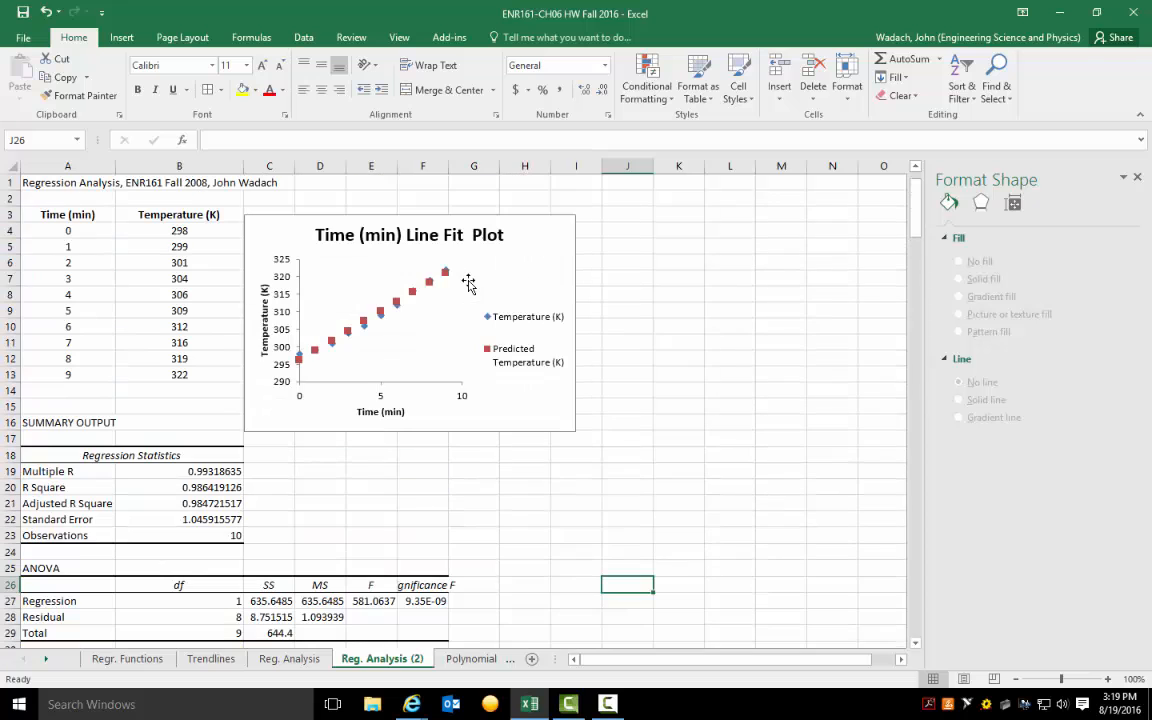
left_click(289, 658)
scroll(437, 355, "up", 2)
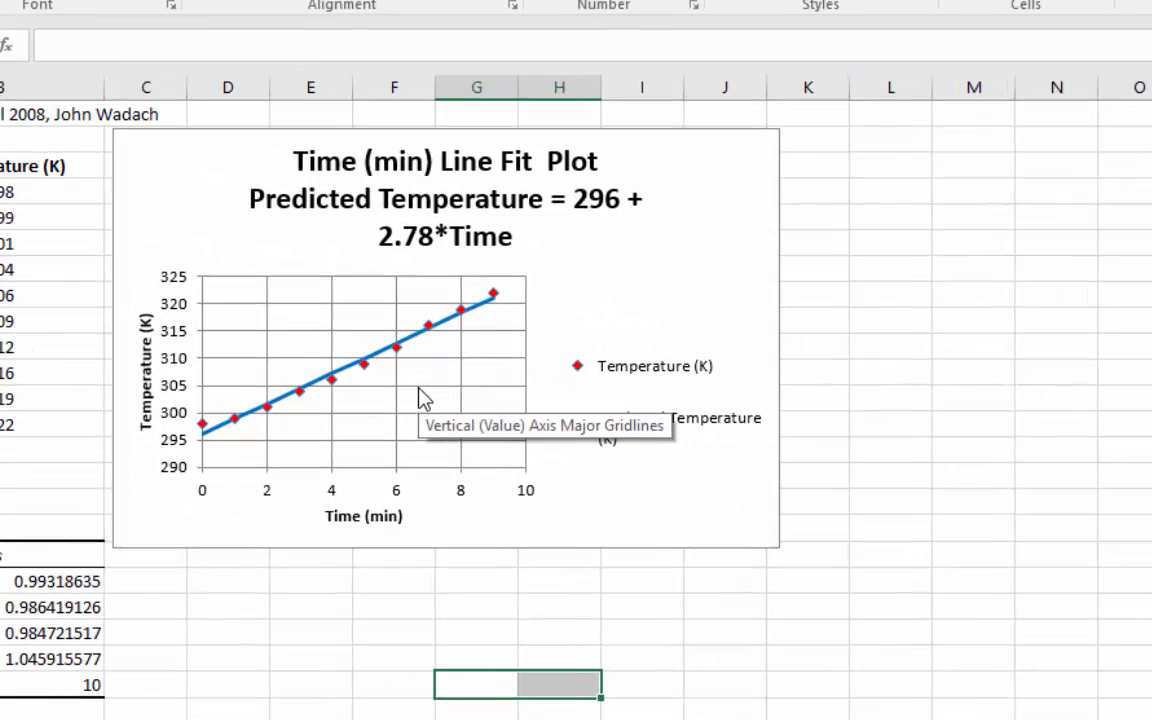
right_click(420, 395)
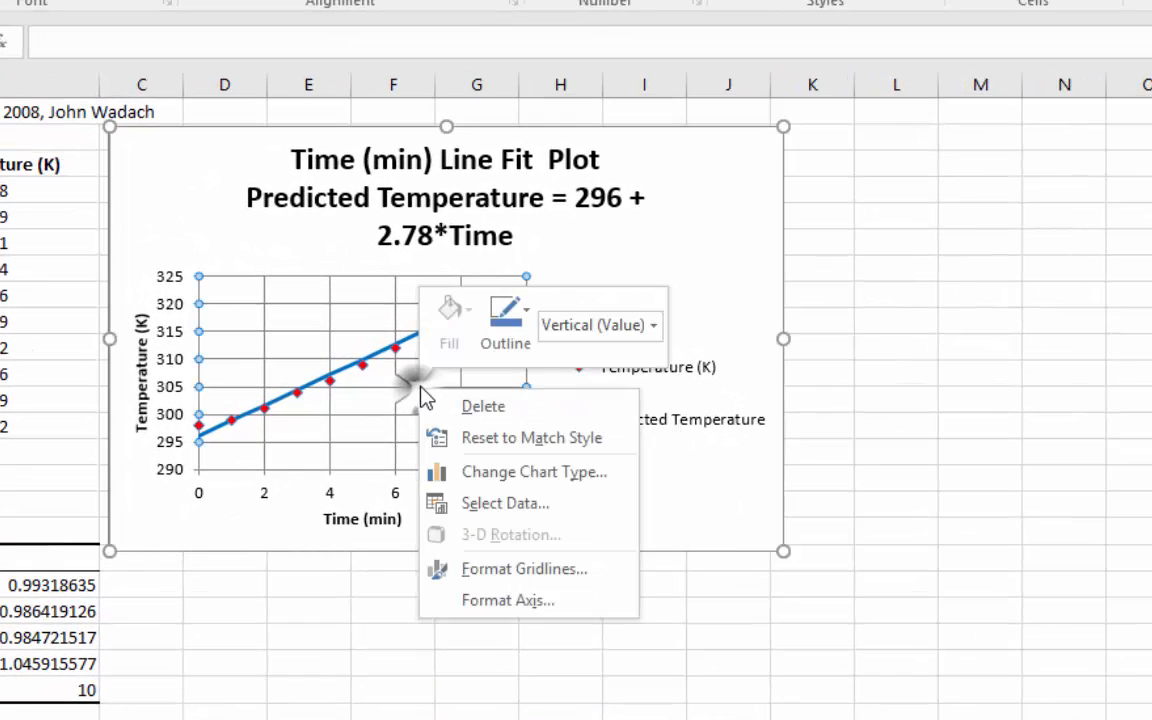
left_click(511, 477)
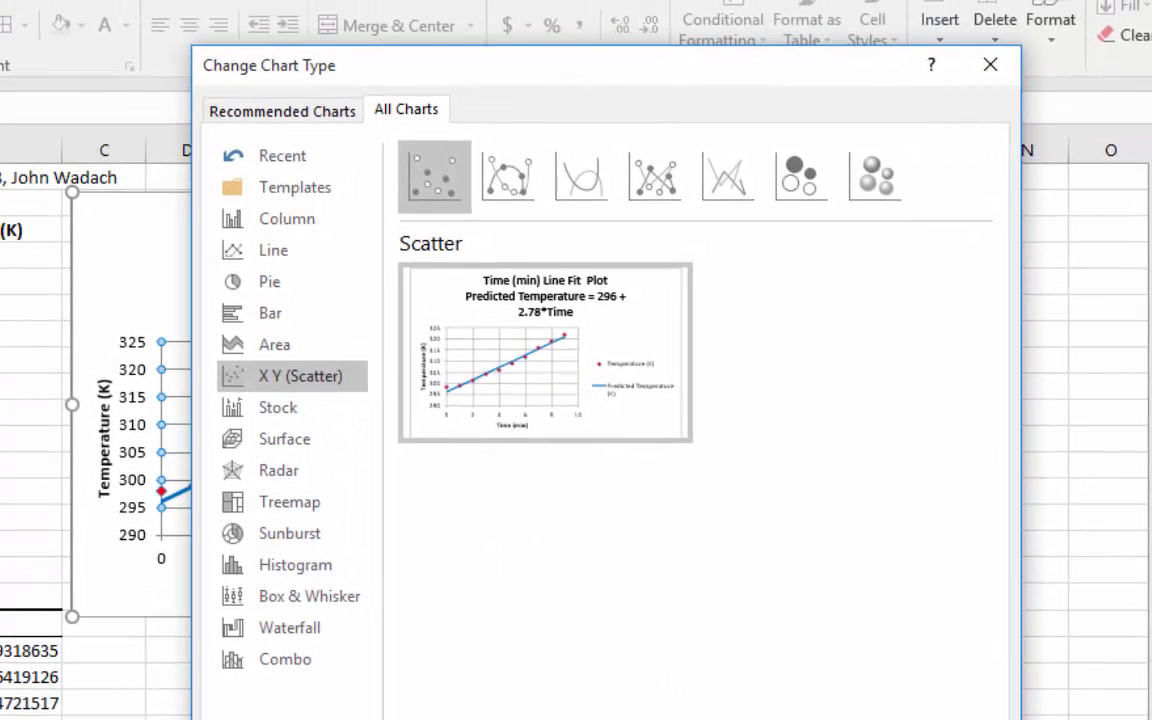
key("Escape")
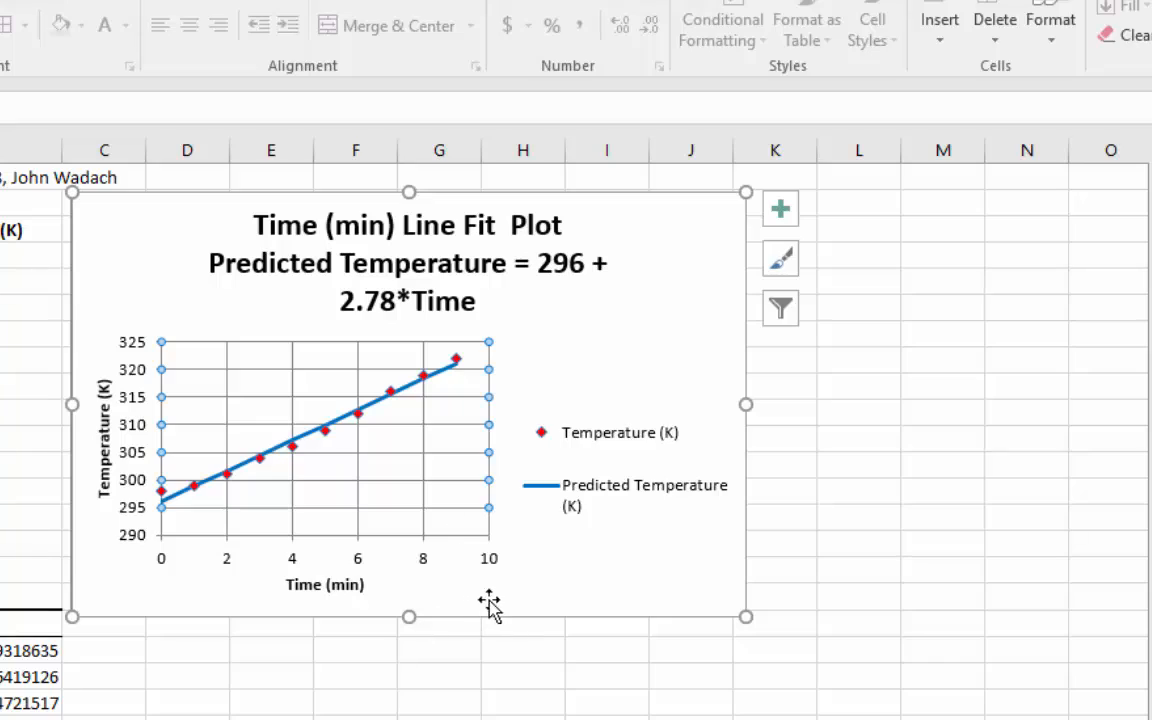
double_click(549, 597)
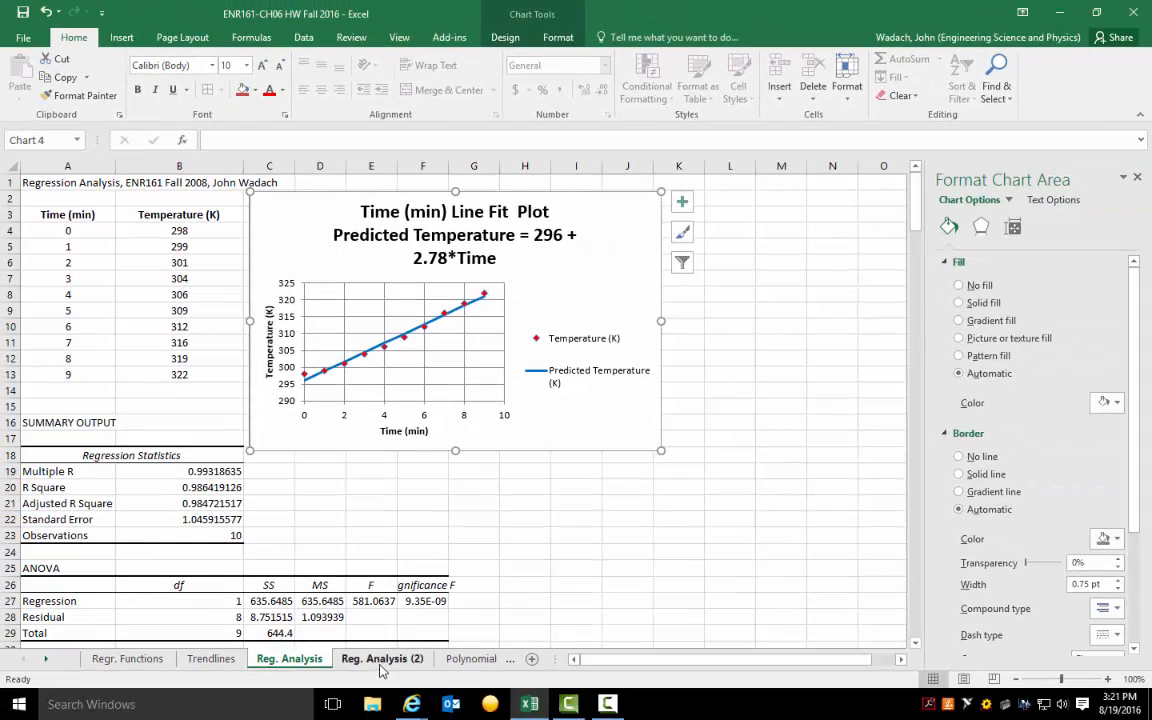
View the chart type options of the line fit plot on the Reg. Analysis (2) sheet without changing them
left_click(382, 659)
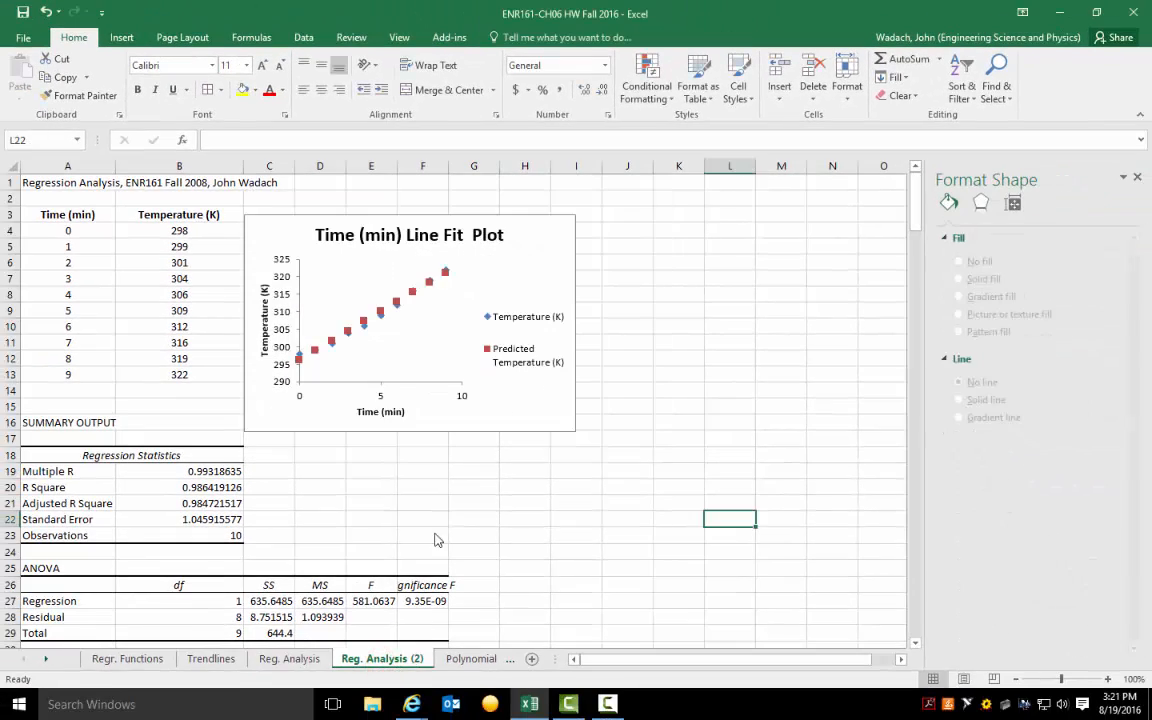
right_click(408, 334)
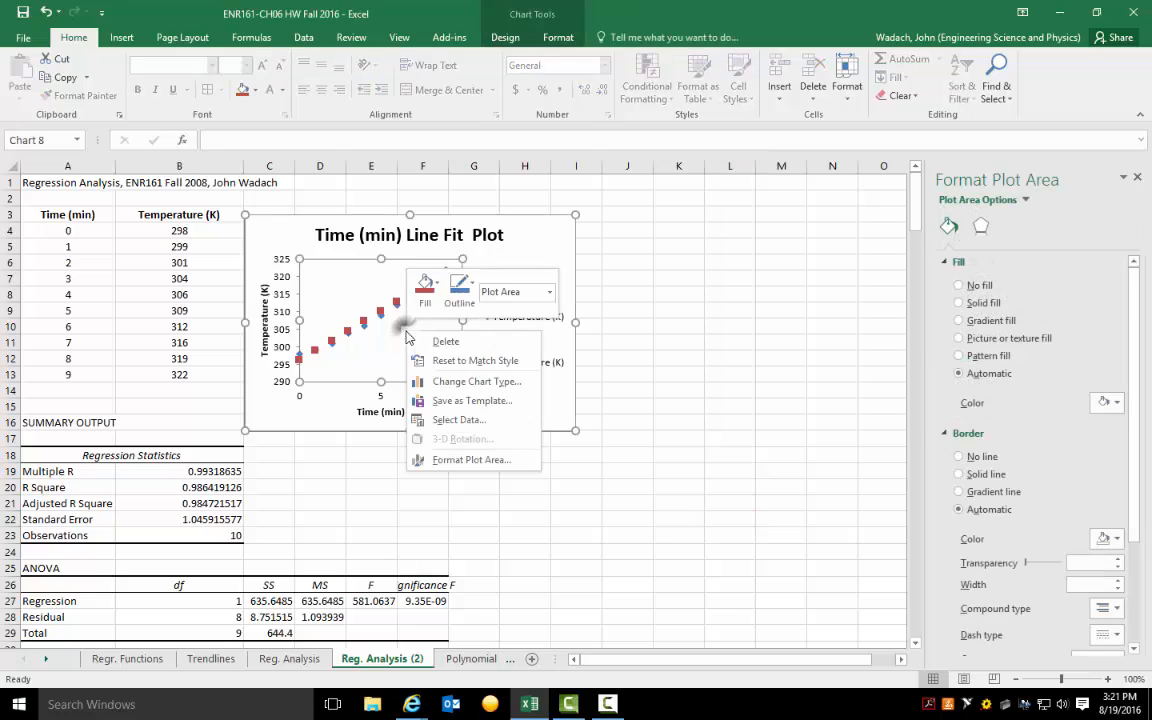
left_click(454, 383)
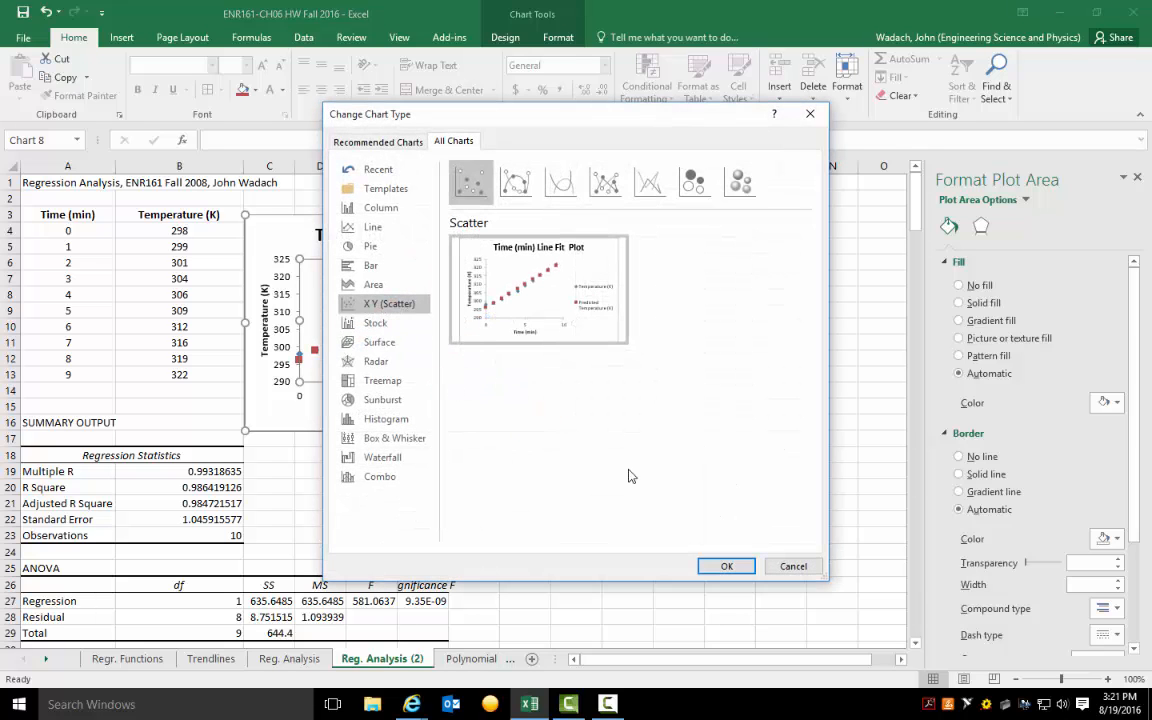
left_click(794, 566)
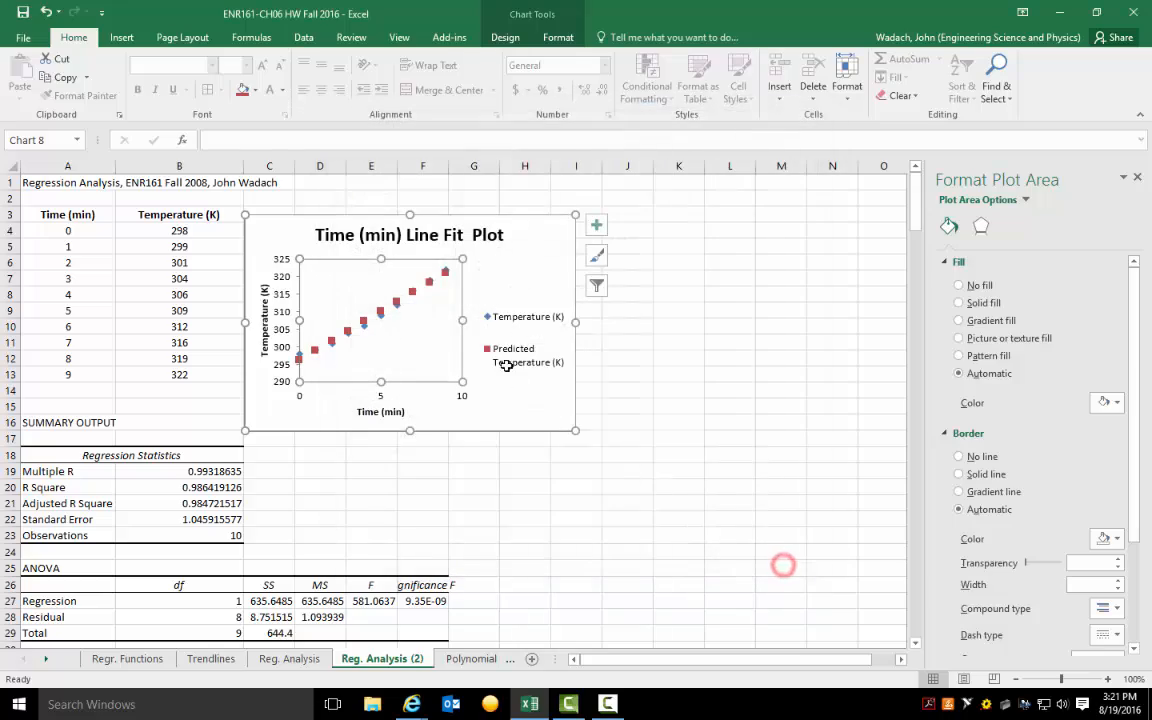
Change the line fit plot's title to "Time (min) Scatter Plot"
left_click(420, 238)
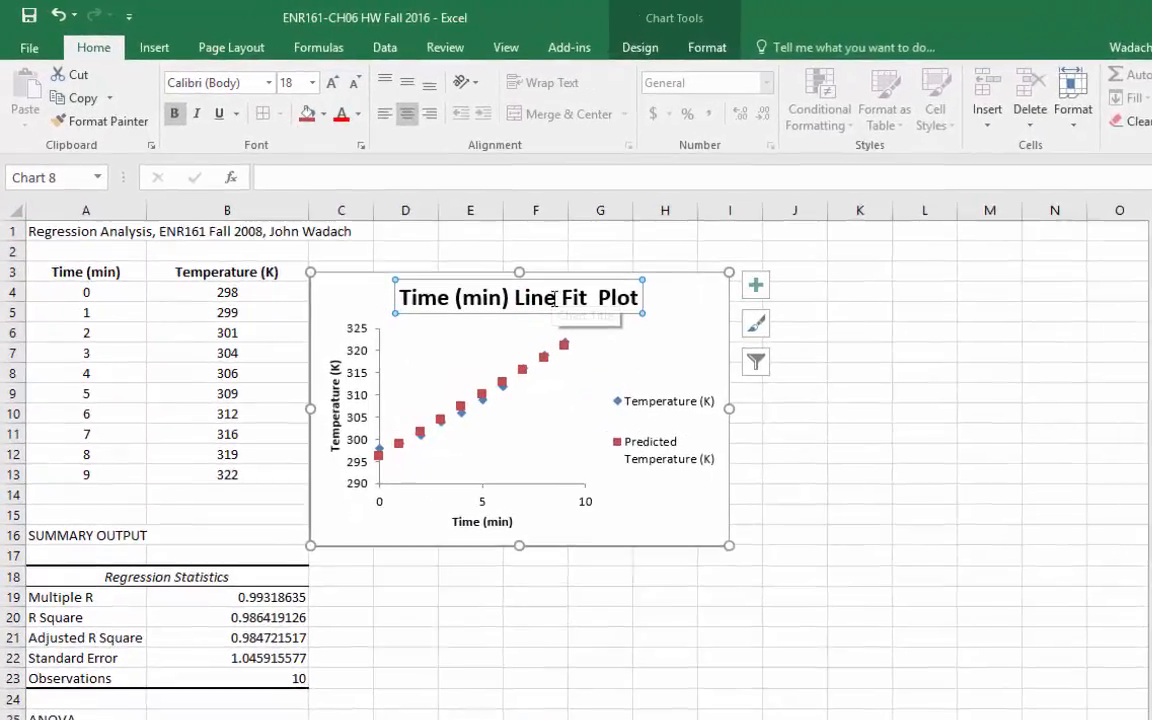
left_click_drag(554, 298, 534, 298)
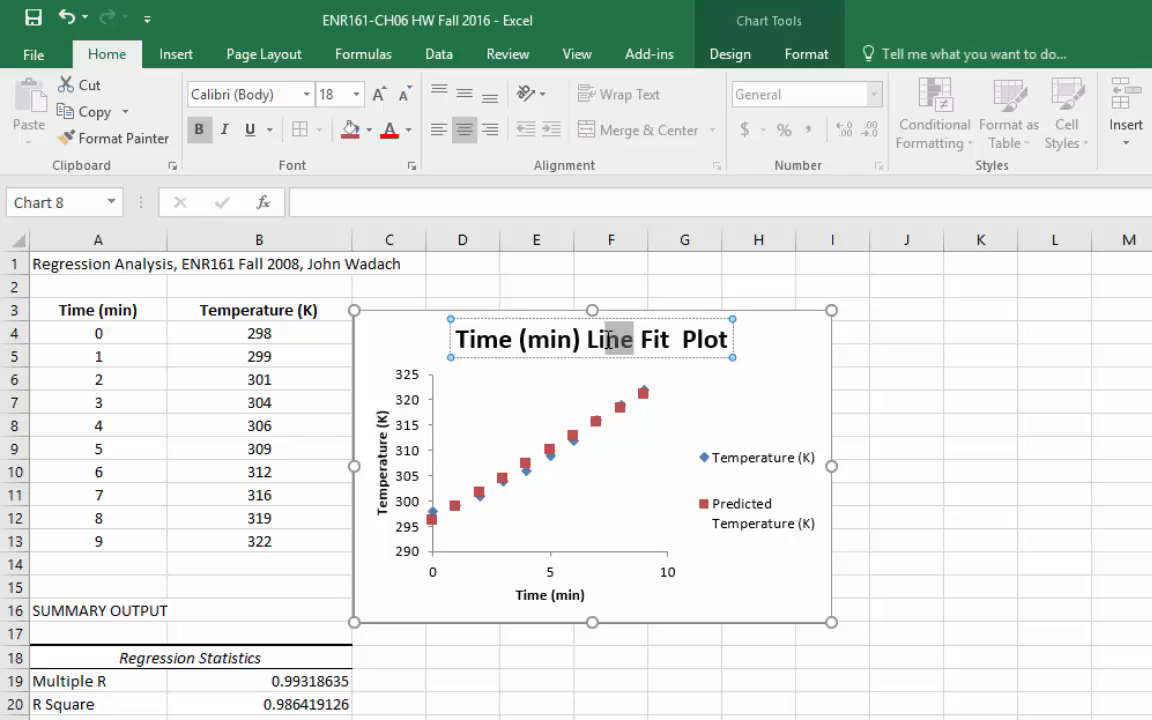
left_click_drag(672, 340, 587, 340)
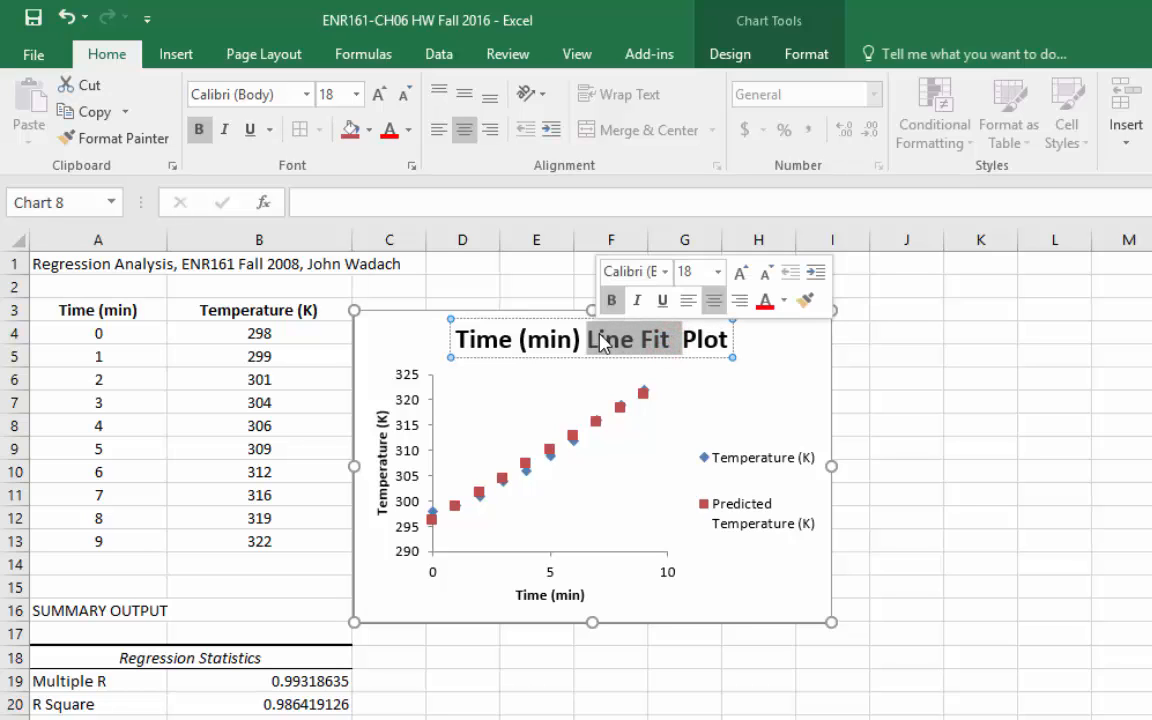
type("Scatter")
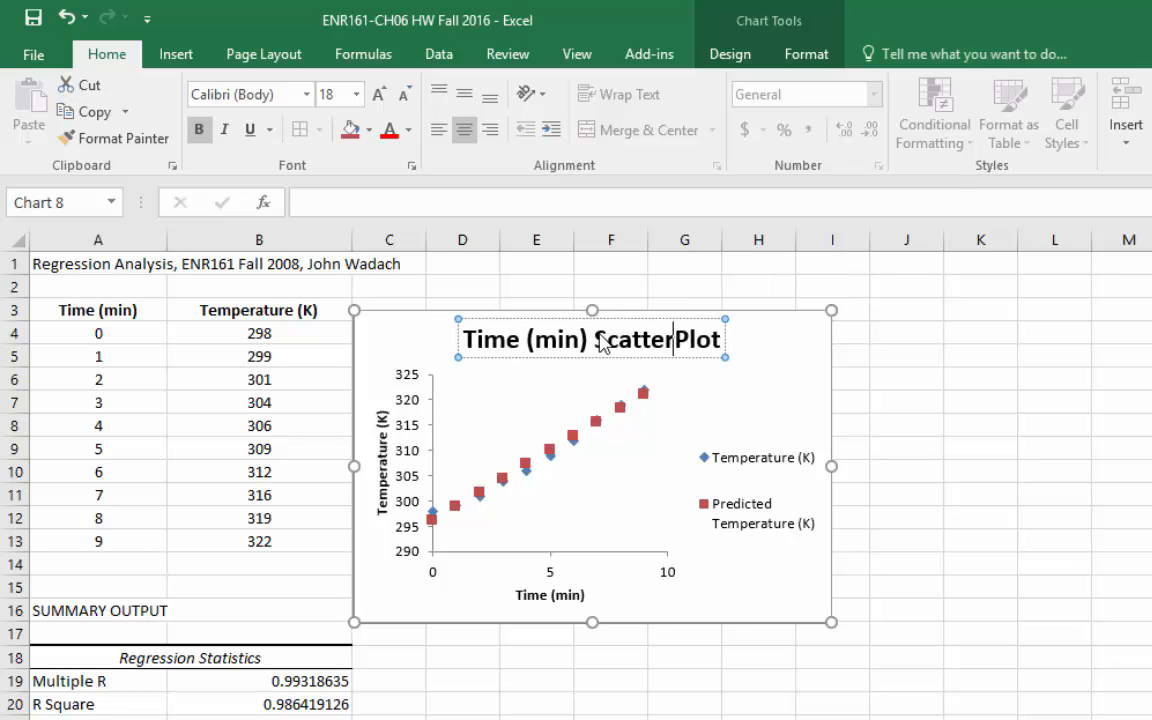
left_click(733, 577)
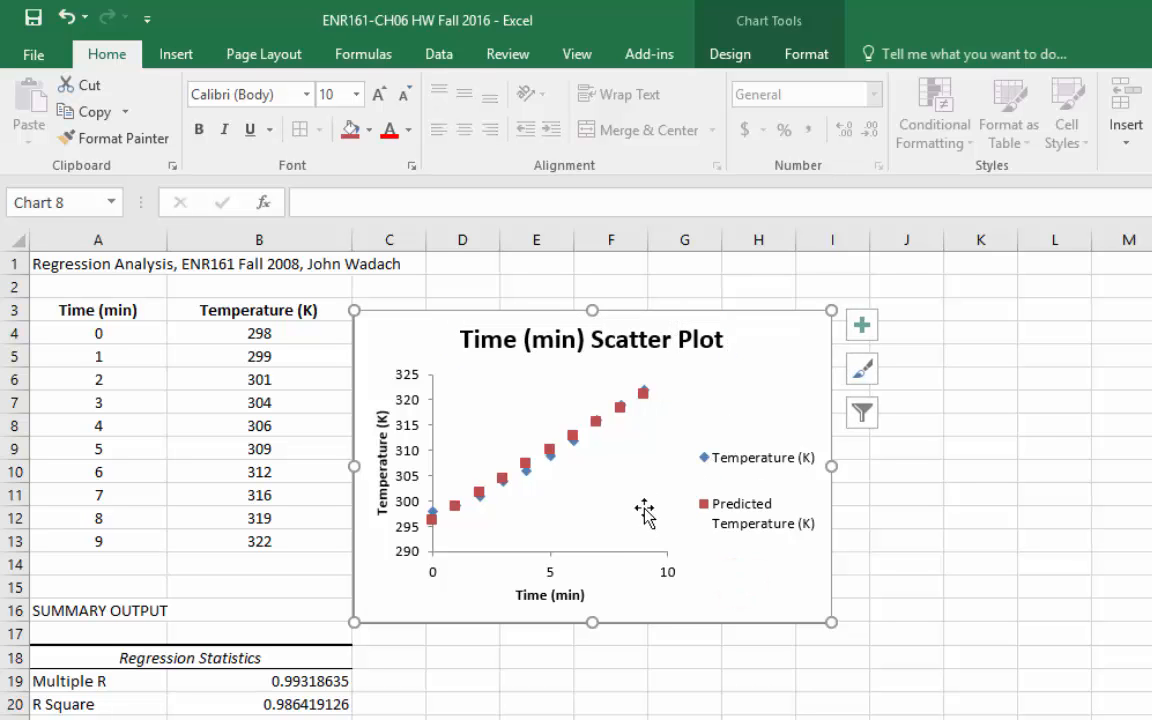
View the chart type options of the Time (min) Residual Plot without changing them
scroll(648, 514, "down", 6)
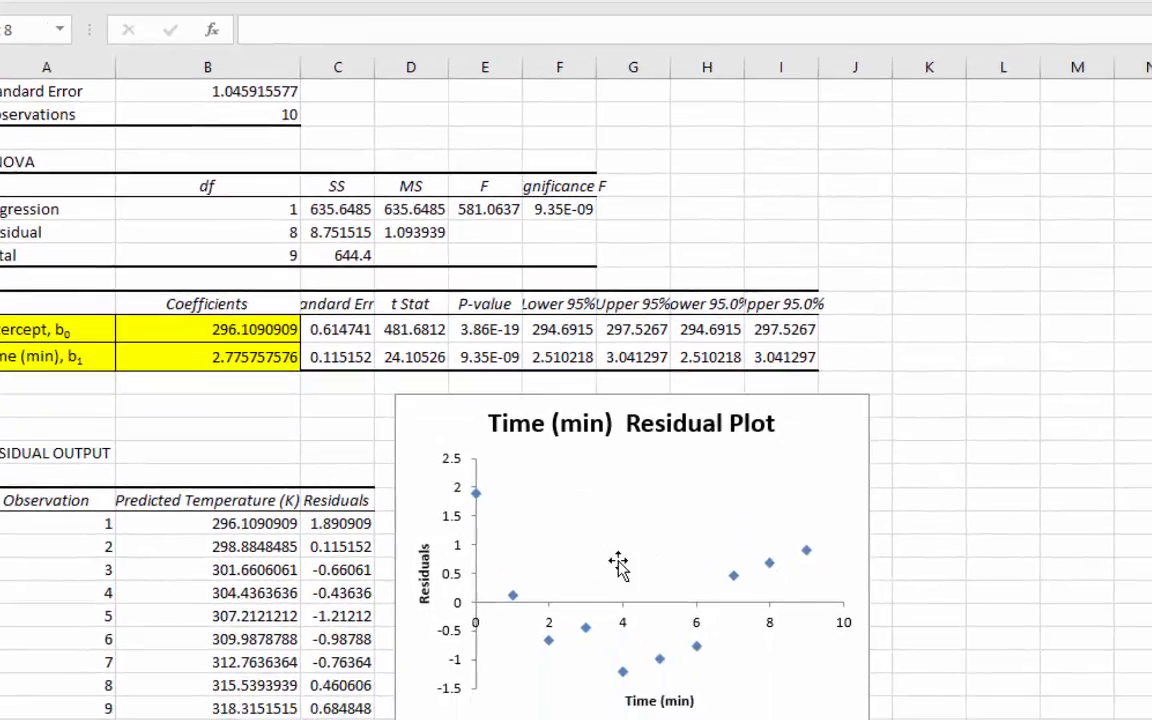
left_click(668, 719)
right_click(599, 495)
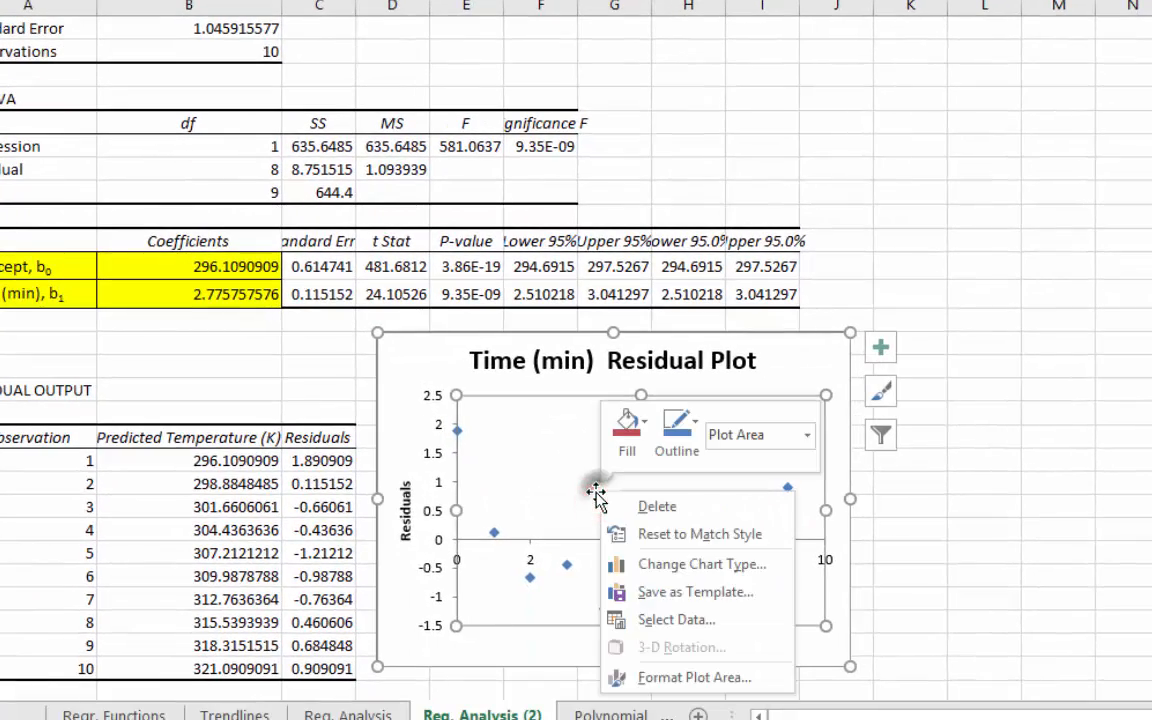
left_click(679, 566)
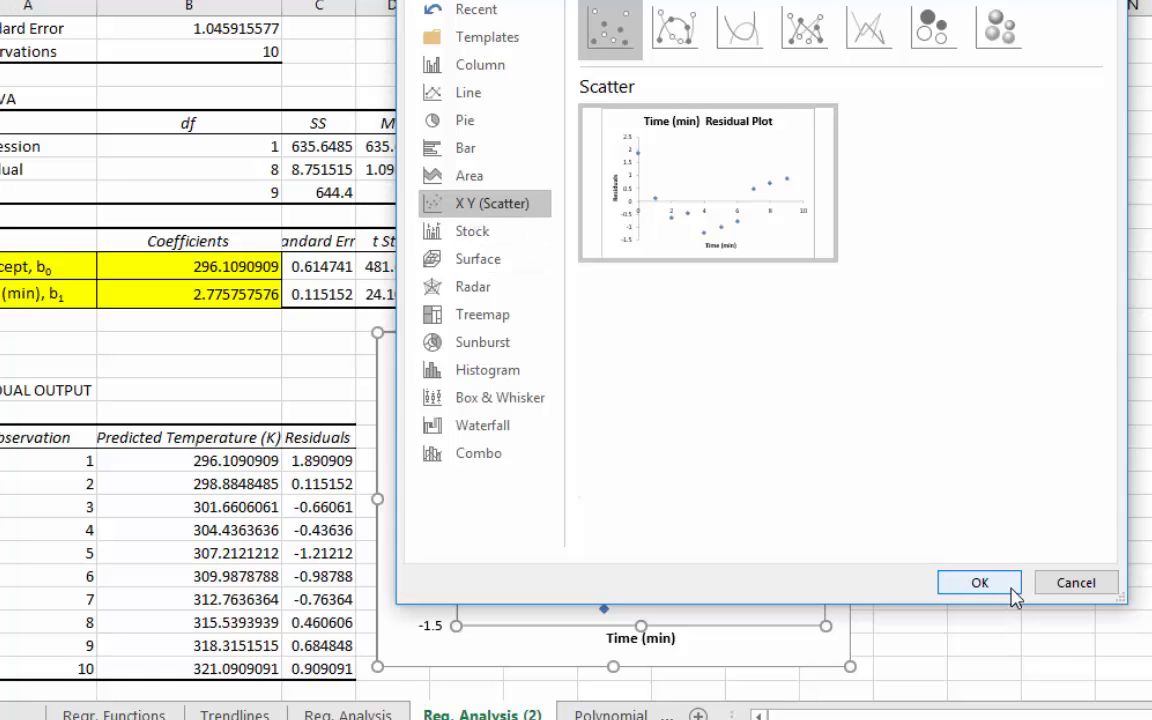
left_click(1078, 587)
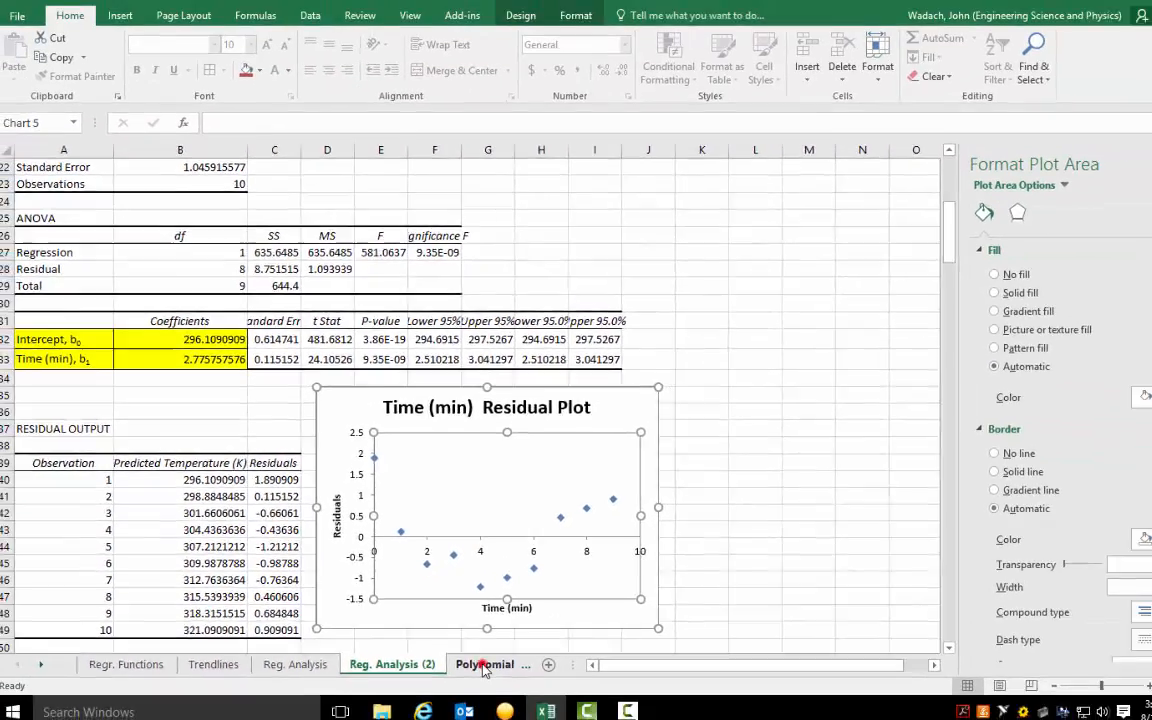
On the Polynomial Reg. sheet, widen column A to fit its labels and review the coefficient cells A32:B34
left_click(610, 714)
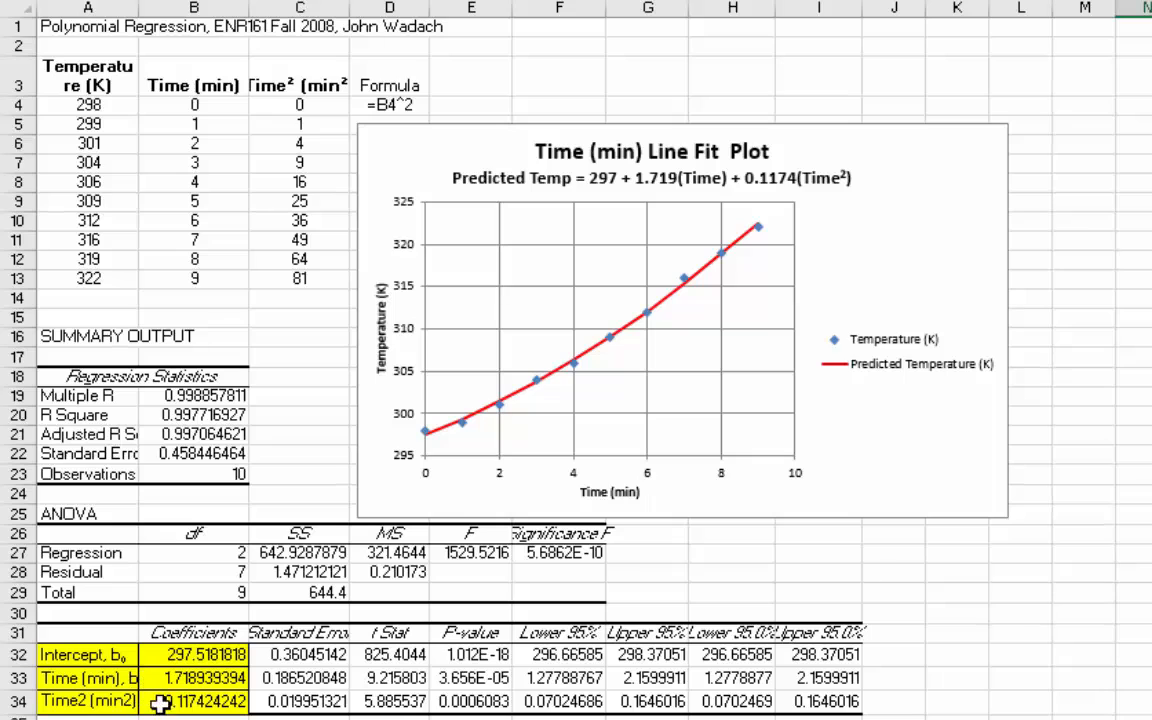
left_click_drag(138, 10, 167, 10)
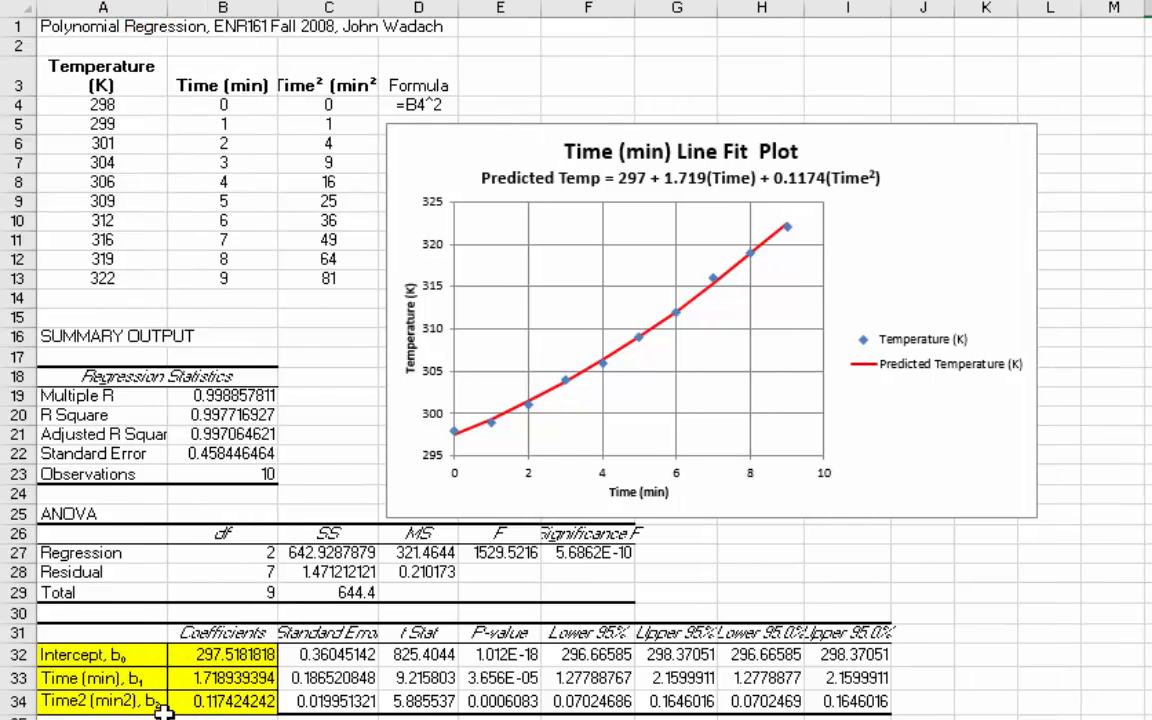
left_click_drag(88, 655, 243, 705)
left_click(300, 717)
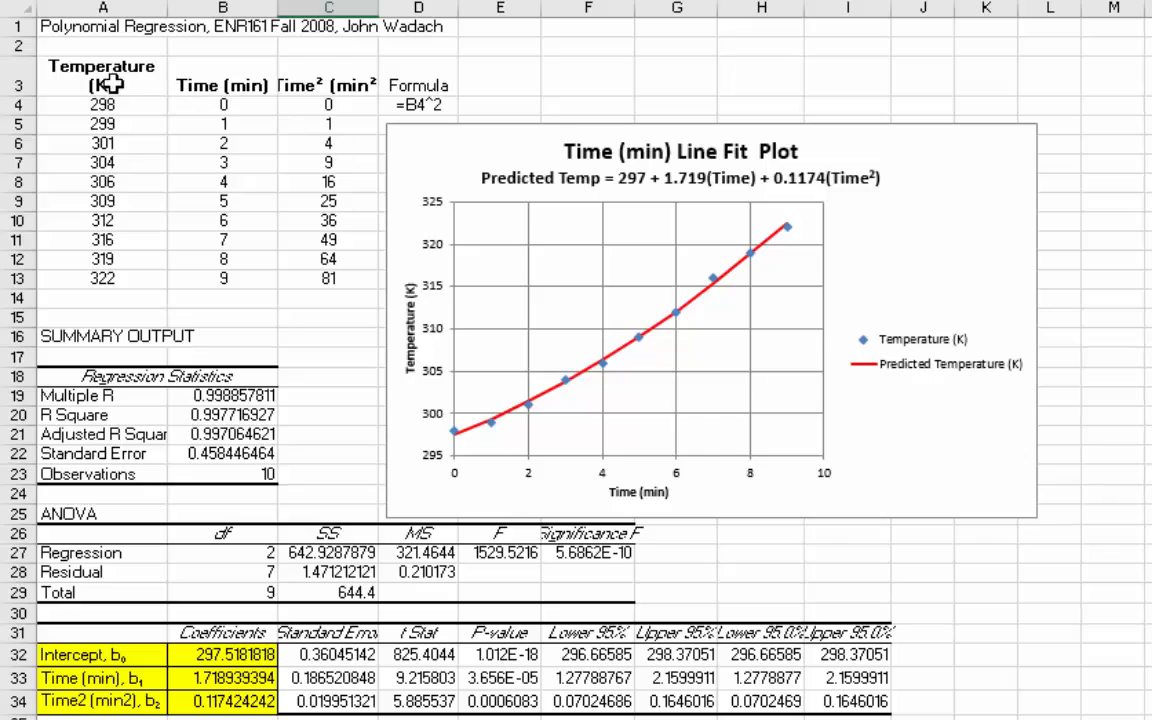
Review the temperature and time data and the squared-time formula in C4, and widen column C to fit its header
left_click_drag(111, 85, 216, 279)
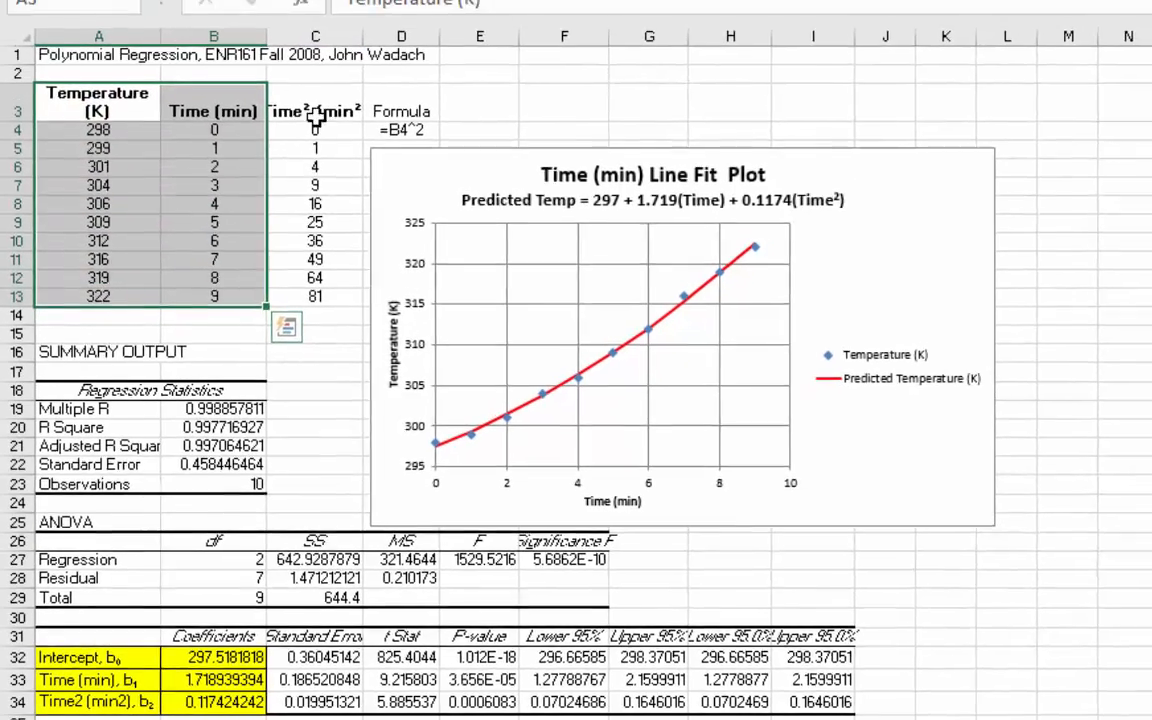
left_click(326, 85)
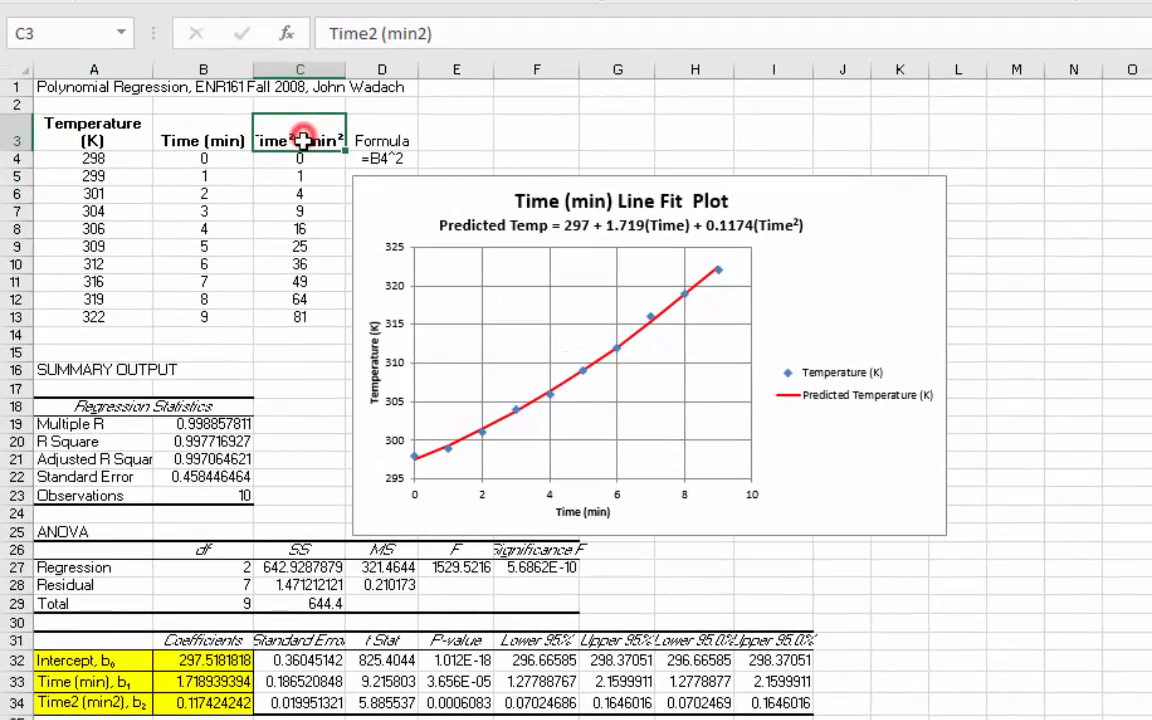
left_click_drag(301, 139, 311, 320)
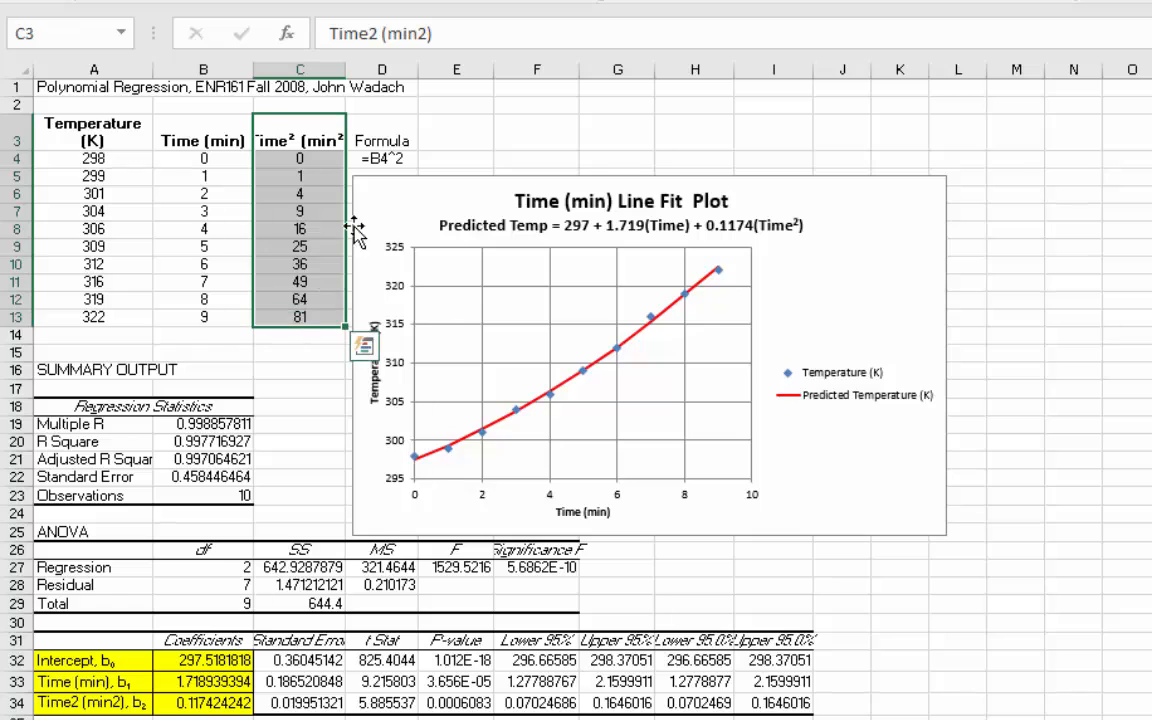
left_click(301, 160)
left_click(357, 33)
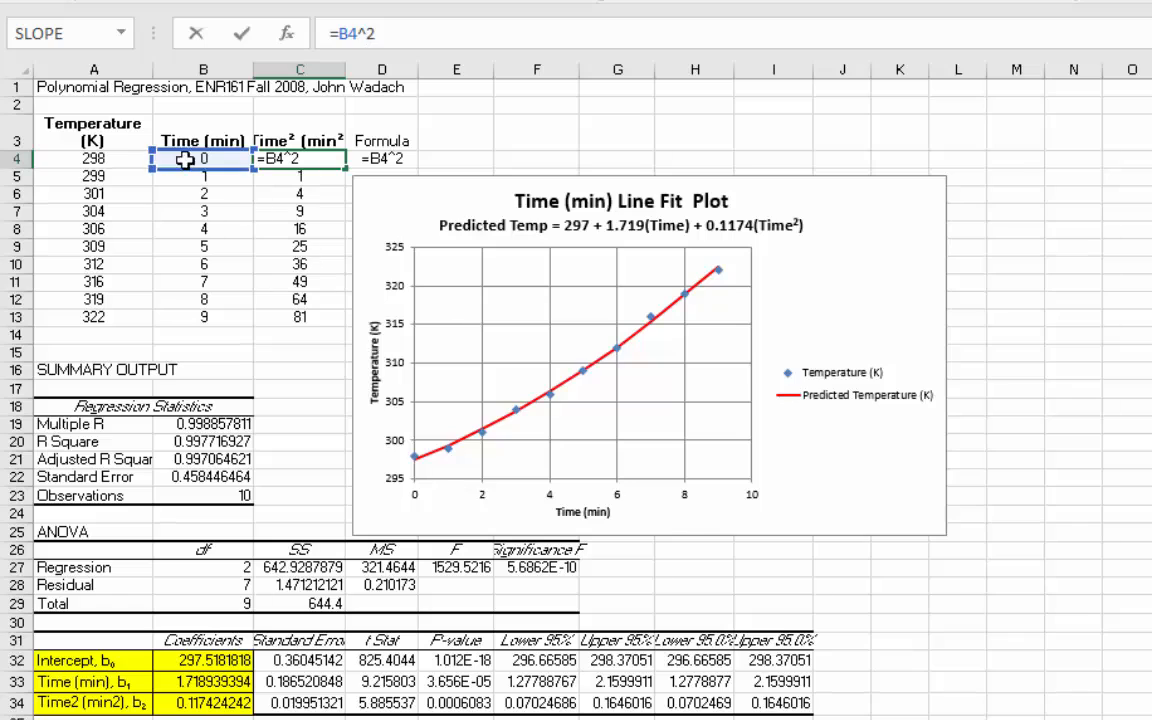
left_click(241, 33)
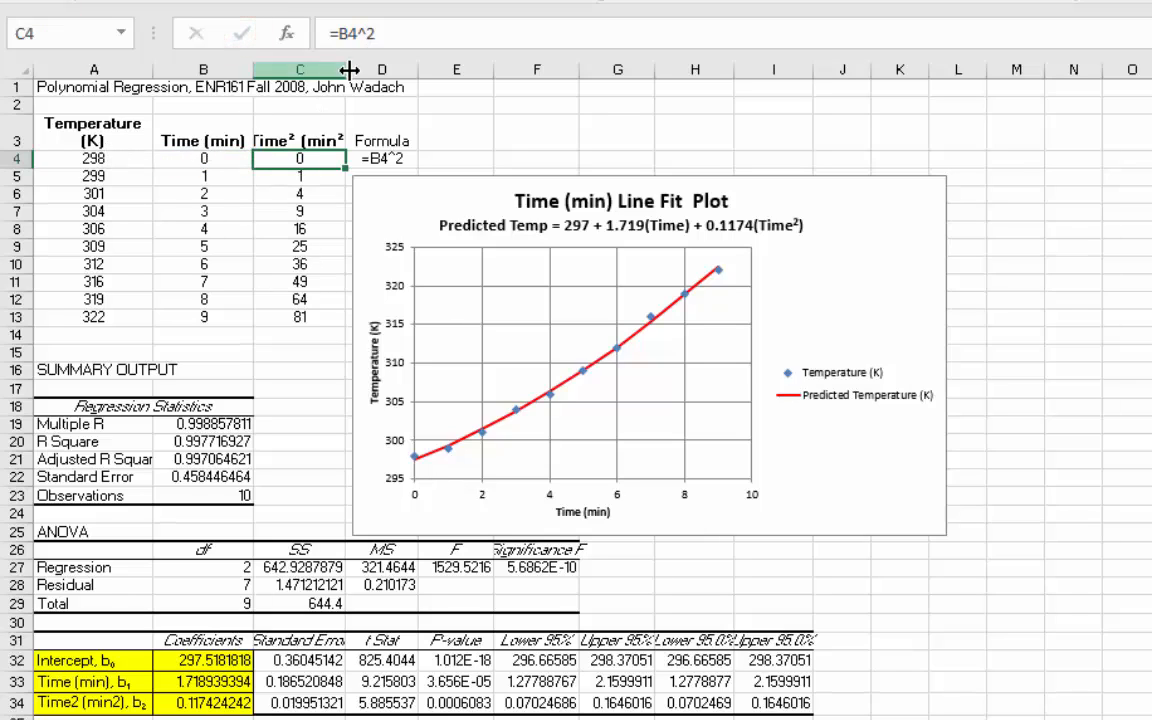
left_click_drag(346, 69, 362, 77)
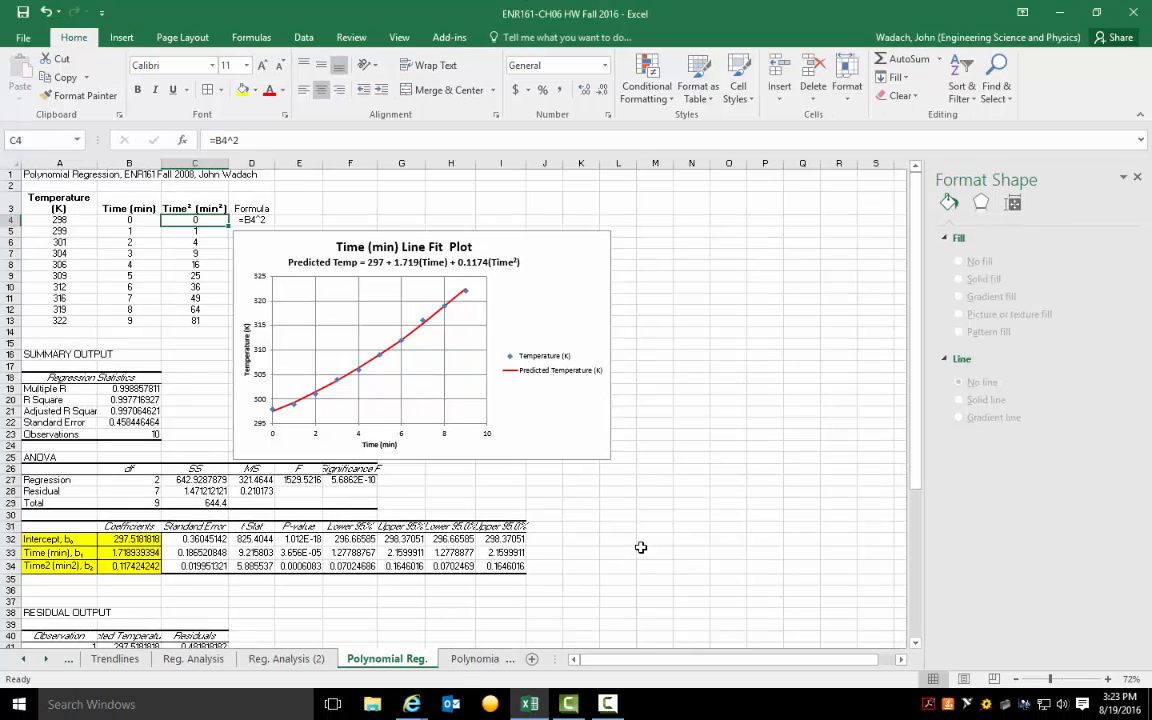
On the Polynomial Reg. (2) sheet, start the Regression analysis tool and set the Y range to $A$3:$A$13
left_click(475, 661)
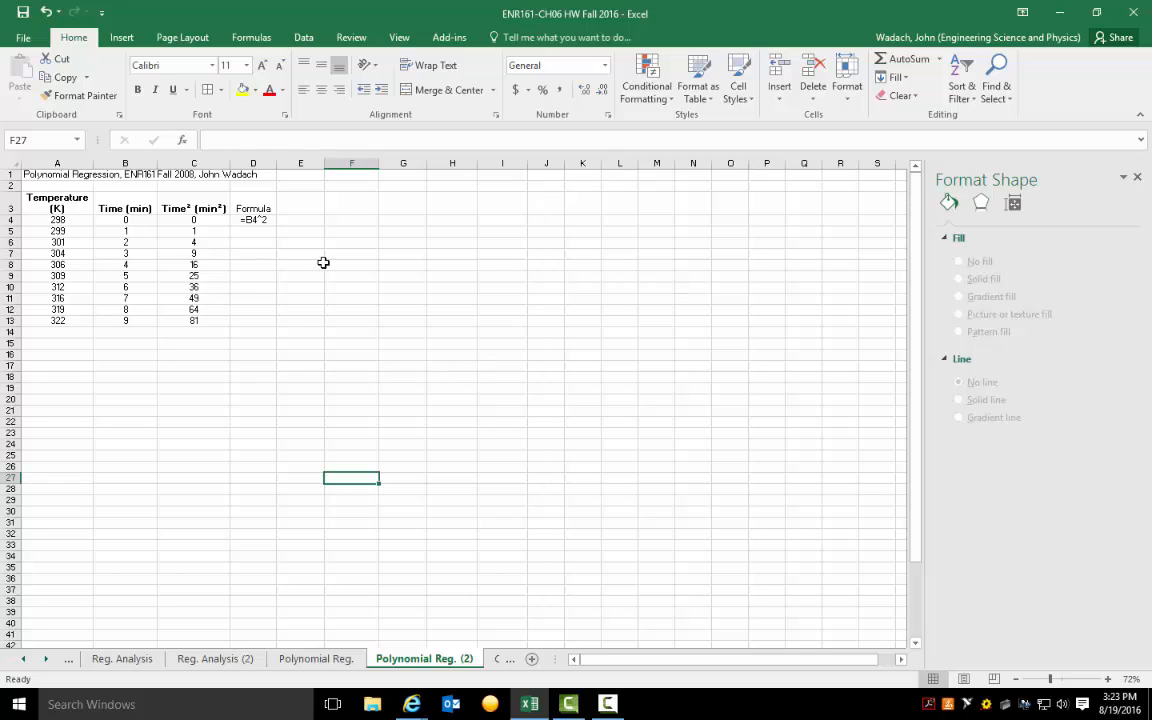
left_click(303, 37)
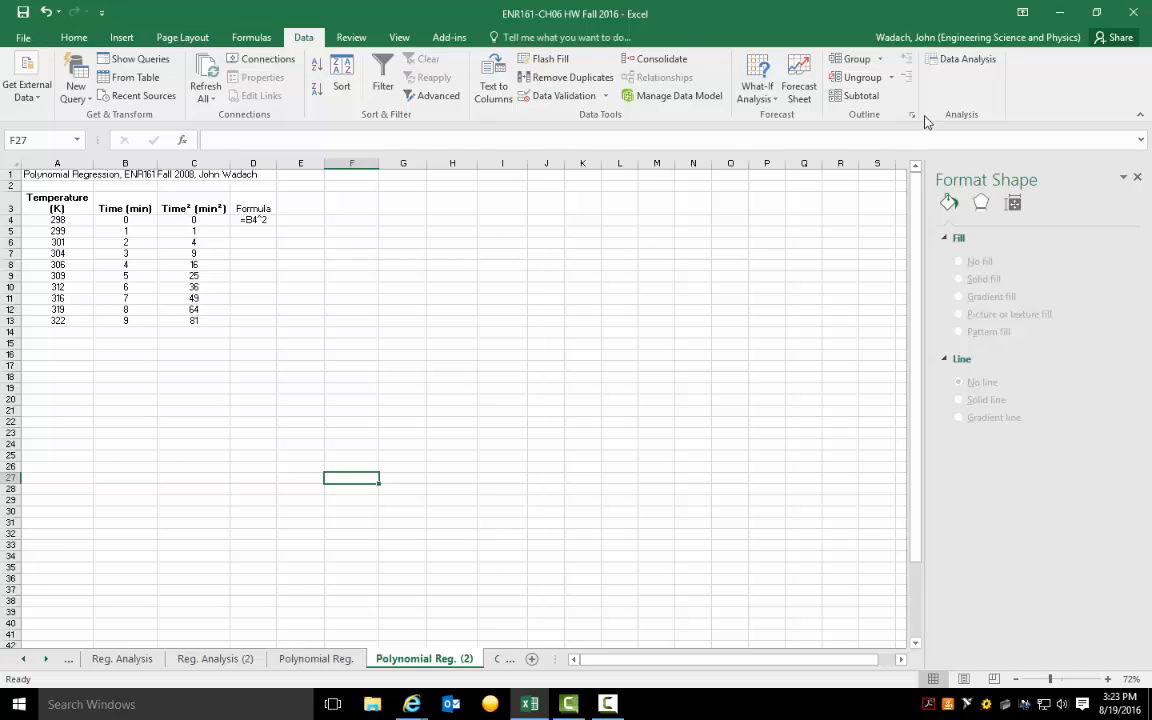
left_click(961, 59)
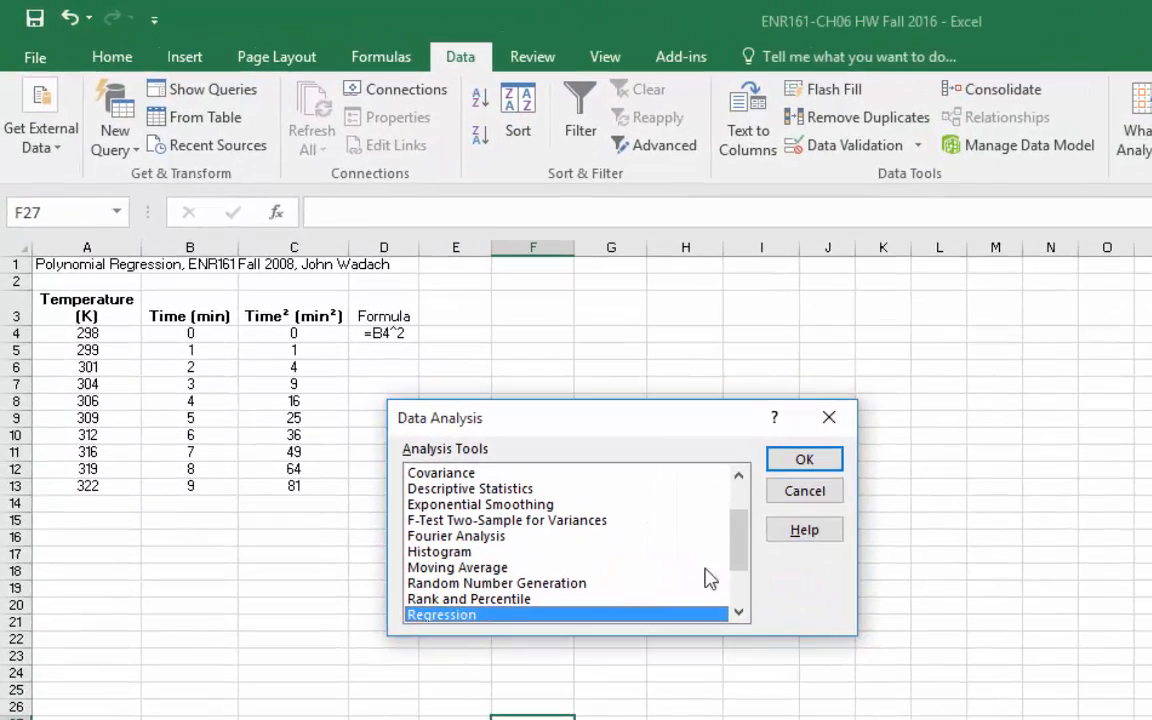
left_click(806, 460)
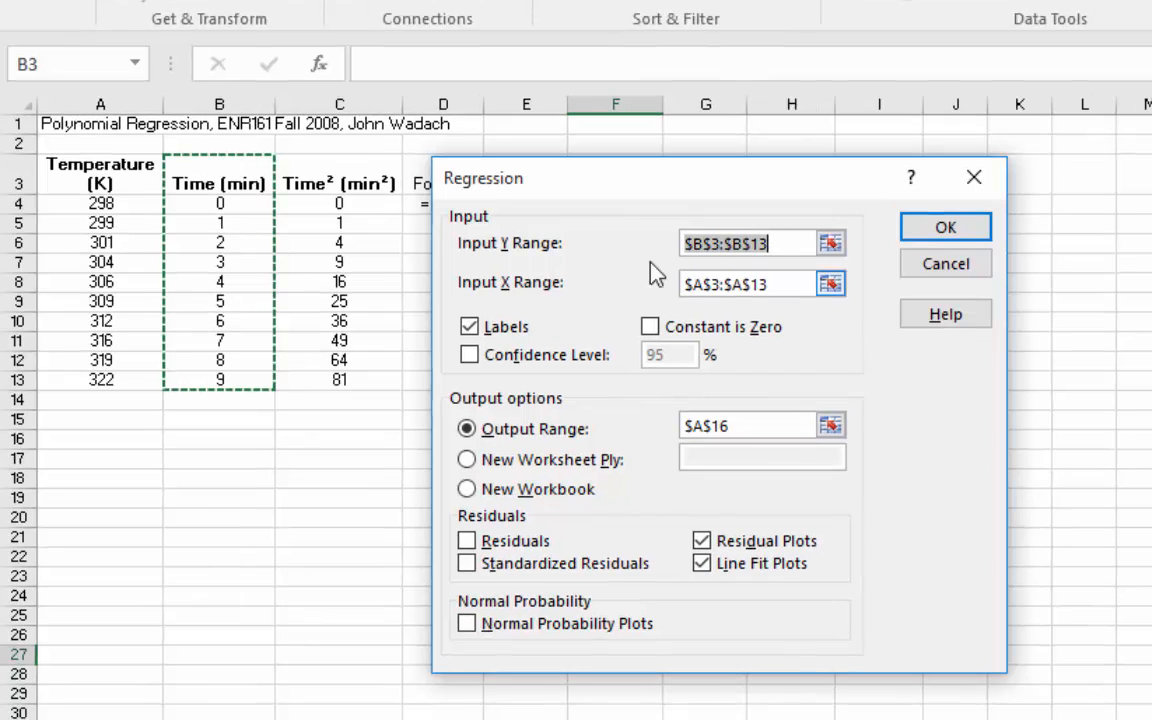
left_click_drag(786, 240, 628, 242)
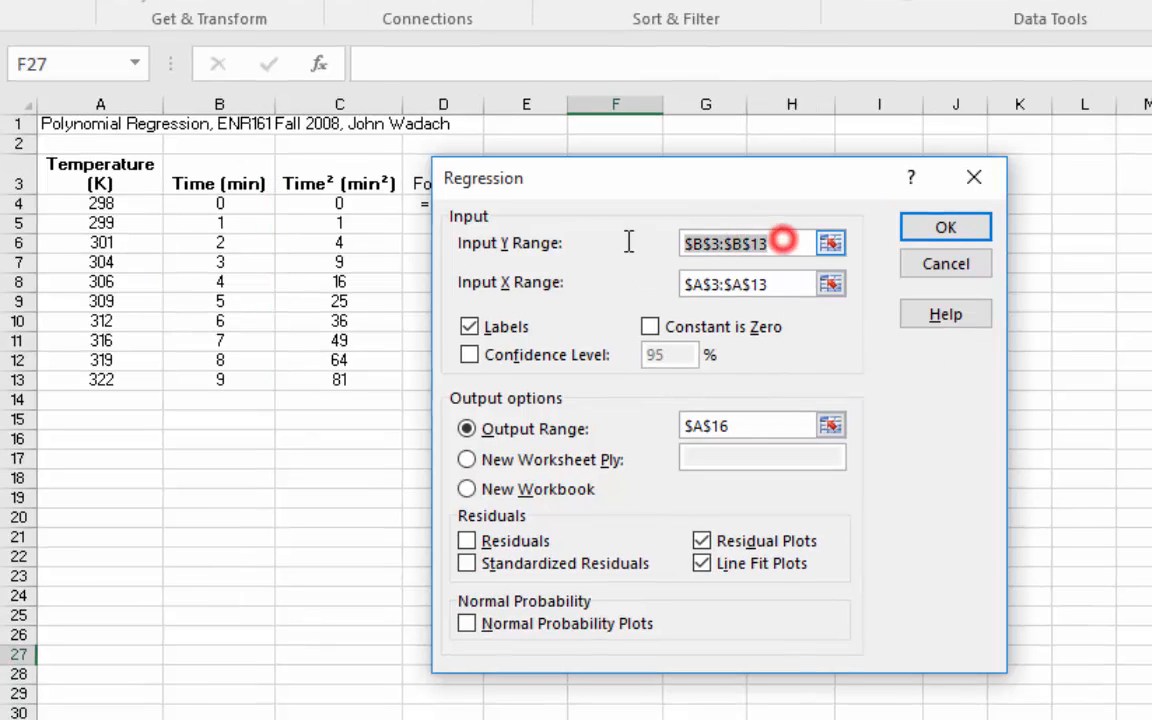
left_click(100, 172)
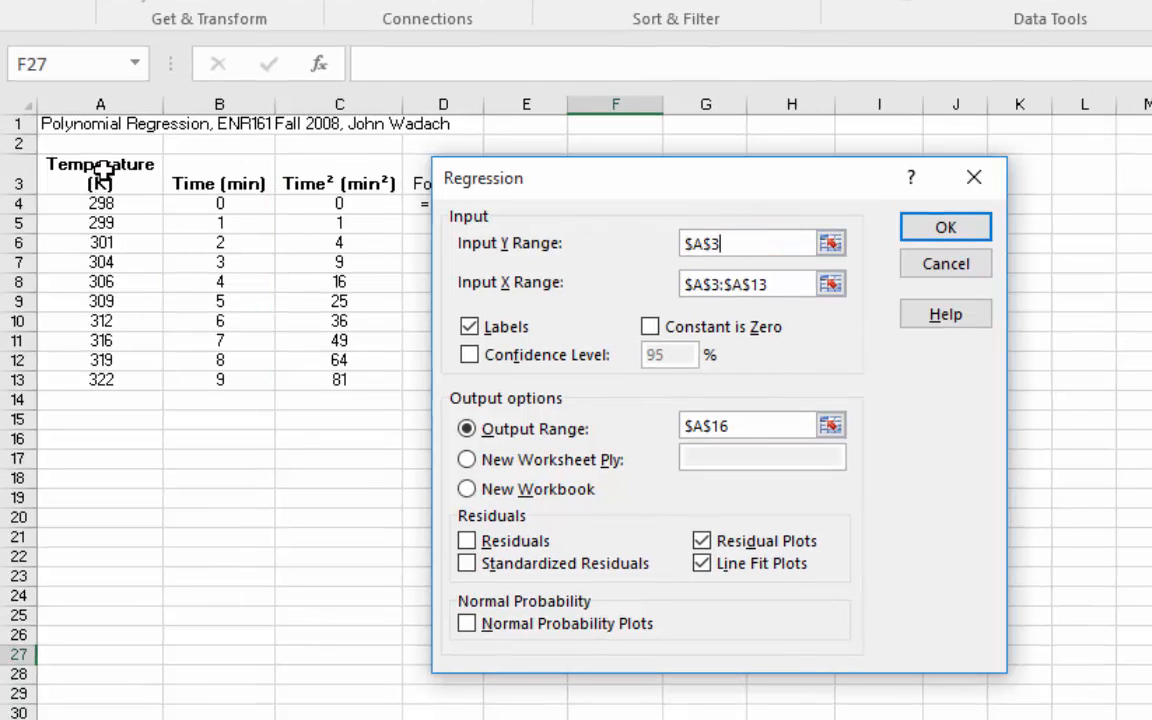
left_click_drag(100, 172, 95, 375)
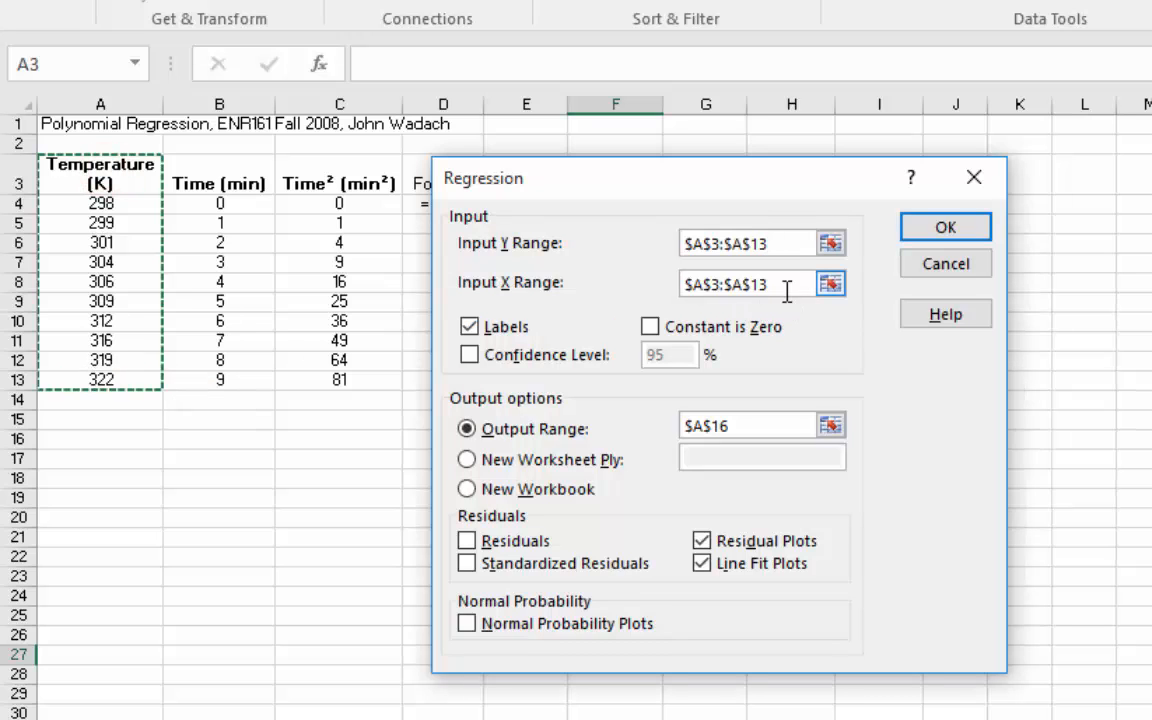
Set the X range to $B$3:$C$13 and run the regression with labels, output at $A$16, residual plots and line fit plots
left_click(825, 284)
left_click_drag(220, 172, 355, 382)
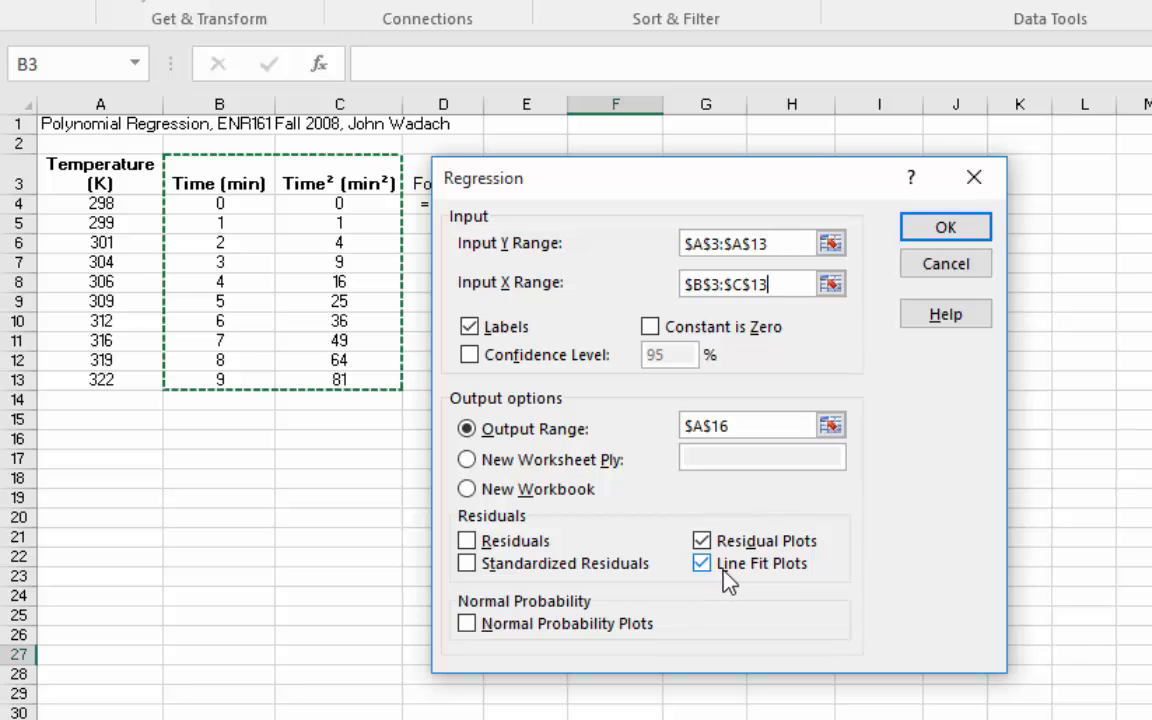
left_click(952, 234)
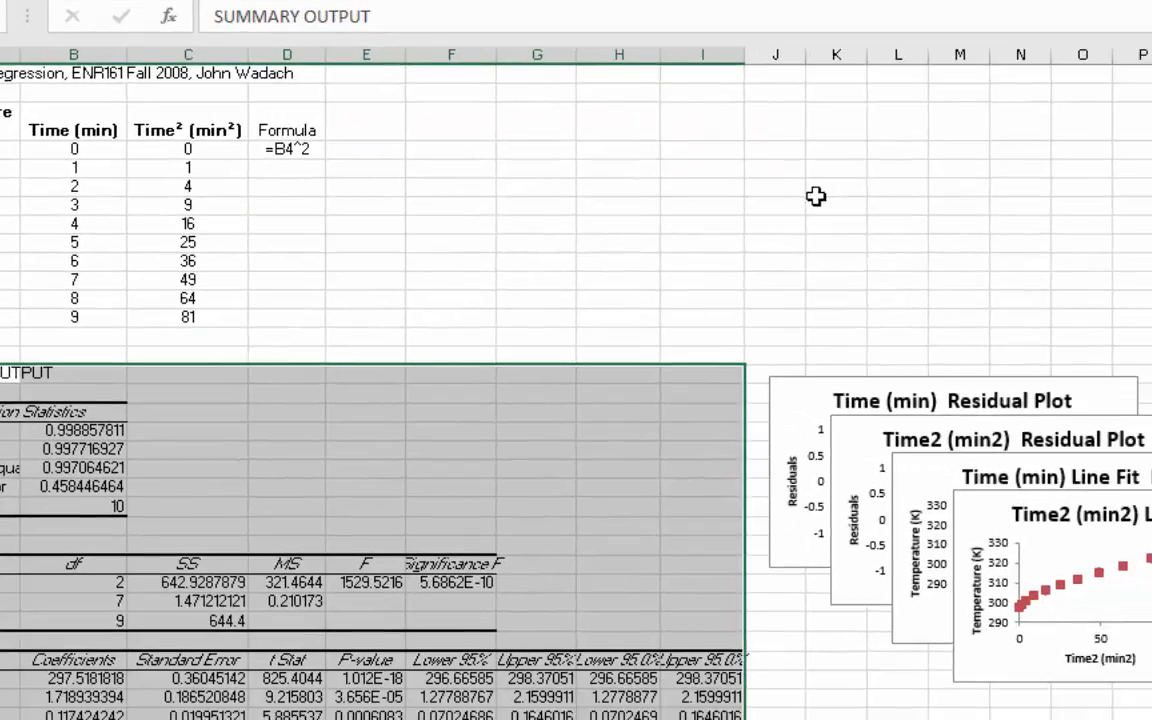
left_click(780, 198)
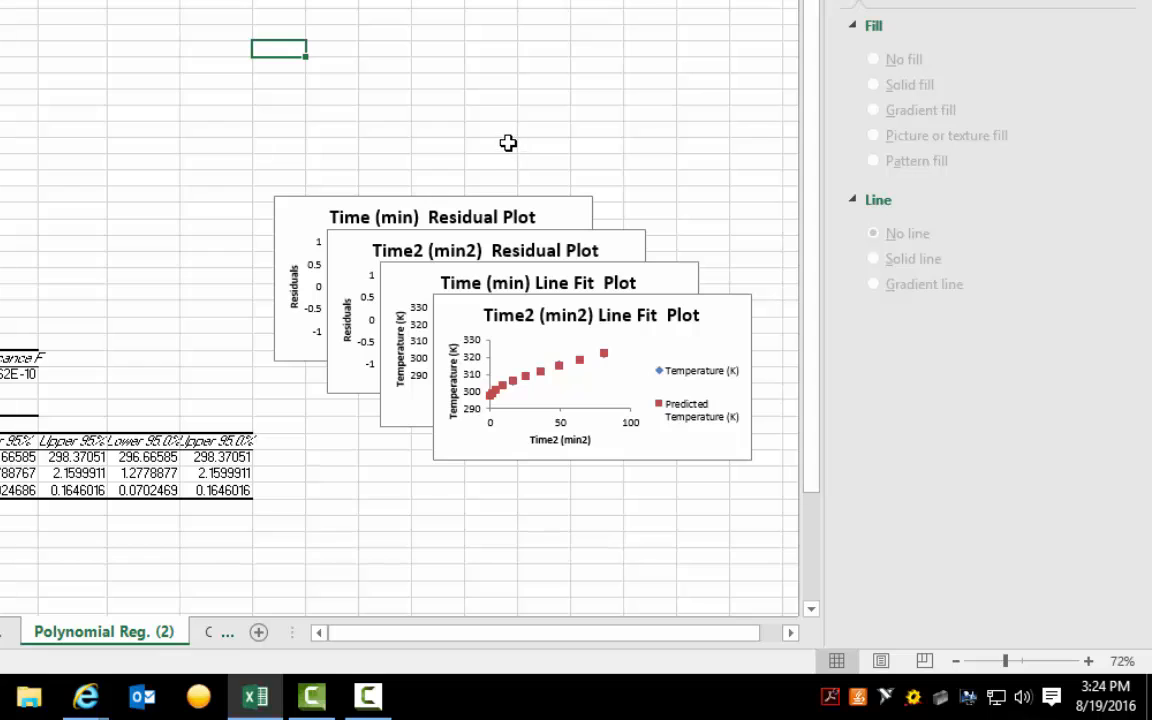
Move the Time2 (min2) Line Fit Plot beside the data table, above the ANOVA output
scroll(573, 275, "down", 2)
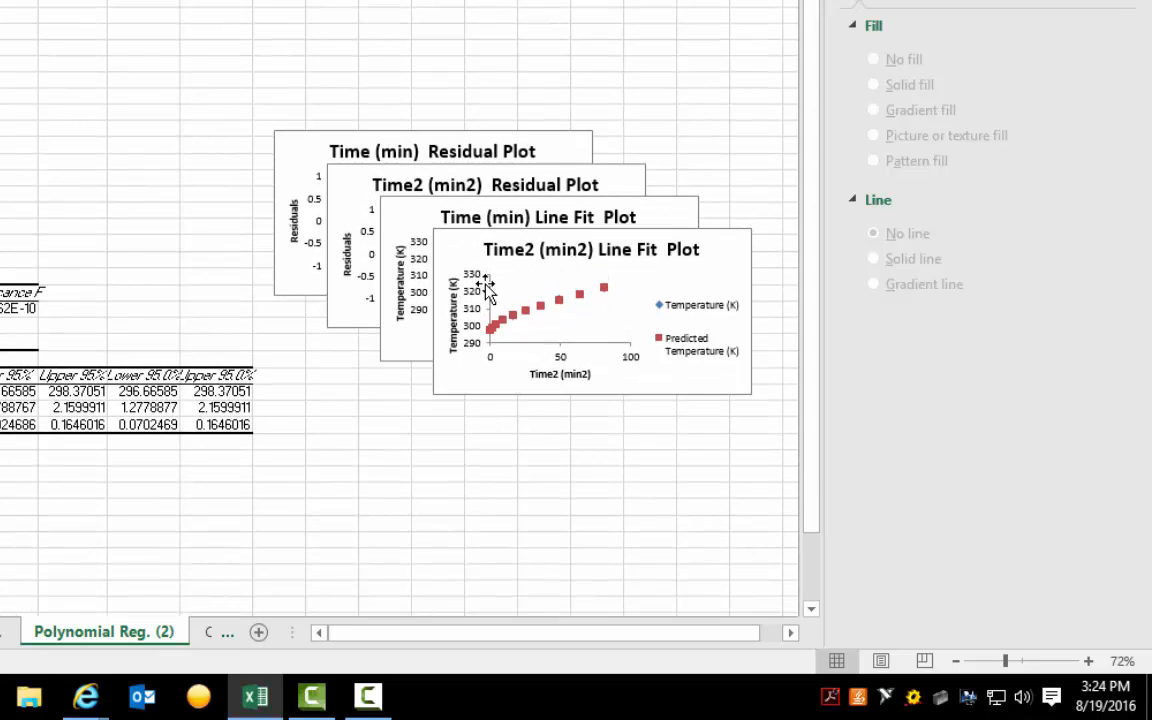
left_click_drag(485, 288, 0, 14)
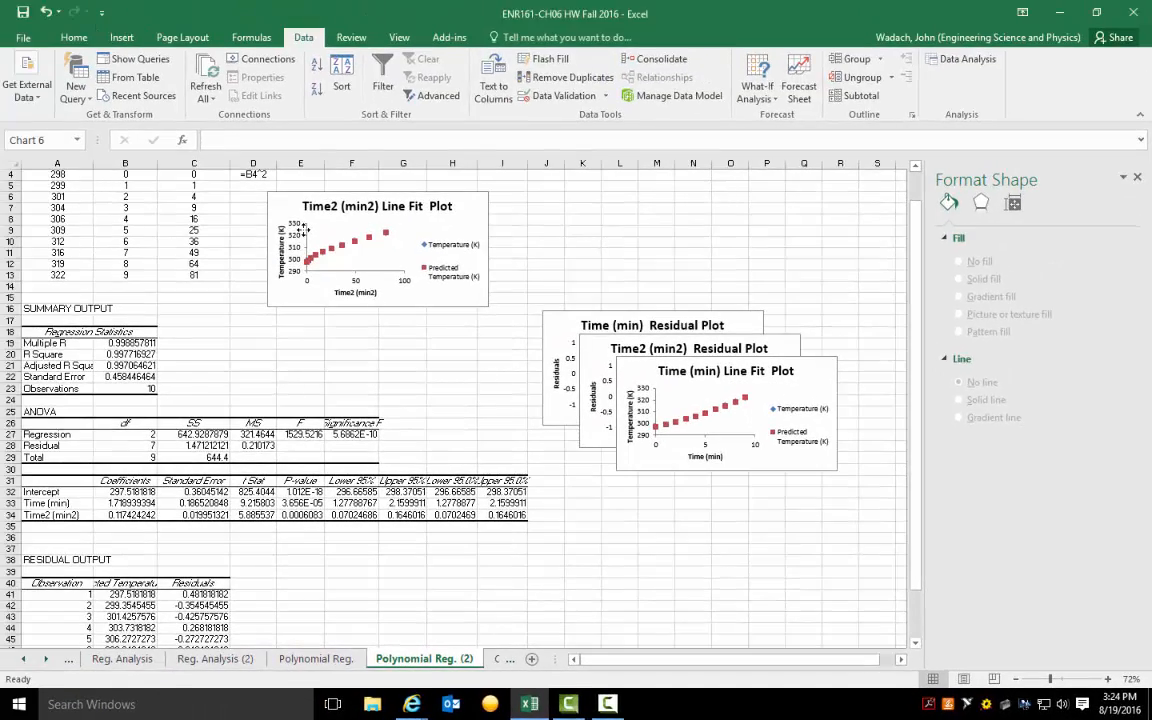
left_click(300, 230)
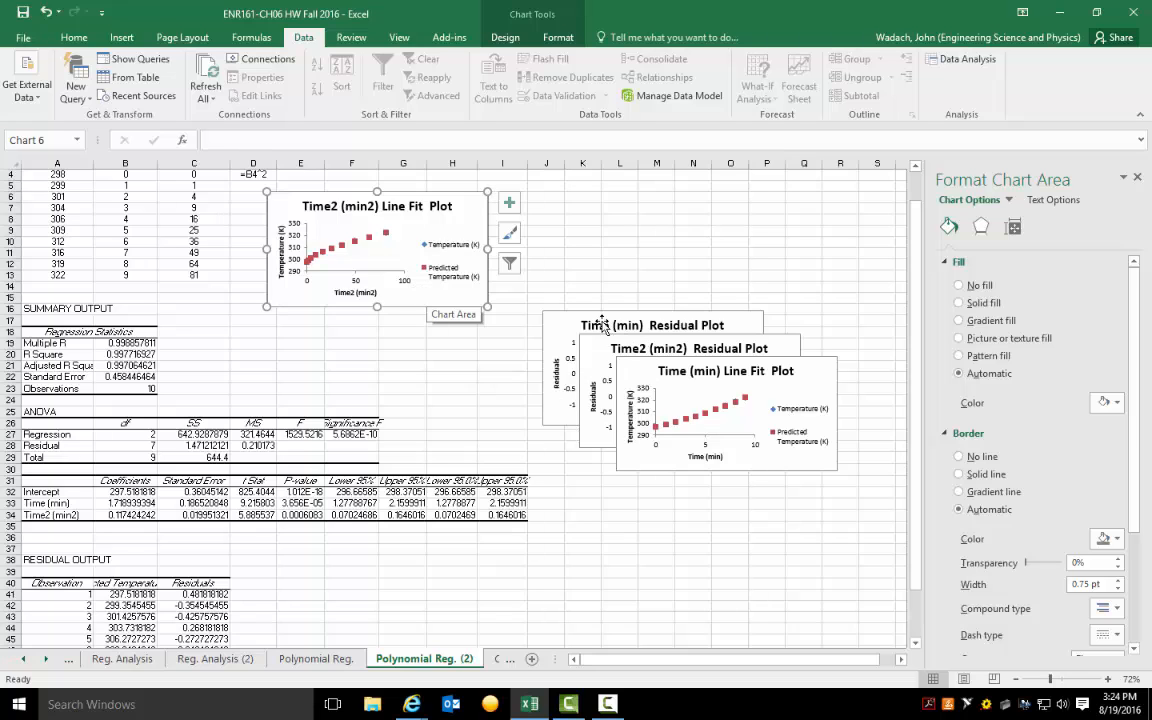
Separate the overlapping charts by moving the Time (min) Line Fit Plot above and the Time2 (min2) Residual Plot below the Time (min) Residual Plot
left_click_drag(672, 388, 742, 235)
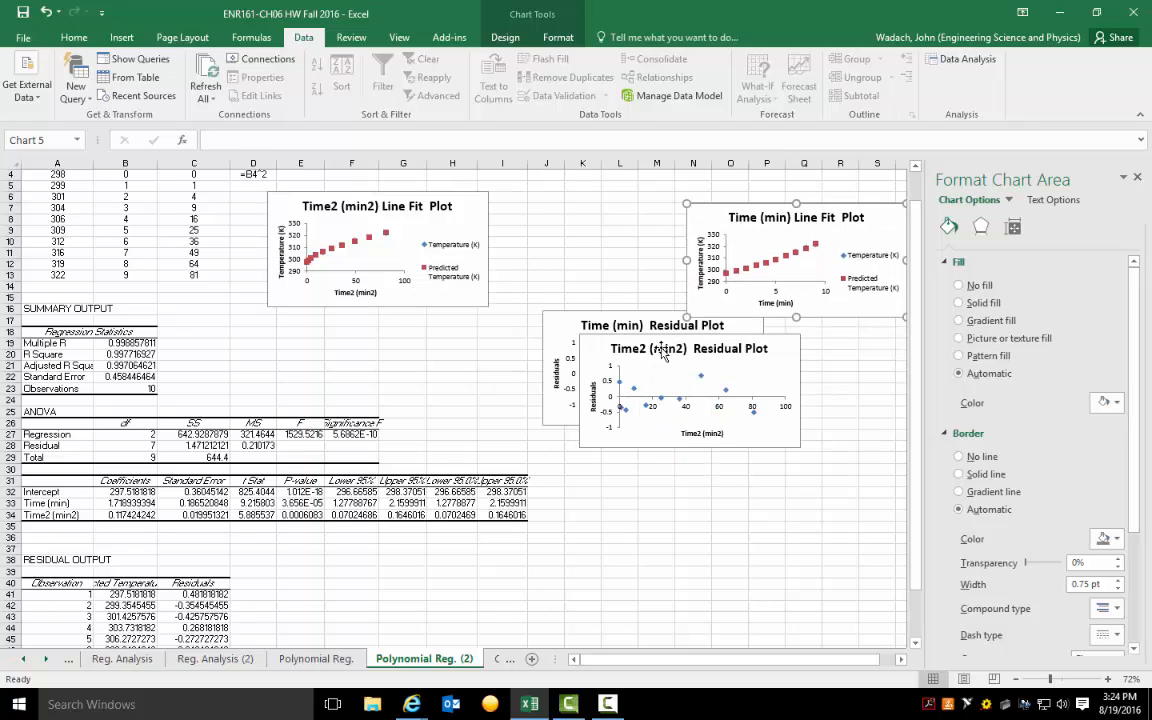
left_click_drag(654, 375, 687, 536)
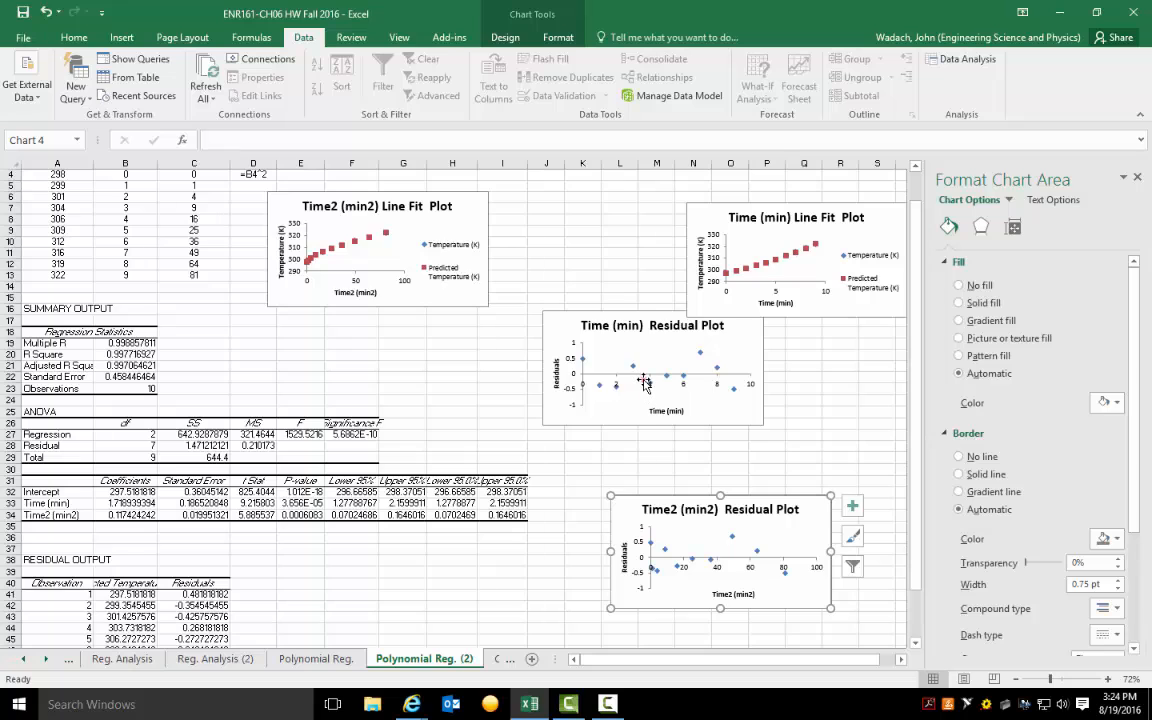
left_click(631, 410)
left_click_drag(631, 415, 643, 379)
left_click(740, 468)
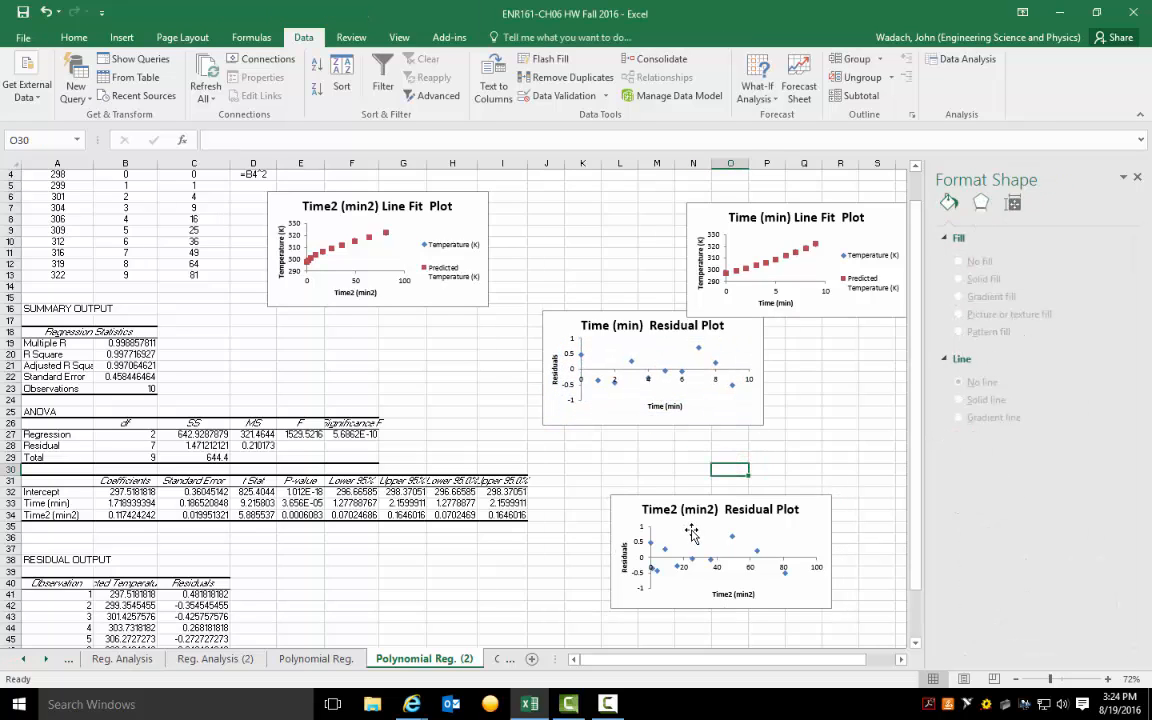
Delete the Time2 (min2) Residual Plot
left_click(676, 541)
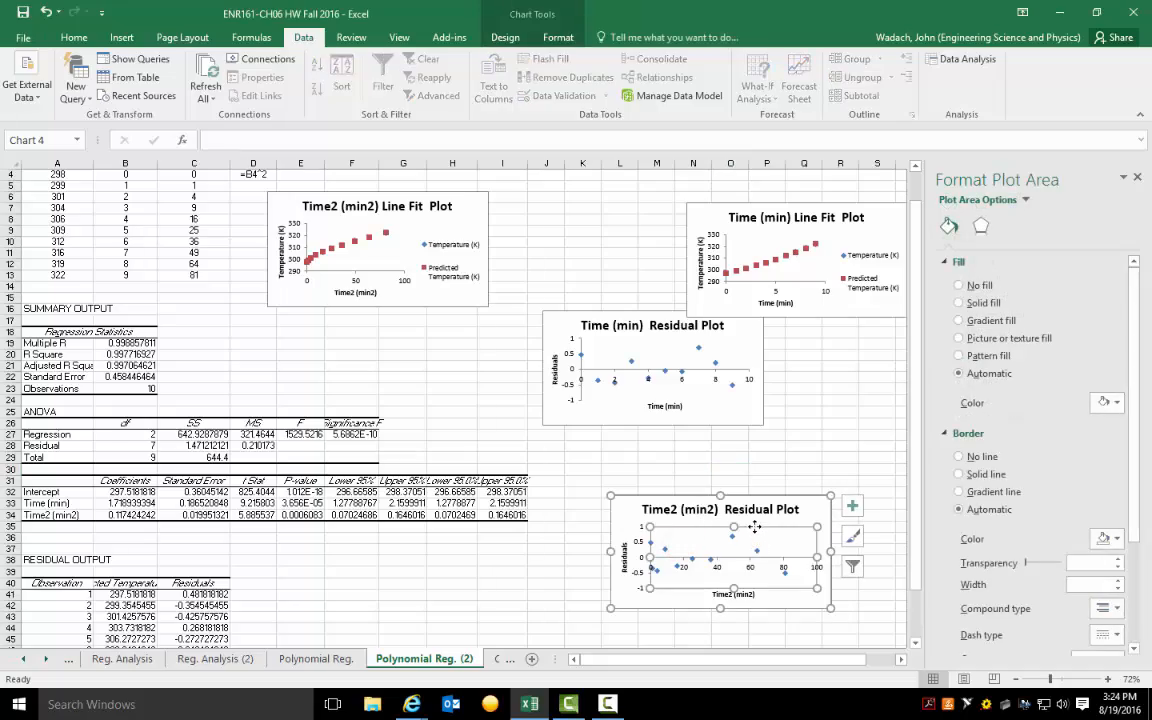
left_click(630, 503)
key("Delete")
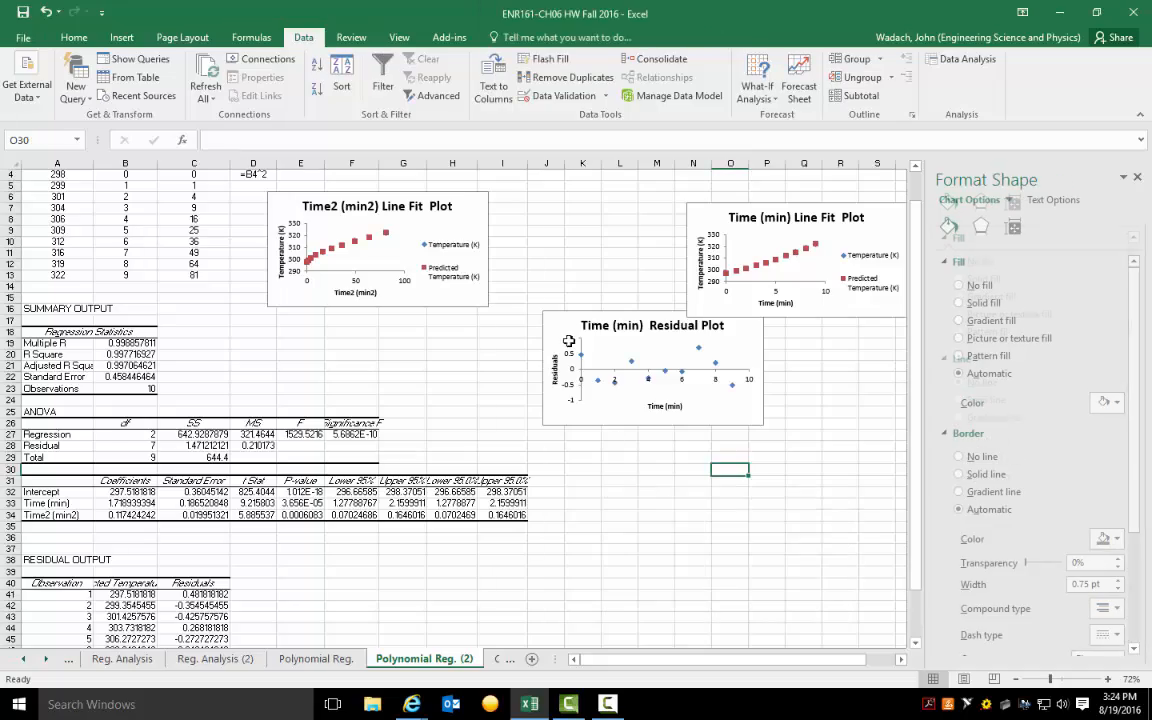
Move the Time (min) Residual Plot beside the residual output table and enlarge it
left_click_drag(558, 324, 344, 557)
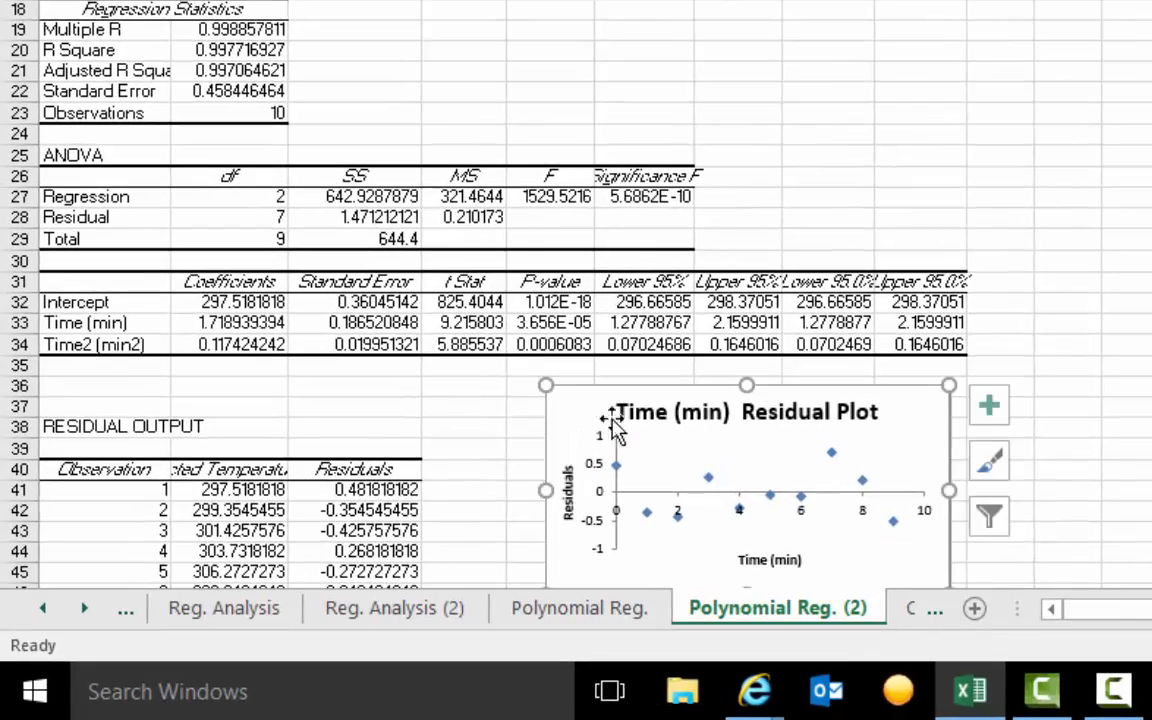
scroll(1111, 429, "down", 2)
left_click_drag(948, 470, 1039, 543)
left_click(1149, 458)
Bring the Time (min) Line Fit Plot level with the Time2 (min2) Line Fit Plot, and delete the Time2 plot
scroll(903, 566, "up", 4)
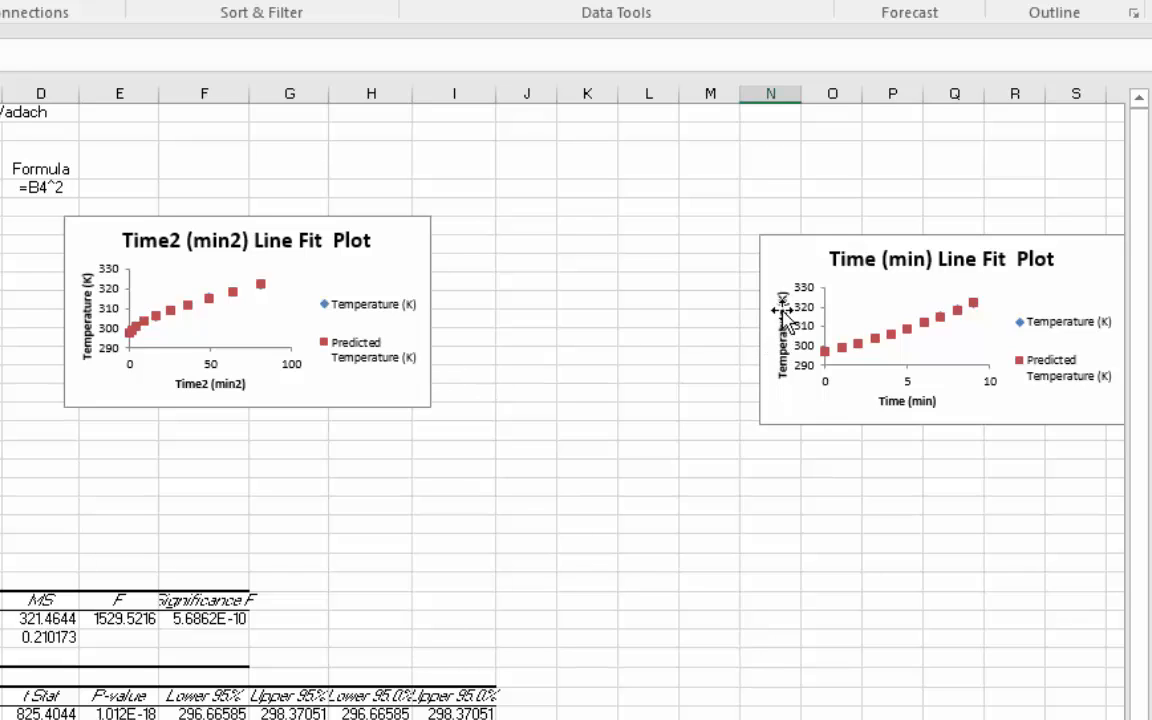
left_click(785, 258)
left_click_drag(785, 258, 634, 230)
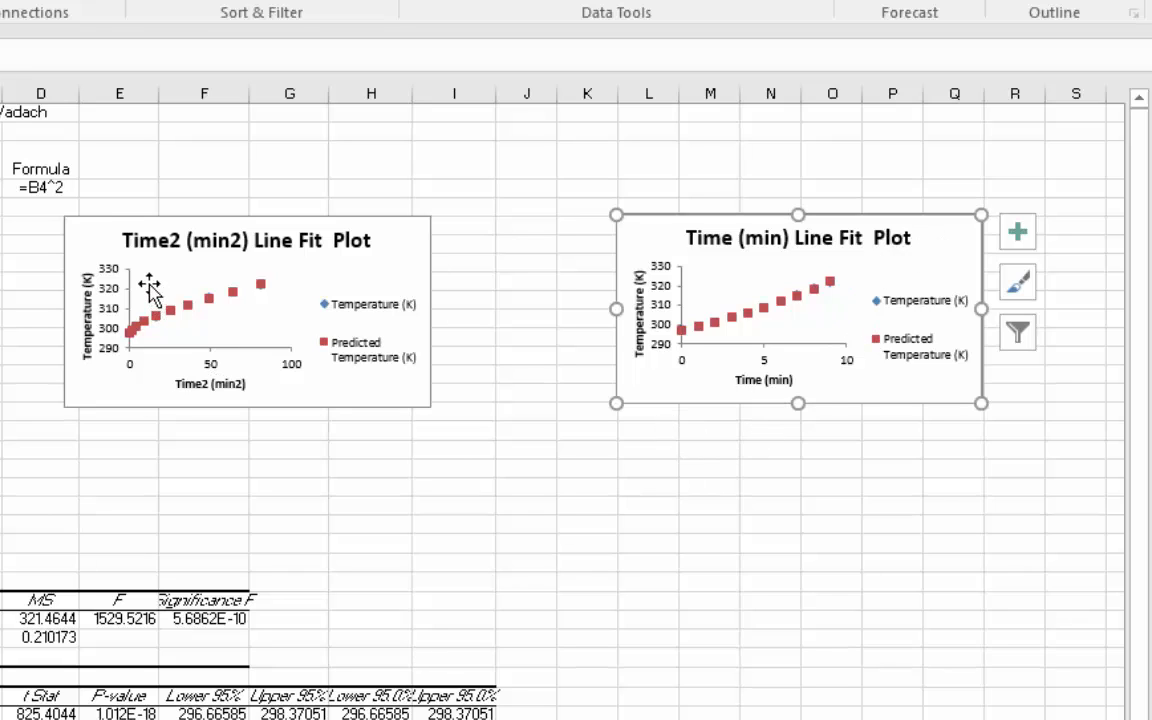
left_click(94, 242)
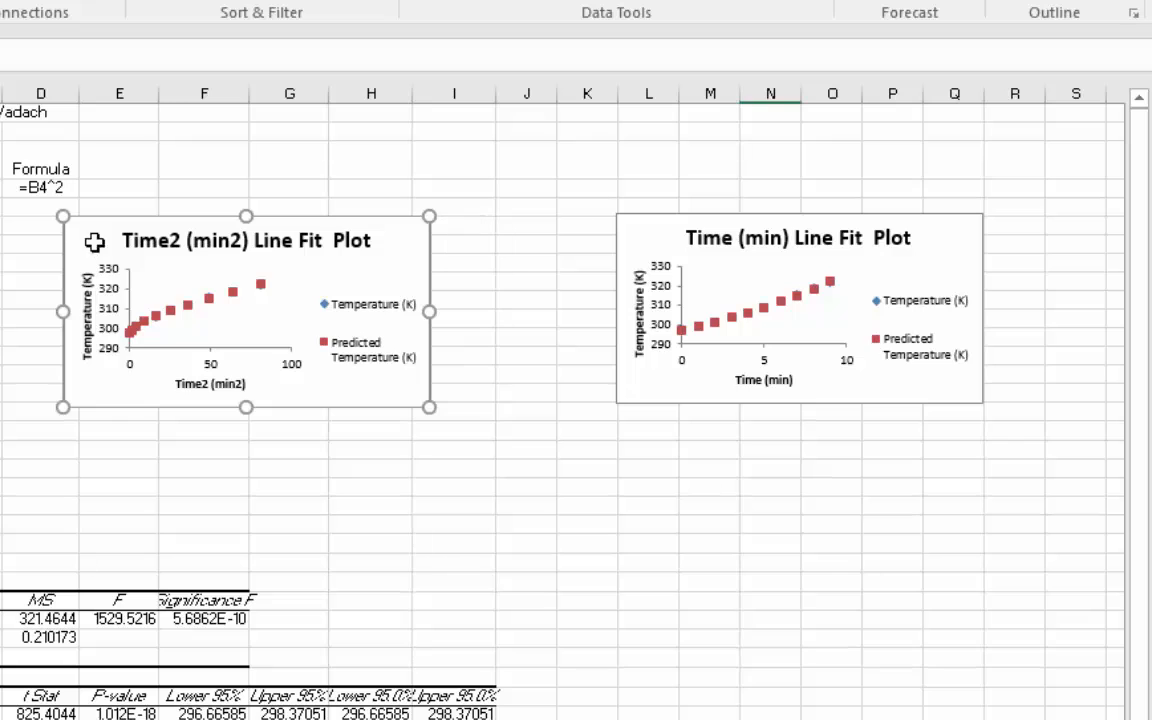
key("Delete")
Move the Time (min) Line Fit Plot beside the data table below D4, and enlarge it to extend down to about row 23
left_click_drag(631, 228, 51, 226)
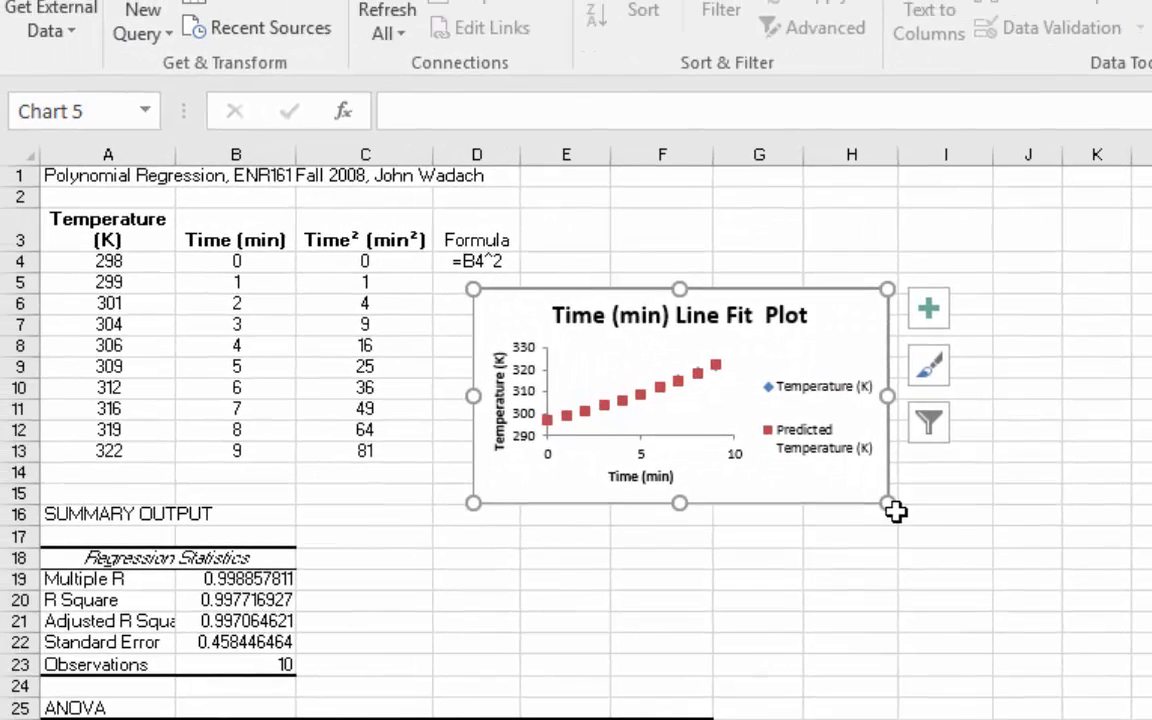
left_click_drag(889, 505, 1051, 673)
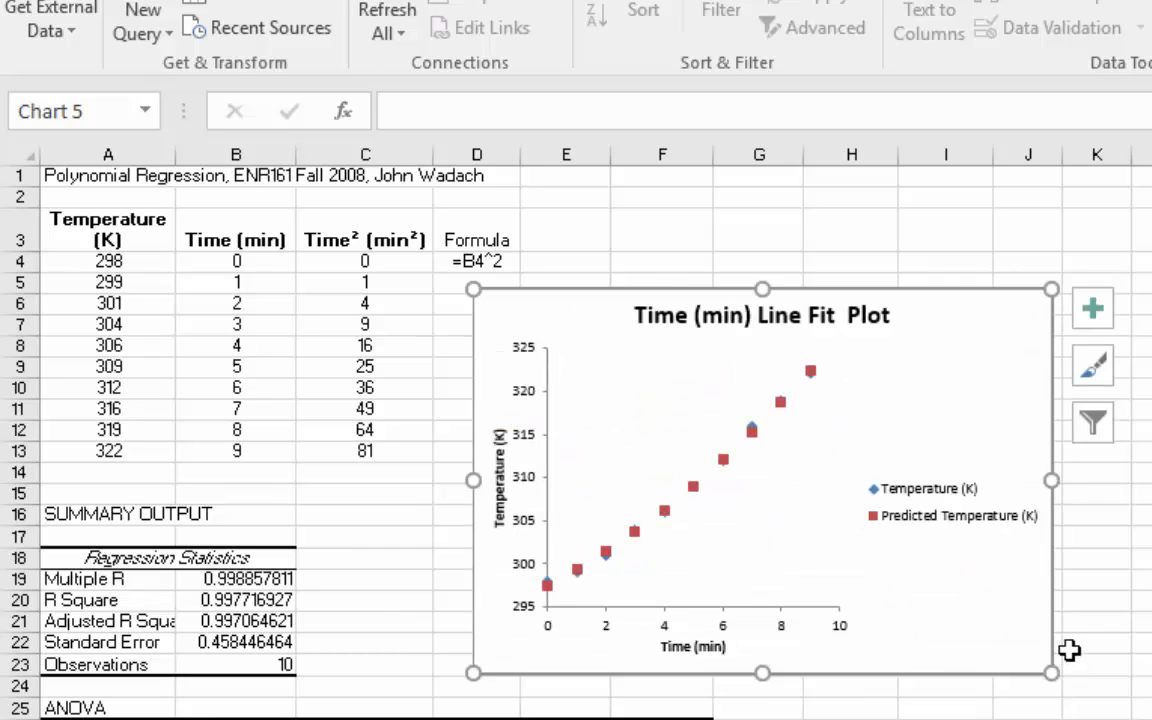
left_click(805, 371)
left_click(748, 322)
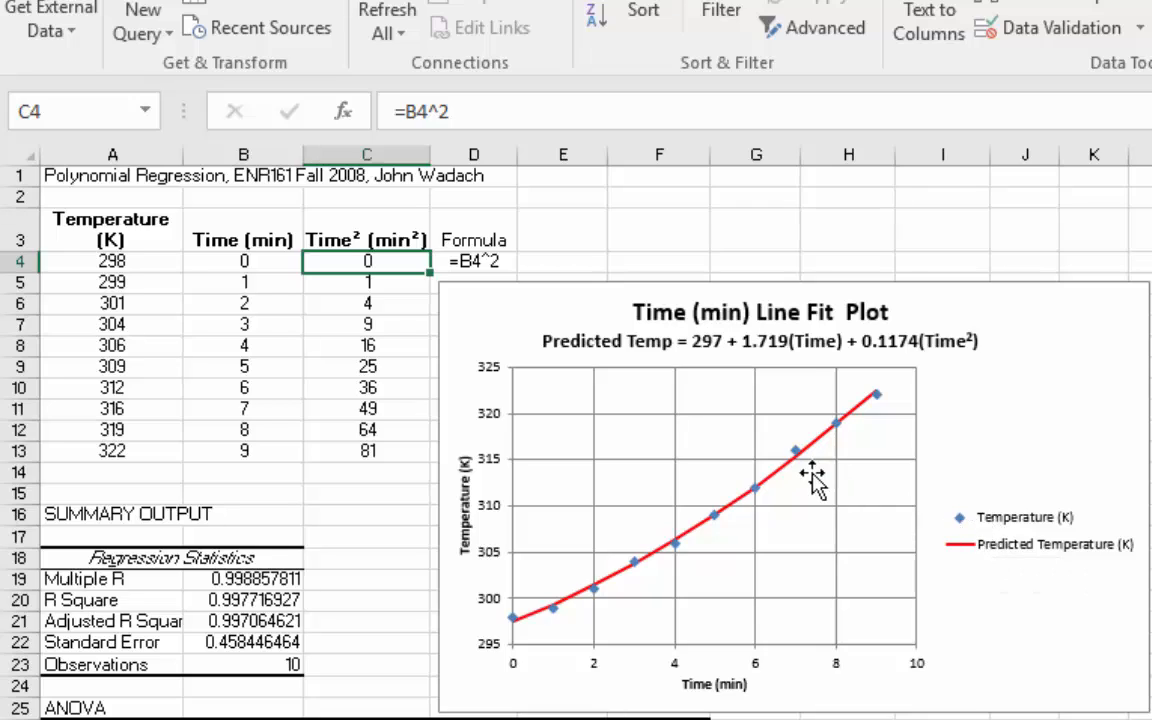
On the Polynomial Reg. sheet, examine the highlighted regression coefficients in A32:B34 and the finished residual plot
left_click_drag(80, 634, 180, 672)
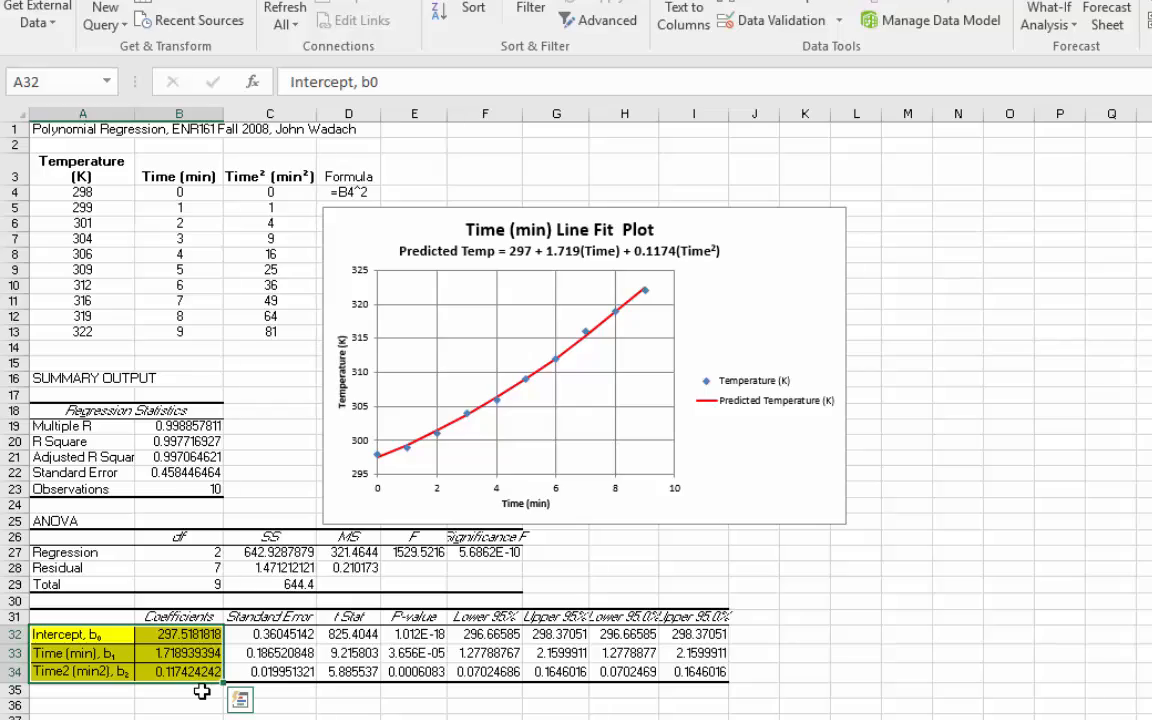
left_click(240, 707)
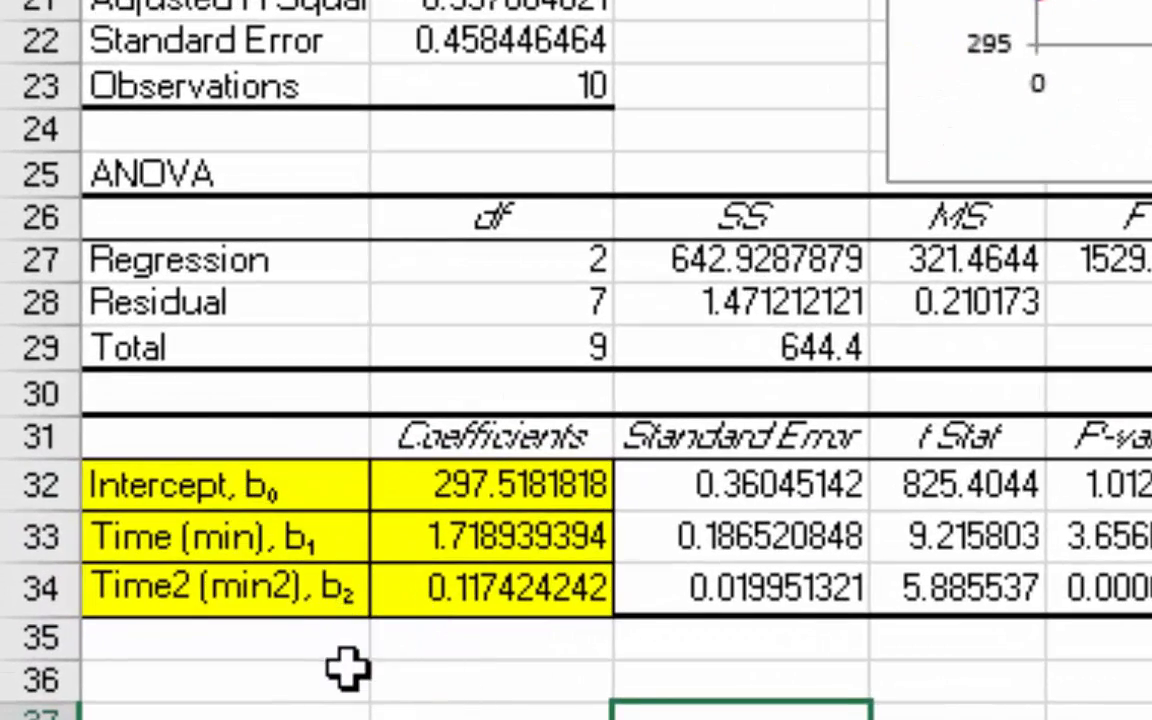
scroll(576, 360, "down", 2)
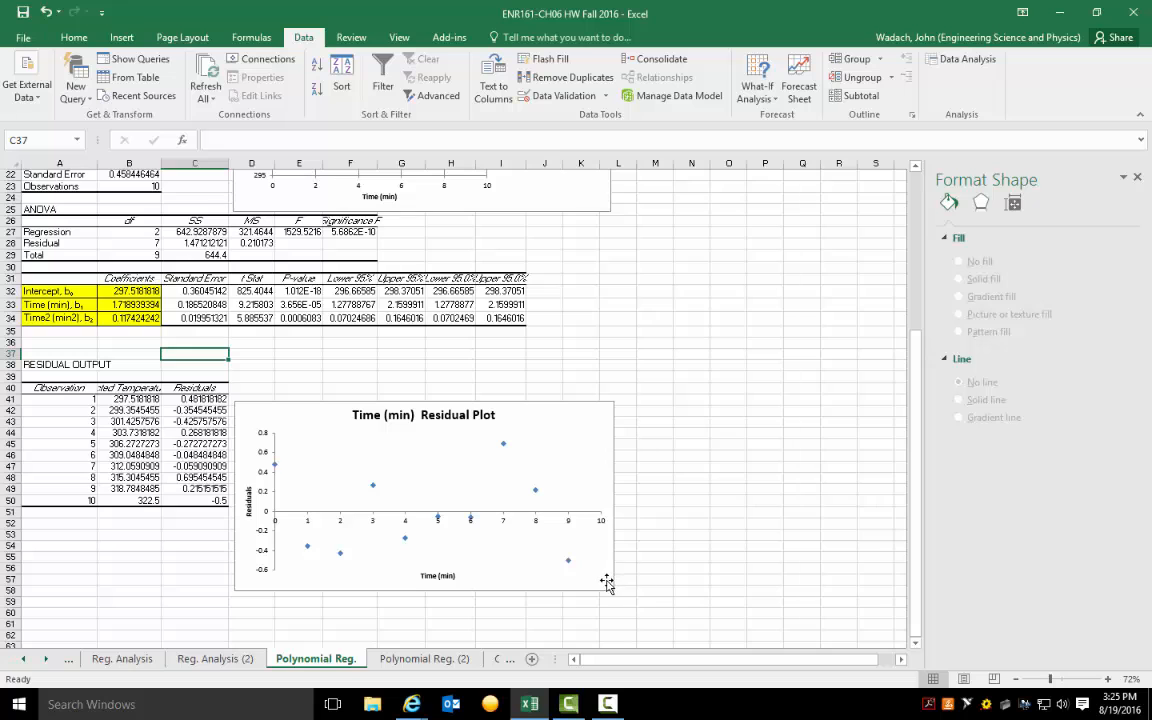
Open the Calibration sheet and review the frequency and measured velocity data in A3:B17
left_click(55, 660)
left_click(55, 660)
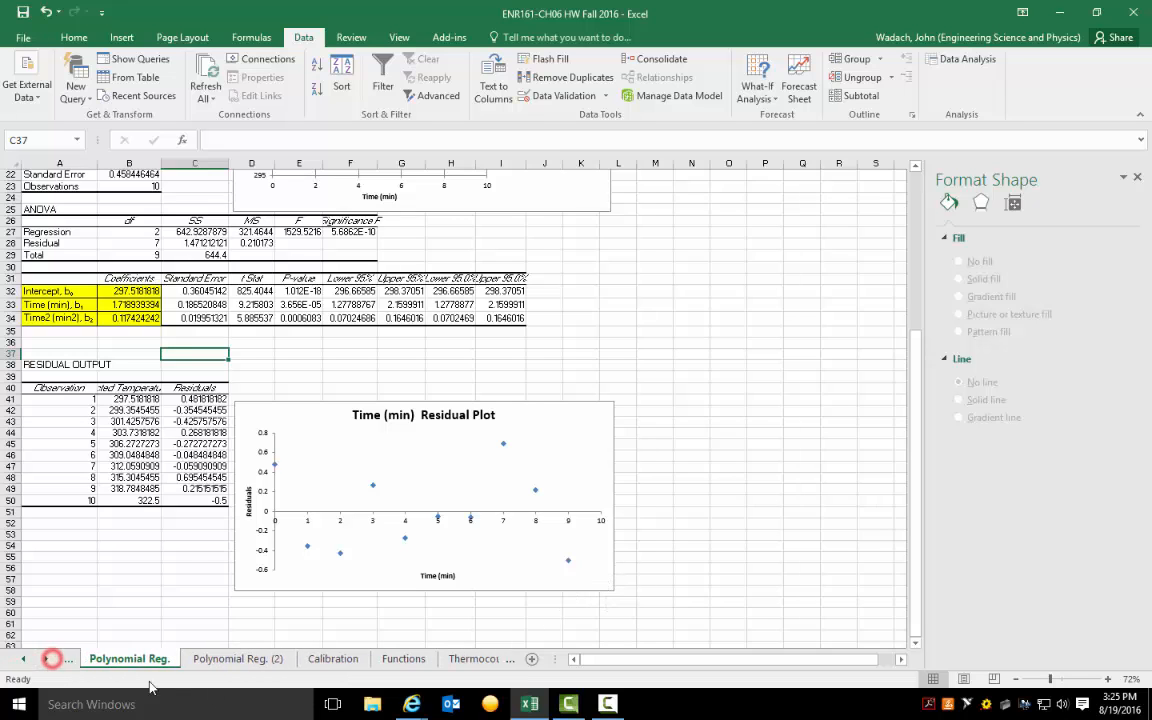
left_click(330, 659)
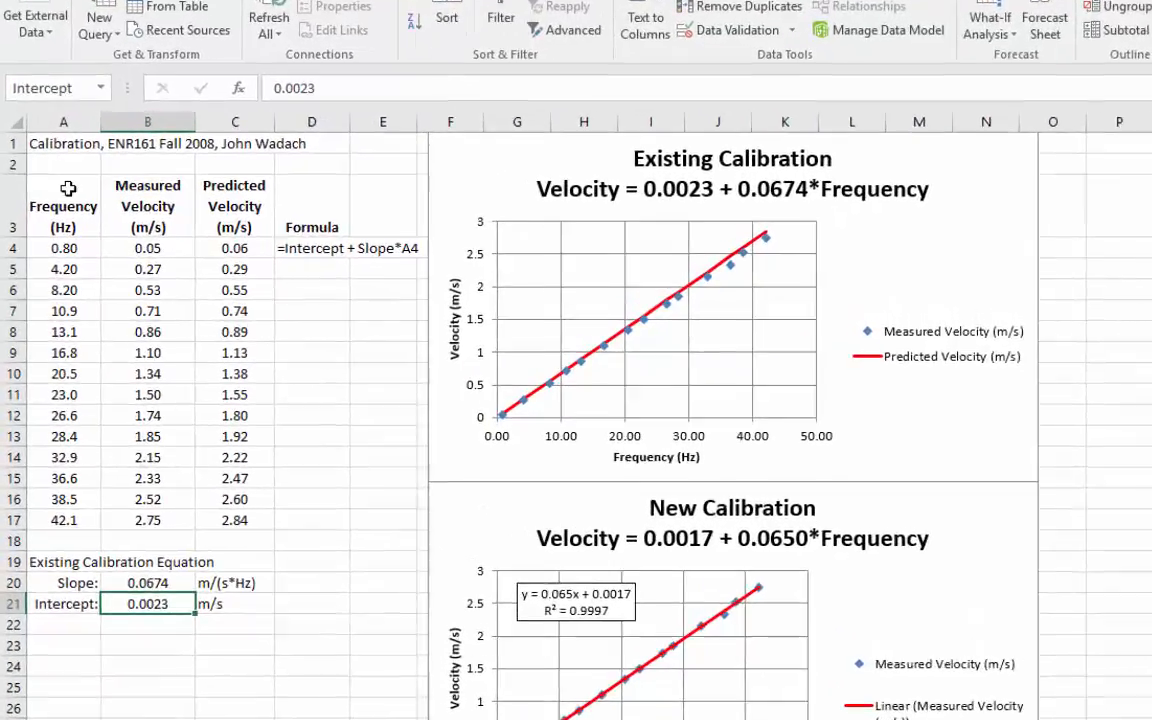
left_click_drag(48, 214, 103, 449)
left_click_drag(172, 541, 240, 582)
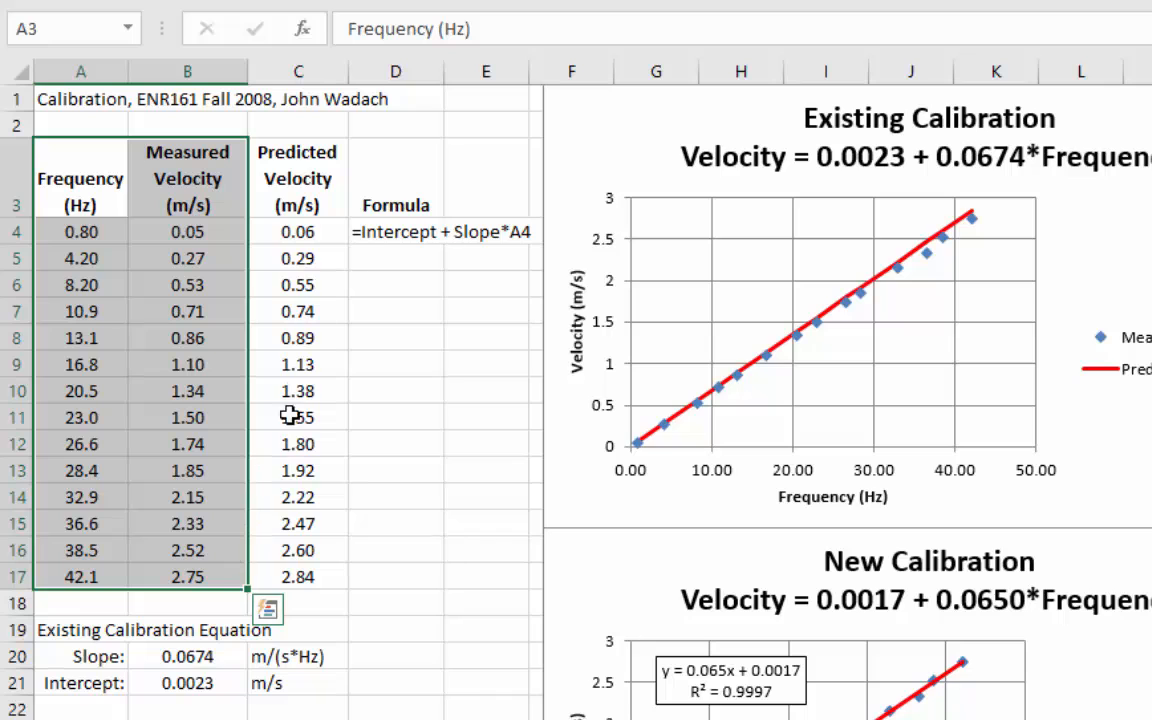
Inspect the predicted velocity formula in C4 and the existing calibration's intercept and slope cells, leaving their values as they are
left_click(296, 232)
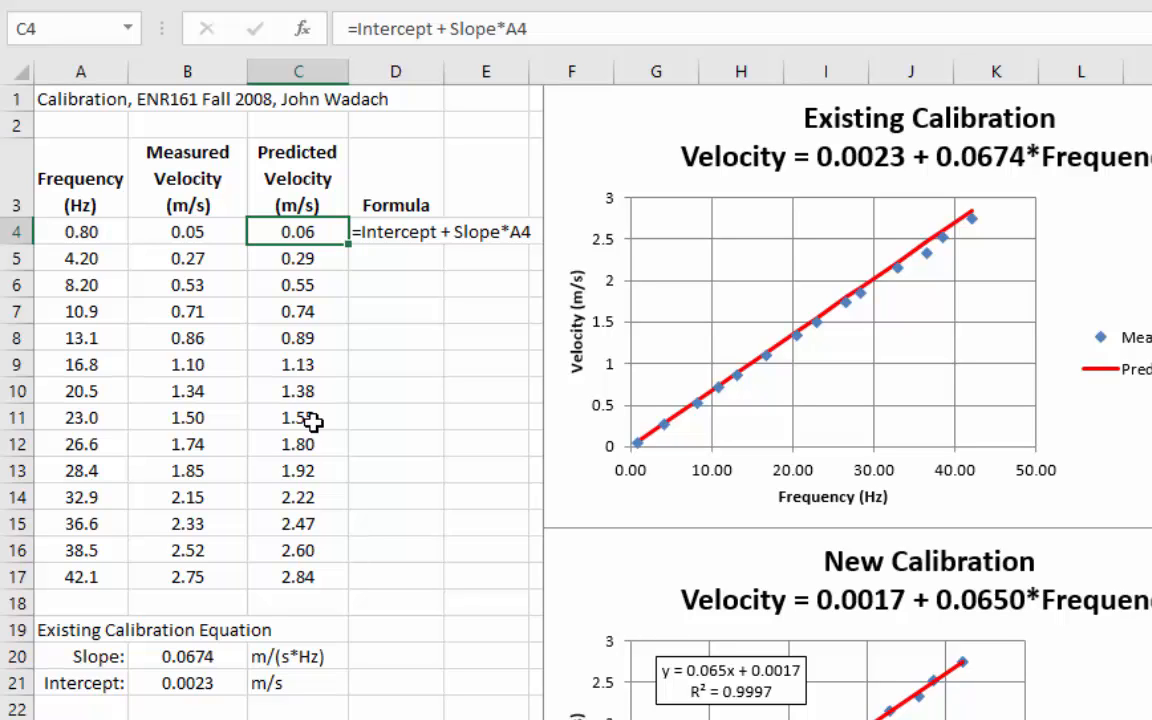
left_click(193, 684)
left_click(187, 656)
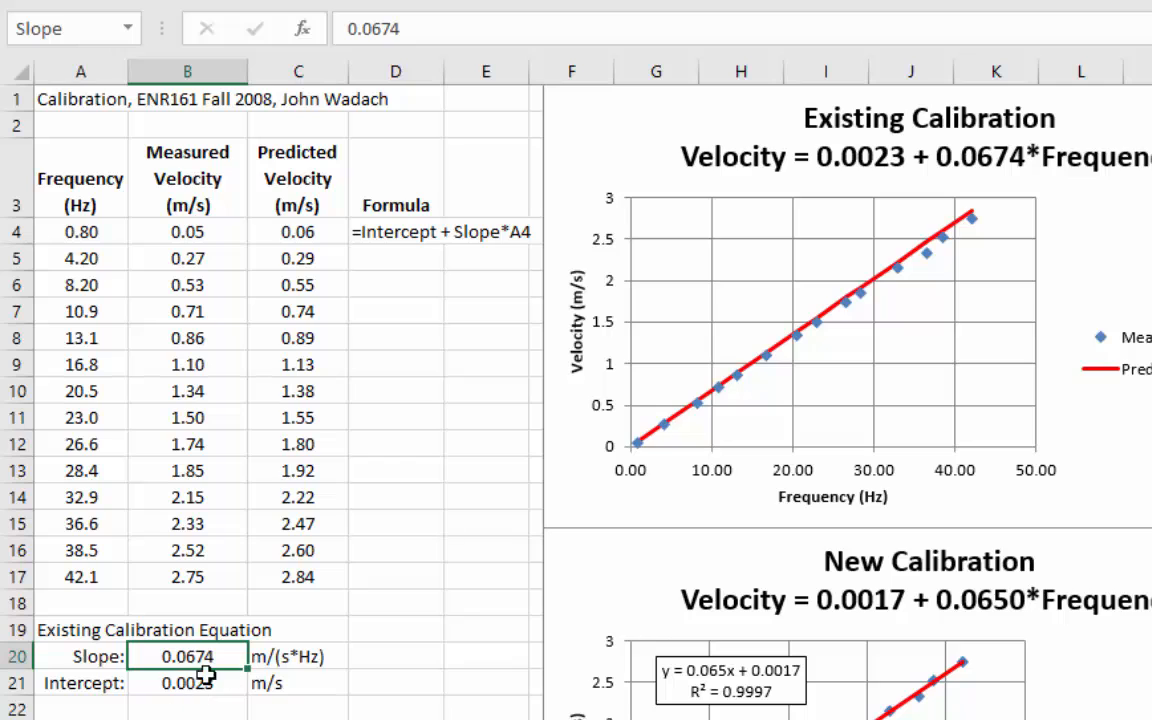
left_click(400, 30)
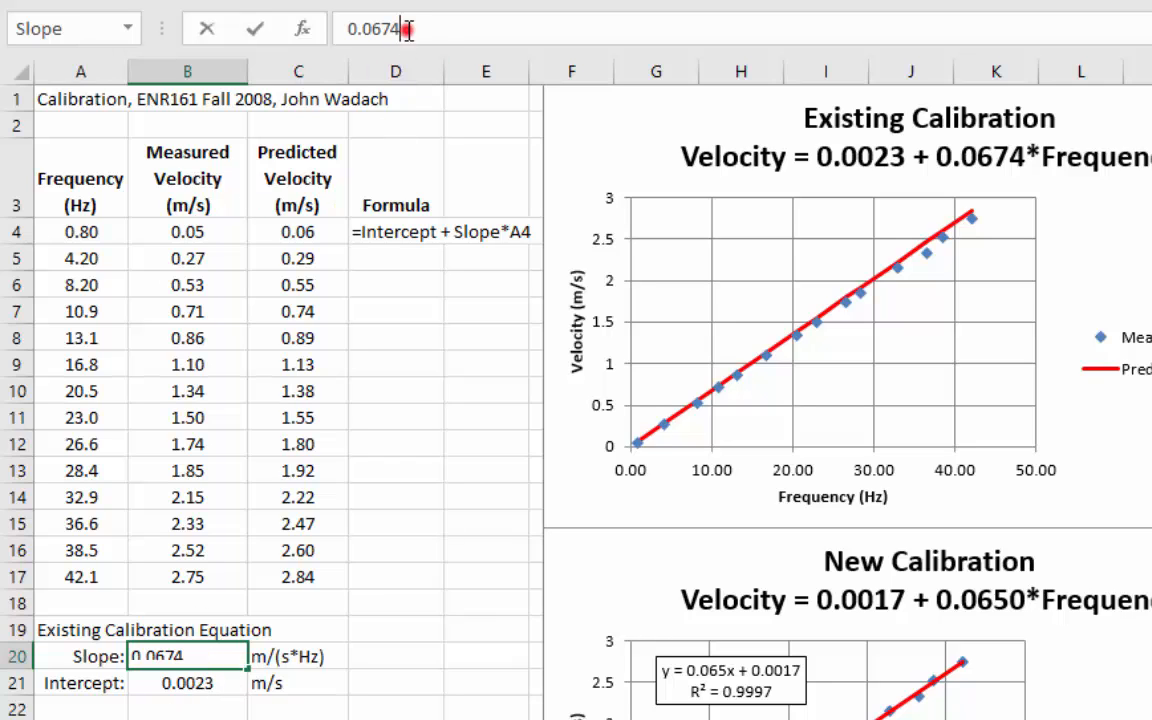
left_click(257, 33)
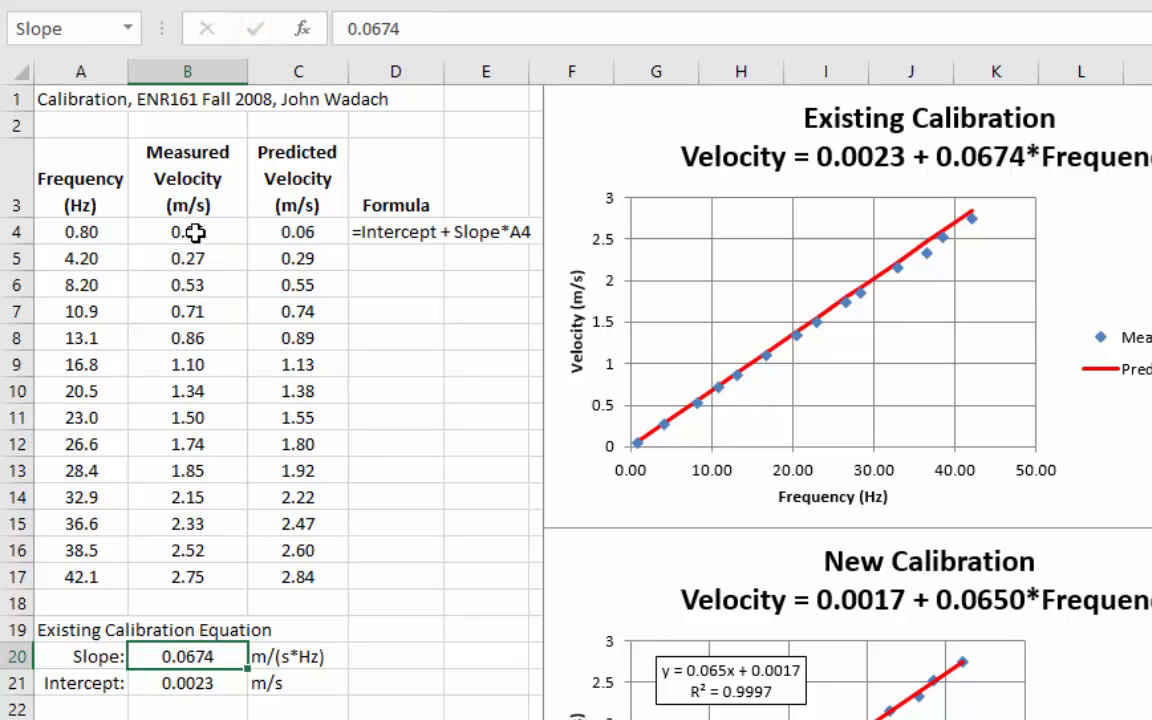
Review the measured velocities in B4:B17 and the cell names assigned to the slope in B20 and intercept in B21
left_click_drag(194, 232, 194, 592)
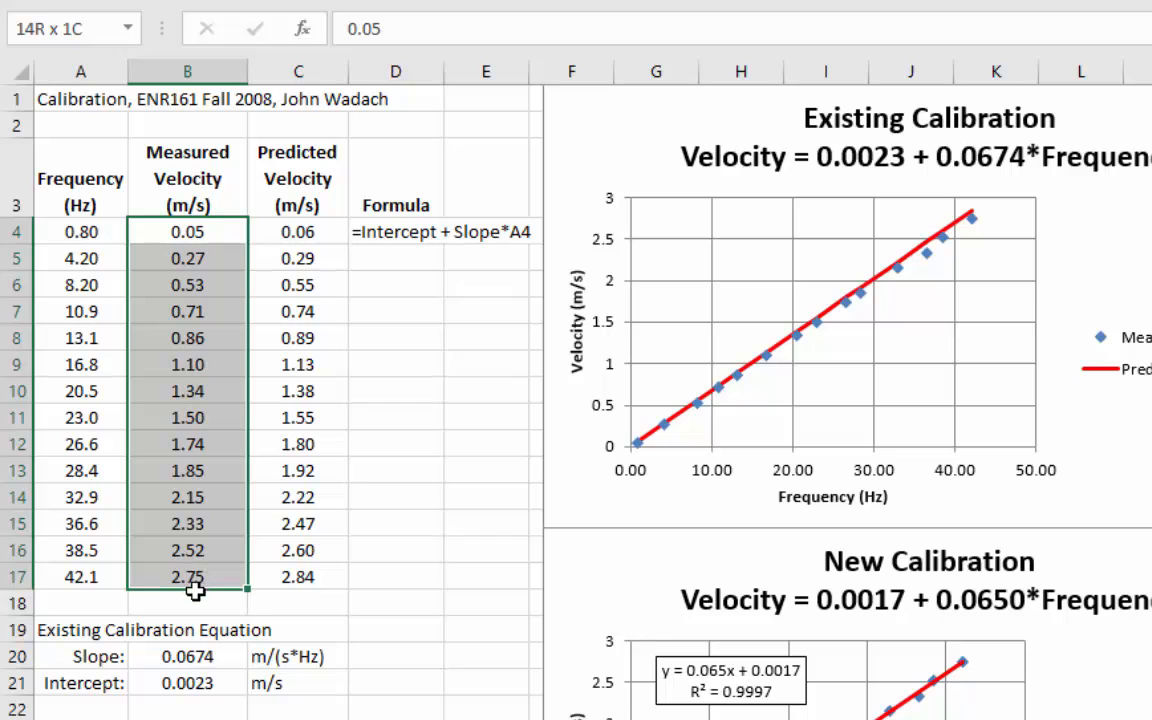
left_click(200, 655)
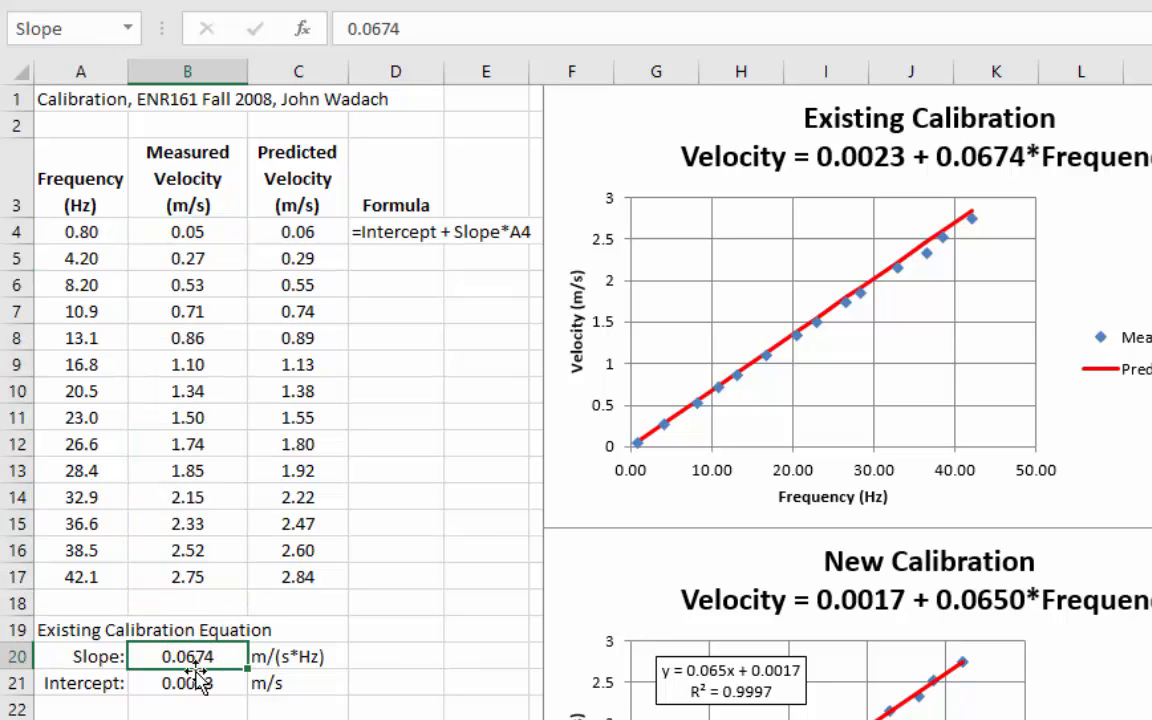
left_click(168, 660)
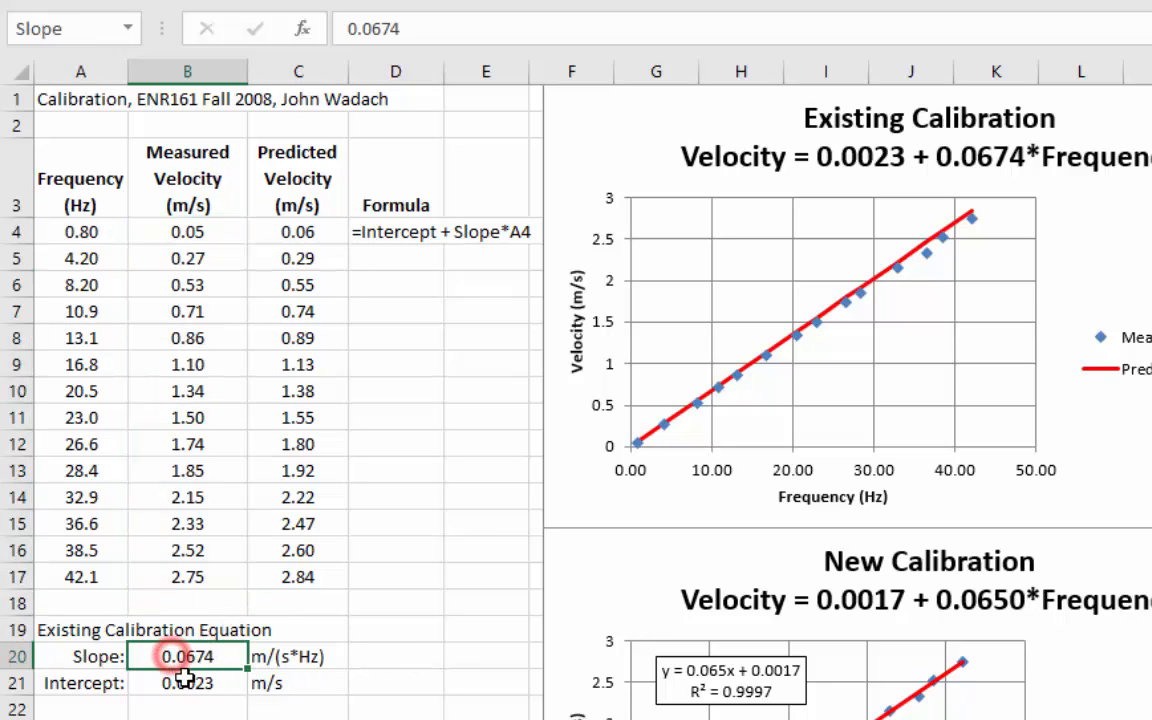
left_click(165, 684)
left_click(189, 662)
left_click(192, 682)
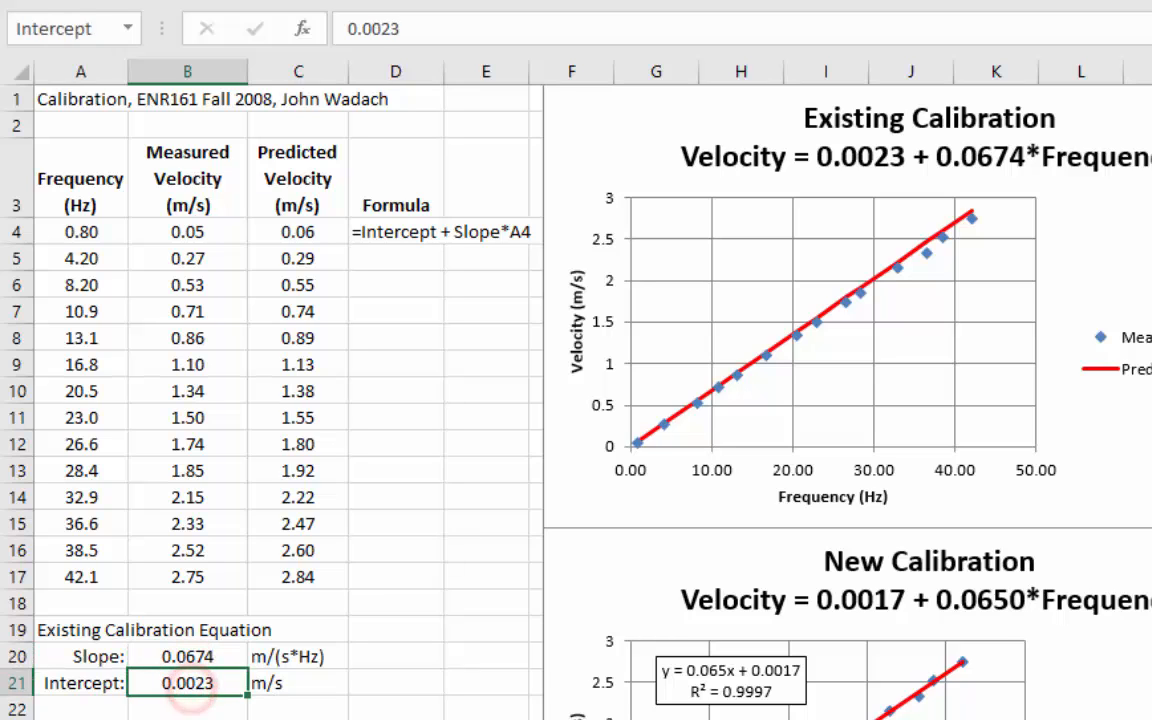
left_click(298, 719)
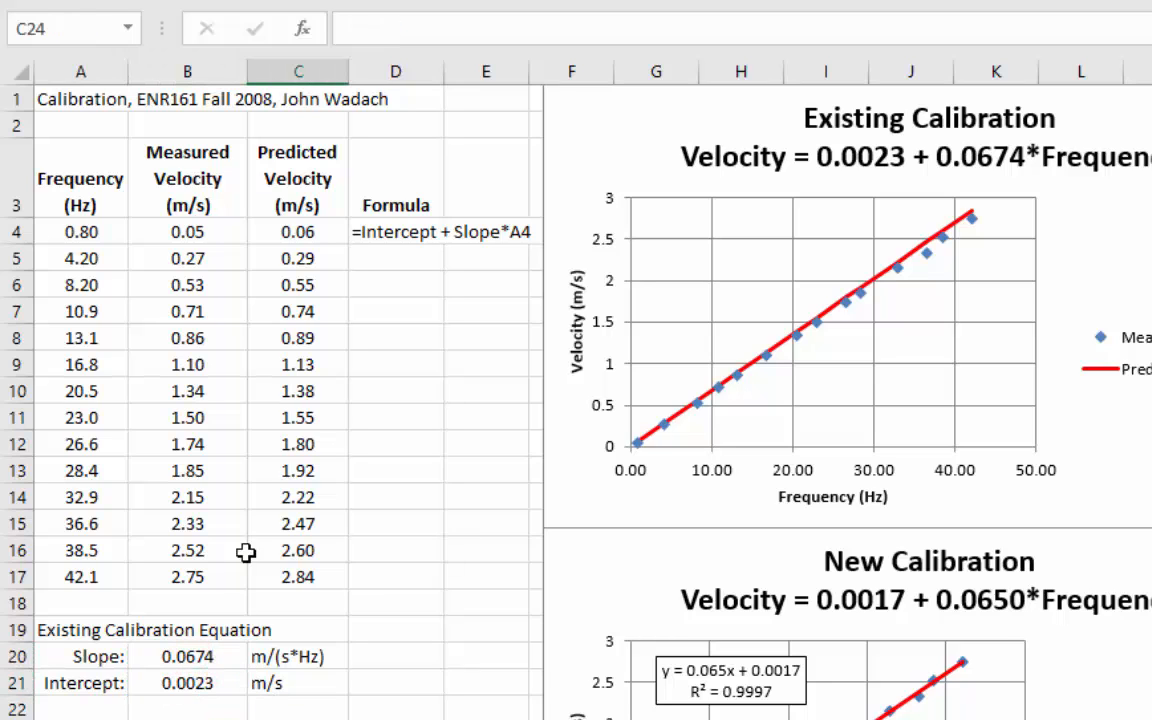
Trace the cells referenced by the C4 formula, and examine the Existing Calibration chart of measured and predicted velocity
left_click(291, 233)
left_click(363, 29)
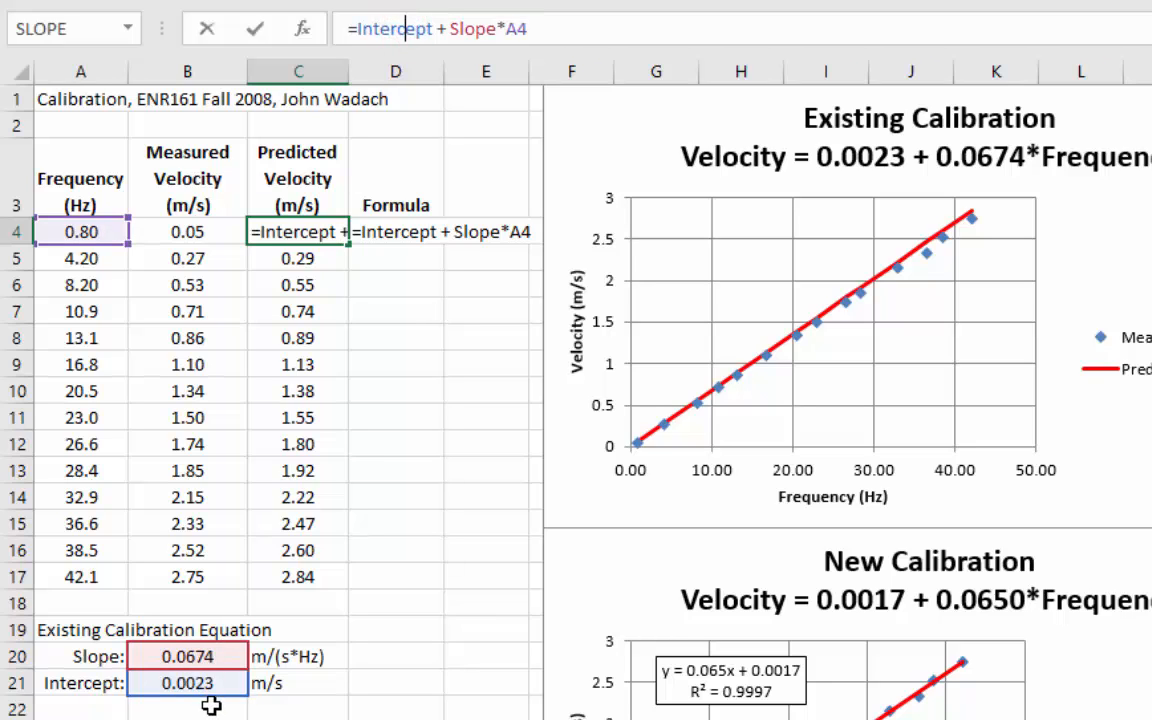
left_click(419, 635)
left_click(603, 140)
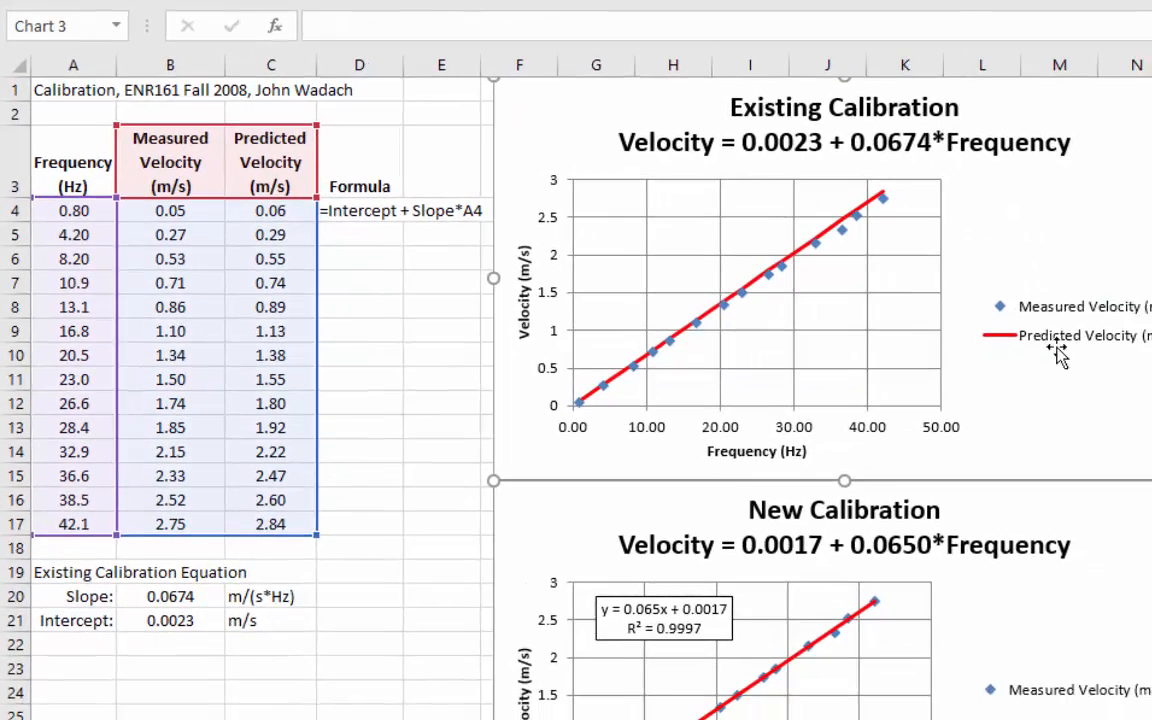
left_click(635, 285)
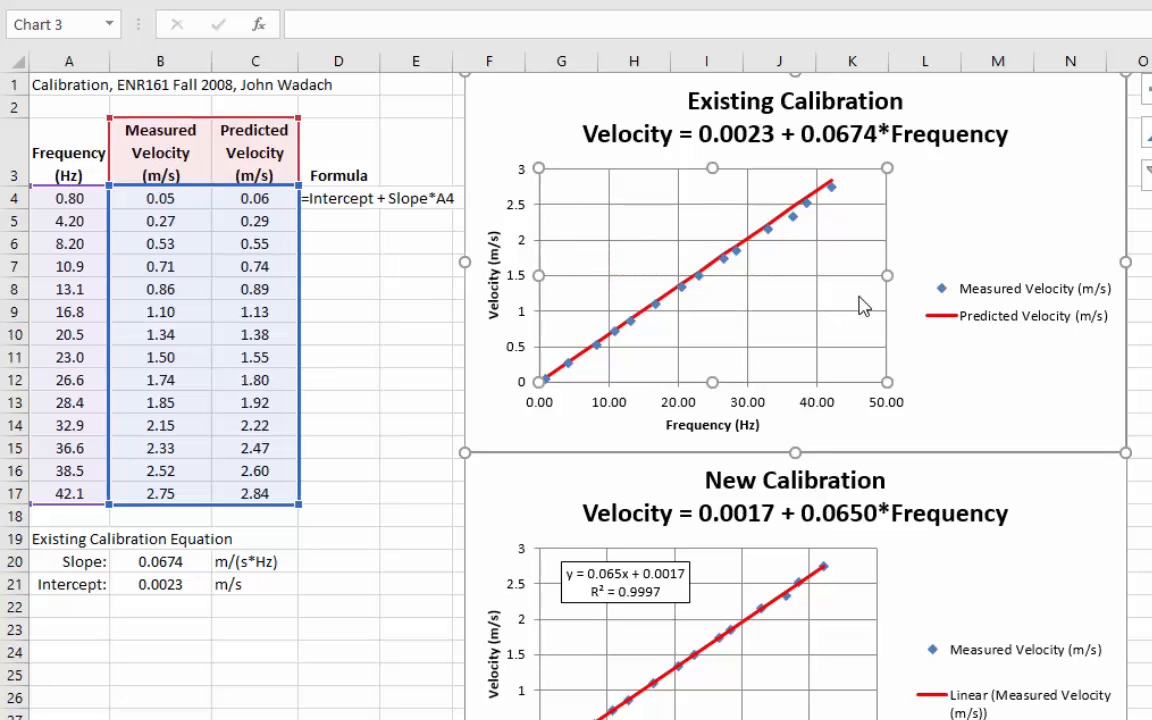
Examine the New Calibration chart's source data, linear trendline and displayed trendline equation, comparing it with the Existing Calibration chart
left_click(985, 567)
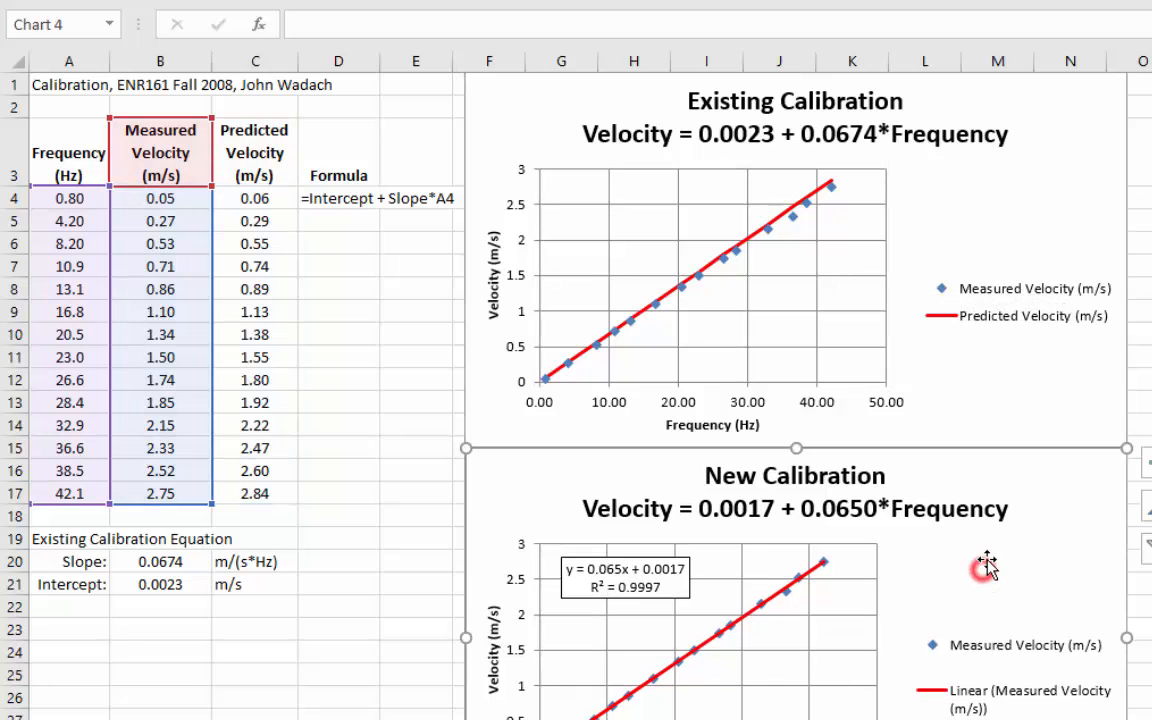
scroll(985, 567, "down", 3)
scroll(818, 408, "up", 1)
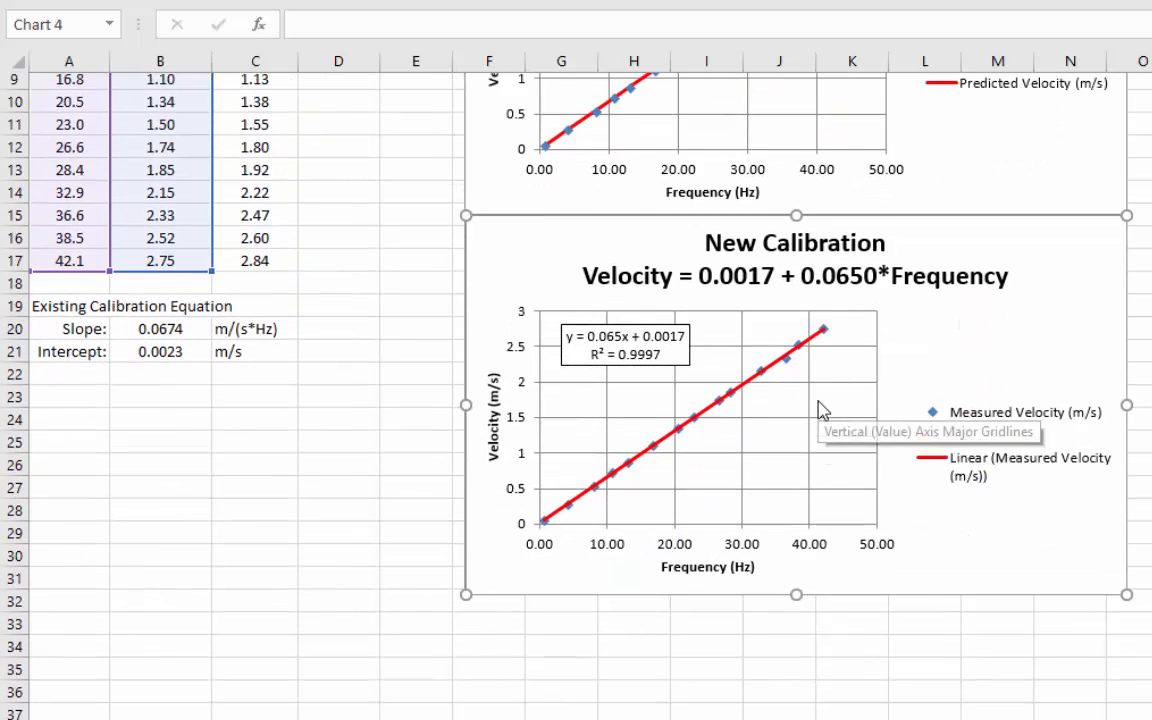
left_click(720, 497)
scroll(660, 570, "up", 2)
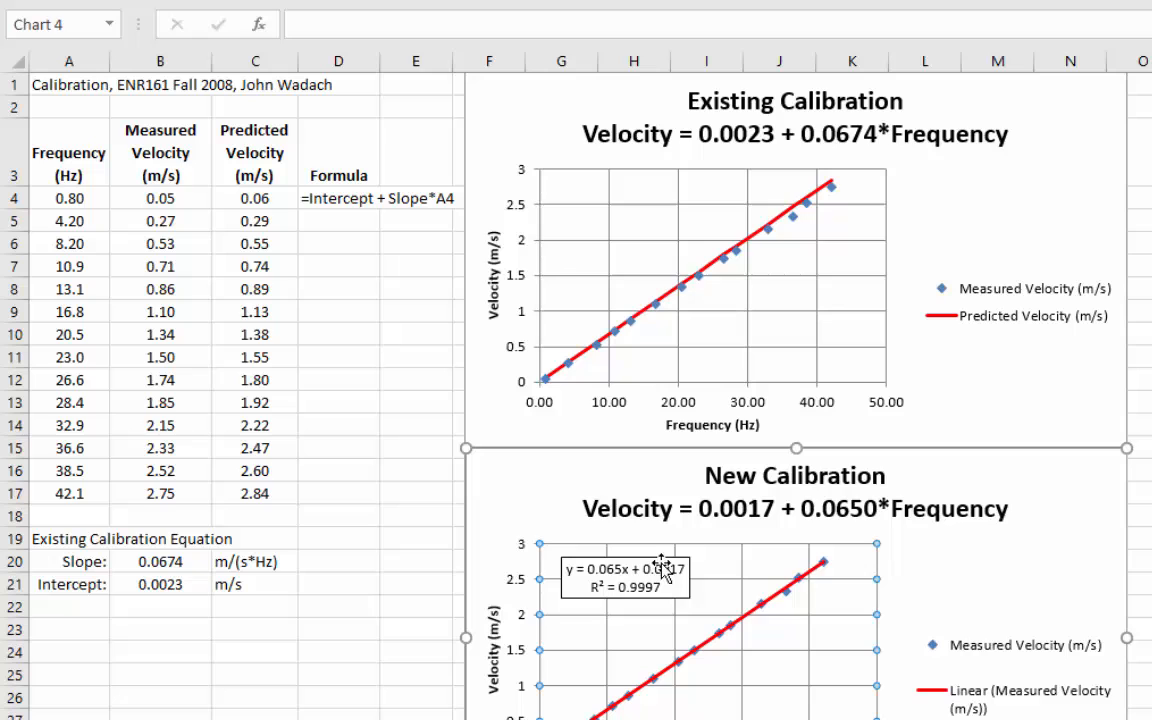
left_click(683, 630)
left_click(697, 641)
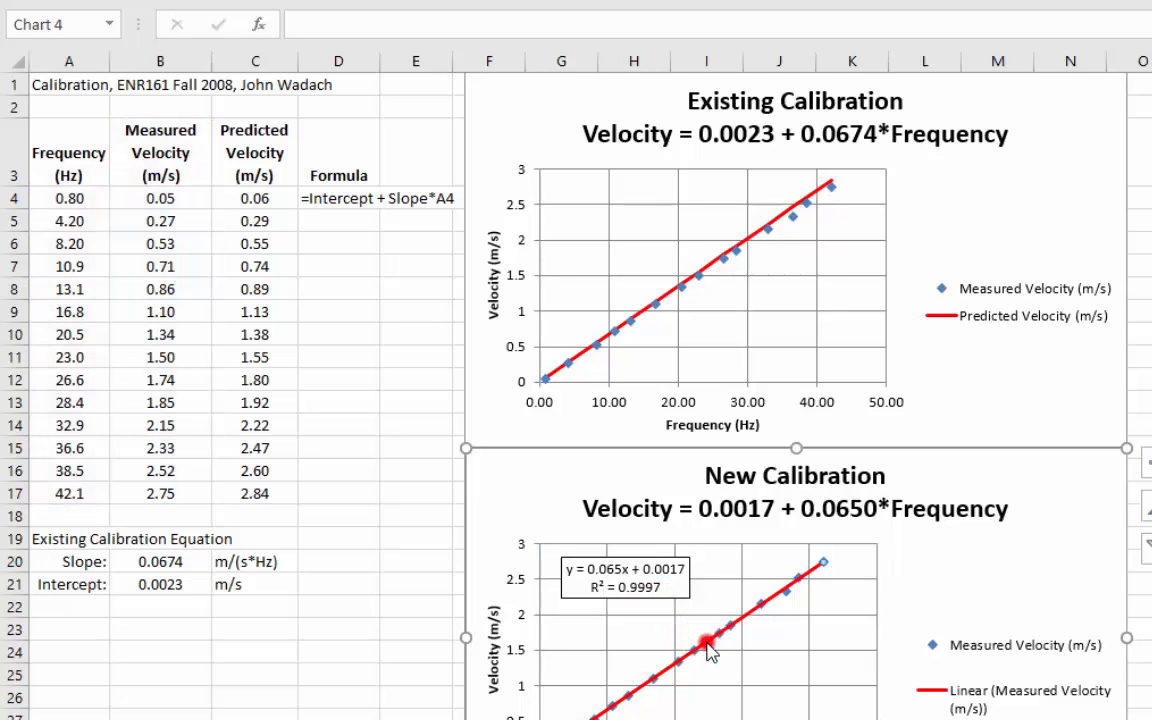
left_click(1003, 535)
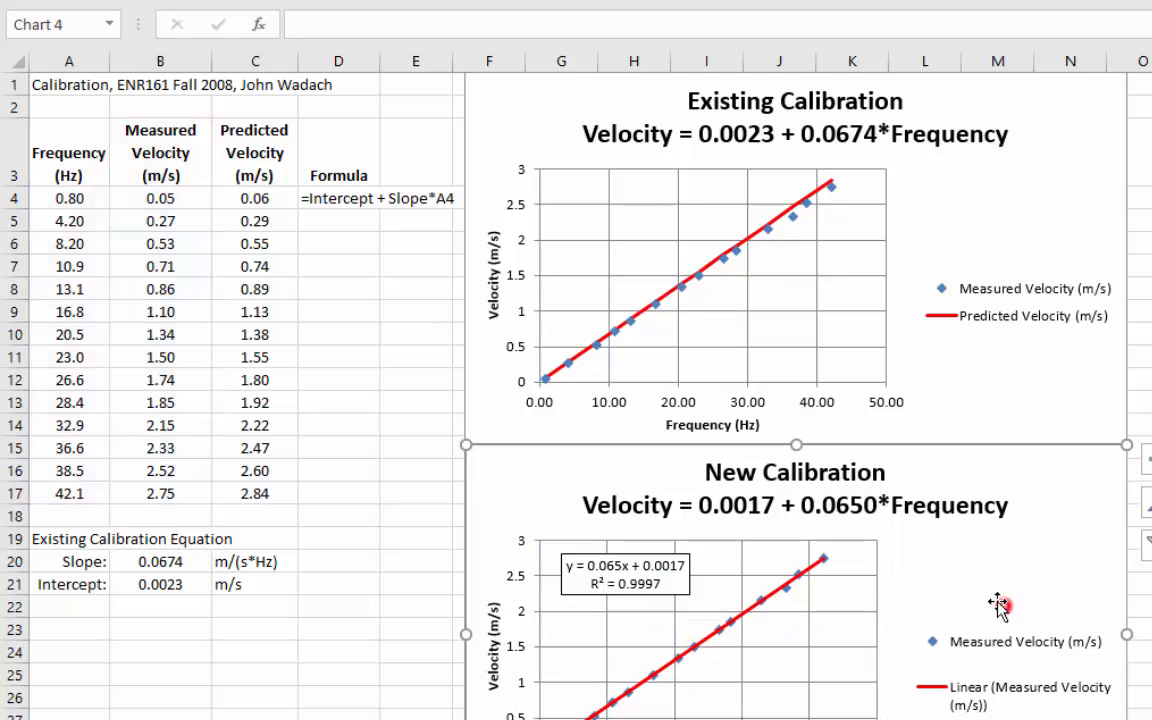
Review the New Calibration chart's highlighted source ranges, title equation and legend entries beside the Existing Calibration chart
left_click(983, 586)
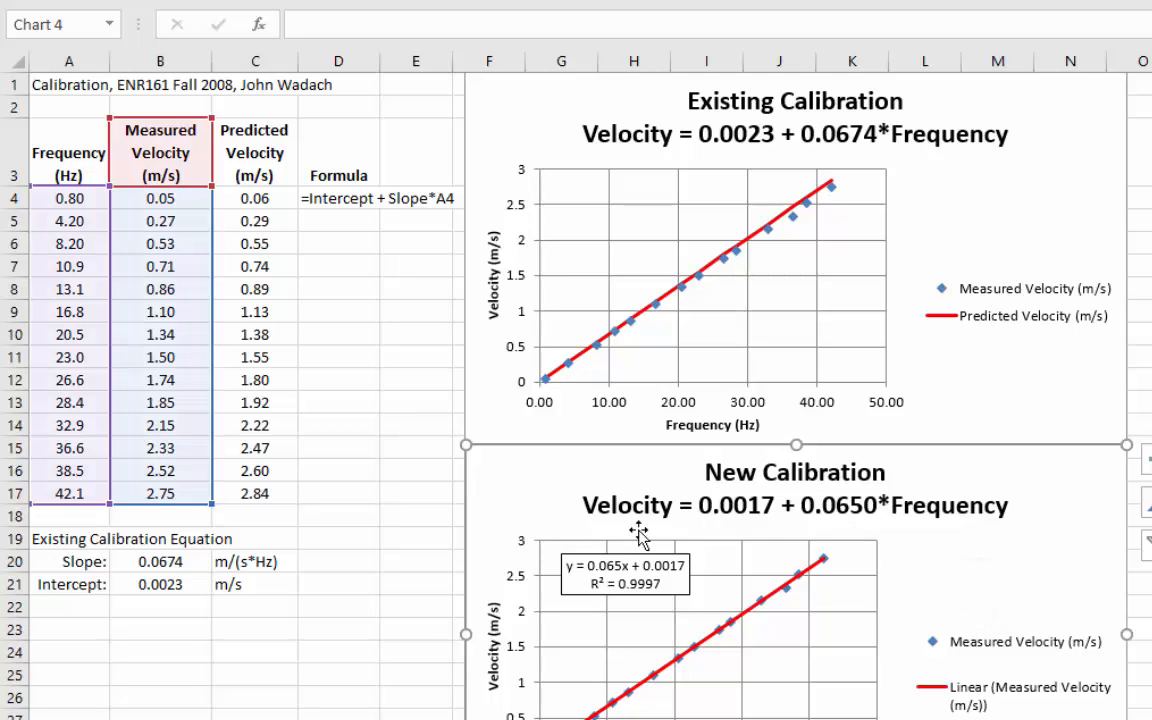
scroll(935, 595, "down", 2)
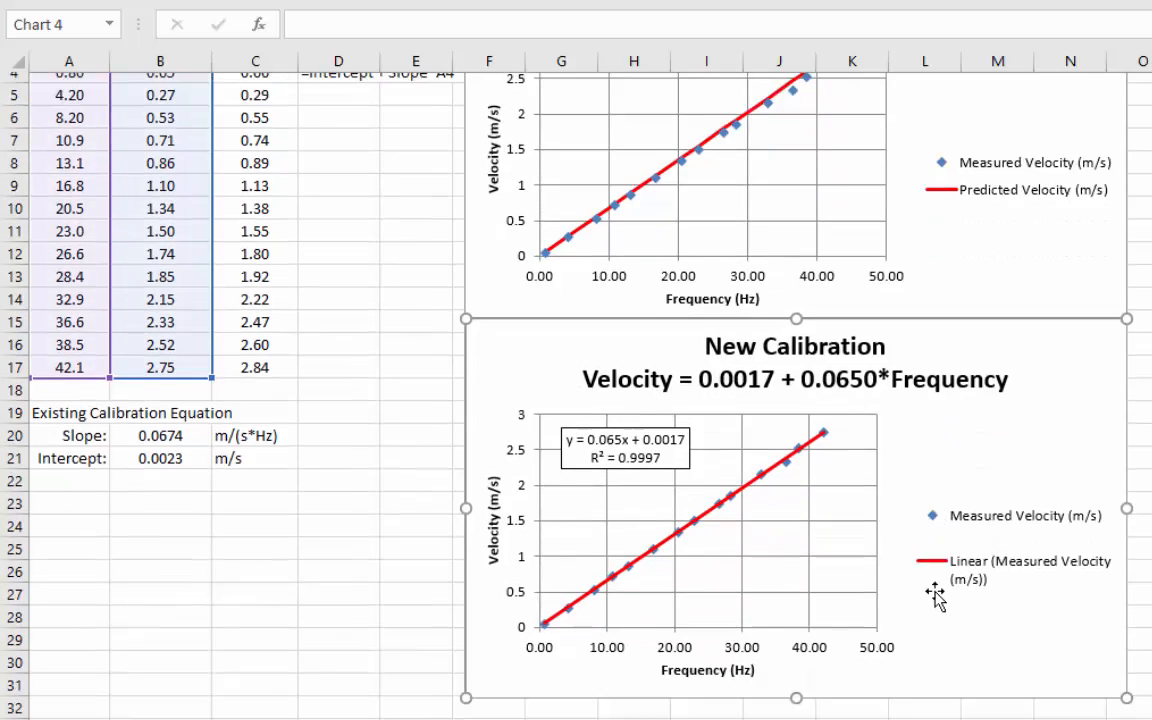
scroll(188, 190, "up", 1)
scroll(188, 190, "up", 1)
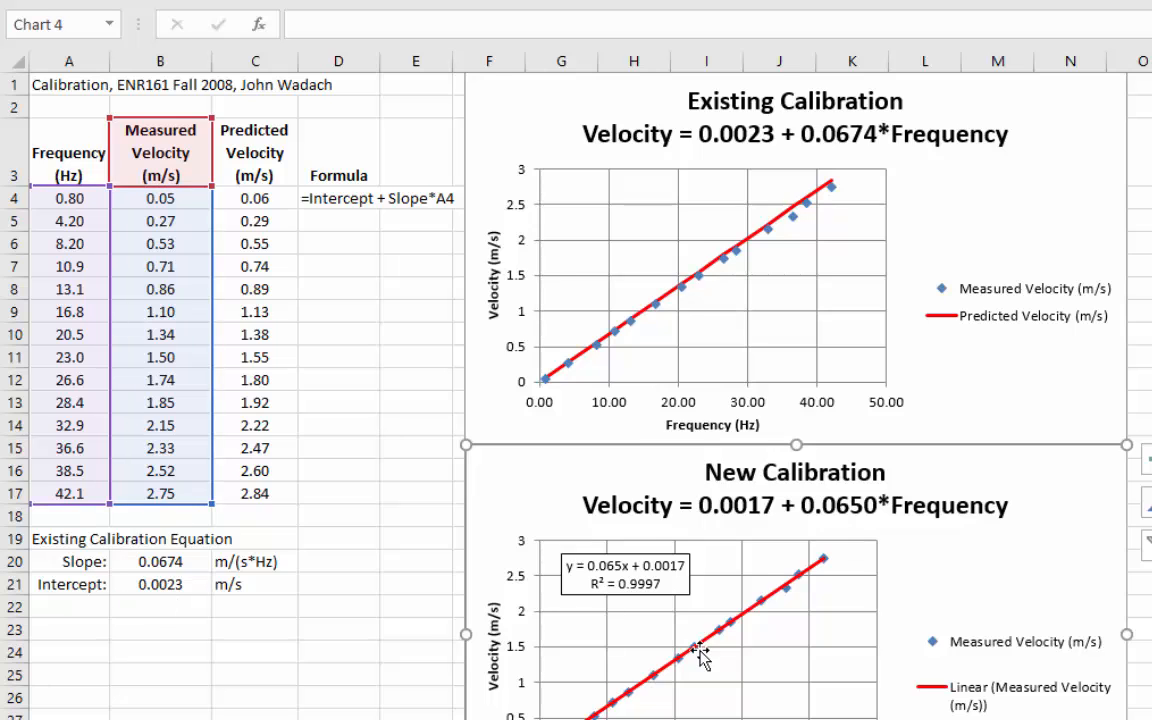
scroll(700, 655, "down", 1)
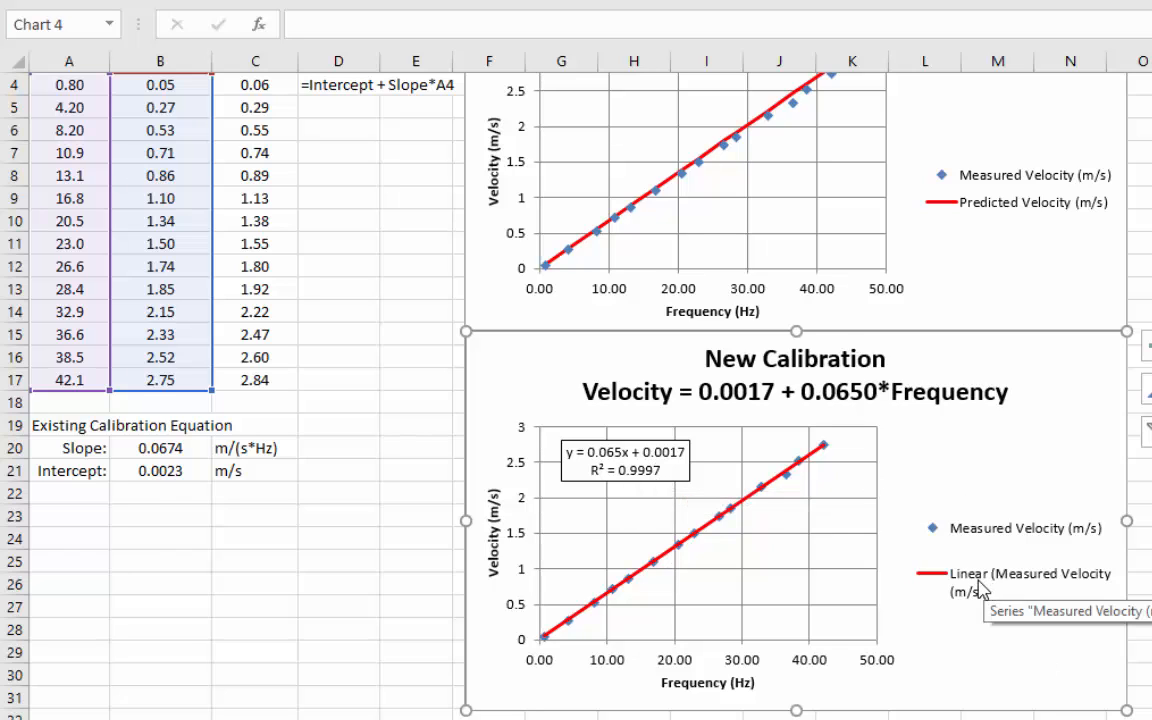
Inspect the options for the New Calibration chart's trendline and measured velocity series, including the Add Trendline command
right_click(786, 480)
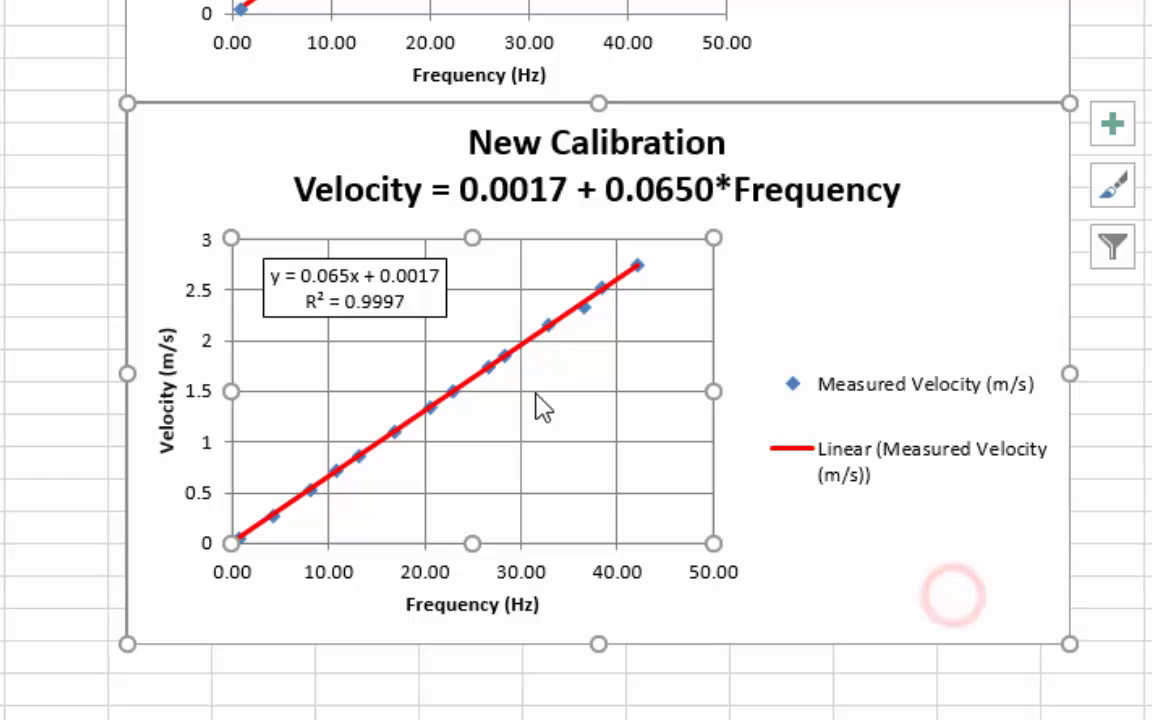
right_click(498, 358)
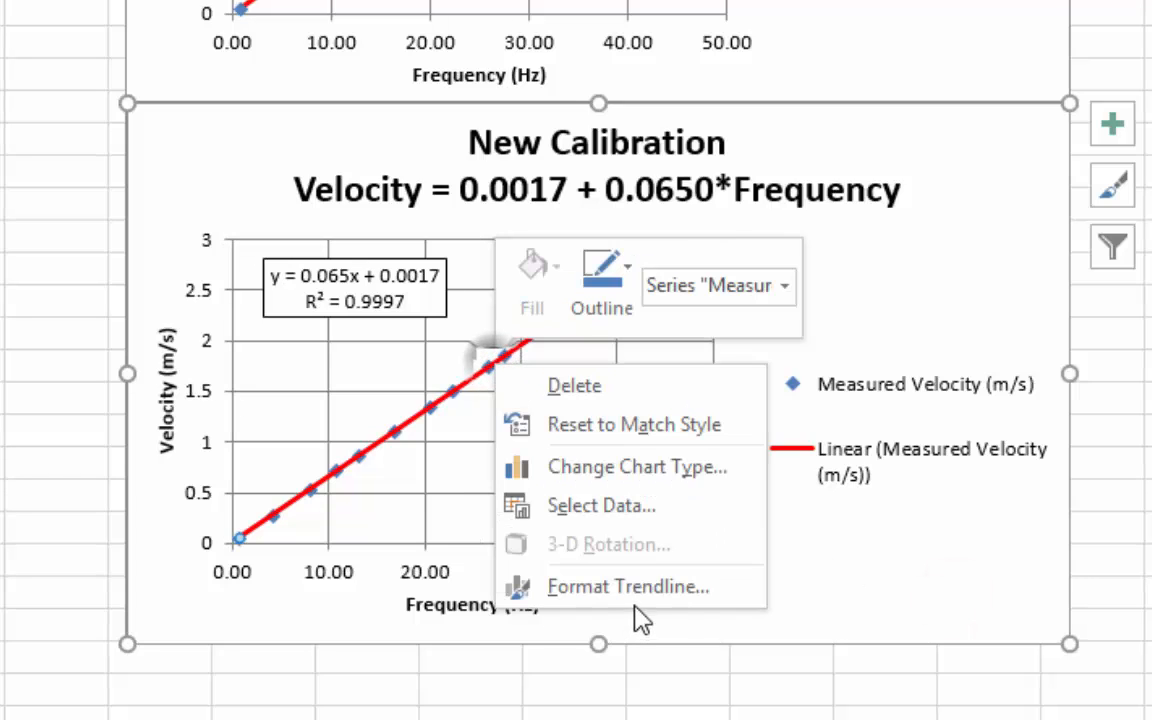
left_click(900, 598)
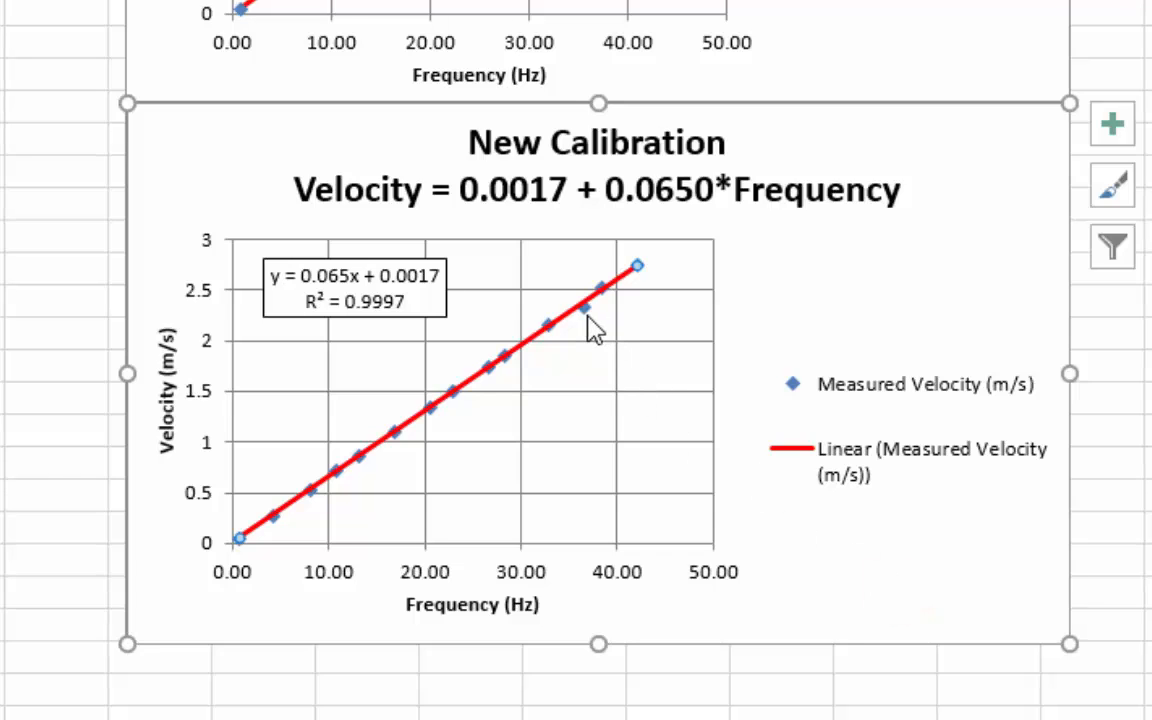
right_click(591, 322)
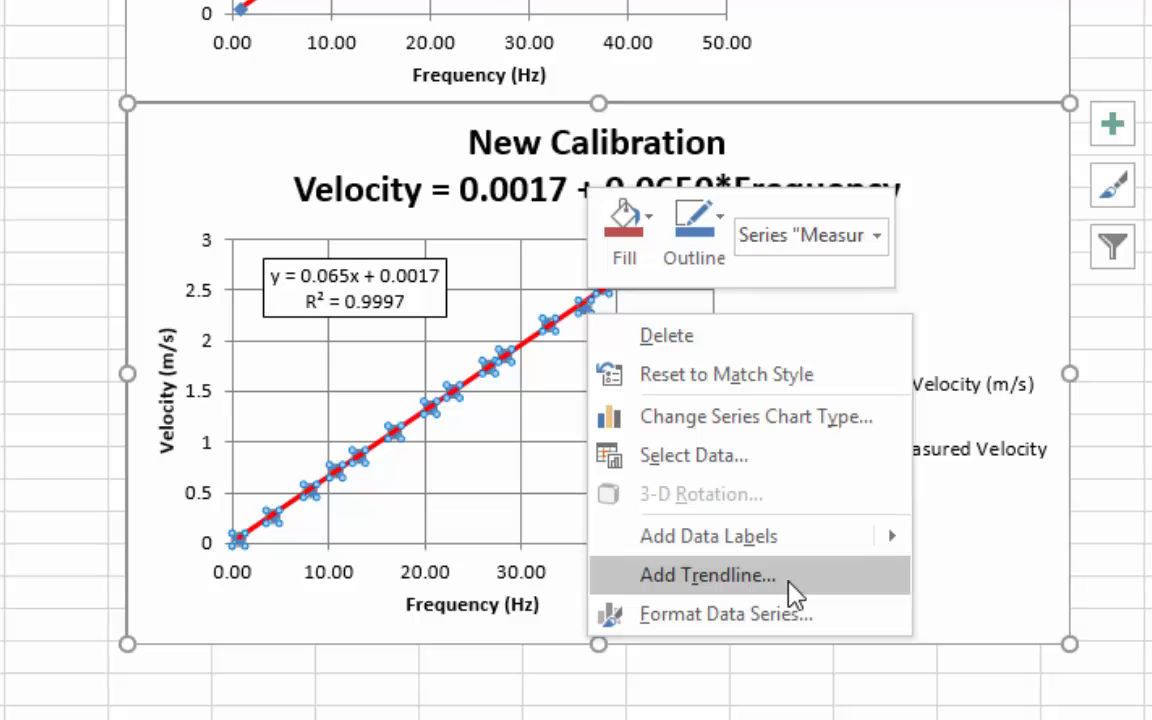
left_click(991, 568)
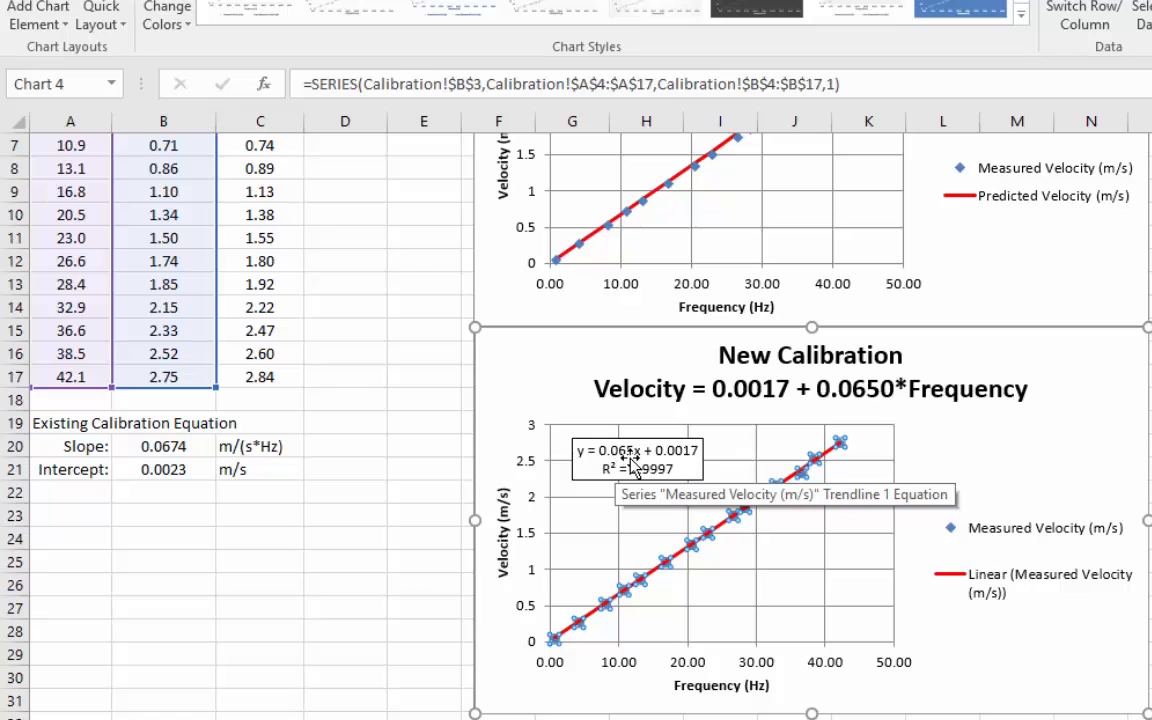
Compare the title equations and fitted lines of the Existing Calibration and New Calibration charts once more
left_click(888, 443)
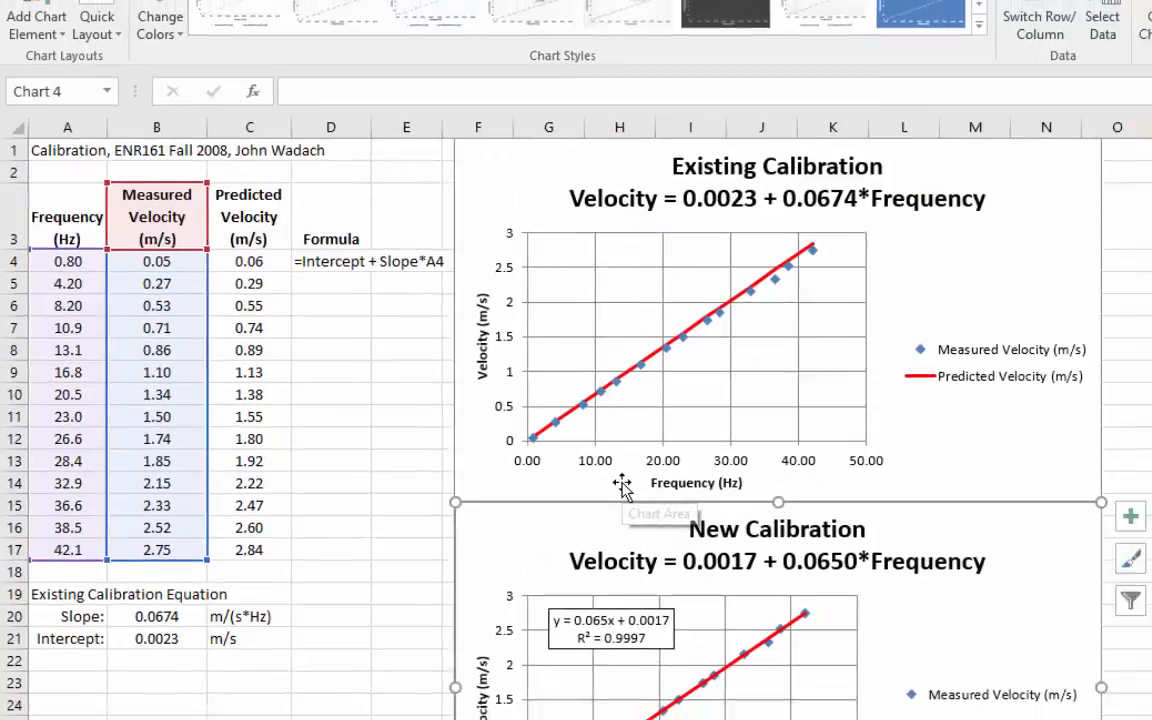
double_click(650, 315)
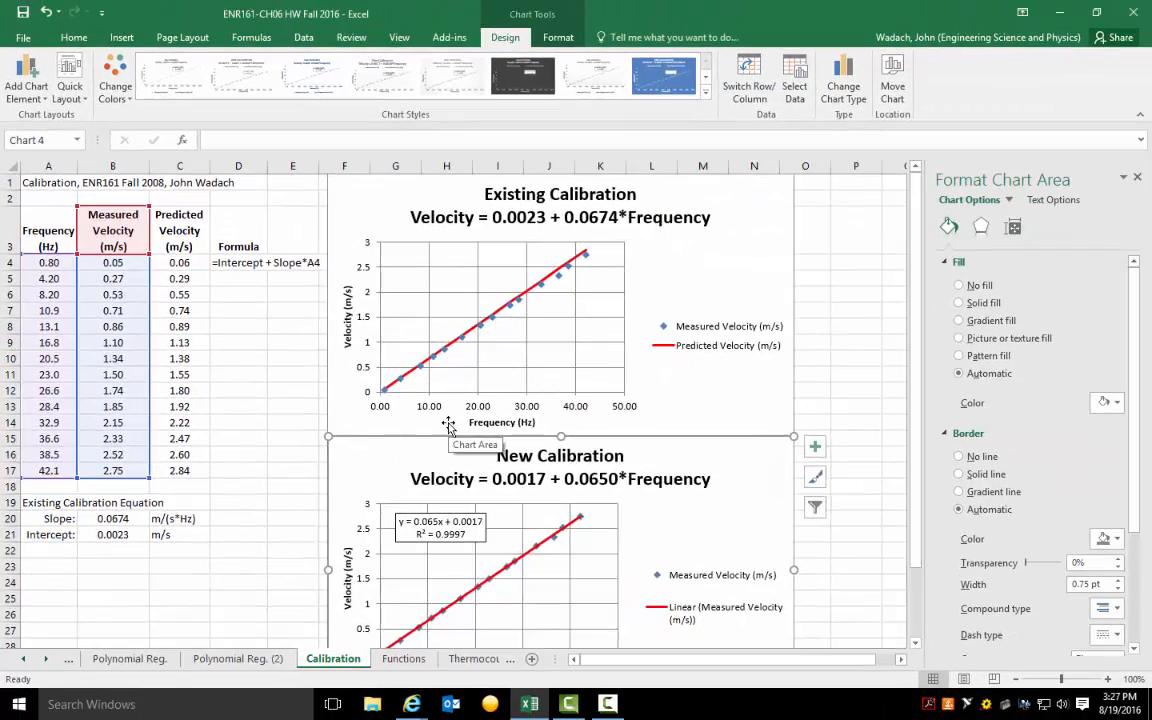
scroll(449, 425, "down", 3)
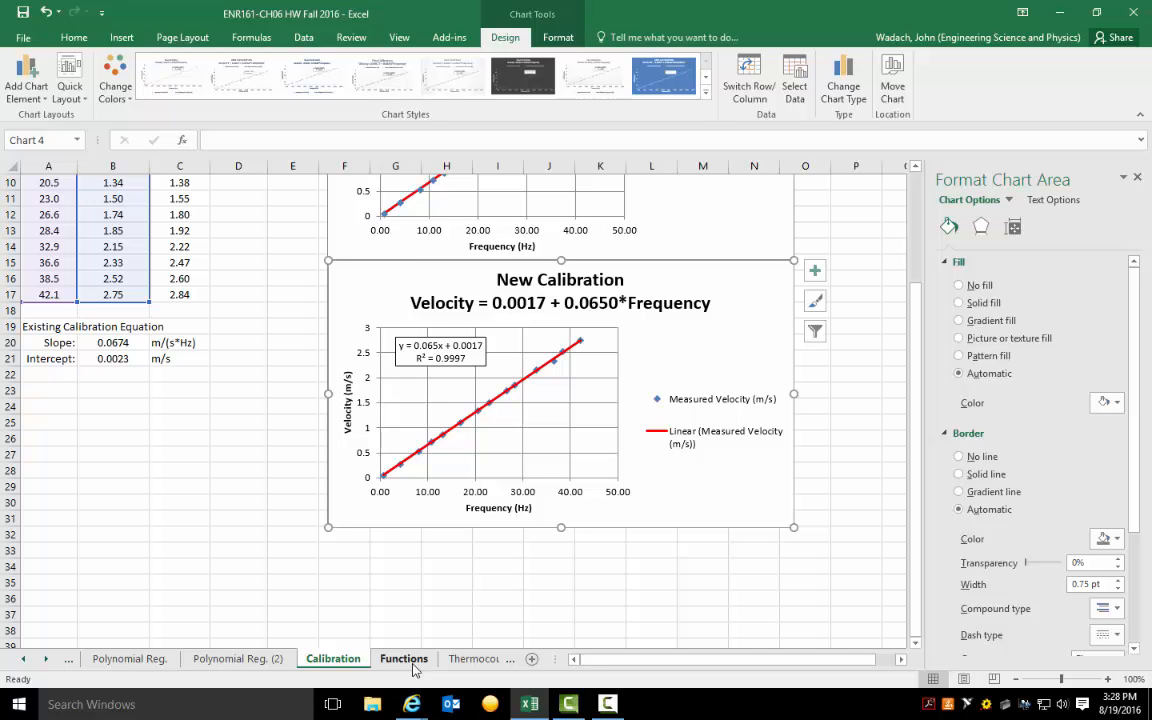
scroll(50, 560, "up", 2)
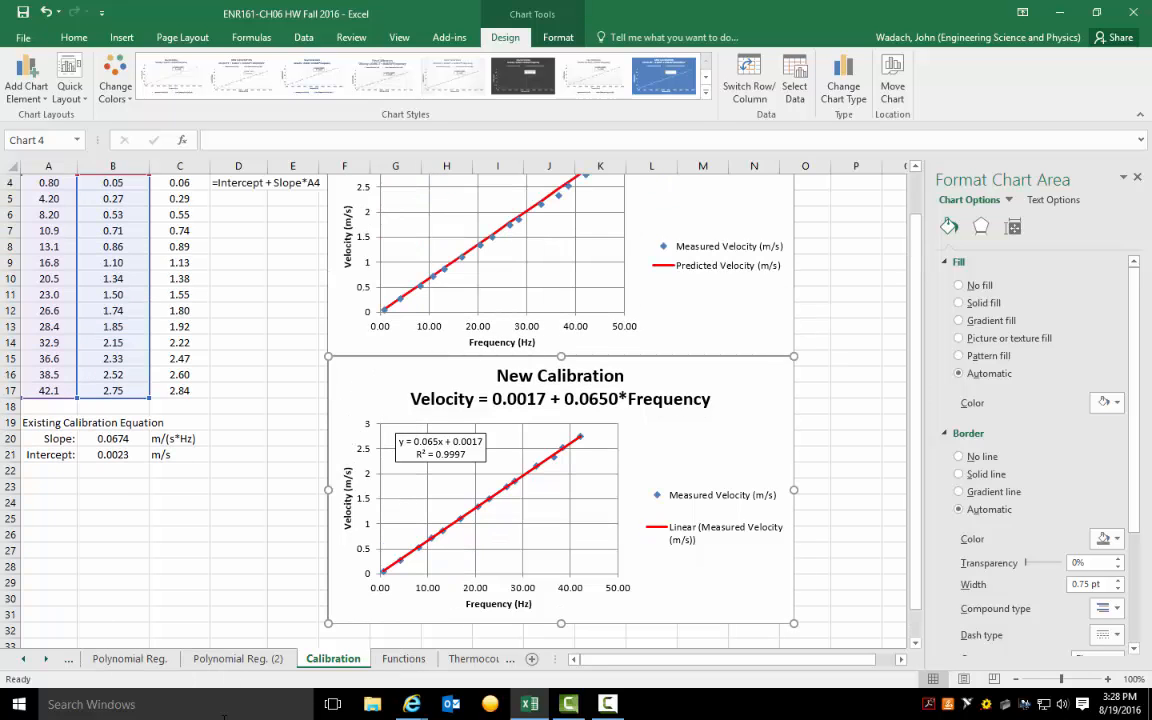
On the Functions sheet, check the cell name of constant a in B15 and trace the cells referenced by the C5 formula
left_click(406, 660)
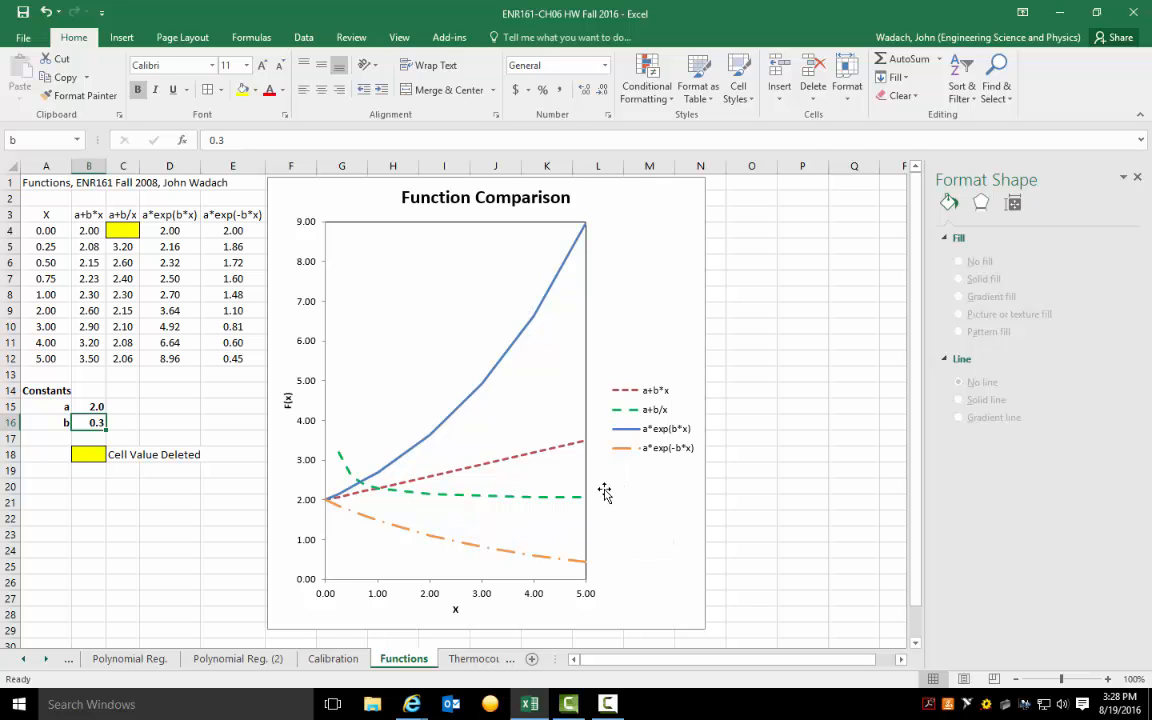
left_click(180, 422)
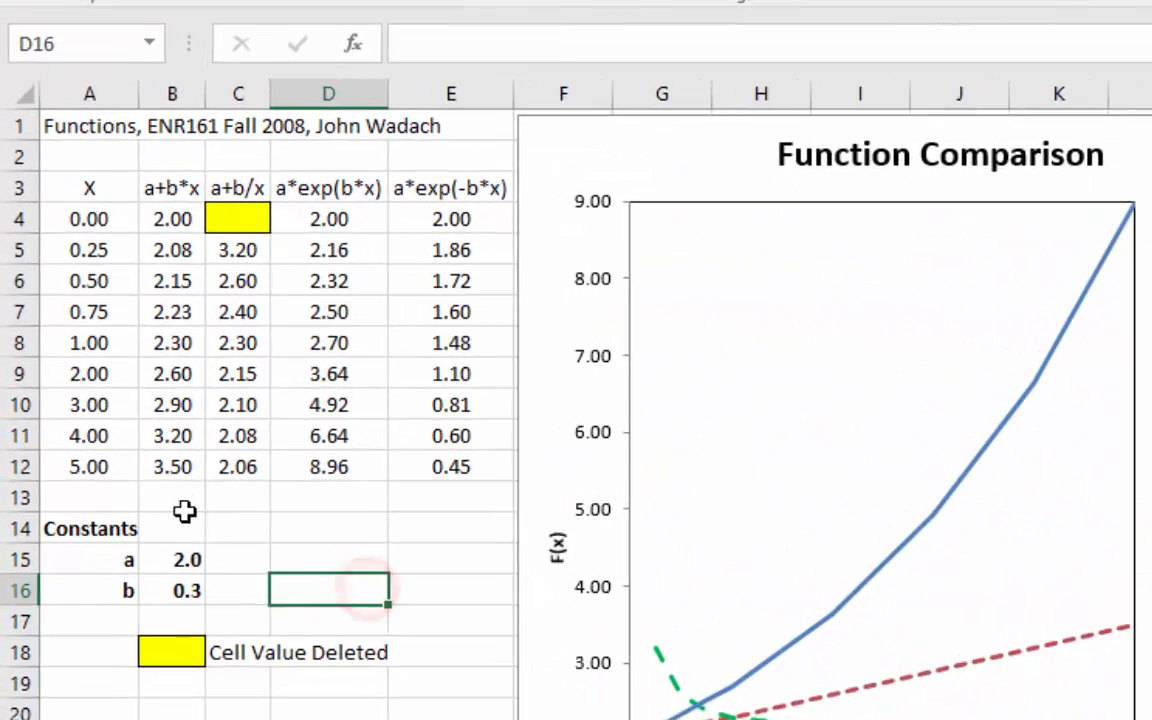
left_click(180, 560)
left_click(38, 43)
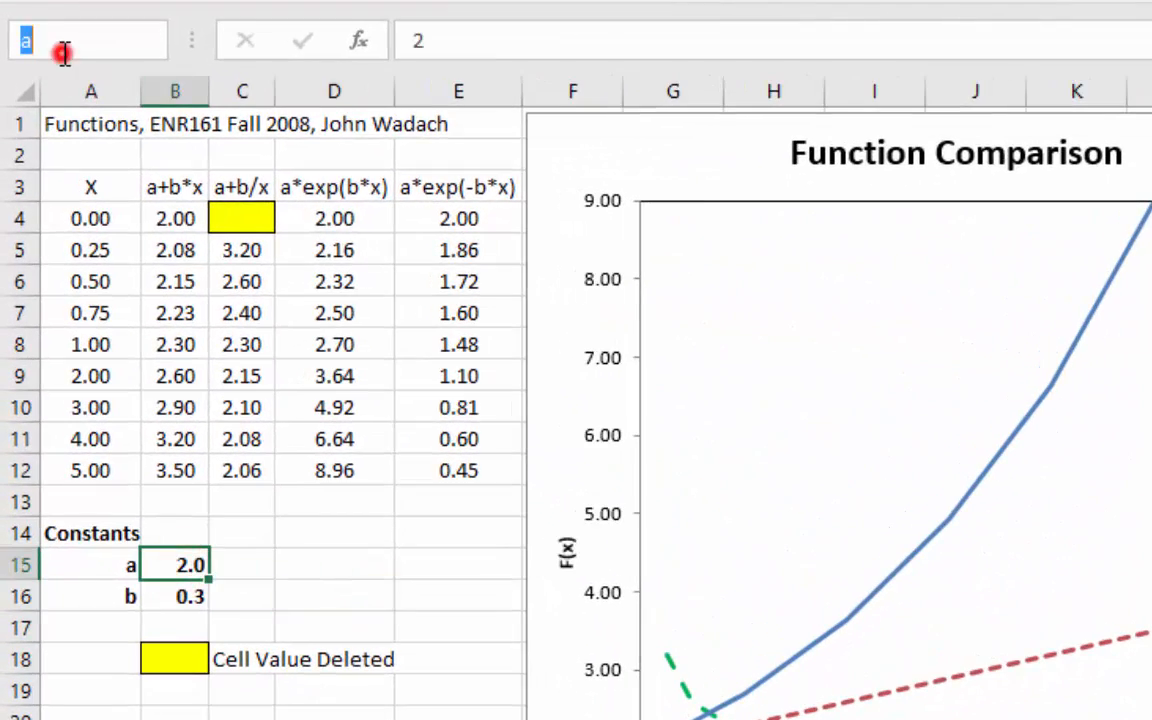
left_click(240, 251)
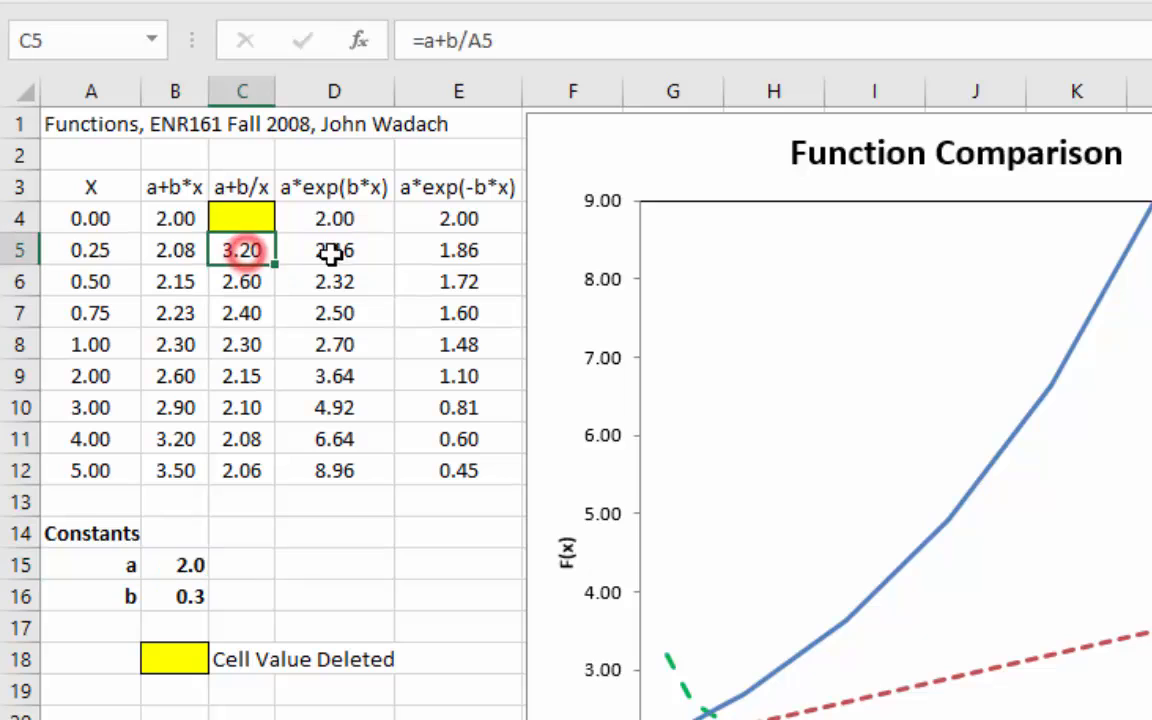
left_click(458, 42)
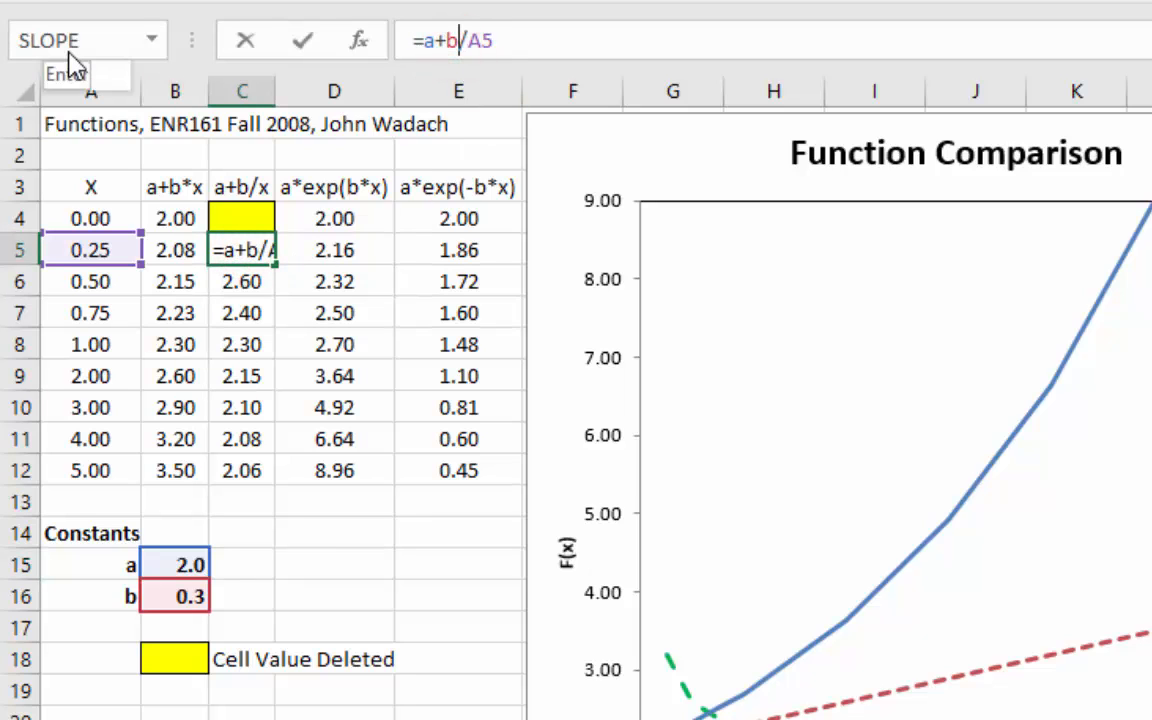
left_click(452, 44)
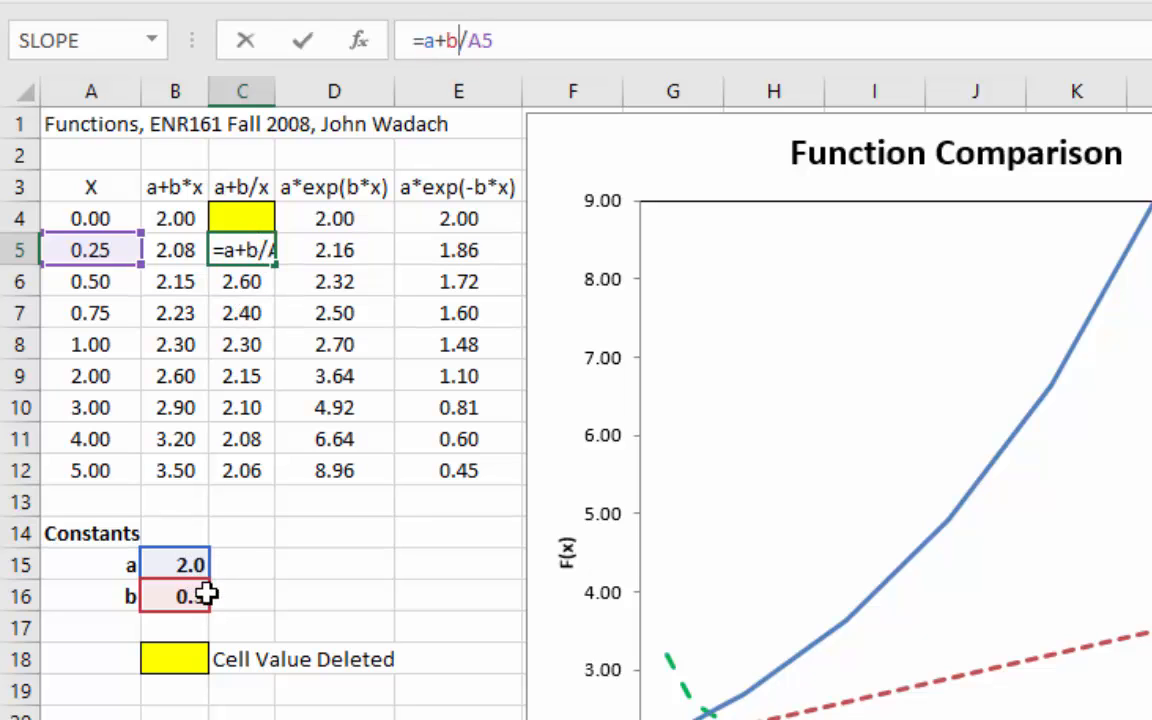
left_click(458, 719)
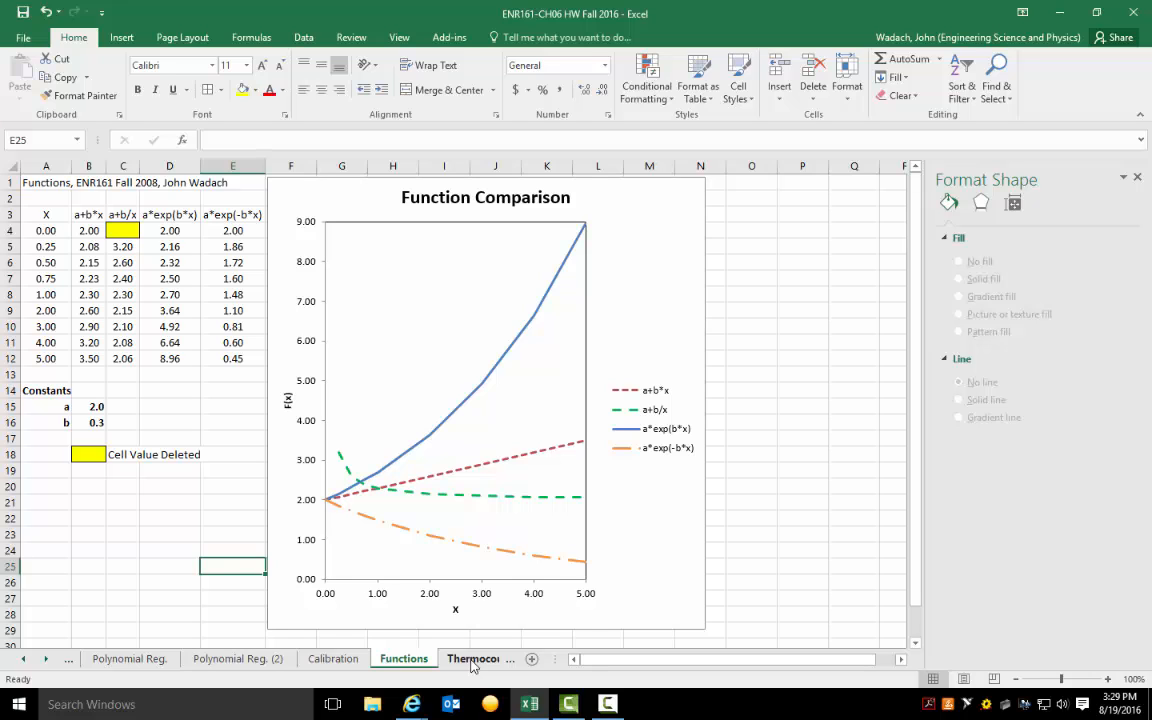
Open the Thermocouple sheet, and examine the thermocouple numbers in A4:A8 and the position values on the Conduction sheet
left_click(474, 660)
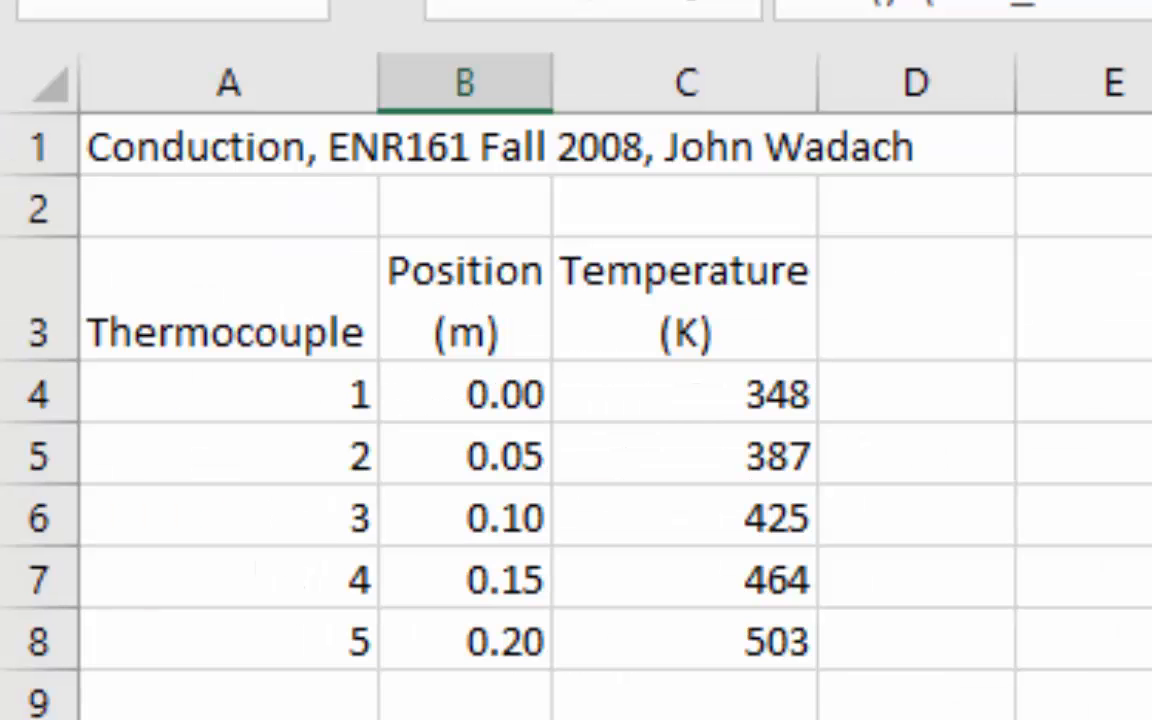
left_click(245, 388)
left_click_drag(245, 388, 231, 563)
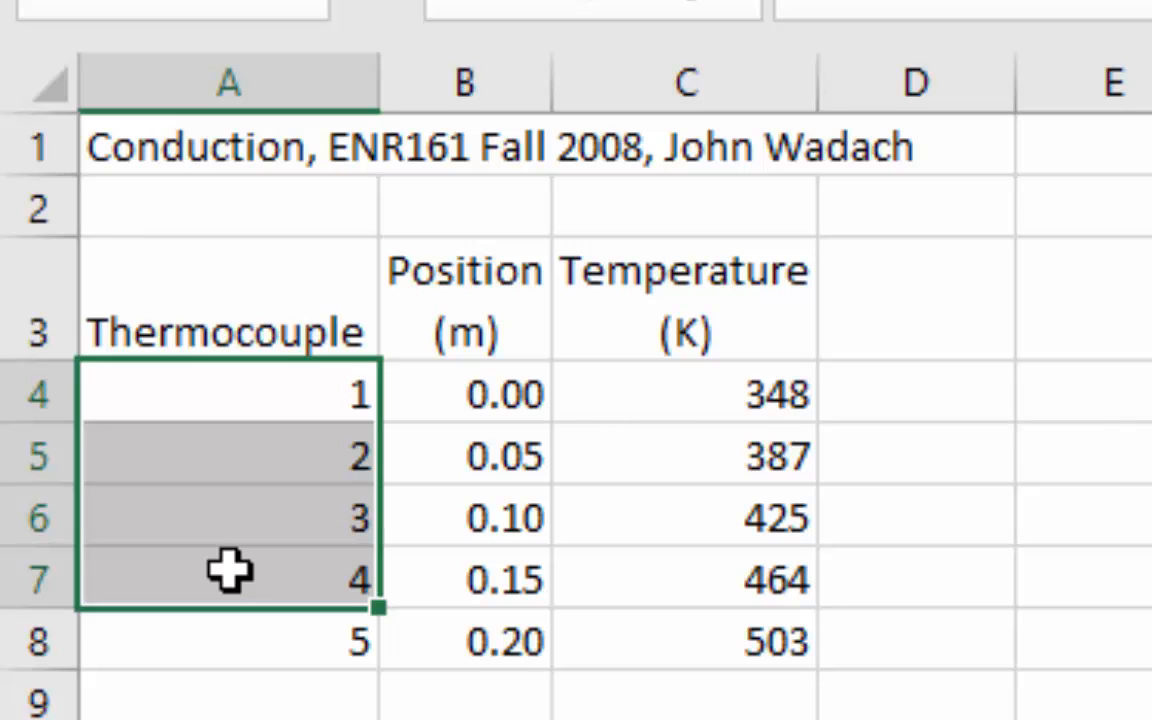
left_click_drag(230, 570, 236, 571)
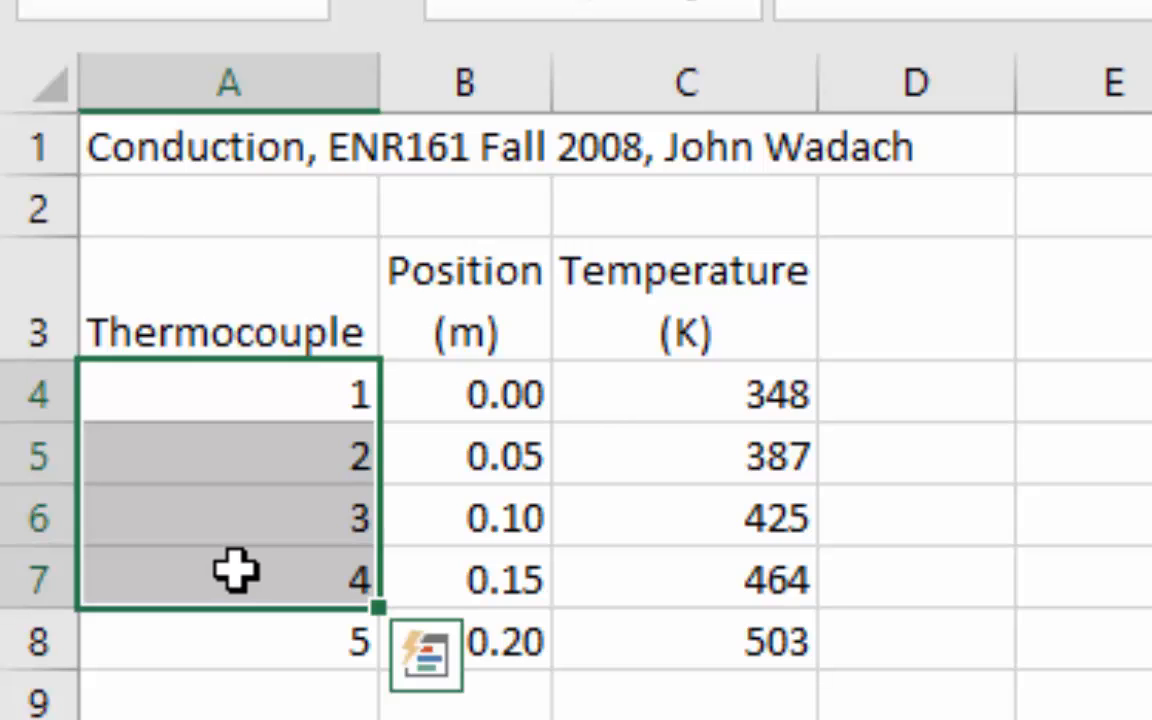
left_click(275, 405)
left_click_drag(275, 405, 303, 648)
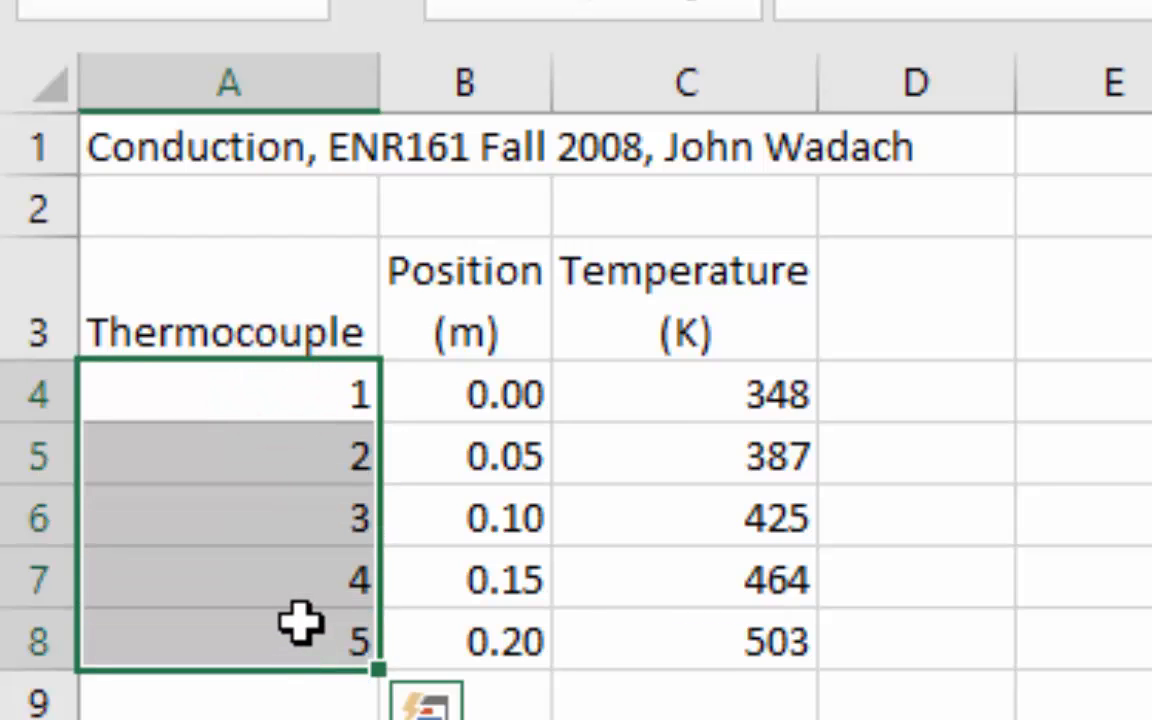
left_click(483, 392)
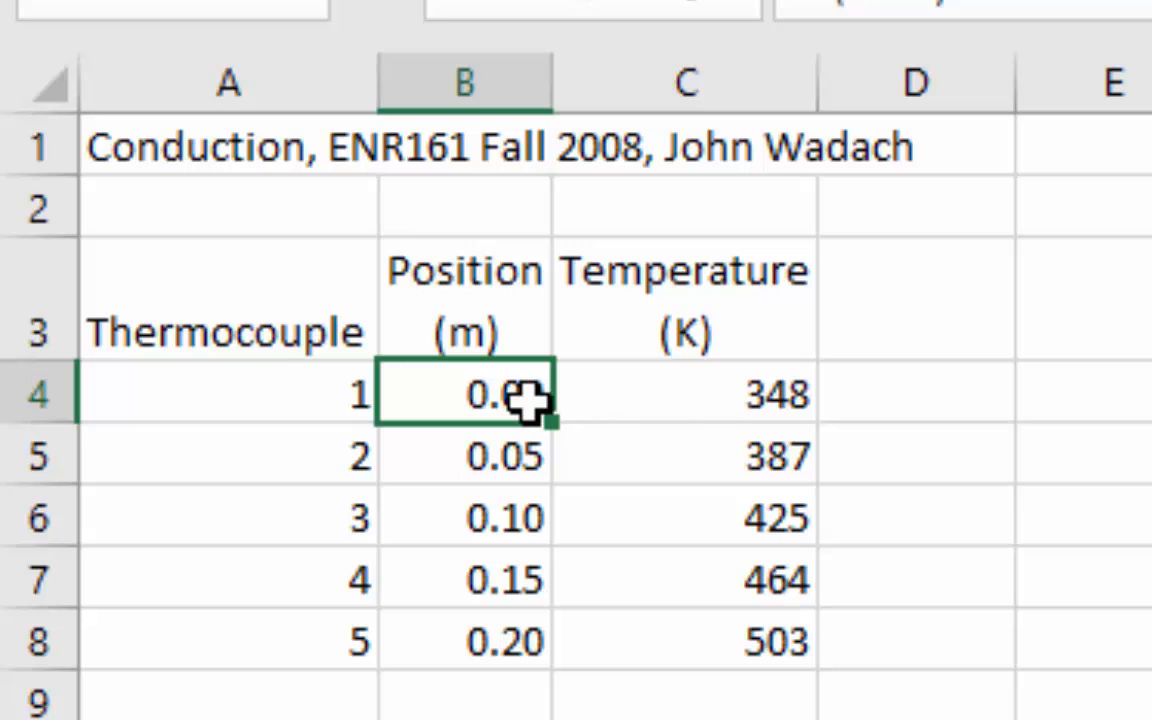
left_click(516, 453)
left_click(495, 528)
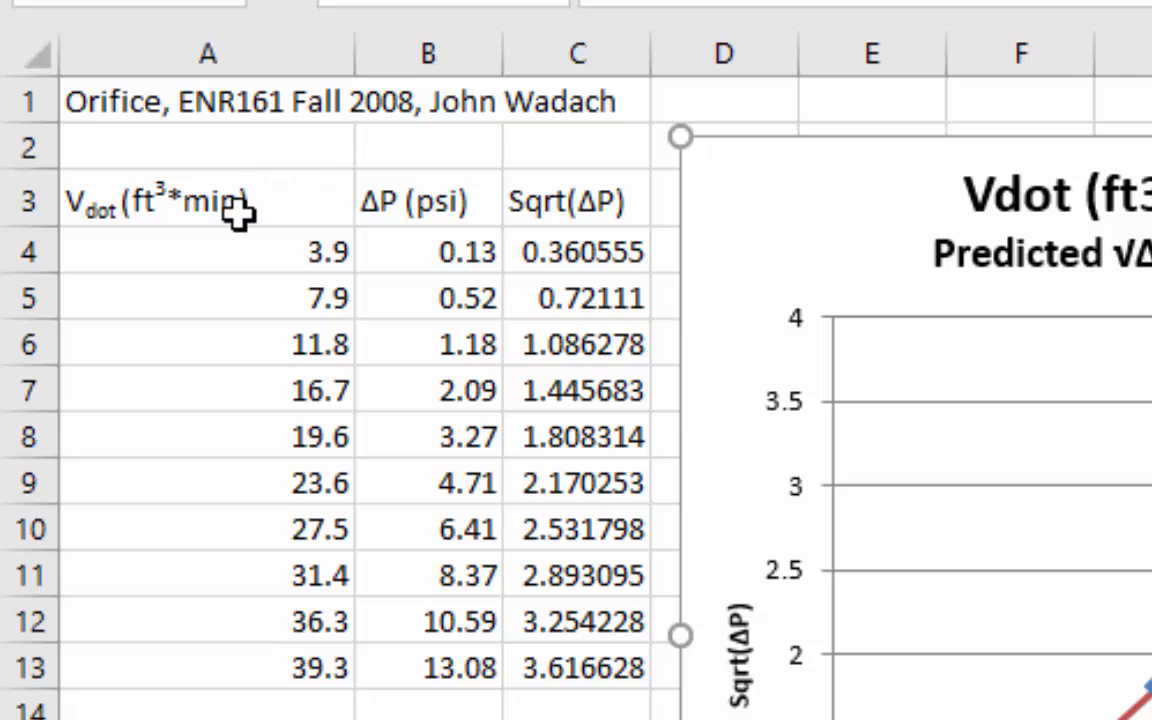
Review the orifice data in A3:C13, checking the flow rate, pressure drop and square root columns
left_click_drag(152, 203, 588, 670)
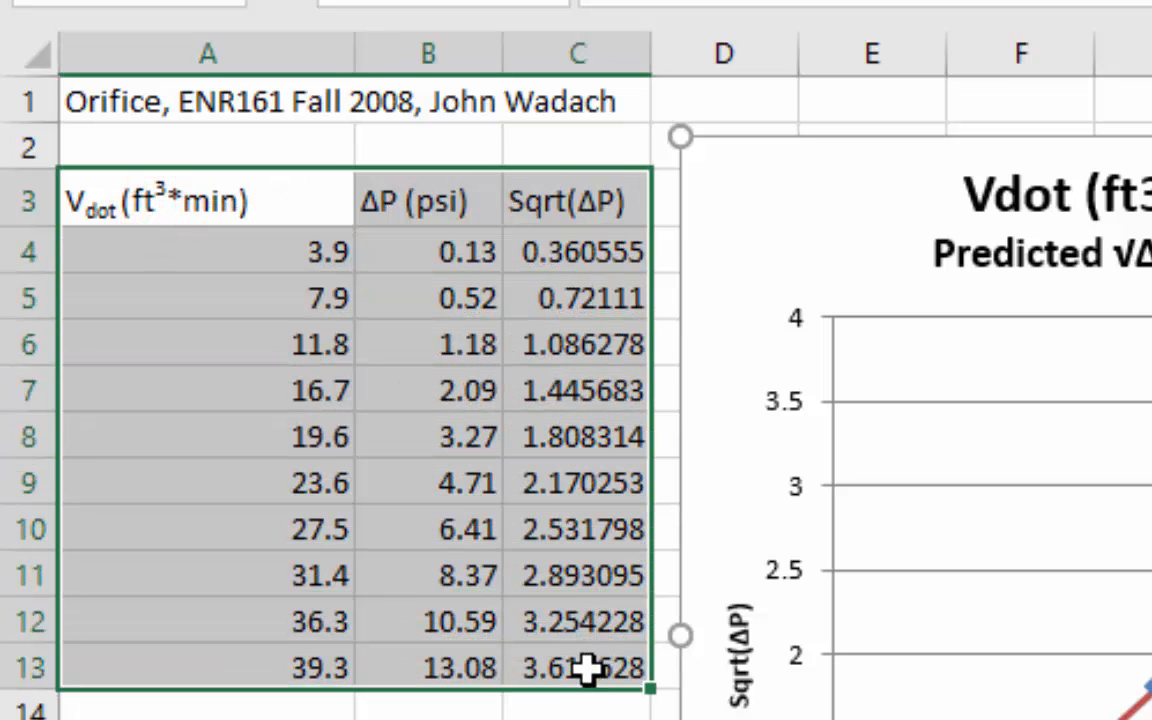
left_click(134, 258)
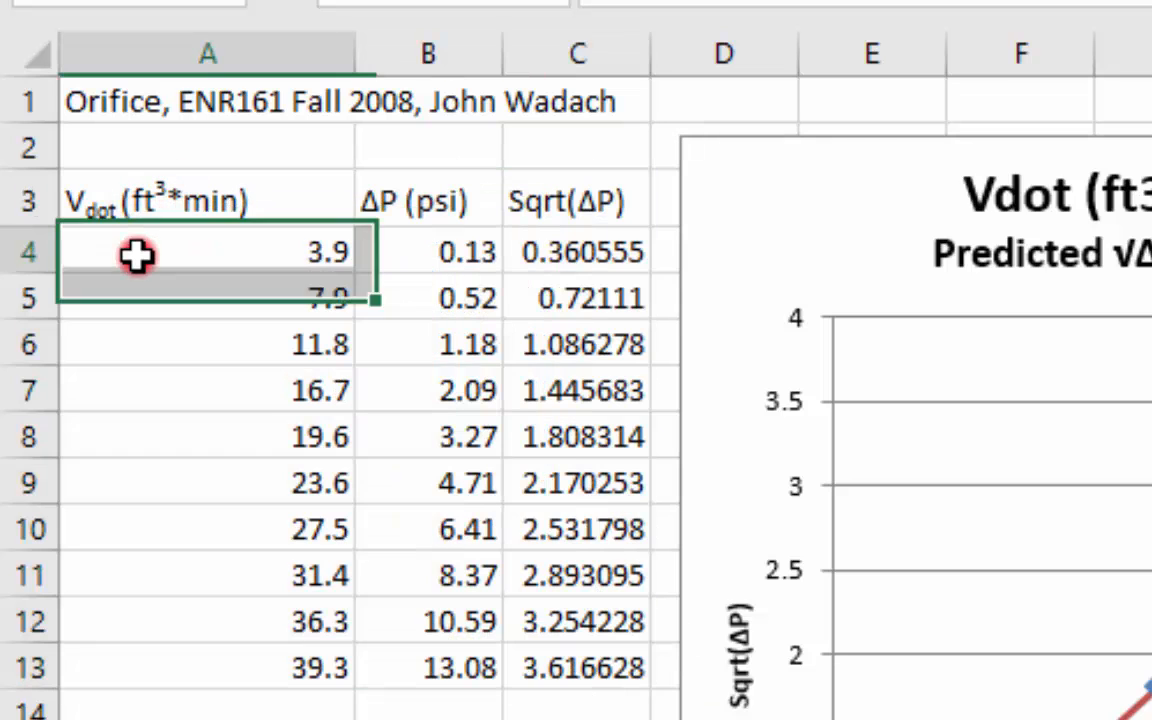
left_click(432, 242)
left_click(574, 245)
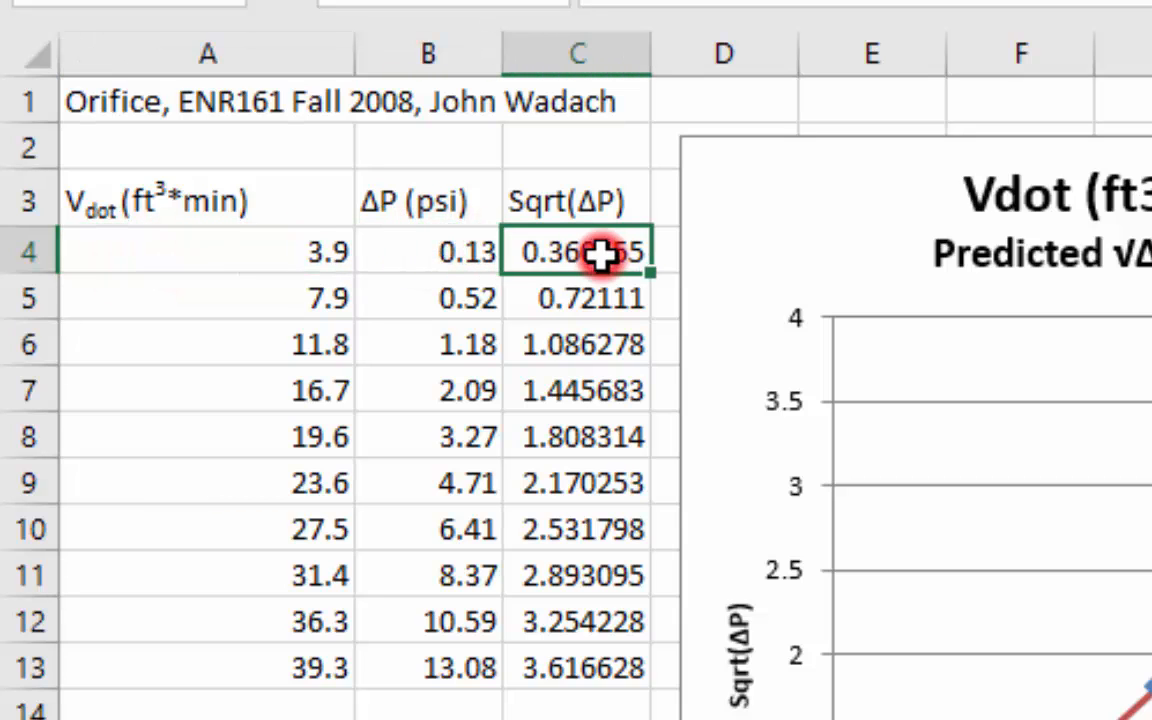
left_click(224, 249)
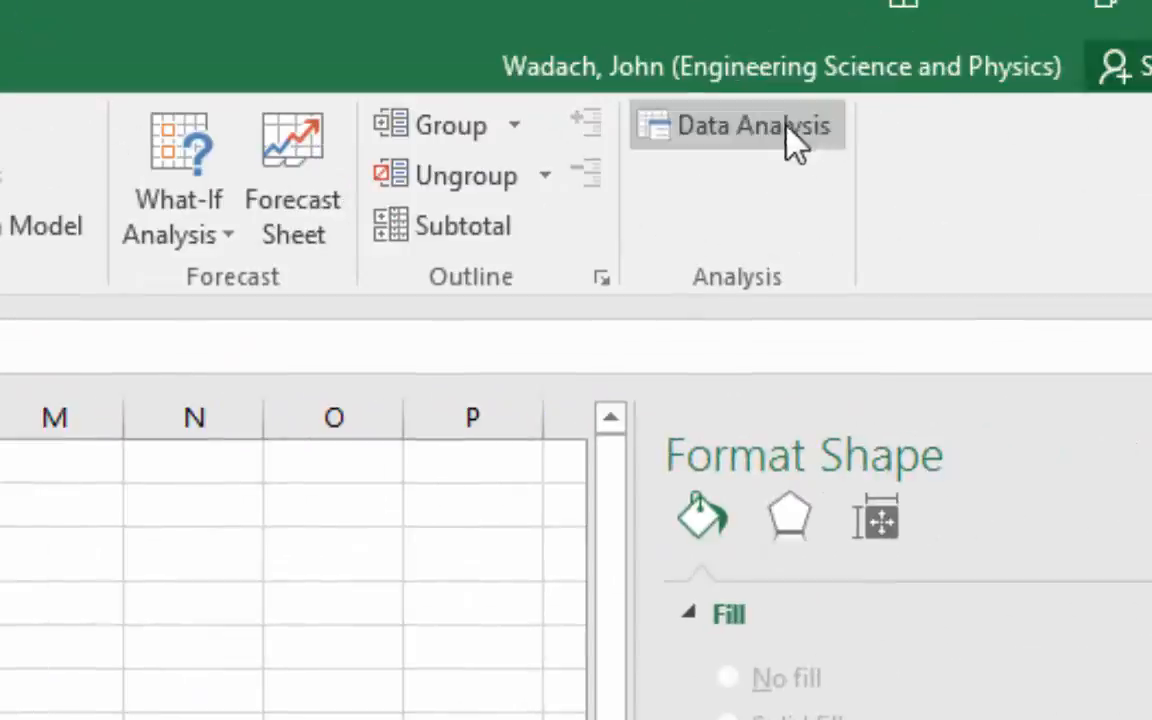
Review the Regression tool's Y and X input ranges, labels and output options for the orifice data, and close it without running the analysis
left_click(912, 58)
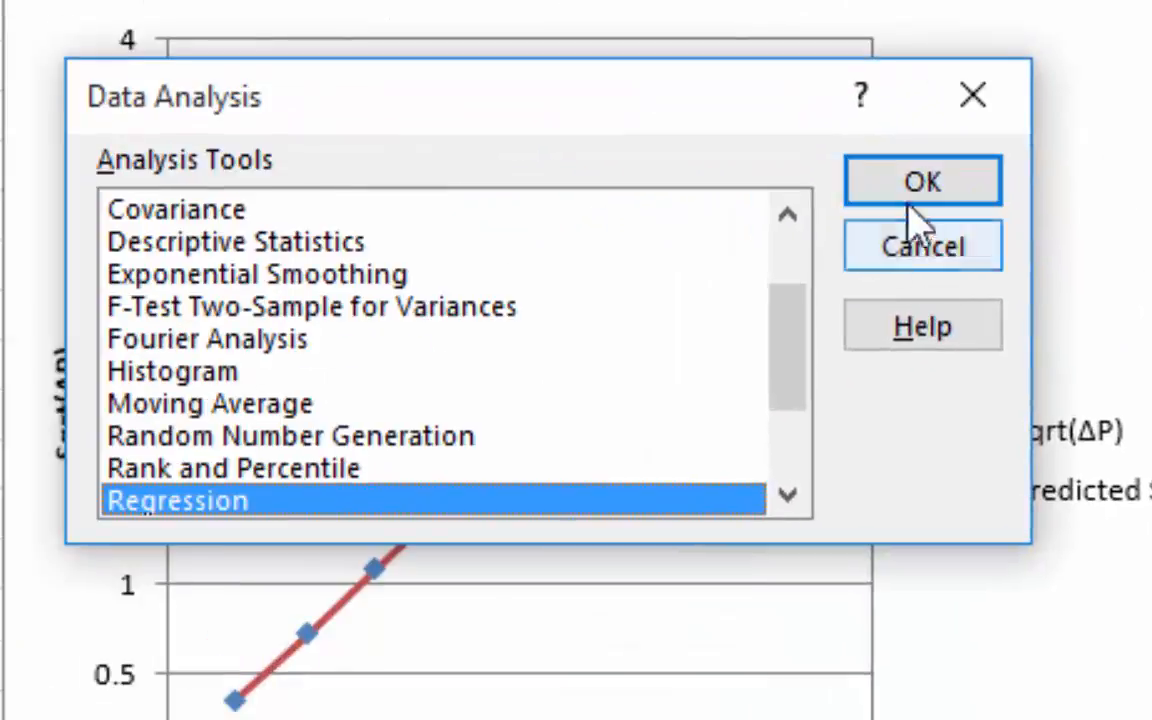
left_click(895, 190)
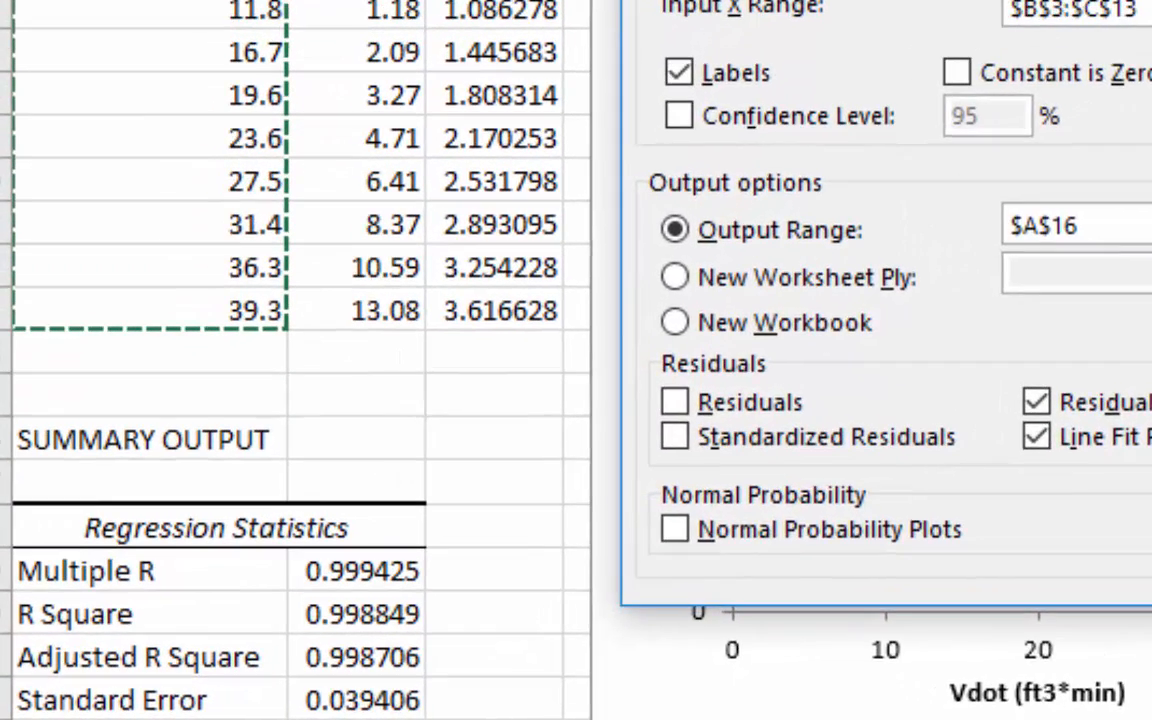
left_click_drag(805, 80, 786, 366)
left_click_drag(1057, 229, 1055, 188)
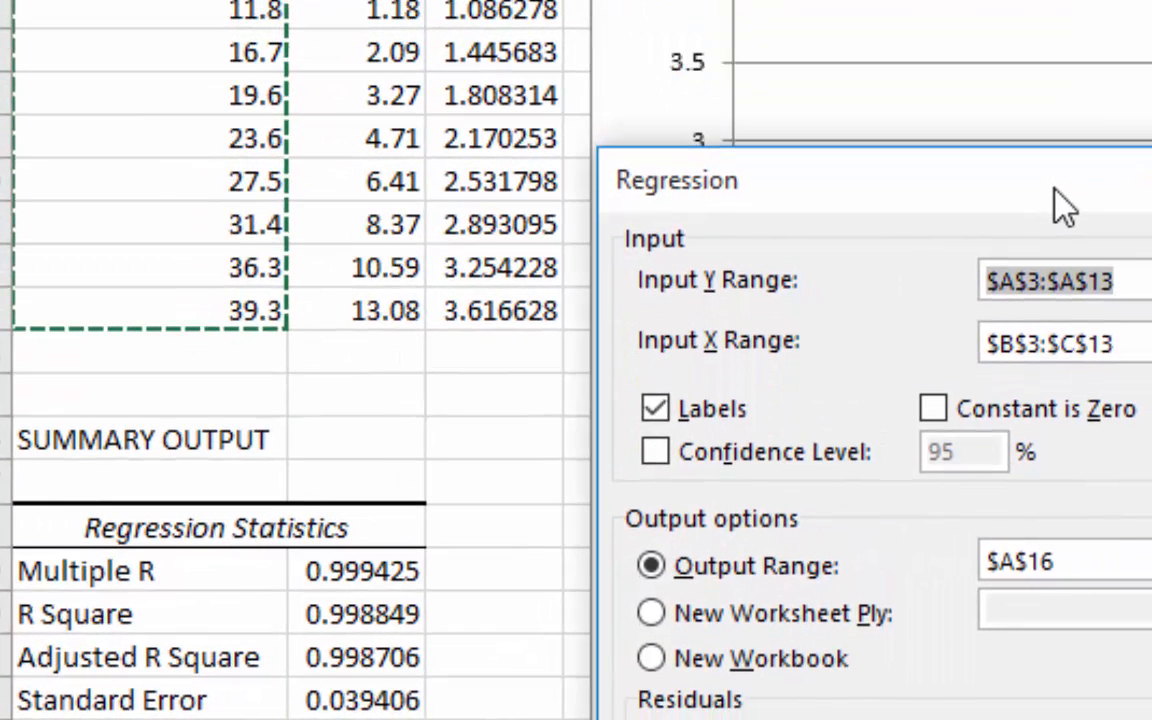
key("Escape")
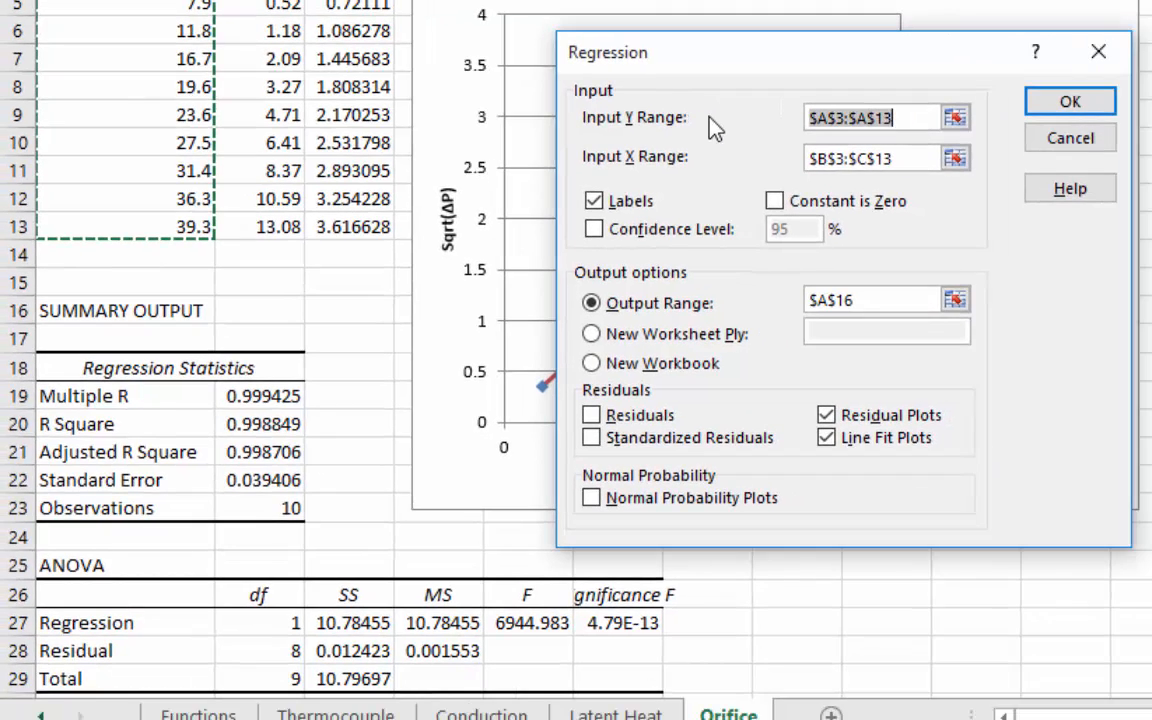
left_click_drag(912, 63, 855, 22)
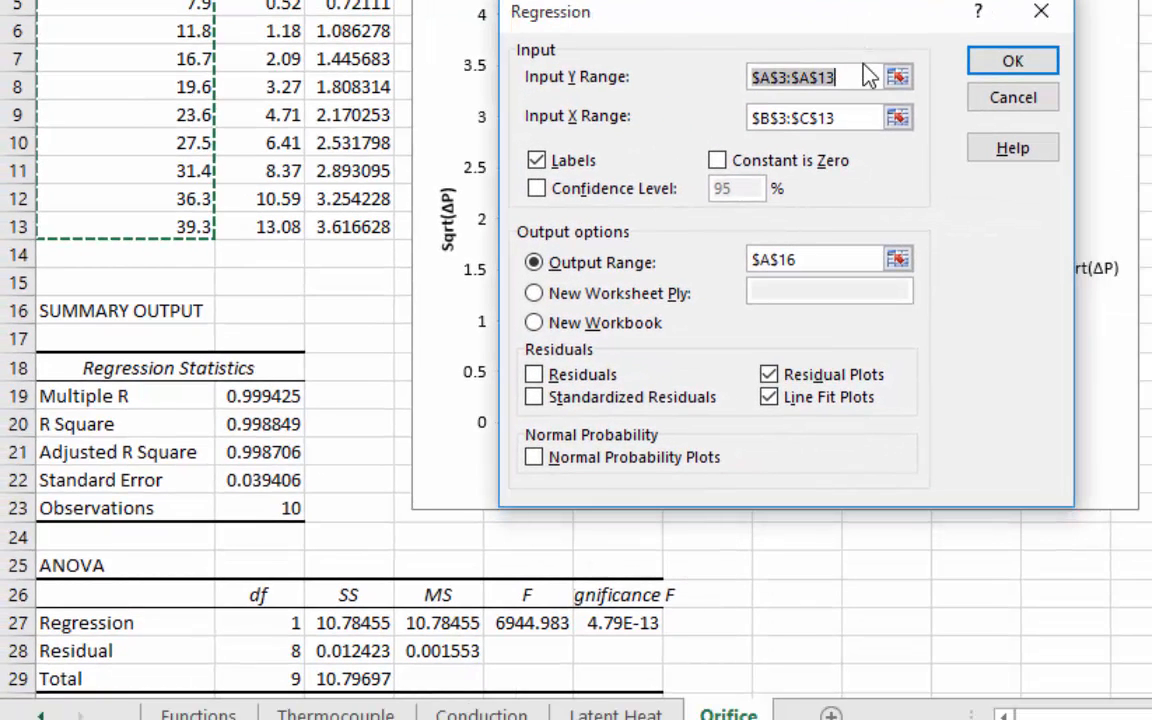
left_click(1013, 99)
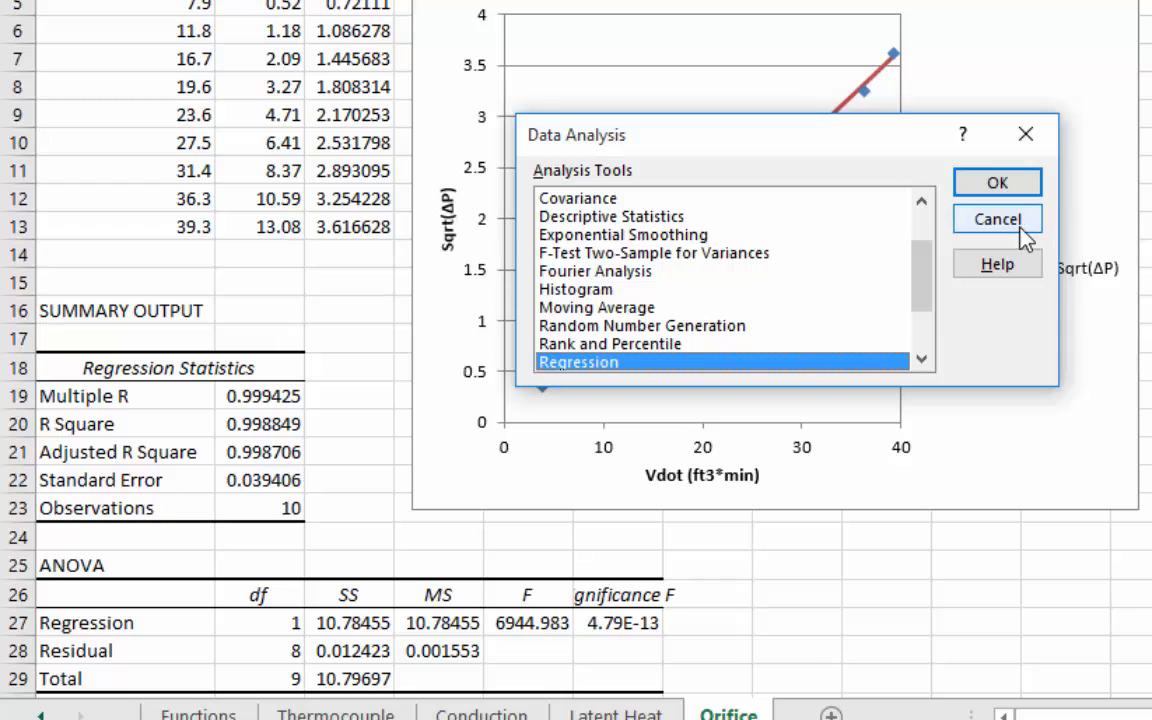
left_click(930, 222)
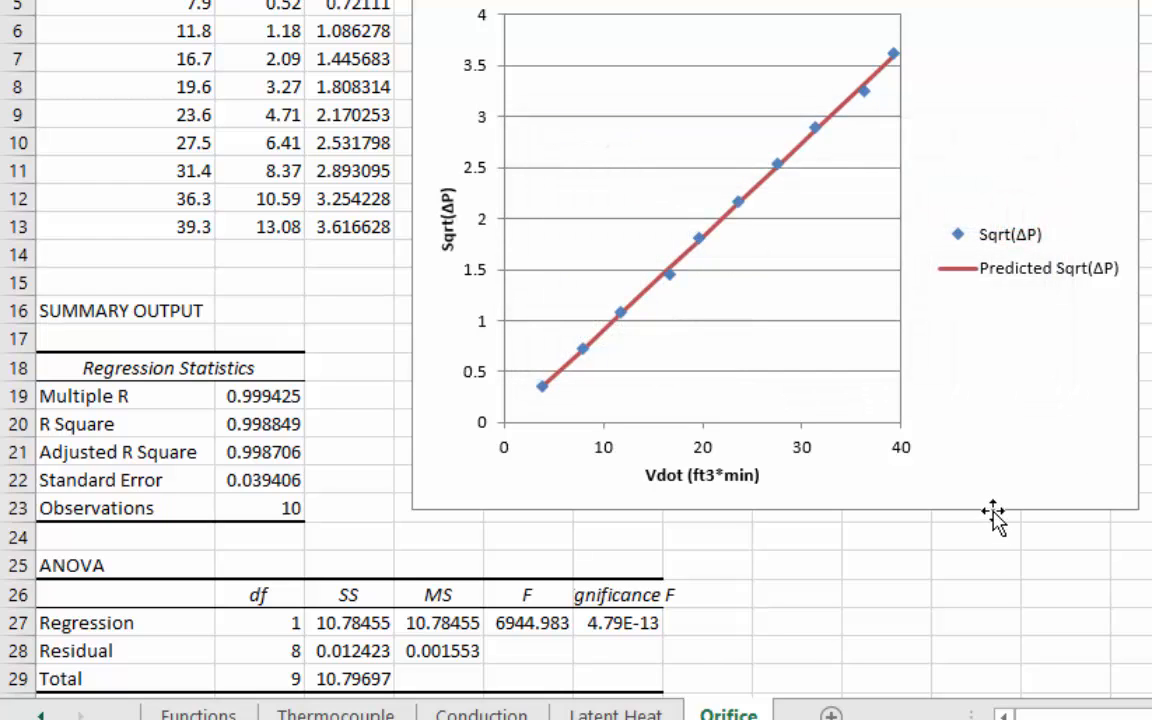